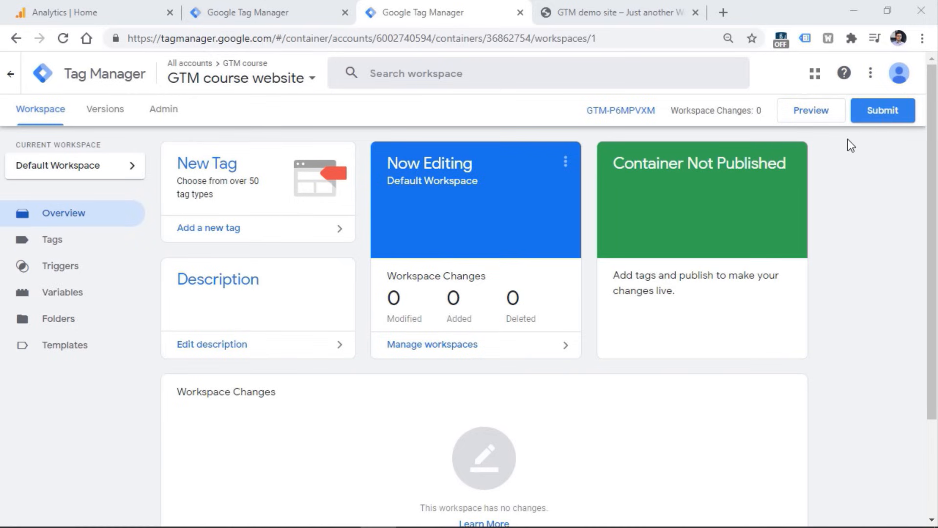
# Step: Publish the GTM course website container as a version named Empty container and open its version history
pyautogui.click(886, 113)
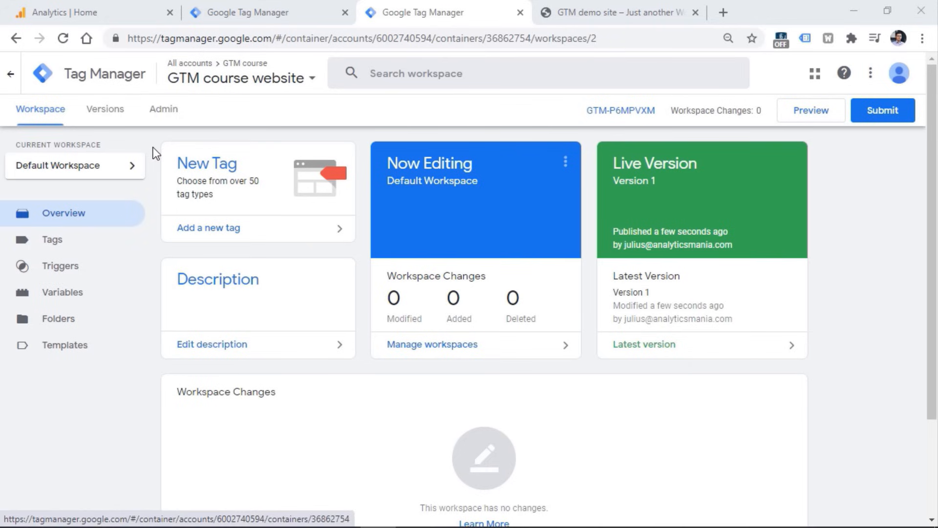
pyautogui.click(104, 113)
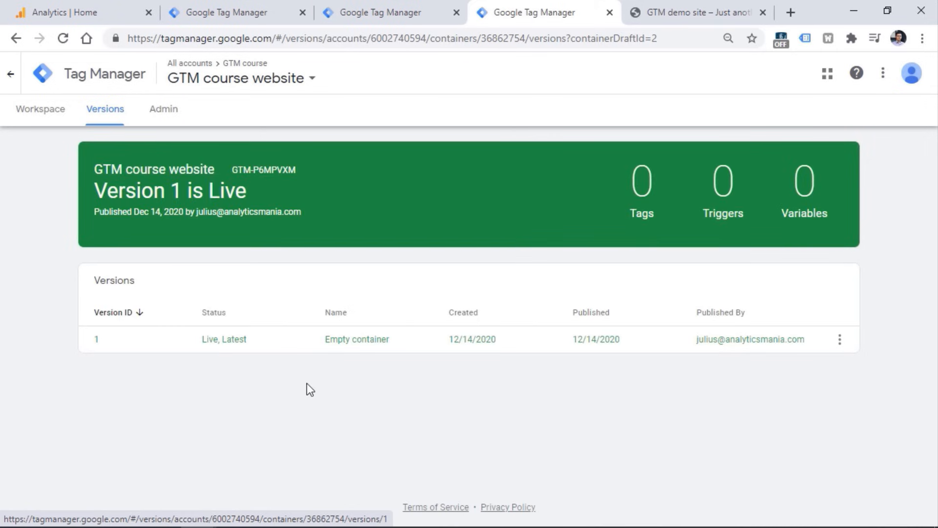
# Step: Look at the Demo 3 container's version history and the actions available for the version named testing
pyautogui.click(227, 11)
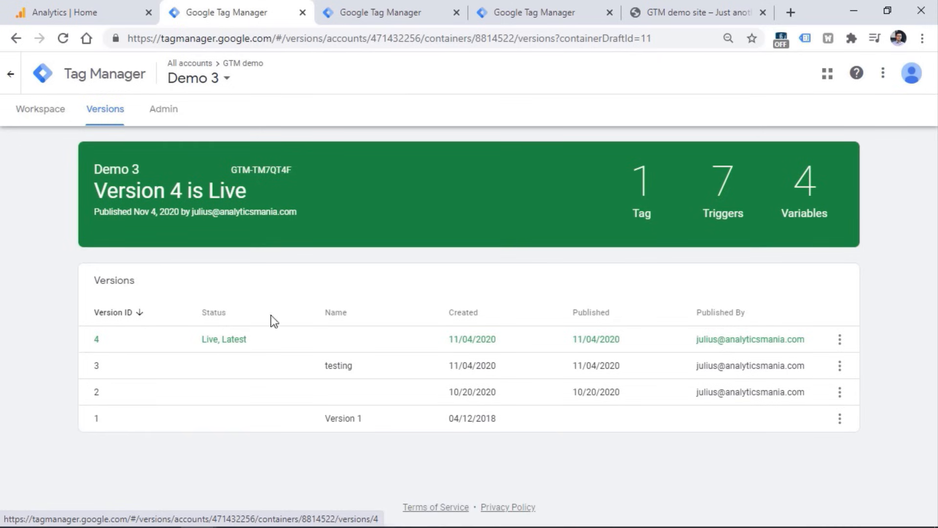
pyautogui.click(840, 367)
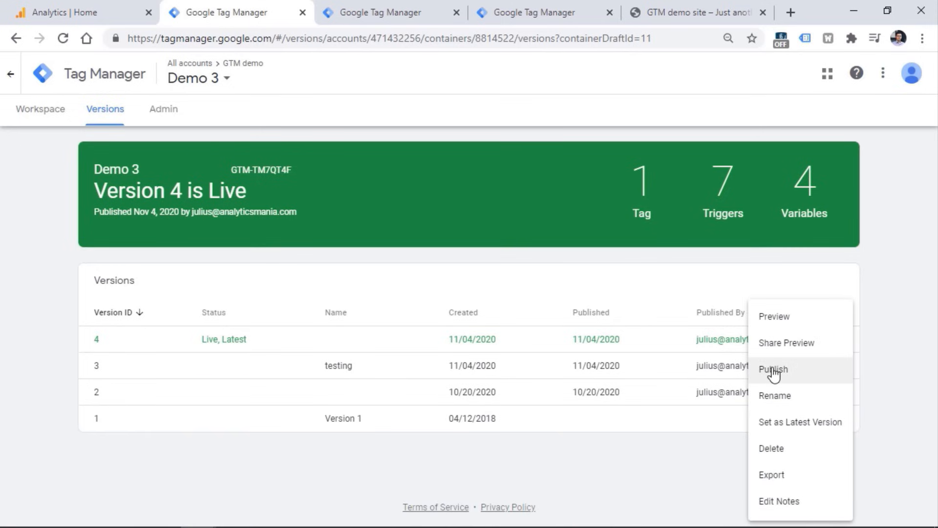
pyautogui.click(911, 358)
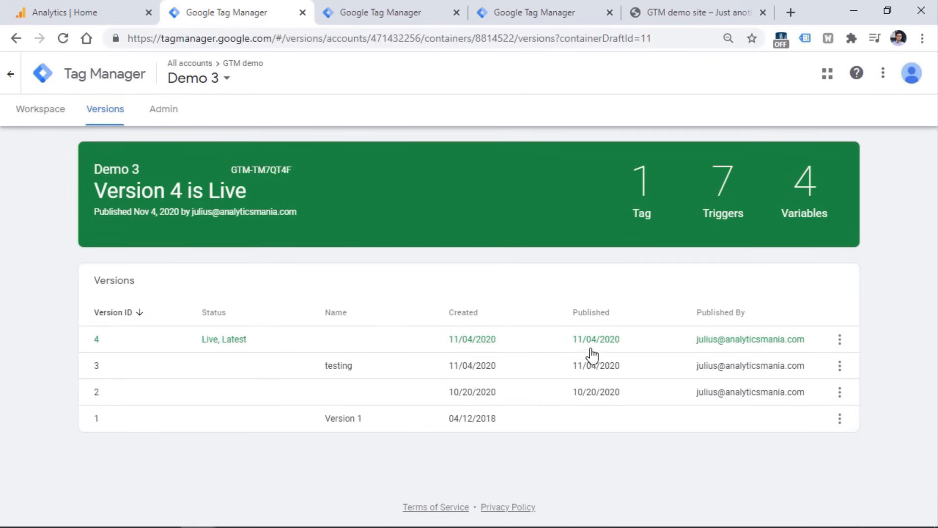
# Step: View the Demo 3 container's installation code through the admin settings and through the container ID in the workspace
pyautogui.click(168, 113)
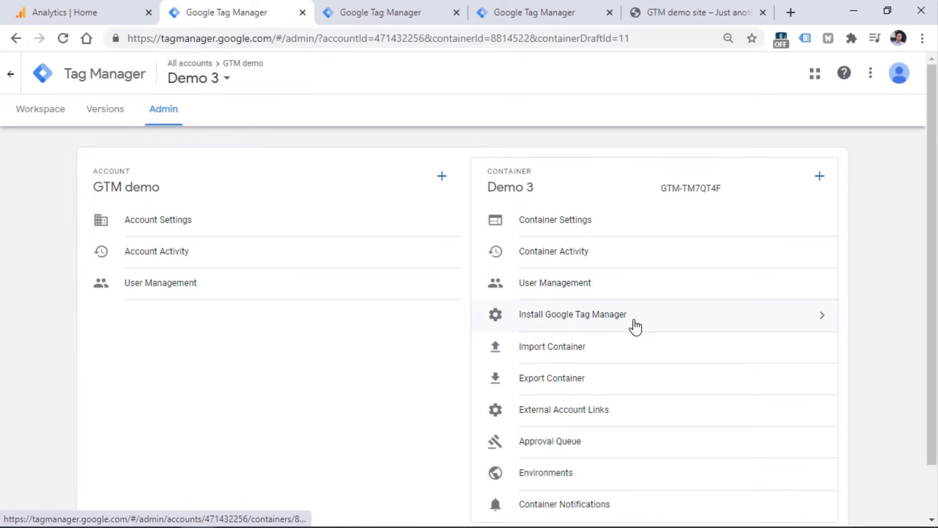
pyautogui.click(608, 318)
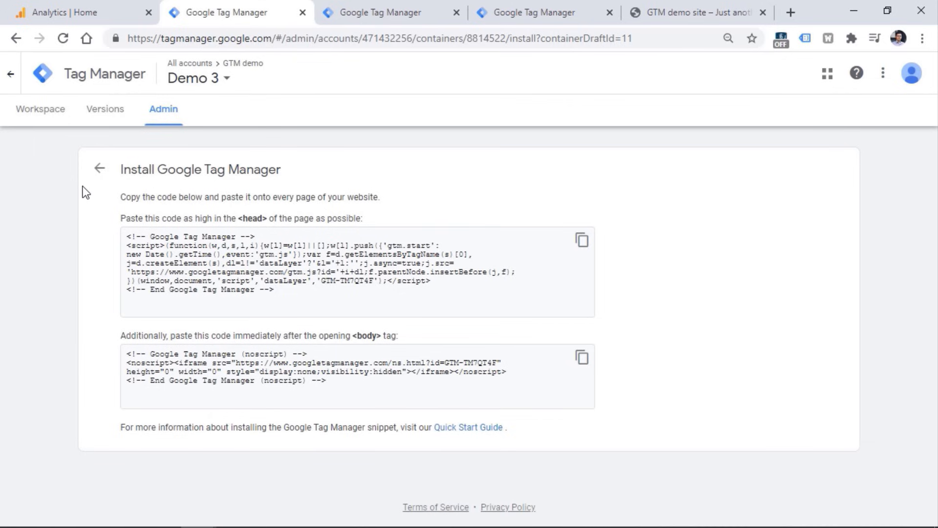
pyautogui.click(99, 168)
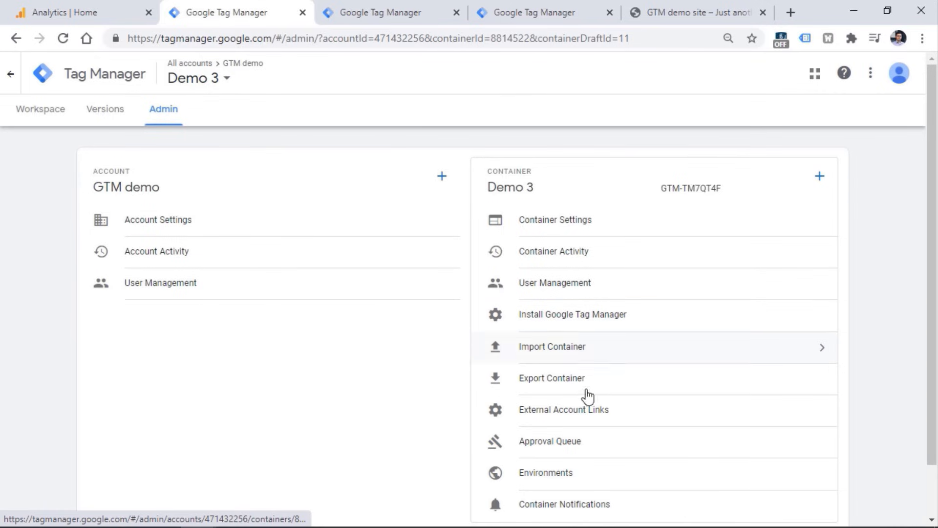
pyautogui.click(567, 318)
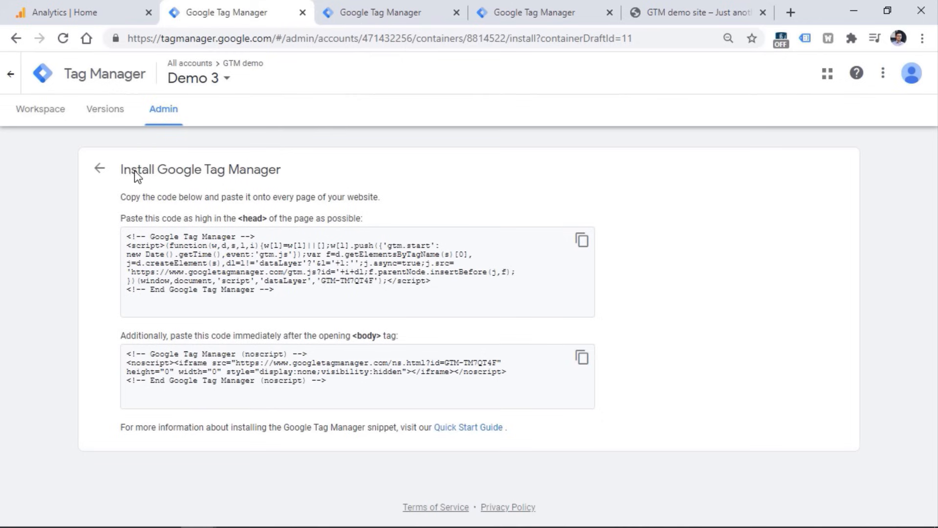
pyautogui.click(99, 167)
pyautogui.click(36, 115)
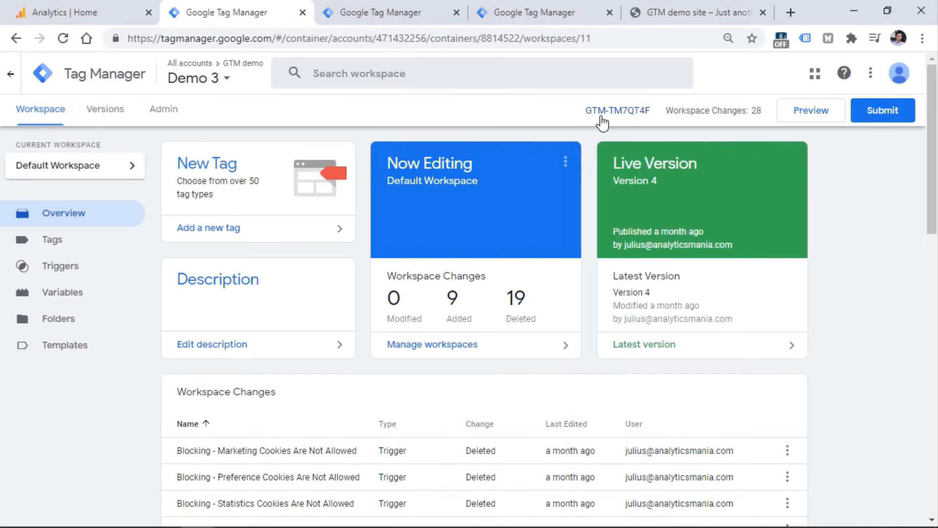
pyautogui.click(625, 117)
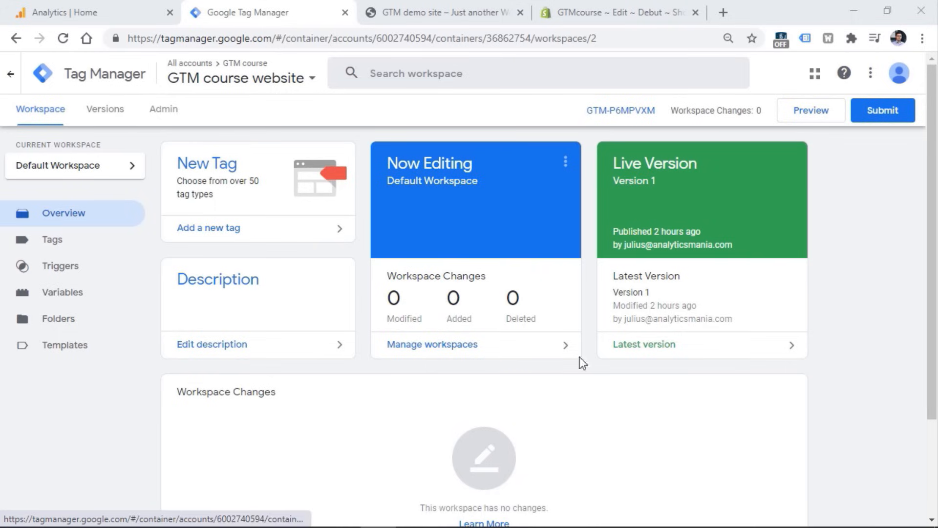
# Step: Open the GTM course website container's installation code and copy the <head> snippet
pyautogui.click(640, 110)
pyautogui.moveTo(418, 286); pyautogui.dragTo(230, 229)
pyautogui.click(442, 364)
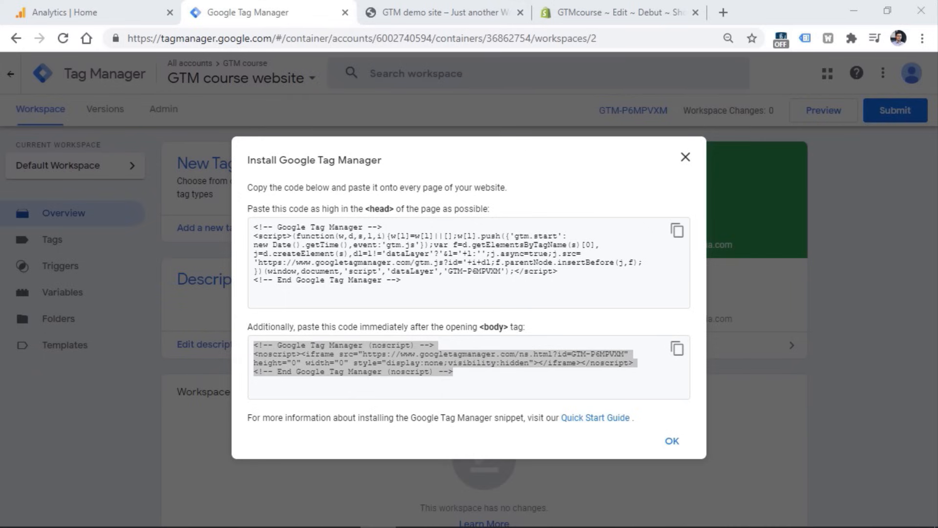
pyautogui.click(491, 207)
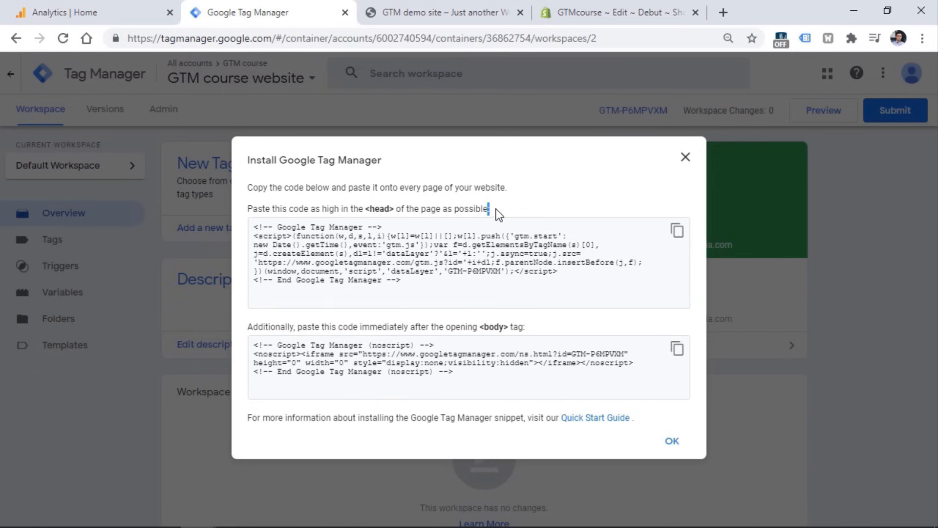
pyautogui.moveTo(422, 280); pyautogui.dragTo(270, 227)
pyautogui.click(304, 203)
pyautogui.moveTo(480, 326); pyautogui.dragTo(508, 329)
pyautogui.moveTo(421, 283); pyautogui.dragTo(253, 225)
pyautogui.rightClick(421, 269)
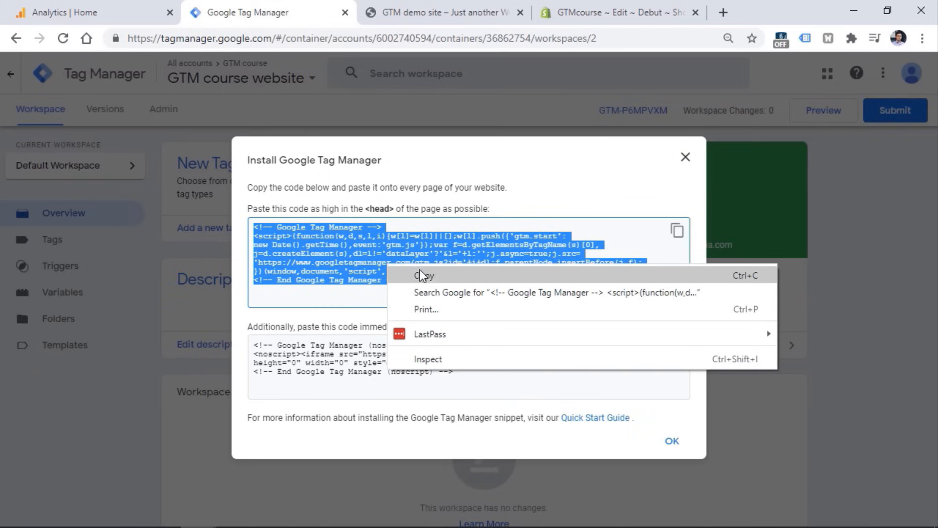
pyautogui.click(423, 270)
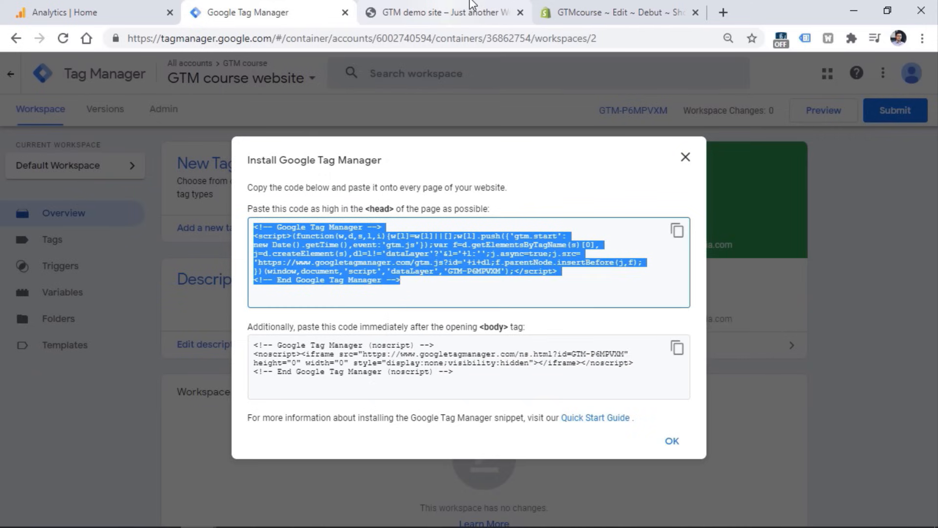
# Step: Switch to the Shopify theme code editor and paste the Google Tag Manager script into theme.liquid just above the closing </head> tag
pyautogui.click(621, 6)
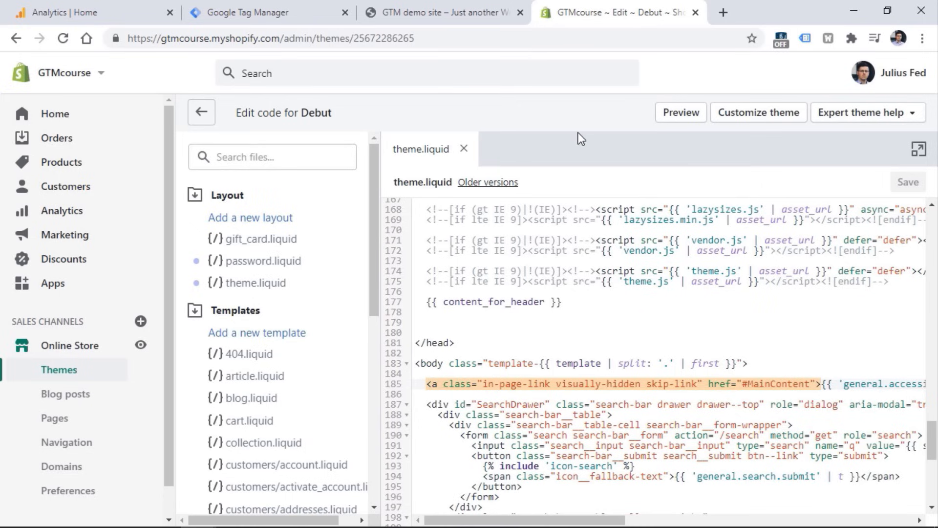
pyautogui.scroll(5, 659, 362)
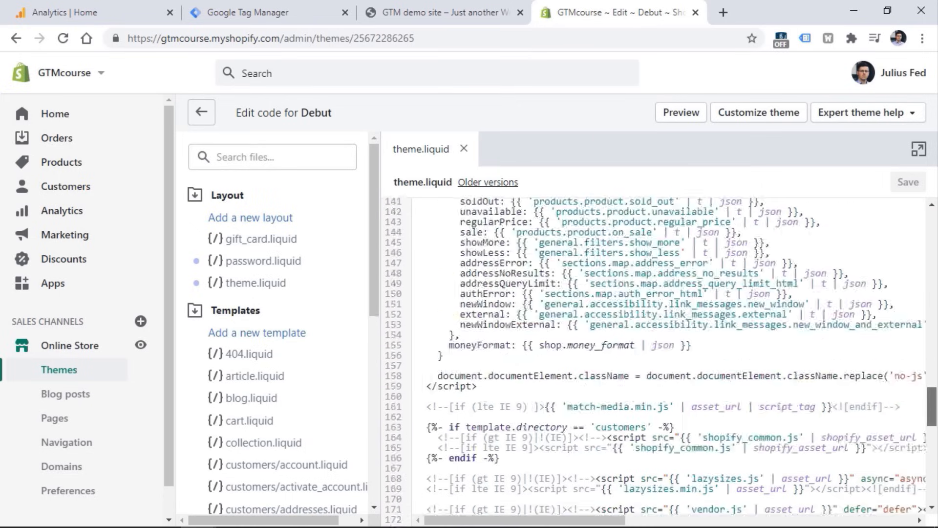
pyautogui.moveTo(931, 405); pyautogui.dragTo(928, 220)
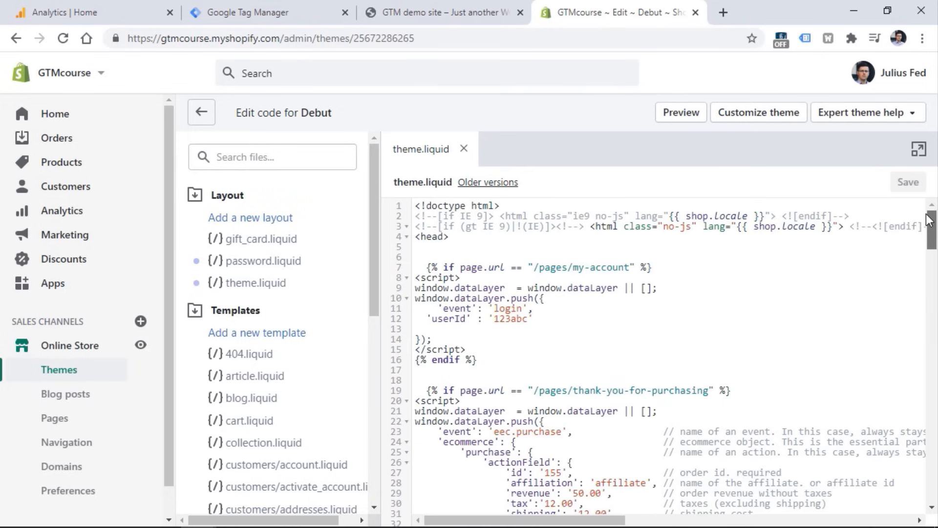
pyautogui.moveTo(415, 237)
pyautogui.mouseDown()
pyautogui.moveTo(449, 238)
pyautogui.moveTo(417, 236)
pyautogui.mouseUp()
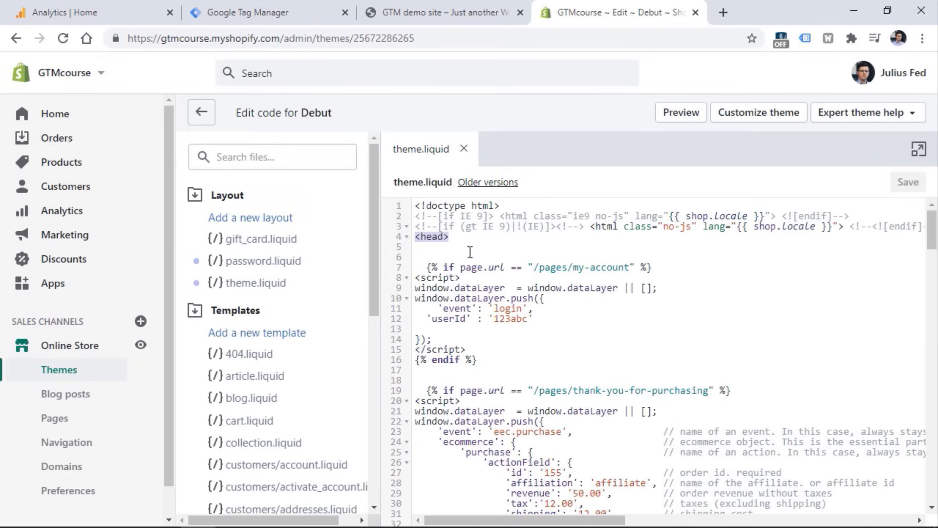
pyautogui.moveTo(932, 230); pyautogui.dragTo(909, 430)
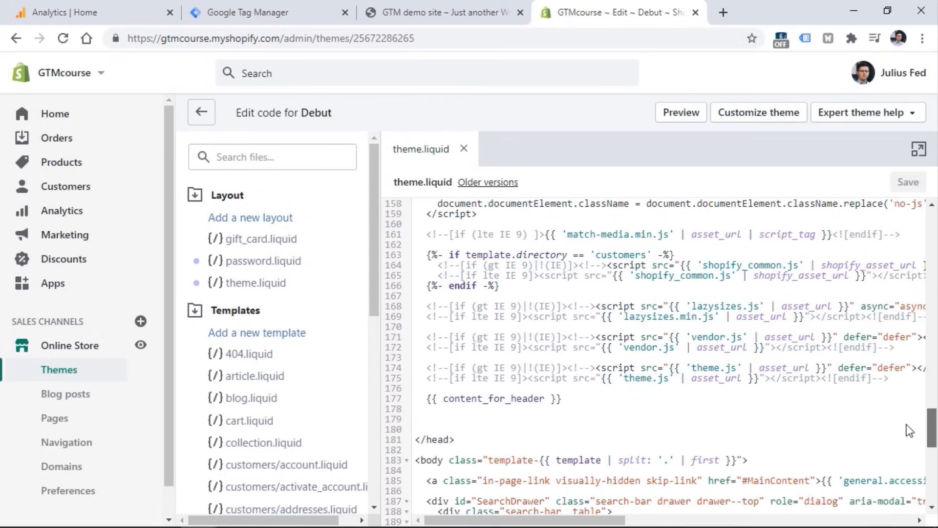
pyautogui.moveTo(456, 441); pyautogui.dragTo(414, 441)
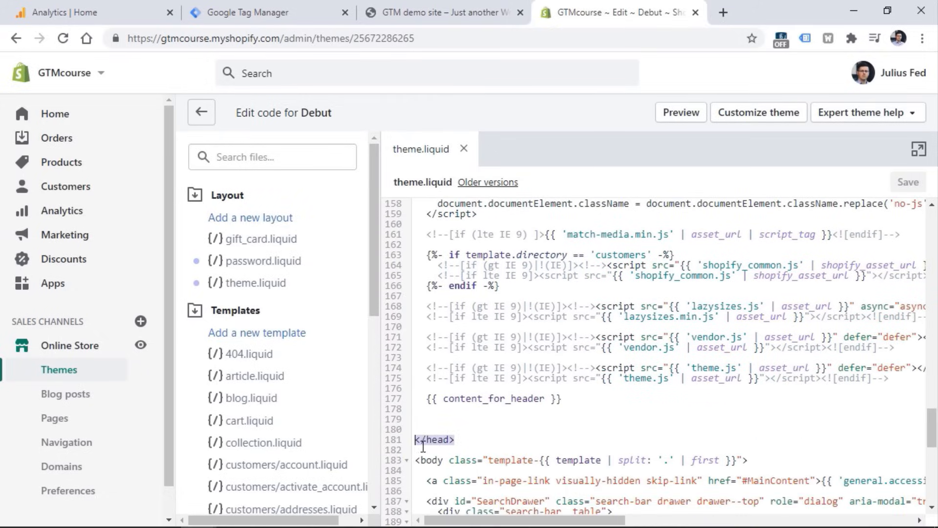
pyautogui.click(422, 440)
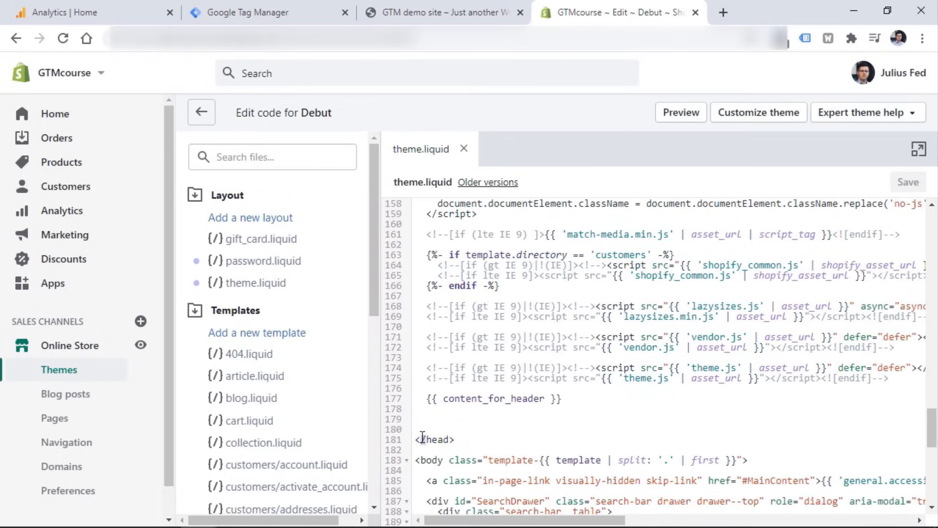
pyautogui.click(491, 420)
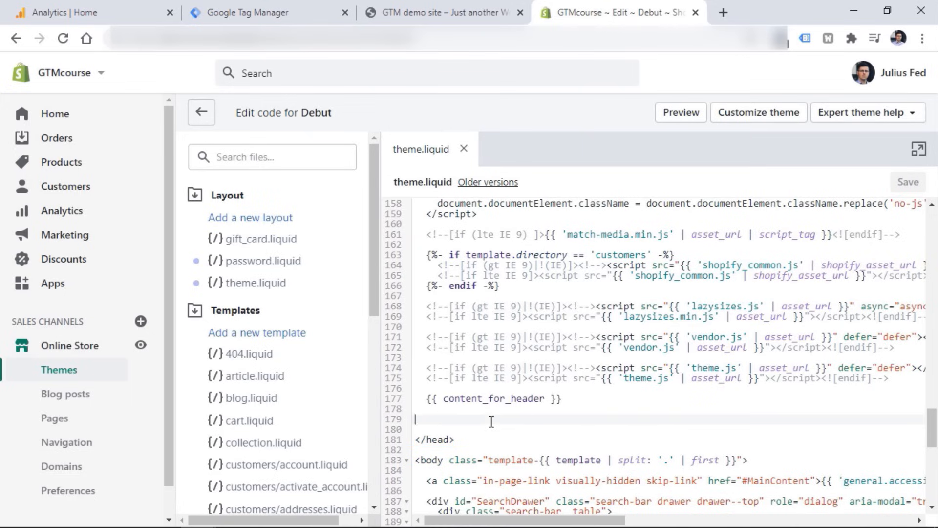
pyautogui.rightClick(434, 418)
pyautogui.click(476, 281)
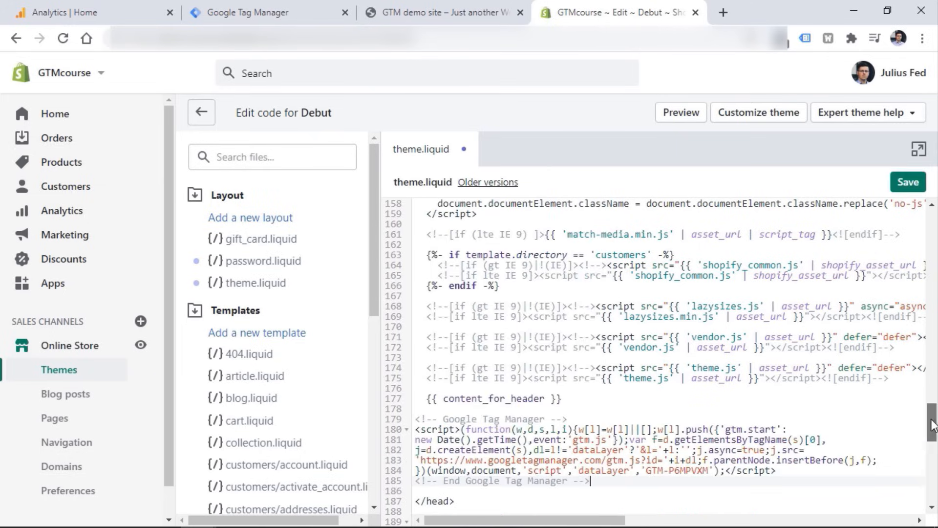
# Step: Insert an empty line directly below the opening <body> tag in theme.liquid
pyautogui.moveTo(931, 420); pyautogui.dragTo(931, 443)
pyautogui.moveTo(464, 306); pyautogui.dragTo(749, 325)
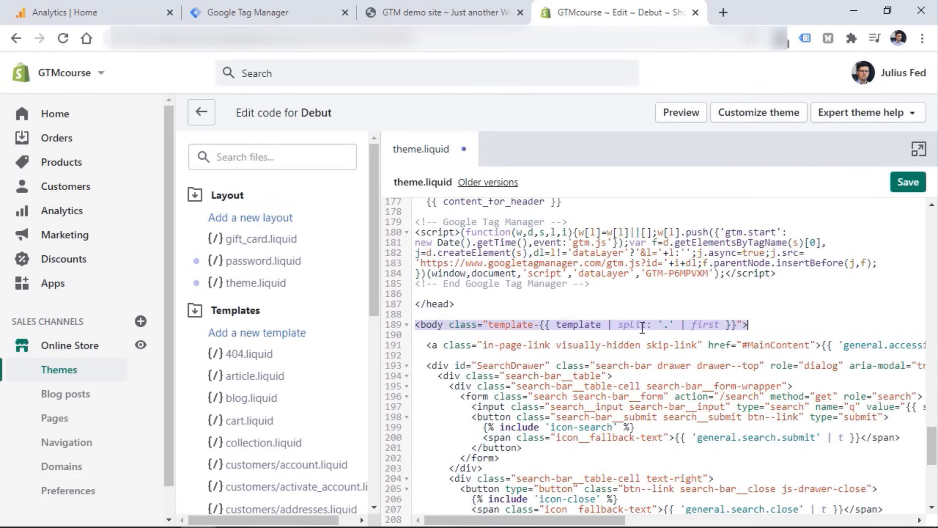
pyautogui.click(426, 335)
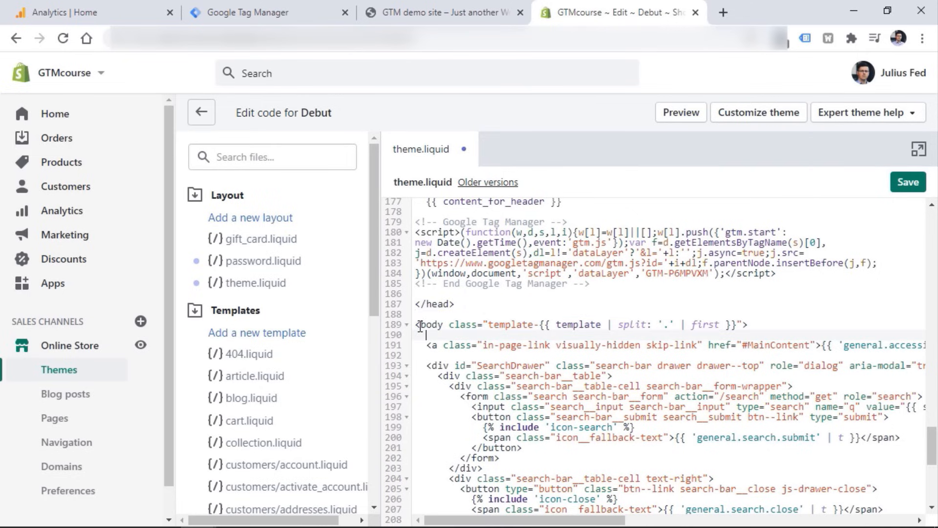
pyautogui.moveTo(442, 325); pyautogui.dragTo(742, 323)
pyautogui.press('BackSpace')
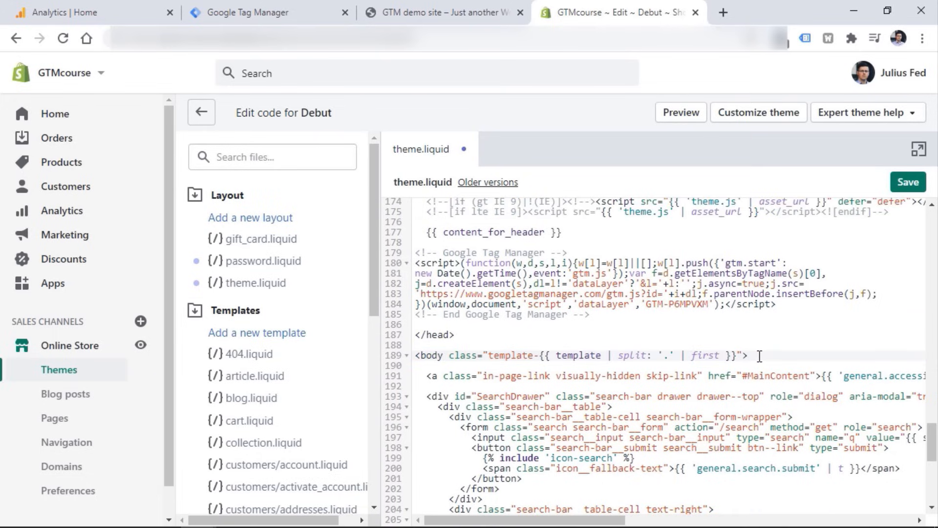
pyautogui.press('Return')
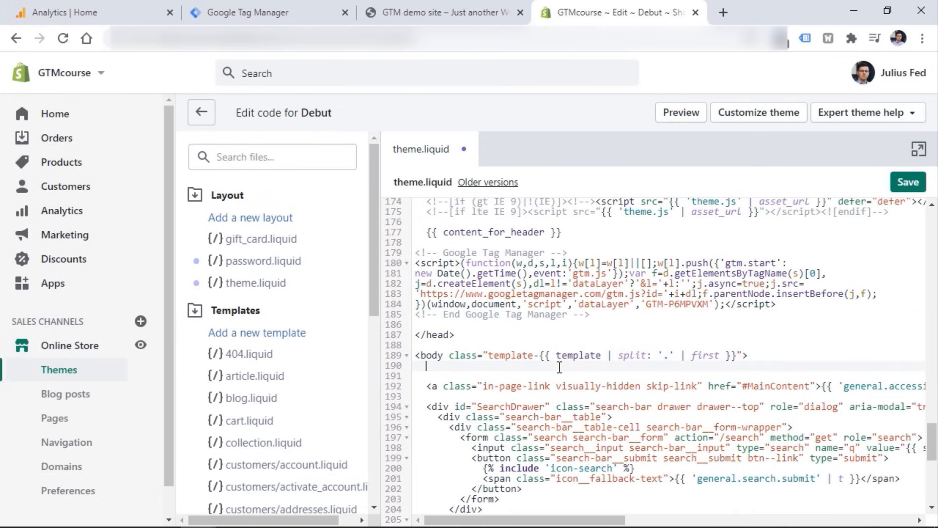
# Step: Copy the noscript snippet from Tag Manager and paste it into Shopify's theme.liquid directly below the opening <body> tag
pyautogui.click(247, 13)
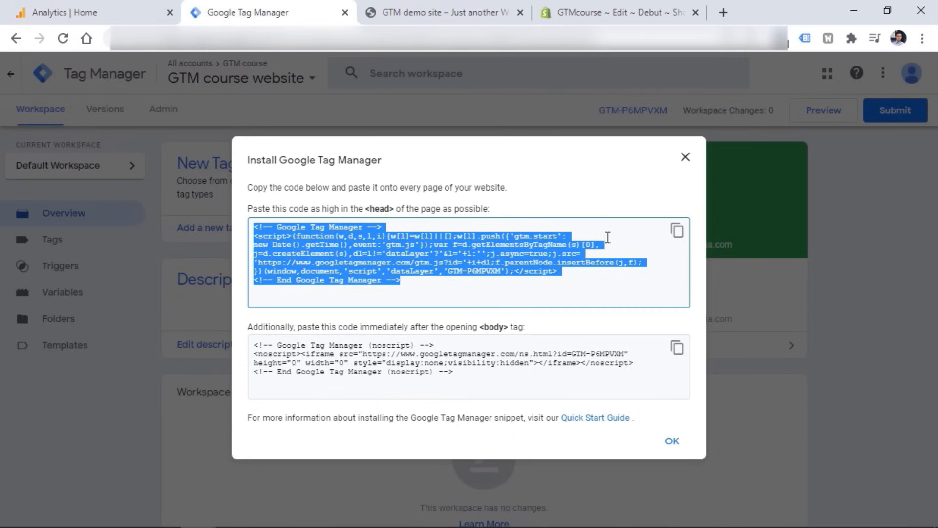
pyautogui.click(462, 374)
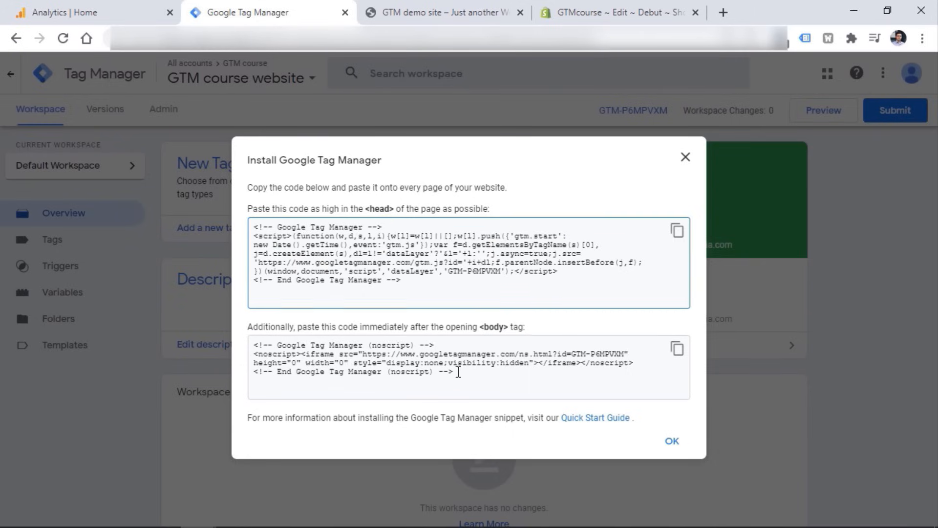
pyautogui.rightClick(309, 358)
pyautogui.click(334, 361)
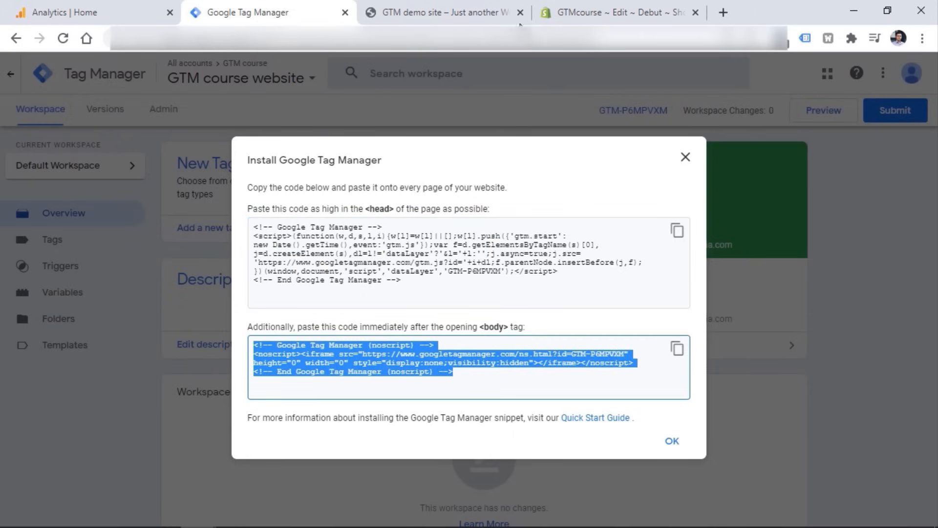
pyautogui.click(613, 12)
pyautogui.hotkey('ctrl', 'v')
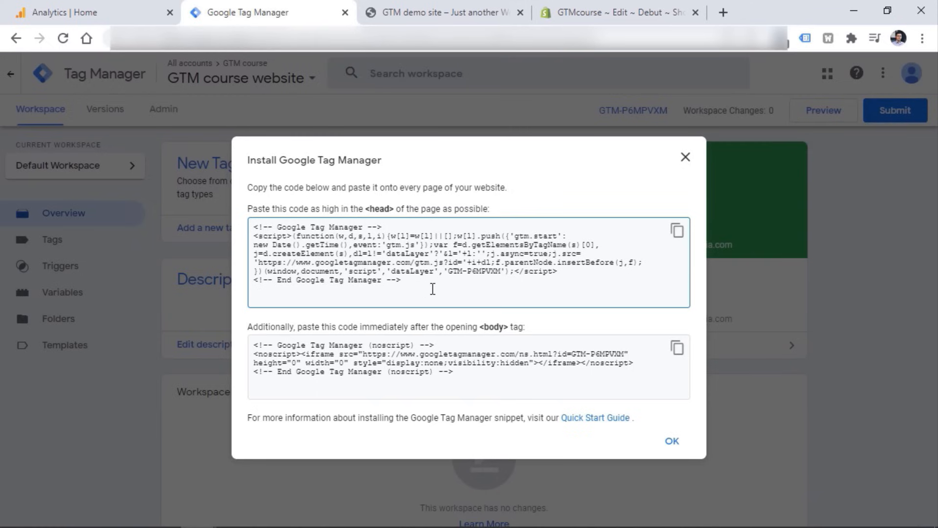
pyautogui.moveTo(432, 288); pyautogui.dragTo(254, 228)
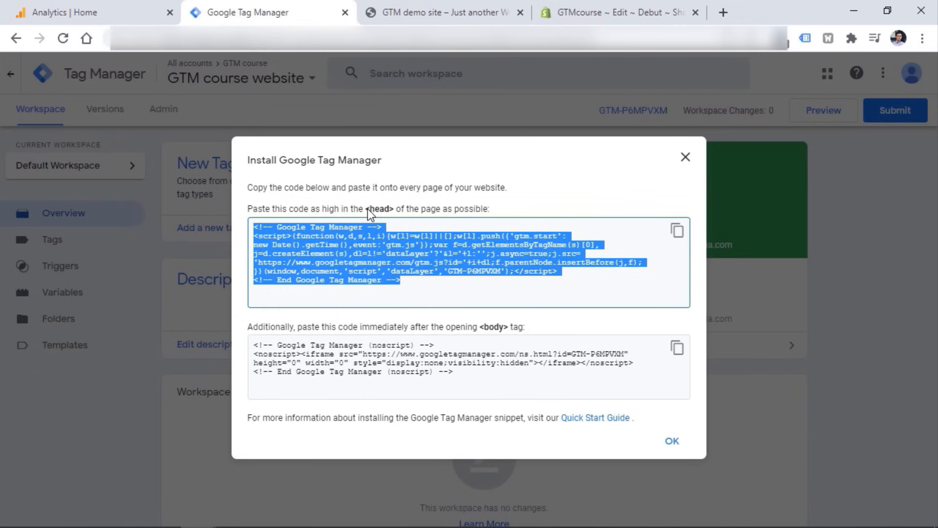
pyautogui.moveTo(414, 283); pyautogui.dragTo(249, 228)
pyautogui.click(256, 226)
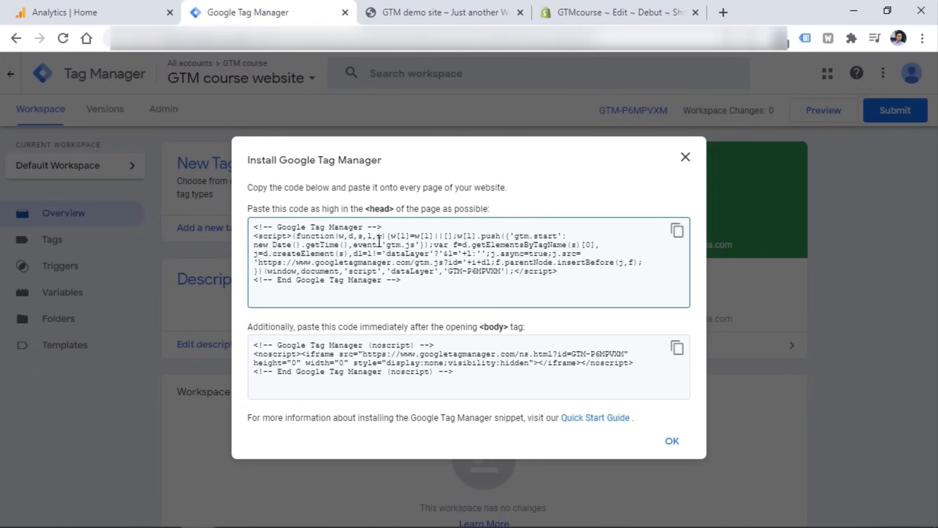
pyautogui.moveTo(485, 381); pyautogui.dragTo(252, 347)
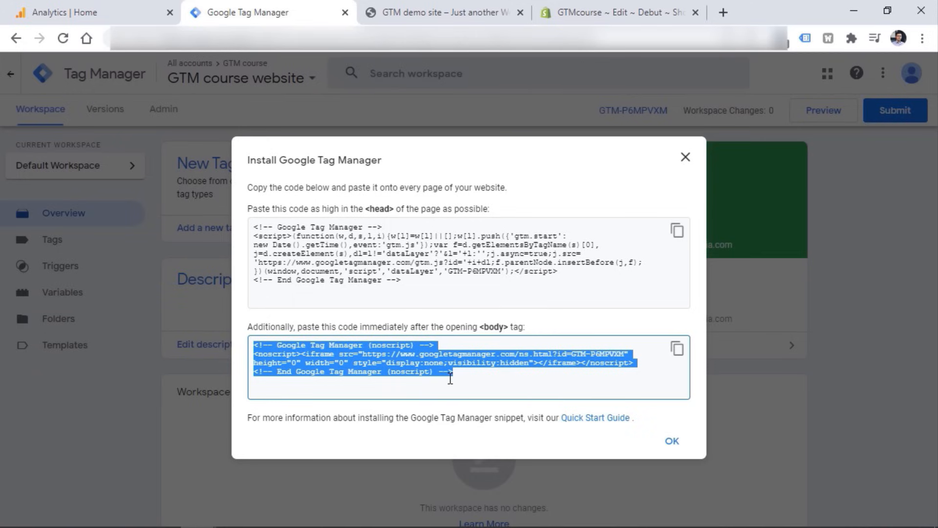
# Step: Check the placement of the noscript snippet below the opening <body> tag in Shopify's theme.liquid against Tag Manager's installation instructions
pyautogui.click(464, 371)
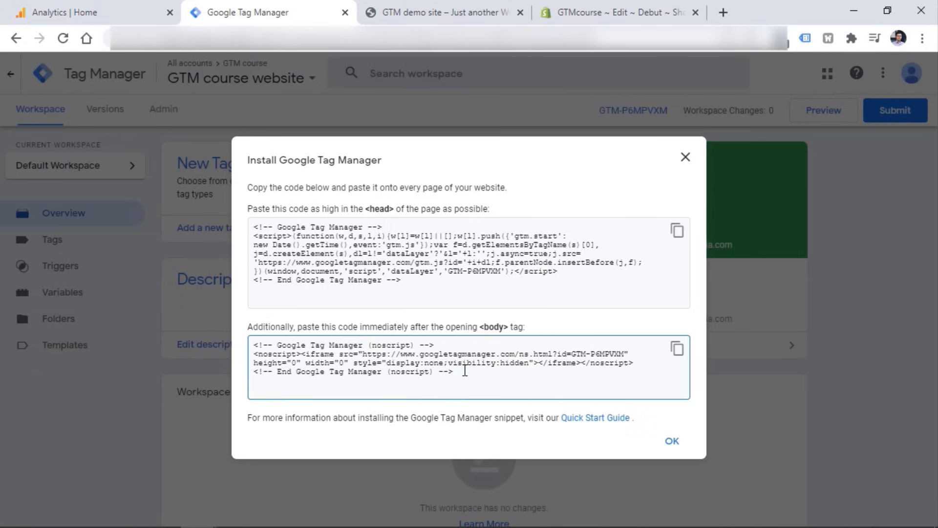
pyautogui.doubleClick(495, 327)
pyautogui.click(488, 329)
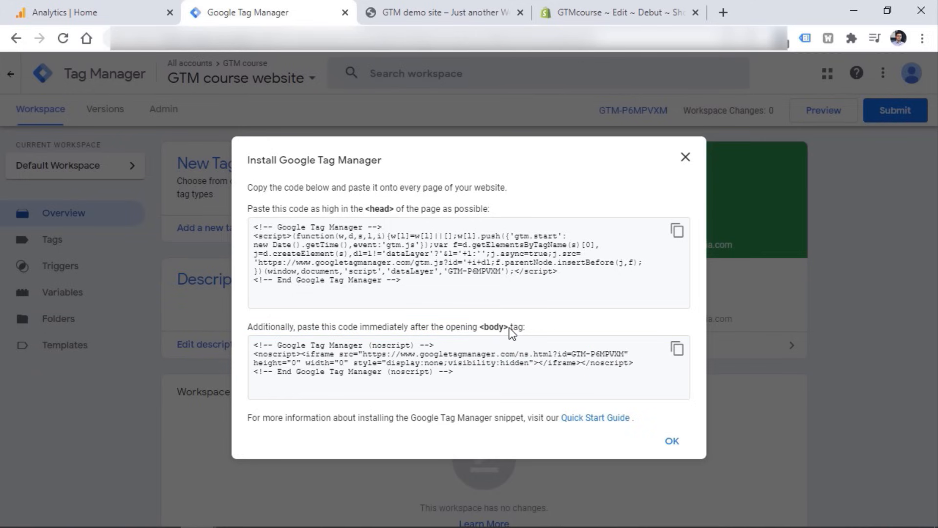
pyautogui.click(581, 9)
pyautogui.moveTo(416, 355); pyautogui.dragTo(751, 354)
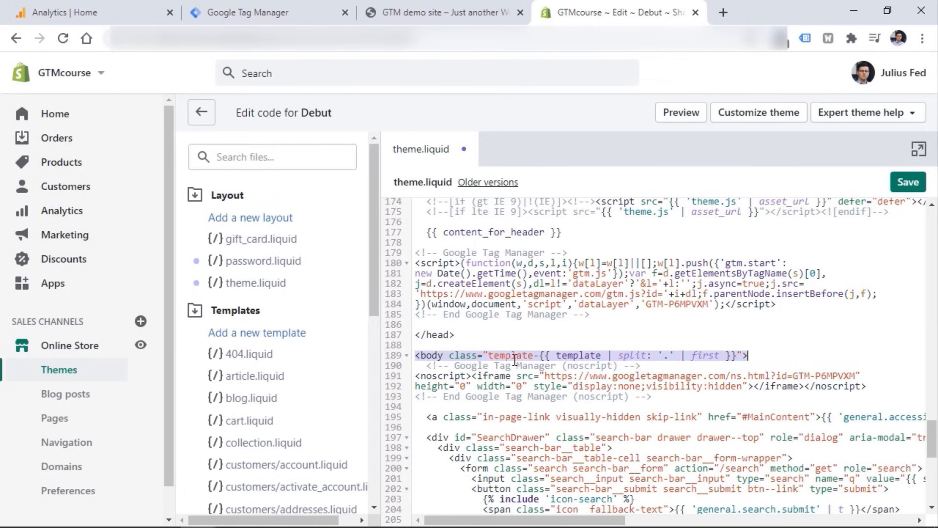
pyautogui.moveTo(426, 365); pyautogui.dragTo(652, 396)
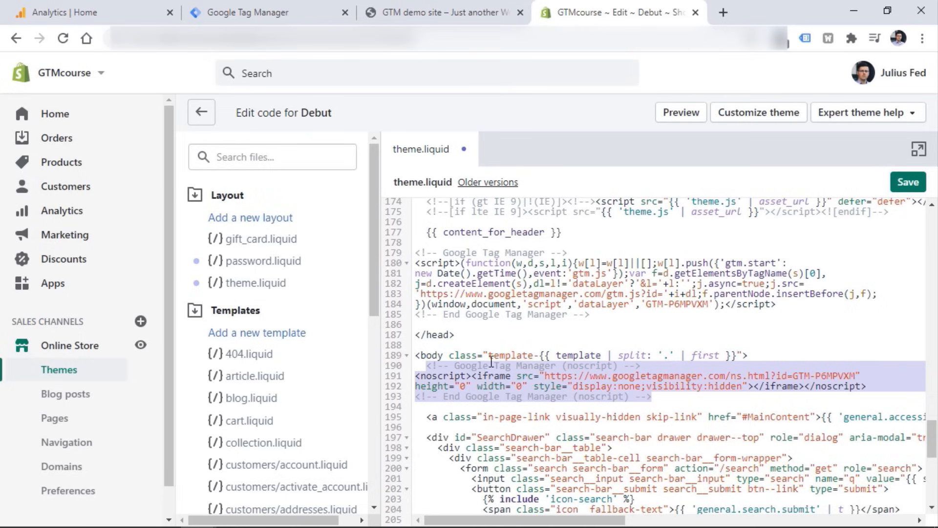
pyautogui.click(445, 376)
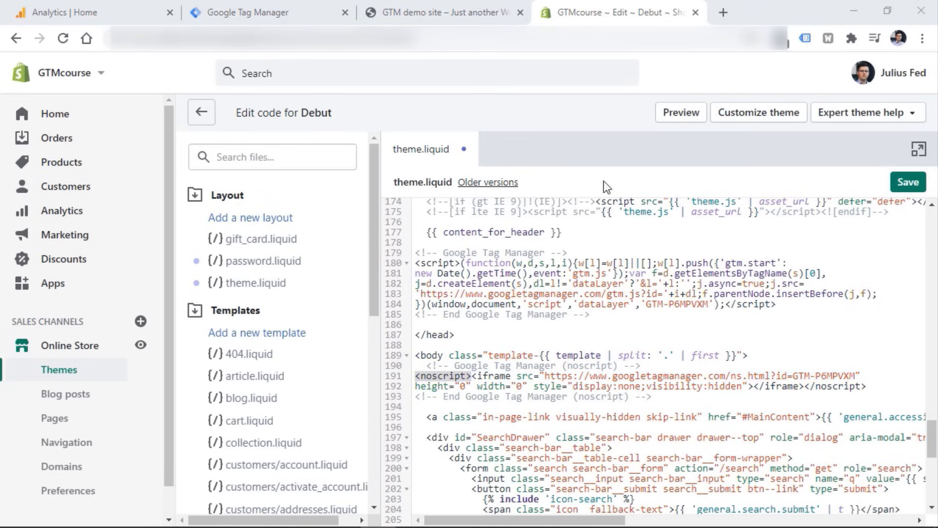
# Step: Review the noscript and head Google Tag Manager snippets in theme.liquid and save the file
pyautogui.moveTo(664, 397); pyautogui.dragTo(418, 365)
pyautogui.click(428, 375)
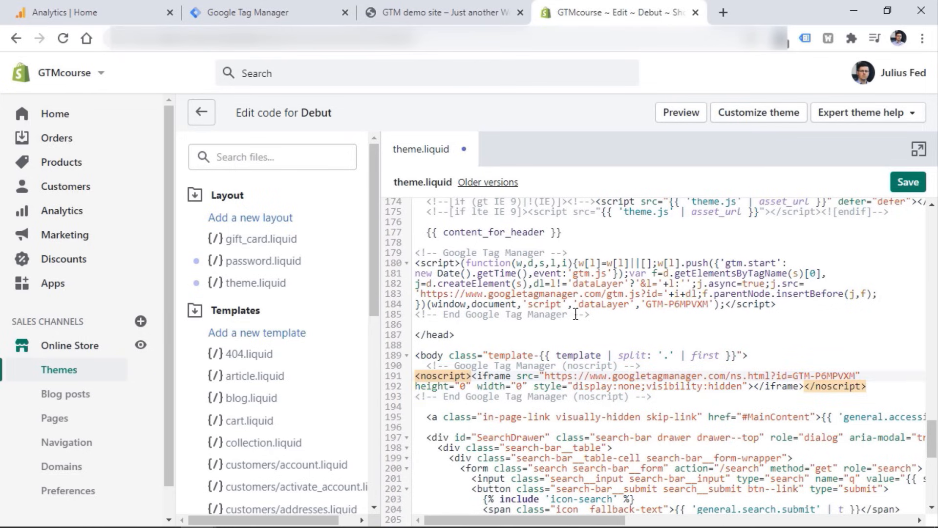
pyautogui.moveTo(605, 315); pyautogui.dragTo(424, 255)
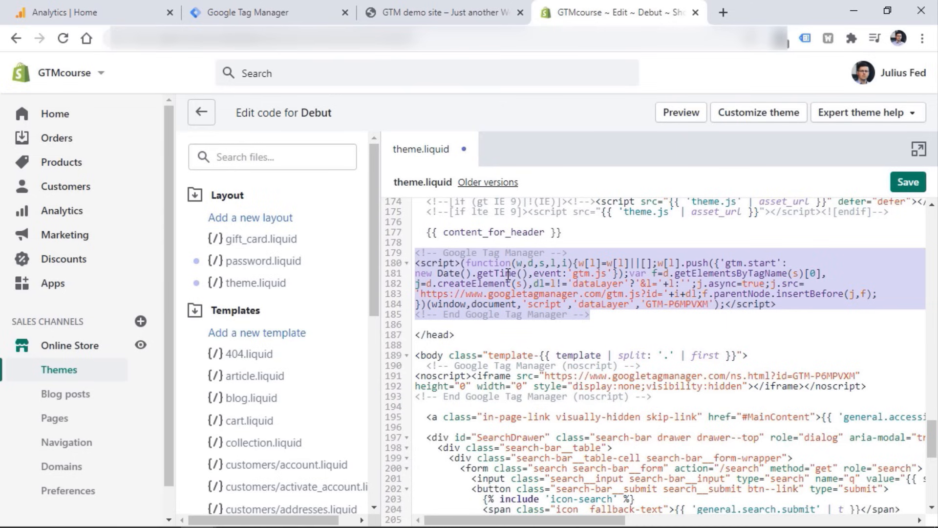
pyautogui.click(586, 315)
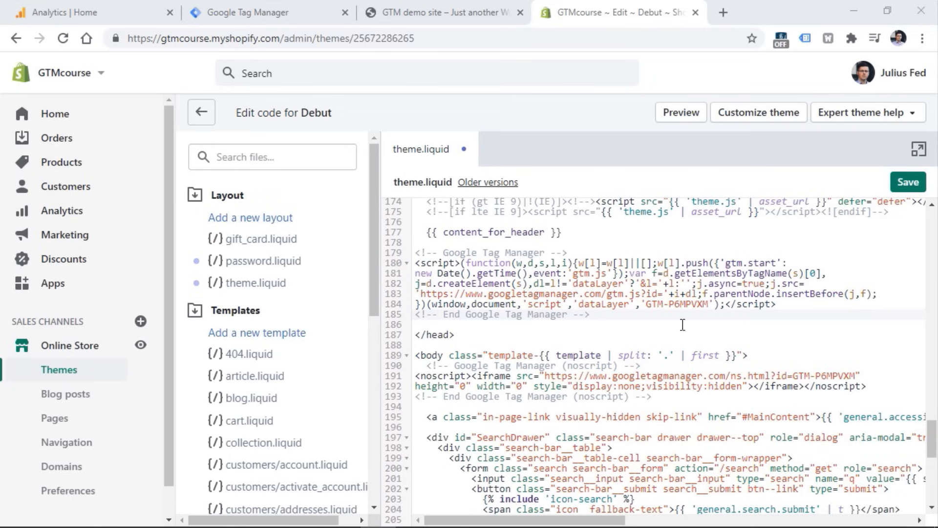
pyautogui.click(907, 186)
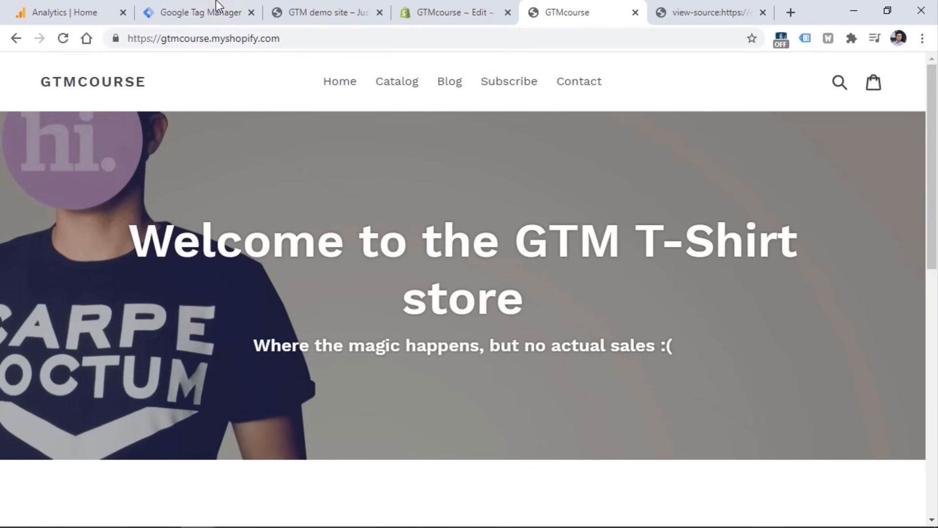
# Step: Switch to Tag Manager and start preview mode for the GTM course website container on the Shopify store's URL, continuing into Tag Assistant
pyautogui.click(198, 11)
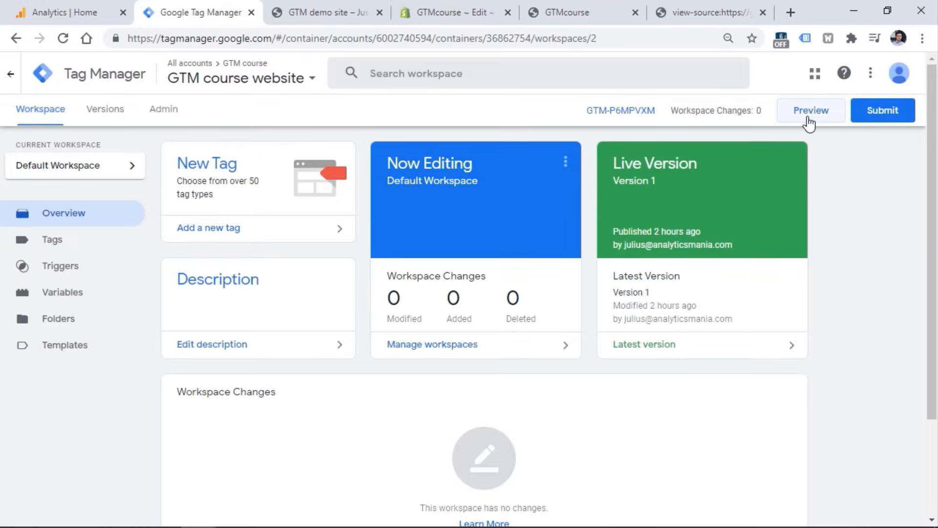
pyautogui.click(812, 116)
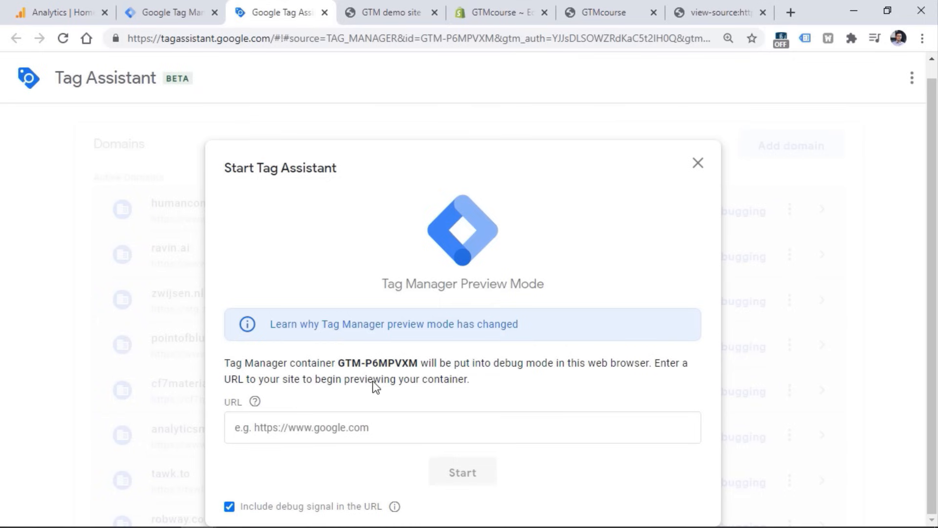
pyautogui.click(355, 415)
pyautogui.hotkey('ctrl', 'v')
pyautogui.click(463, 474)
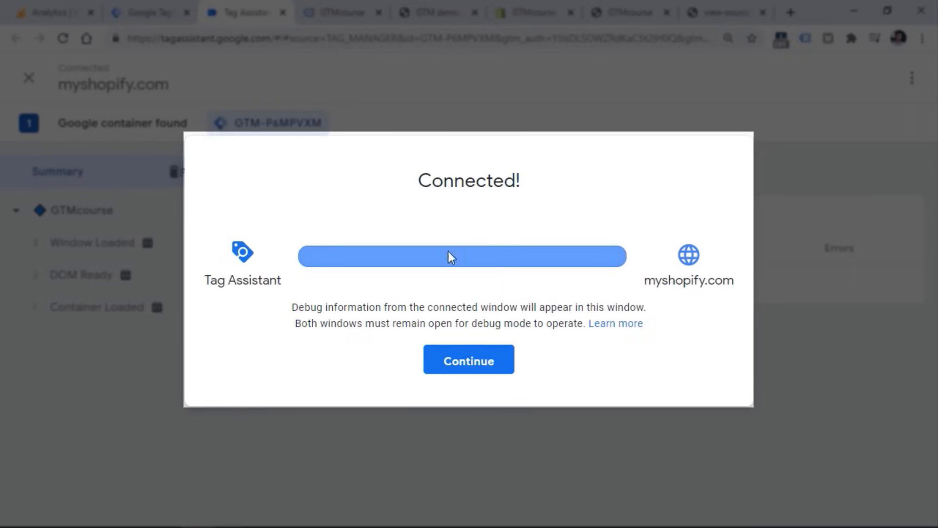
pyautogui.click(470, 367)
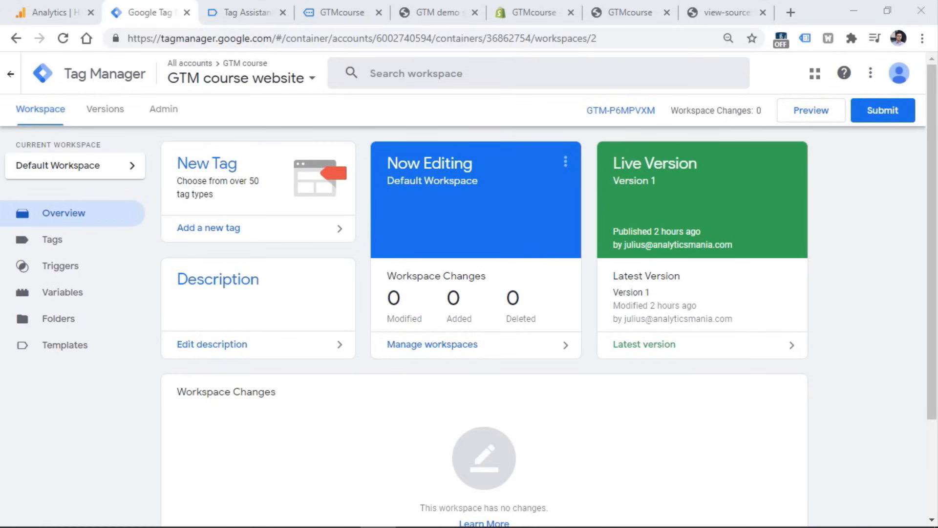
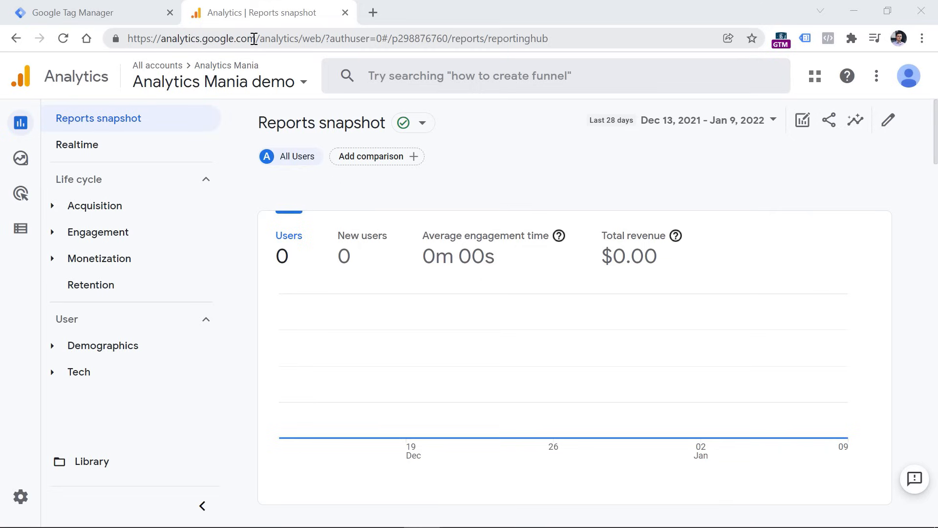
# Step: Open the data streams in the Analytics Mania demo property's admin settings and begin setting up a web stream
pyautogui.click(20, 496)
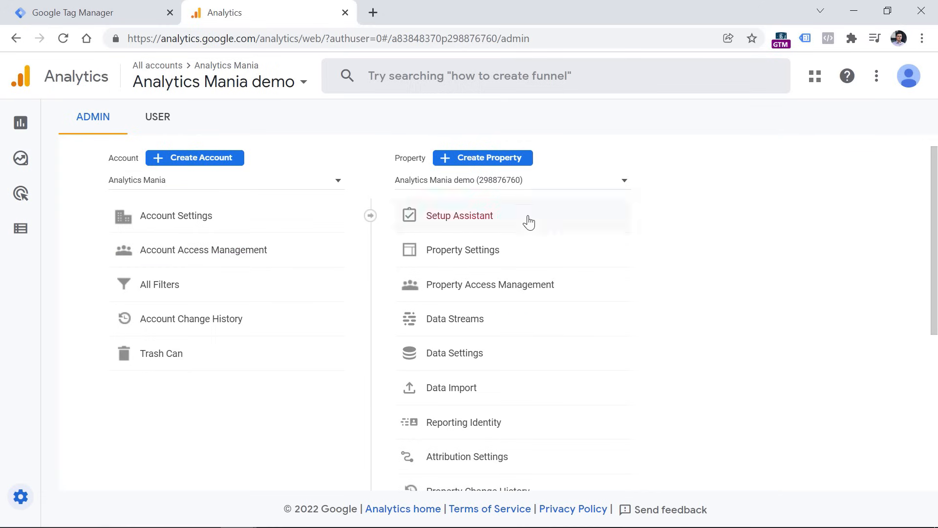
pyautogui.click(454, 332)
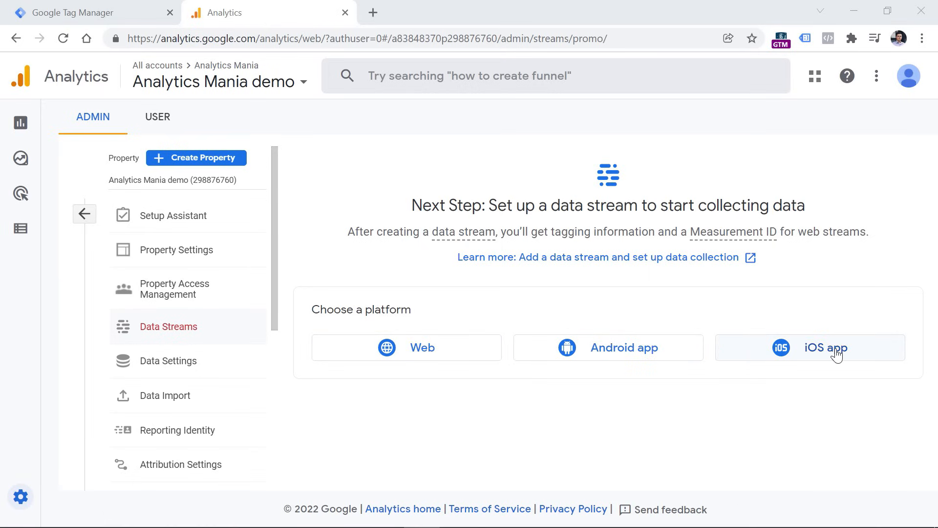
pyautogui.click(403, 351)
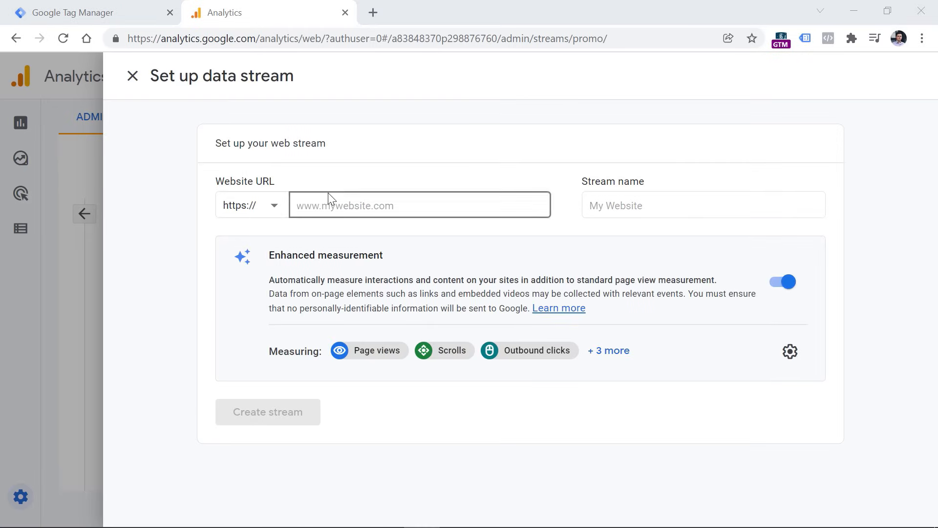
pyautogui.click(706, 202)
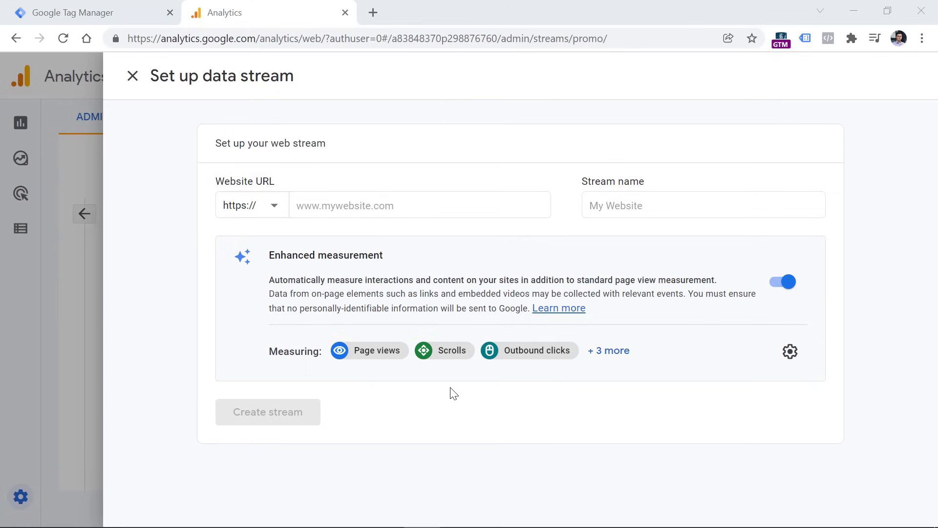
# Step: Examine all enhanced measurement events and their detailed settings for the new web stream
pyautogui.click(611, 358)
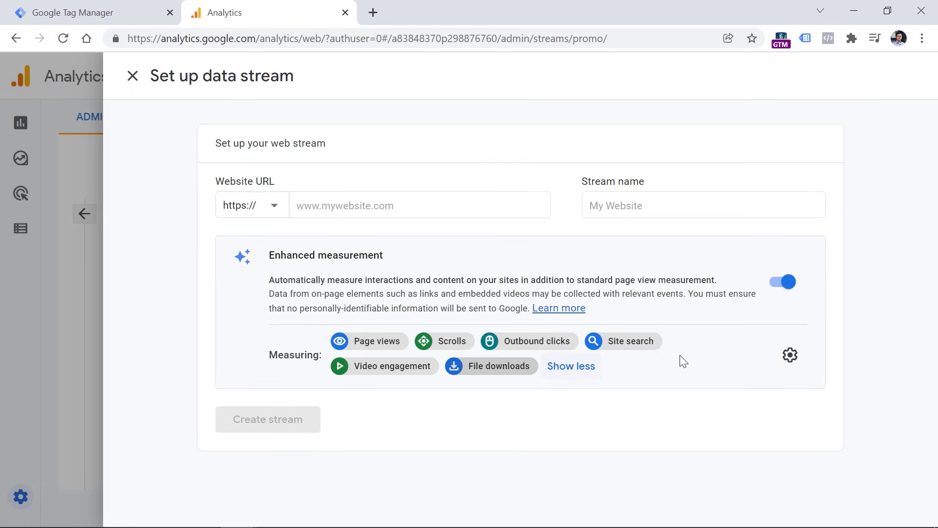
pyautogui.click(790, 355)
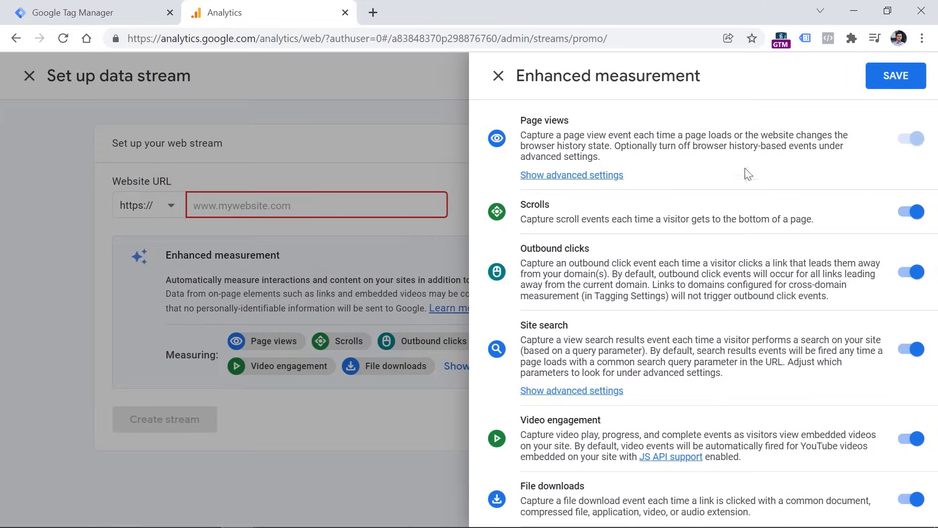
pyautogui.click(498, 75)
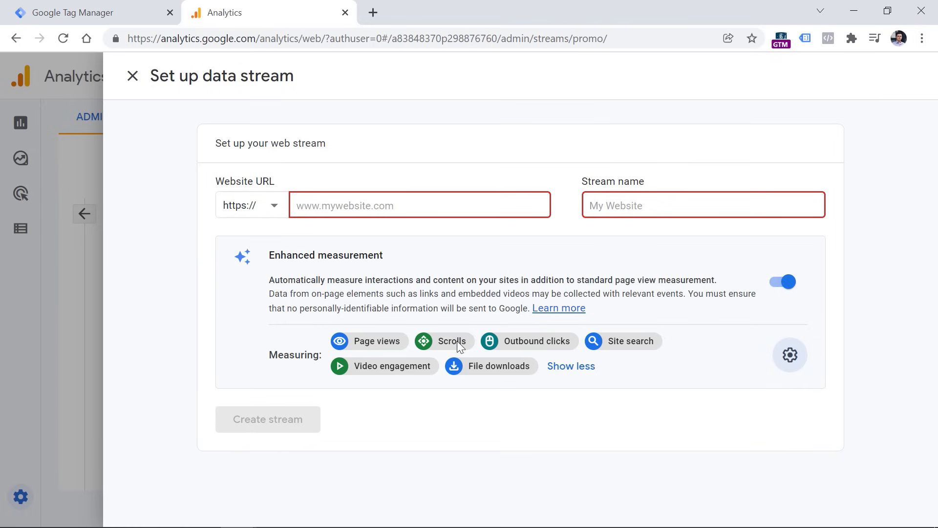
pyautogui.click(360, 206)
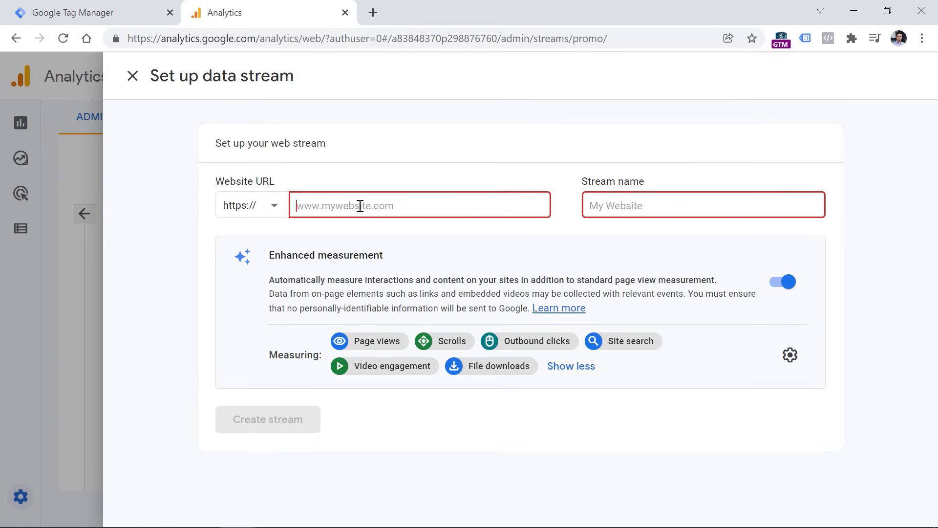
pyautogui.write('www.mywebsite.com')
pyautogui.click(664, 201)
pyautogui.write('My website')
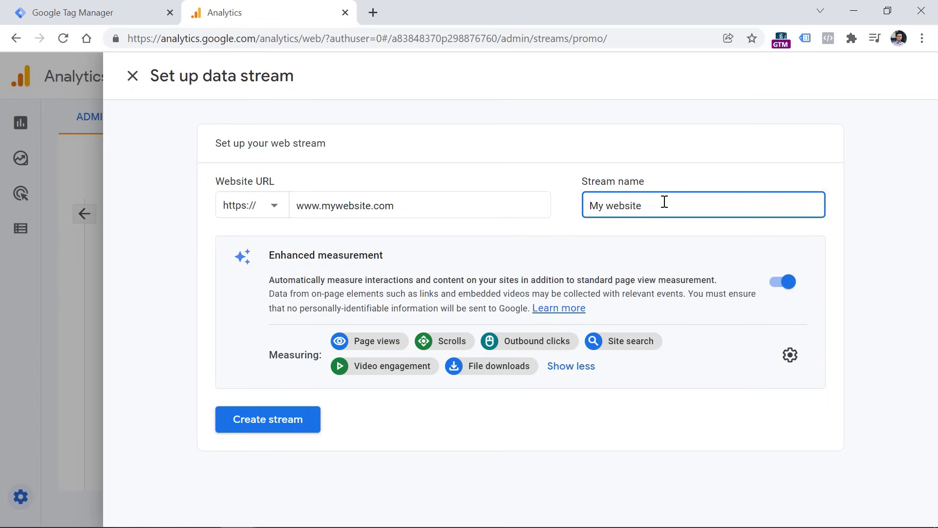
pyautogui.click(276, 424)
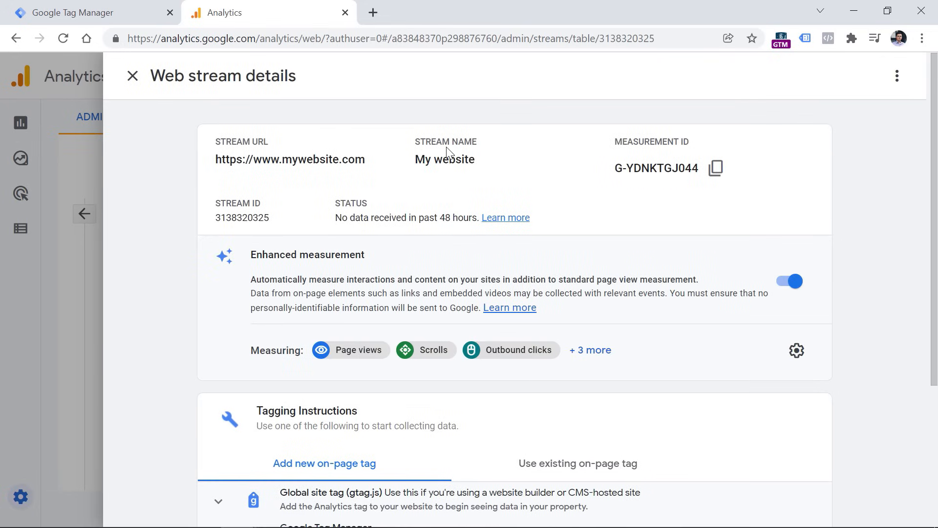
# Step: Examine the web stream's details and tagging instructions, including the Global site tag (gtag.js) code
pyautogui.scroll(-3, 417, 266)
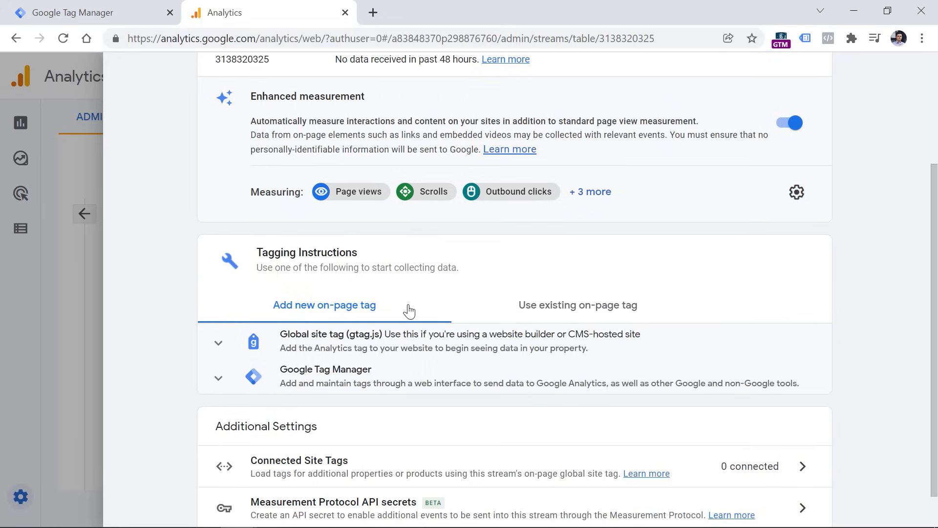
pyautogui.scroll(-1, 351, 417)
pyautogui.scroll(5, 351, 417)
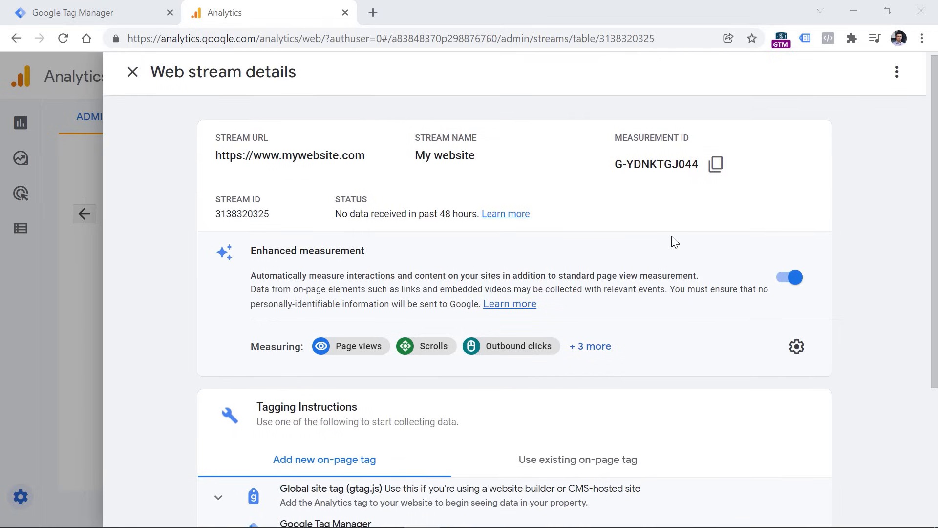
pyautogui.scroll(-2, 671, 237)
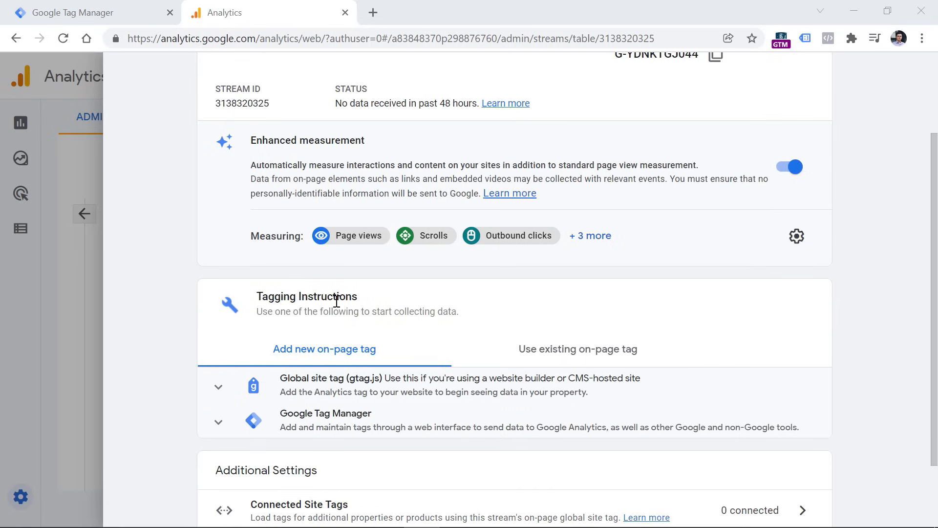
pyautogui.scroll(1, 455, 249)
pyautogui.scroll(-2, 362, 308)
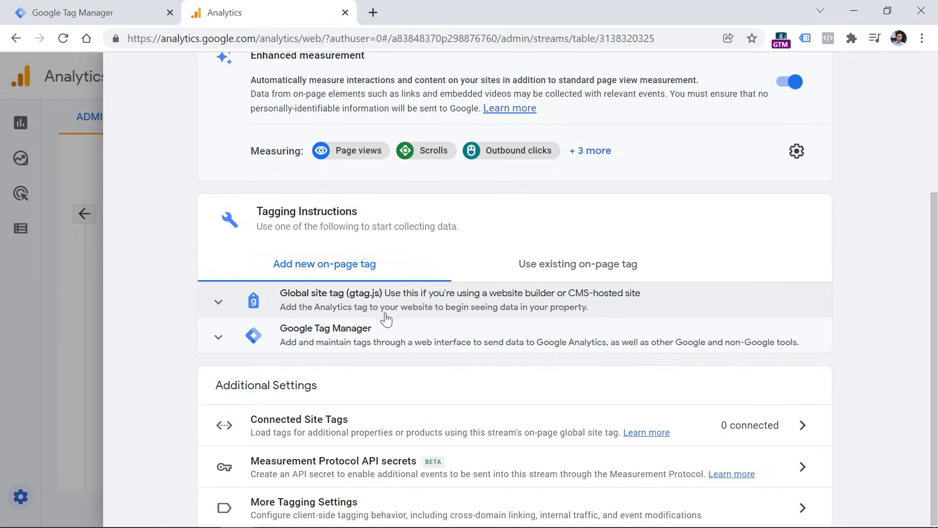
pyautogui.click(337, 303)
pyautogui.scroll(-2, 403, 325)
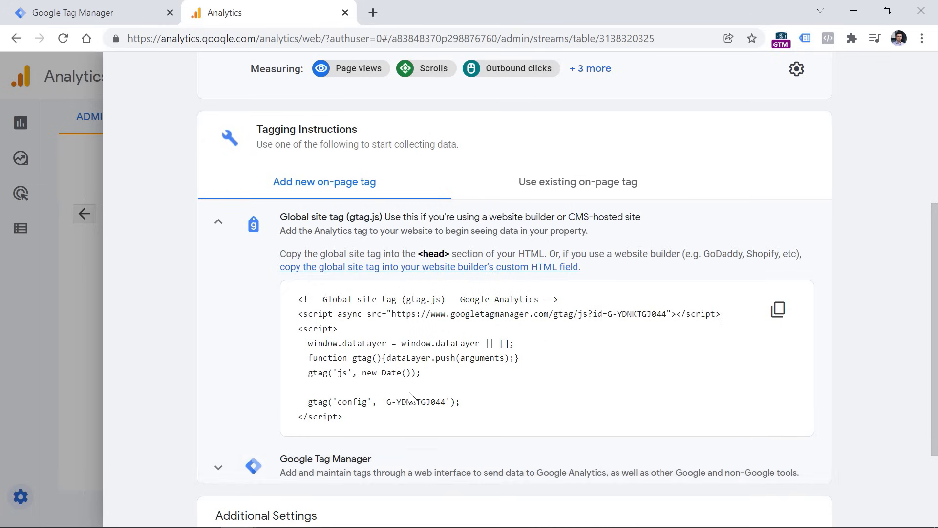
pyautogui.scroll(6, 401, 415)
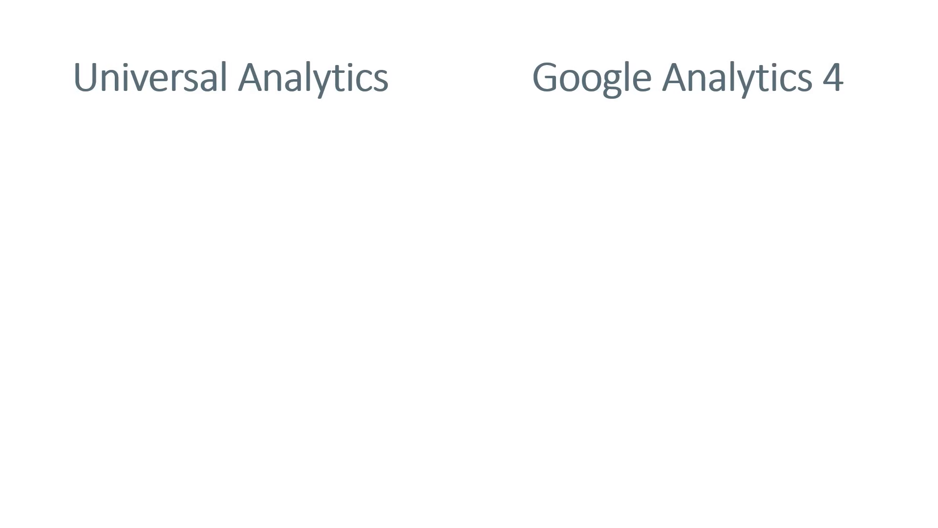
pyautogui.press('Right')
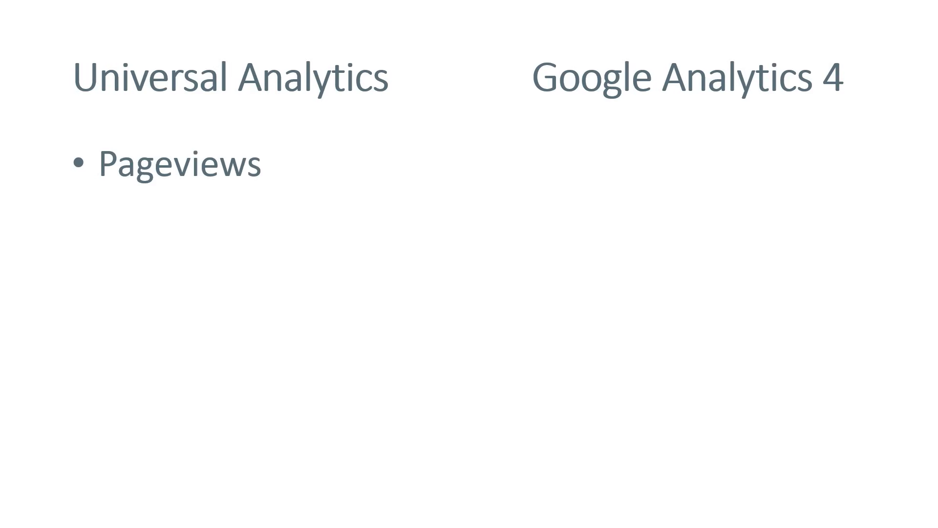
pyautogui.press('Right')
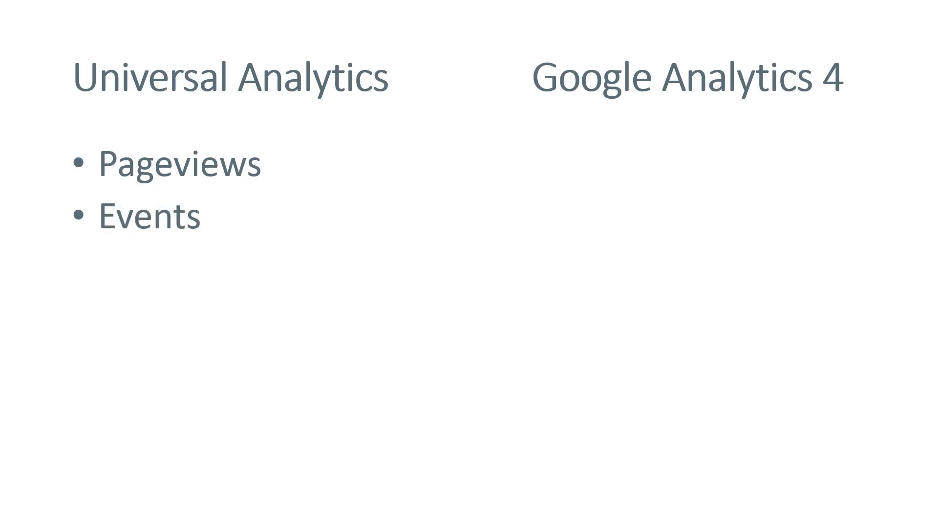
pyautogui.press('Right')
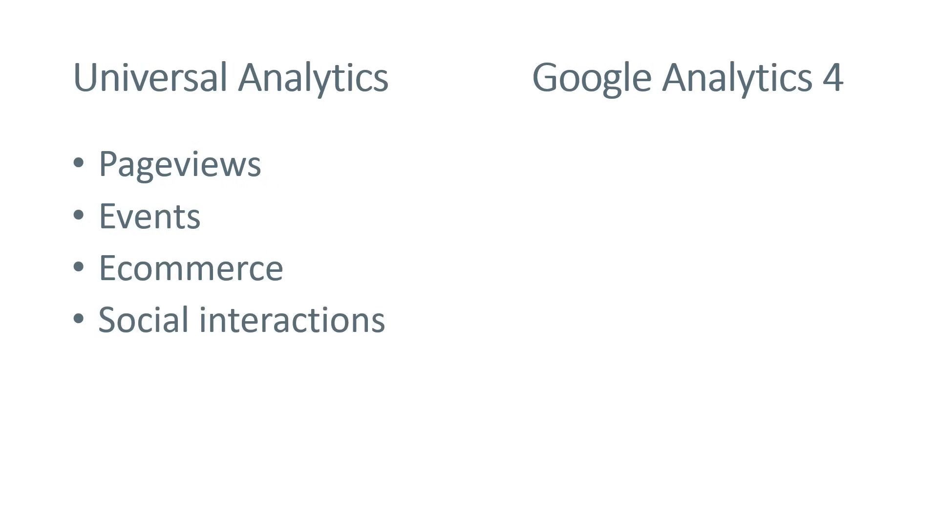
pyautogui.press('Right')
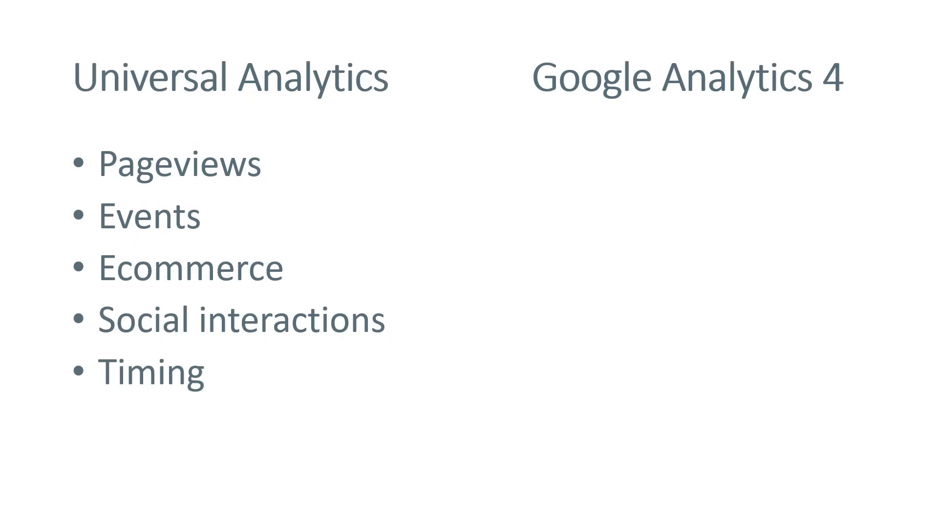
pyautogui.press('Right')
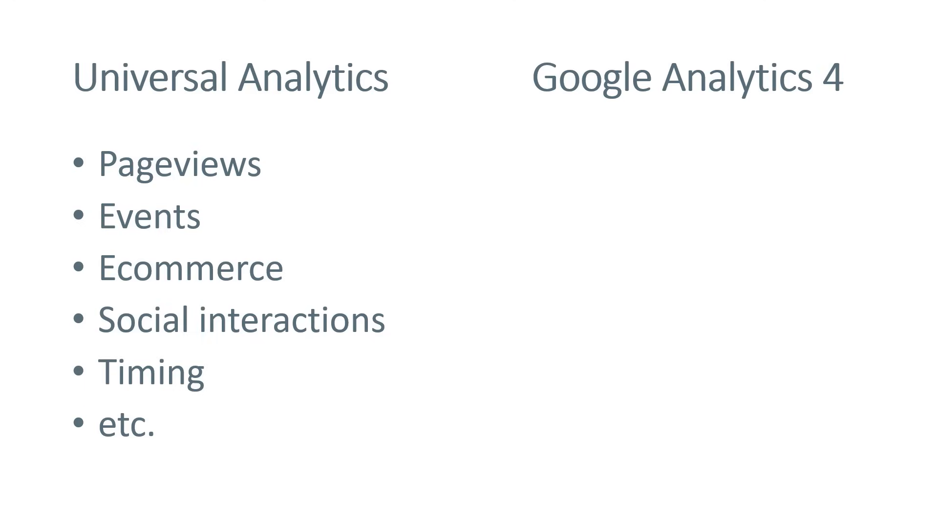
pyautogui.press('Right')
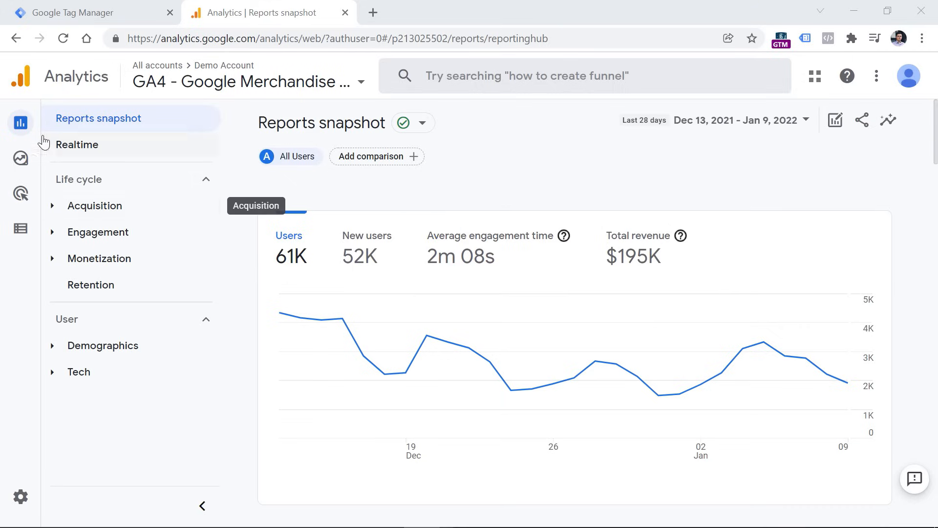
# Step: Open the Realtime overview report and view the reports grouped under Acquisition, Engagement and Monetization
pyautogui.moveTo(23, 130)
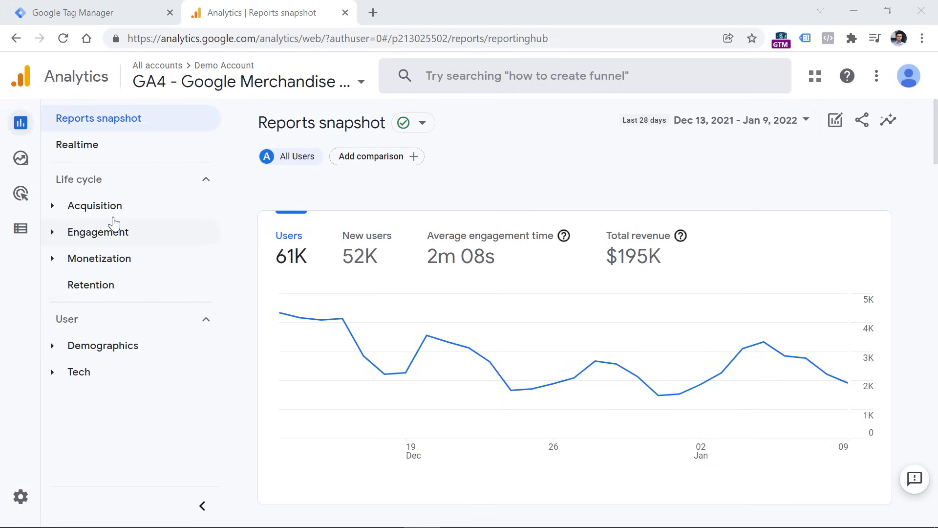
pyautogui.click(93, 137)
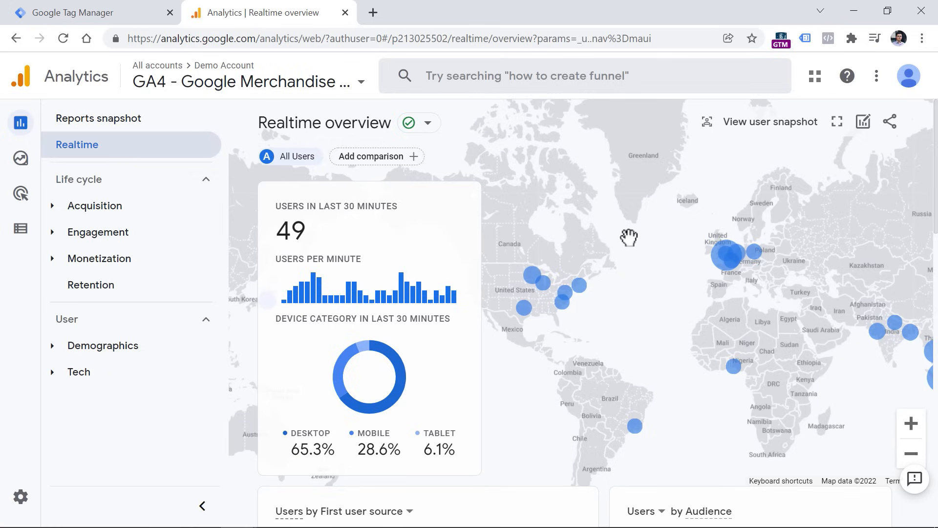
pyautogui.click(54, 204)
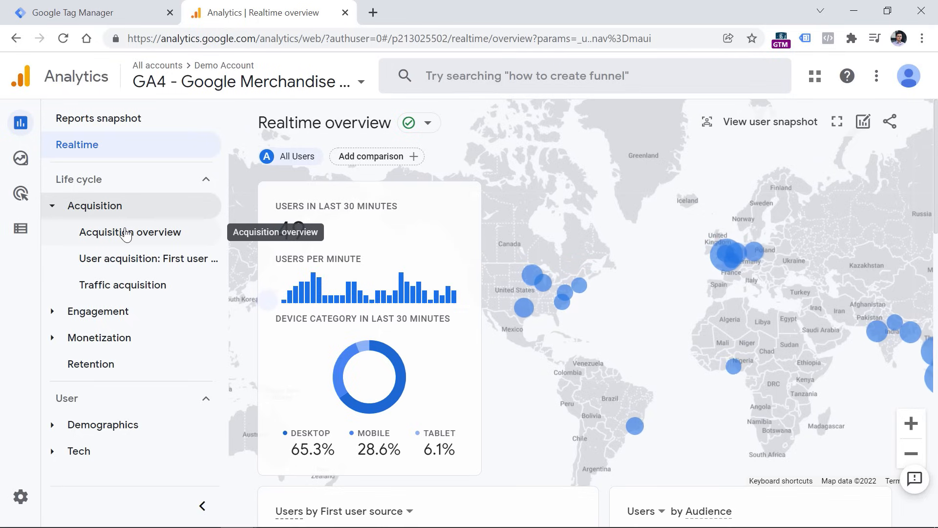
pyautogui.click(52, 311)
pyautogui.scroll(-1, 116, 293)
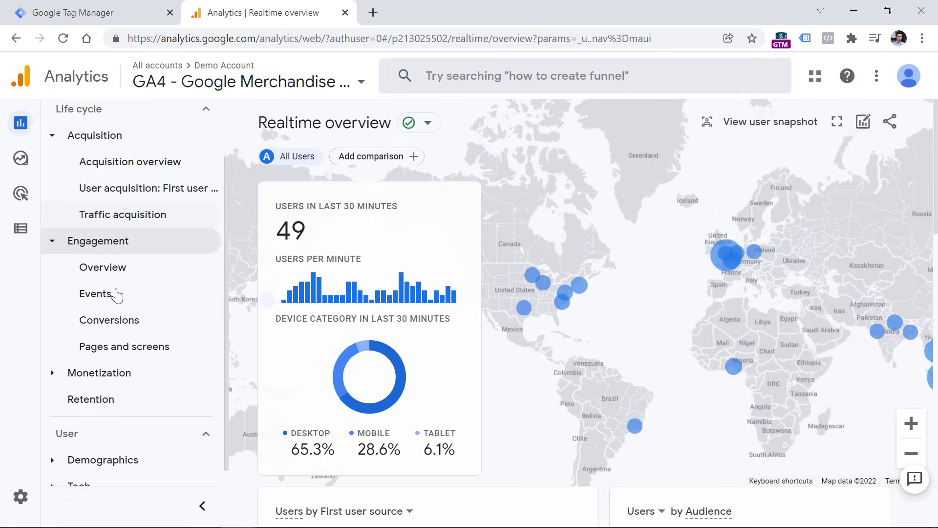
pyautogui.scroll(-1, 116, 295)
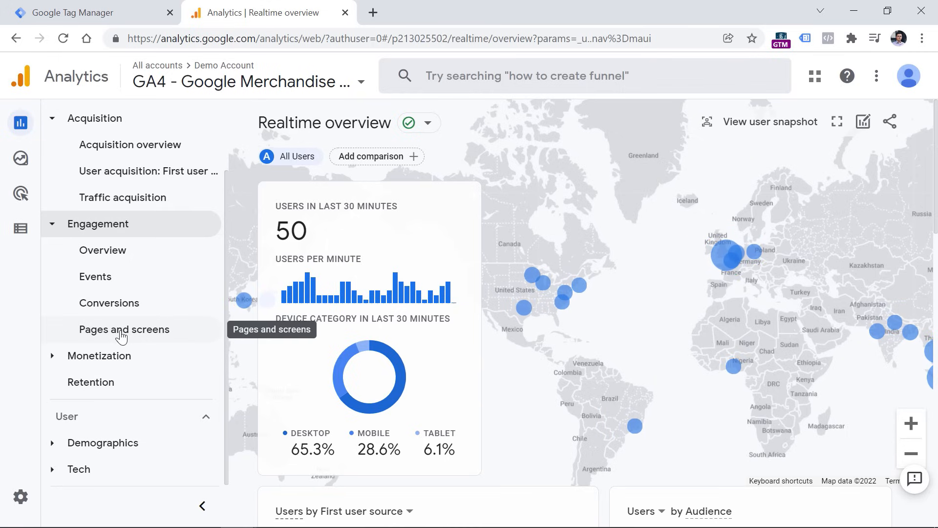
pyautogui.click(50, 362)
pyautogui.scroll(-2, 120, 280)
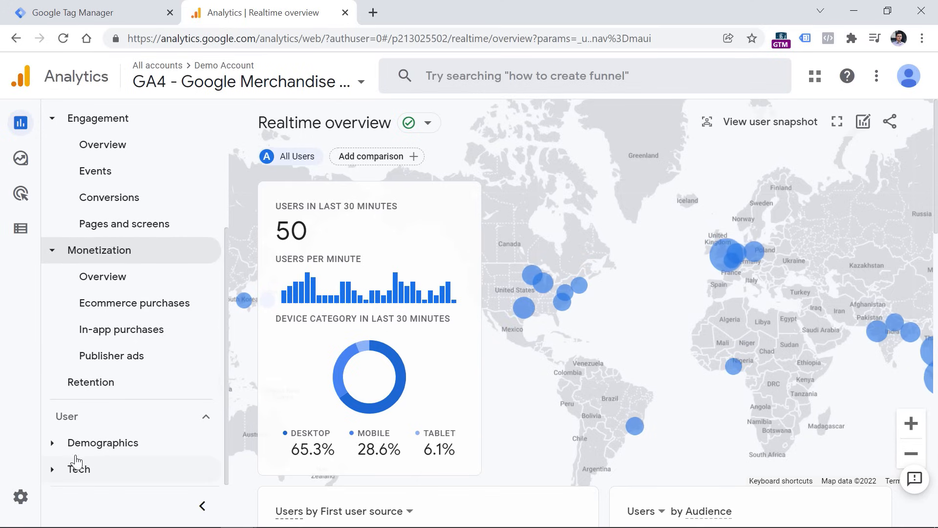
# Step: View the Demographics and Tech report groups and examine the operating system and browser breakdowns in the Tech overview
pyautogui.click(56, 449)
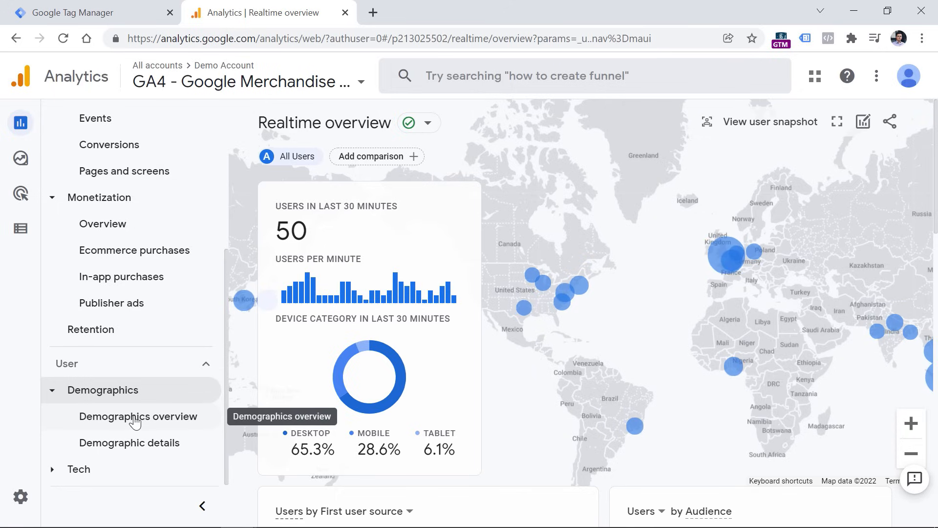
pyautogui.click(66, 470)
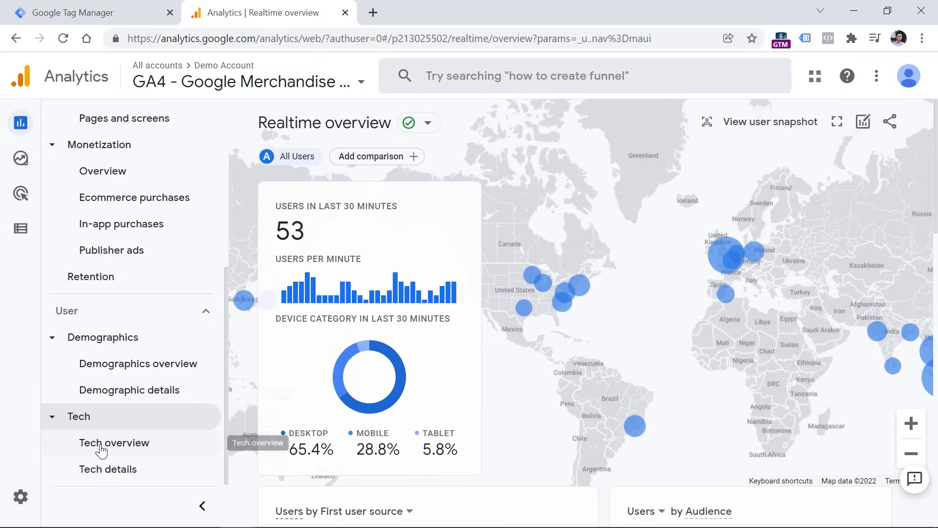
pyautogui.click(115, 447)
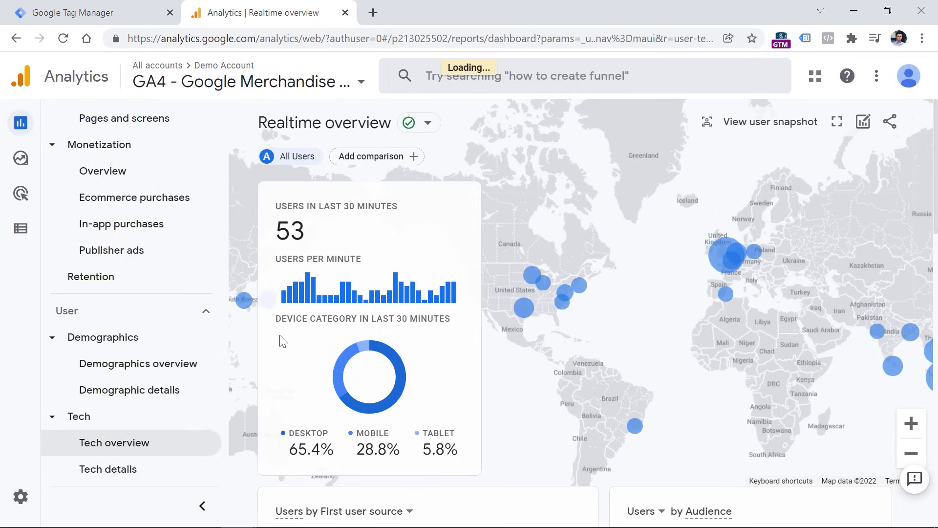
pyautogui.scroll(-7, 293, 317)
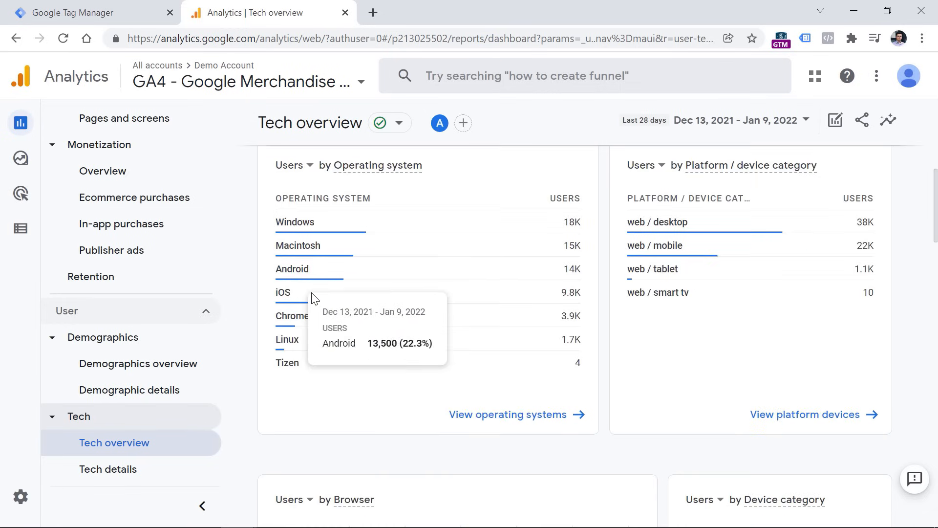
pyautogui.scroll(-5, 315, 298)
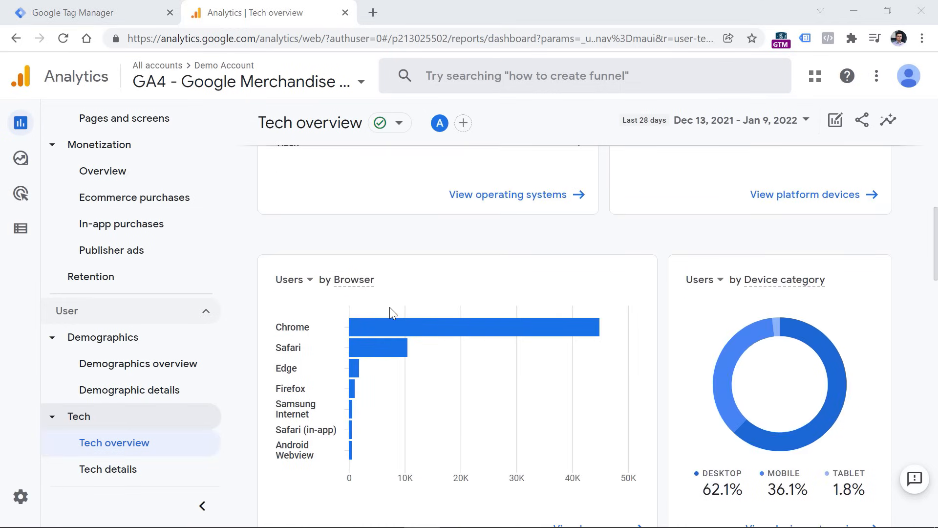
# Step: Create a Free form exploration in Explore and view the techniques available for an additional exploration tab
pyautogui.moveTo(25, 167)
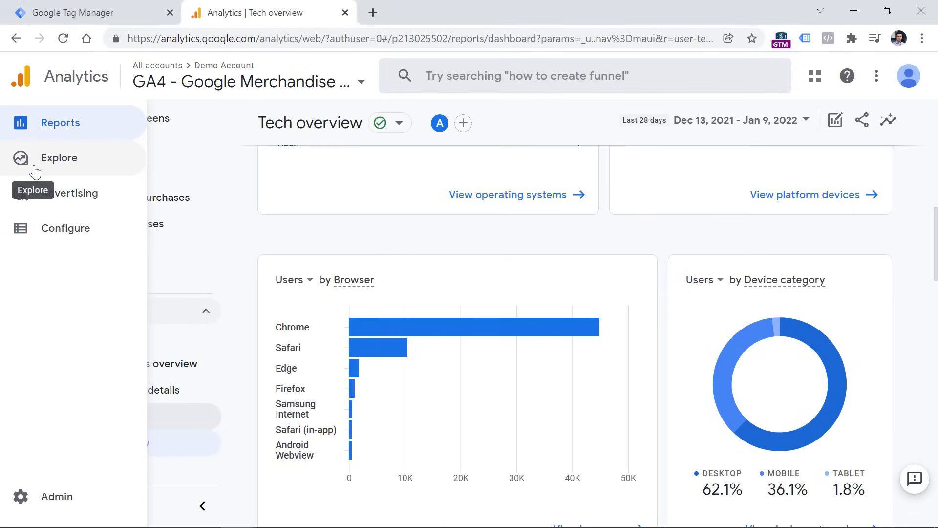
pyautogui.click(34, 168)
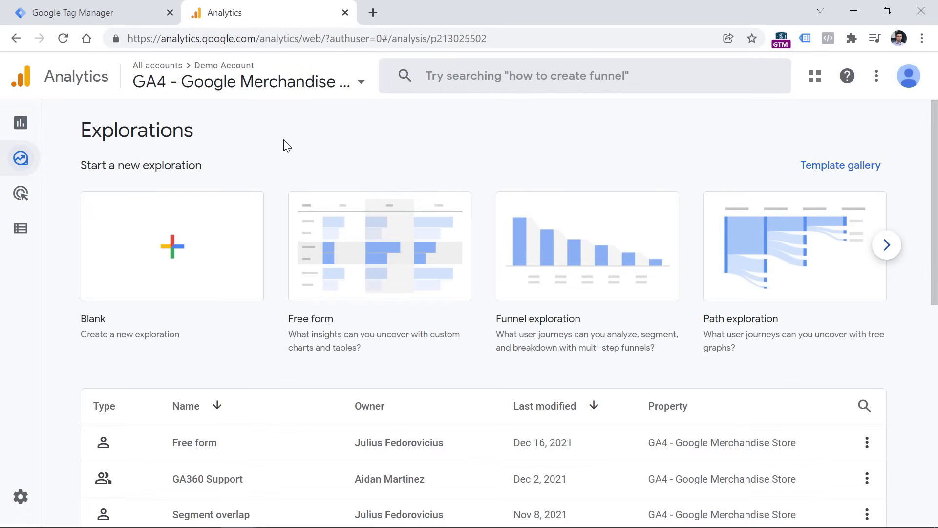
pyautogui.moveTo(20, 163)
pyautogui.click(372, 274)
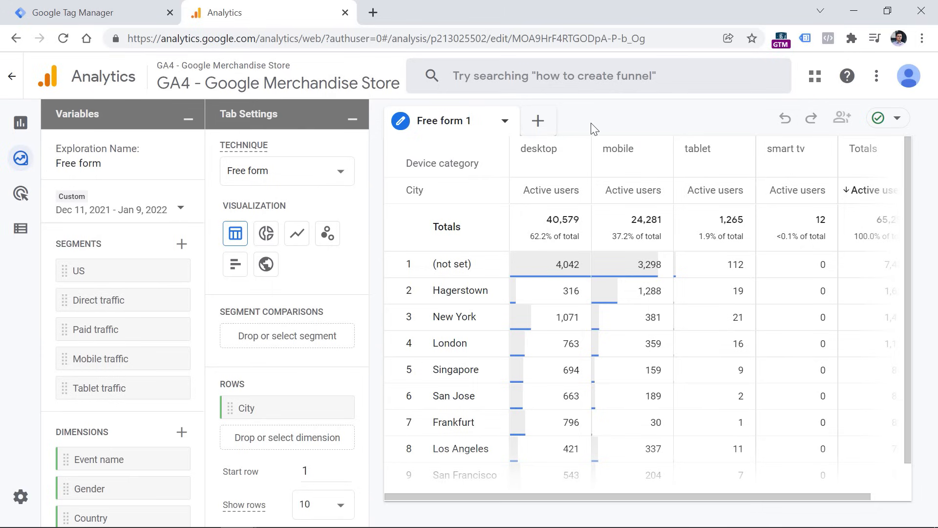
pyautogui.click(538, 128)
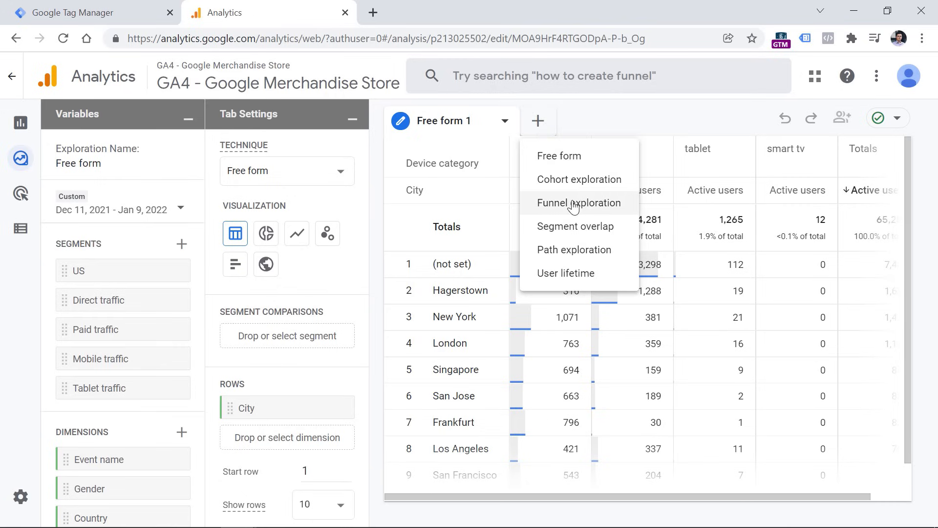
# Step: Examine the funnel chart and step settings of the read-only Funnel exploration
pyautogui.click(574, 205)
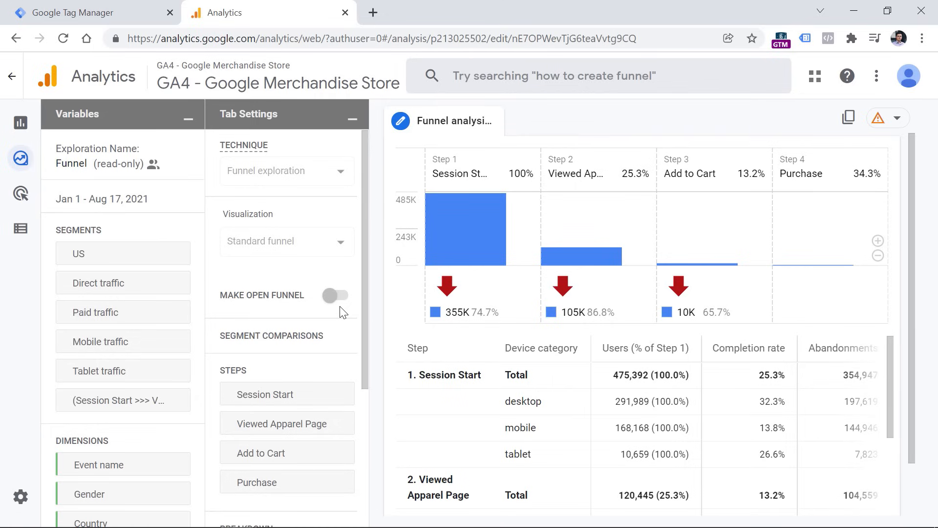
pyautogui.moveTo(465, 236)
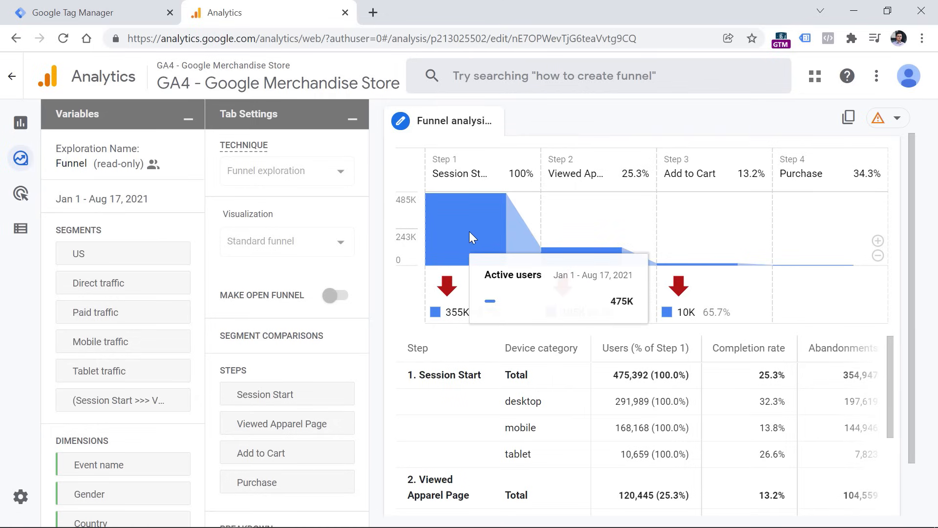
pyautogui.moveTo(437, 233)
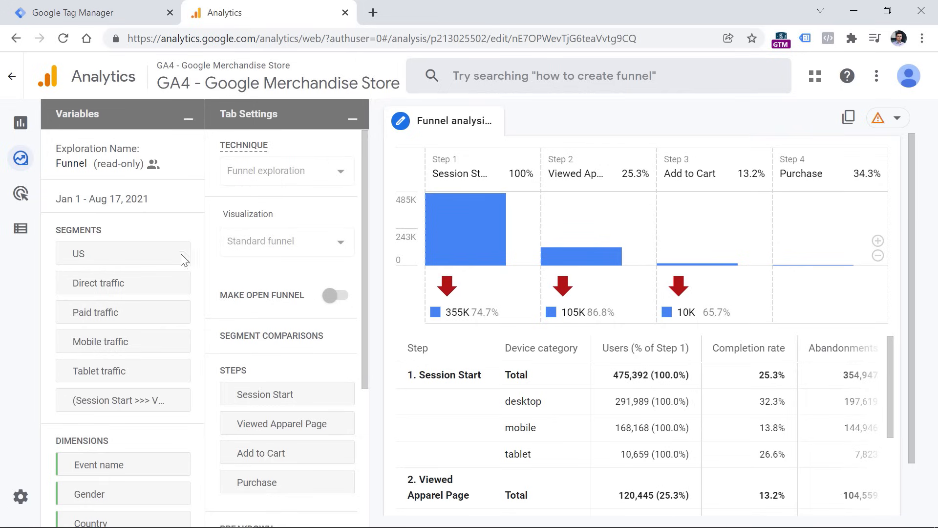
pyautogui.moveTo(565, 253)
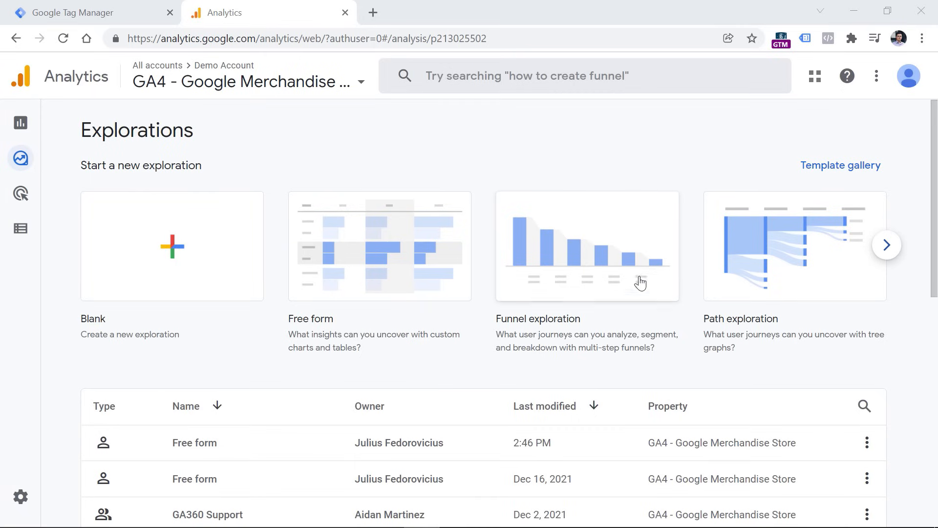
# Step: Create a path exploration and start it over with an ending-point event found by searching for "purch"
pyautogui.click(797, 250)
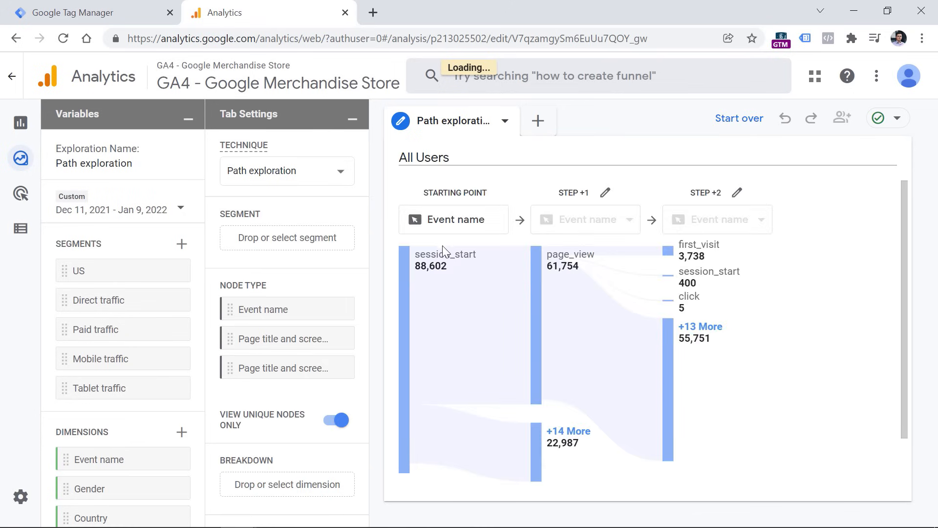
pyautogui.moveTo(447, 272)
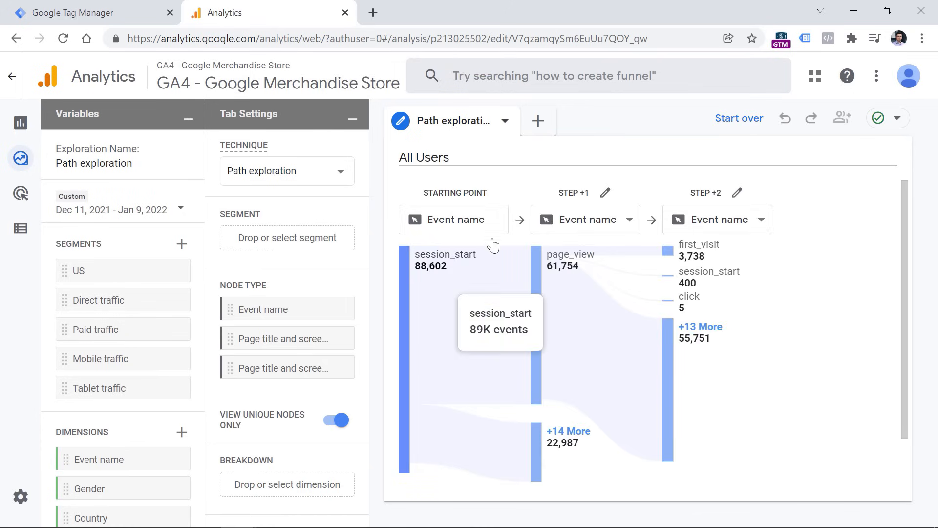
pyautogui.click(739, 118)
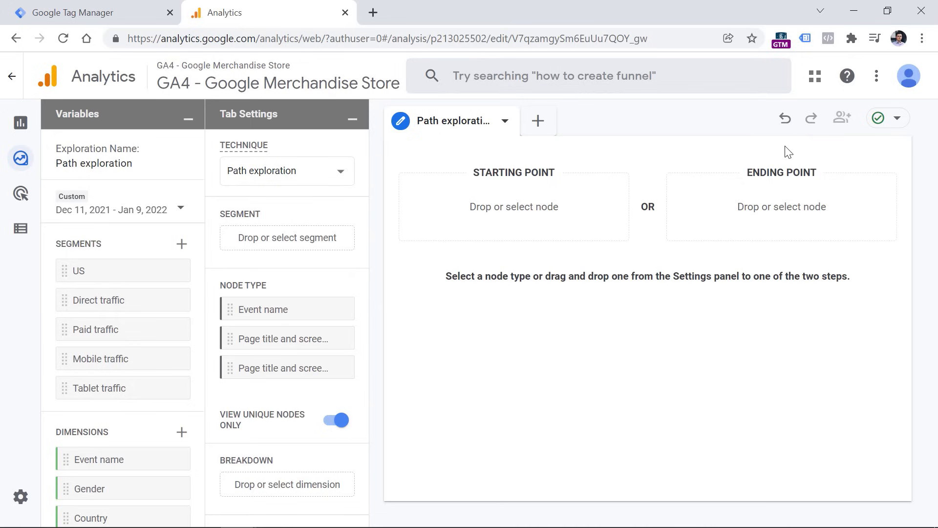
pyautogui.click(784, 215)
pyautogui.click(689, 228)
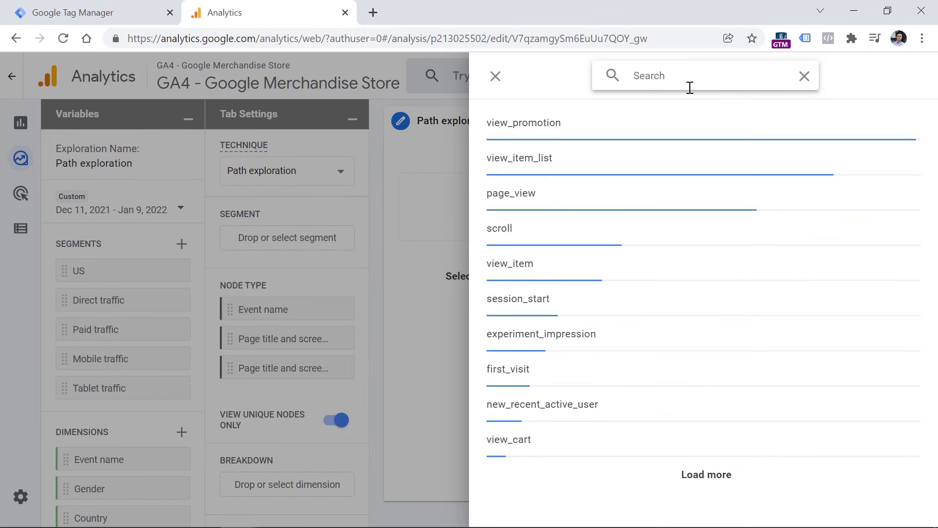
pyautogui.write('purch')
pyautogui.click(542, 153)
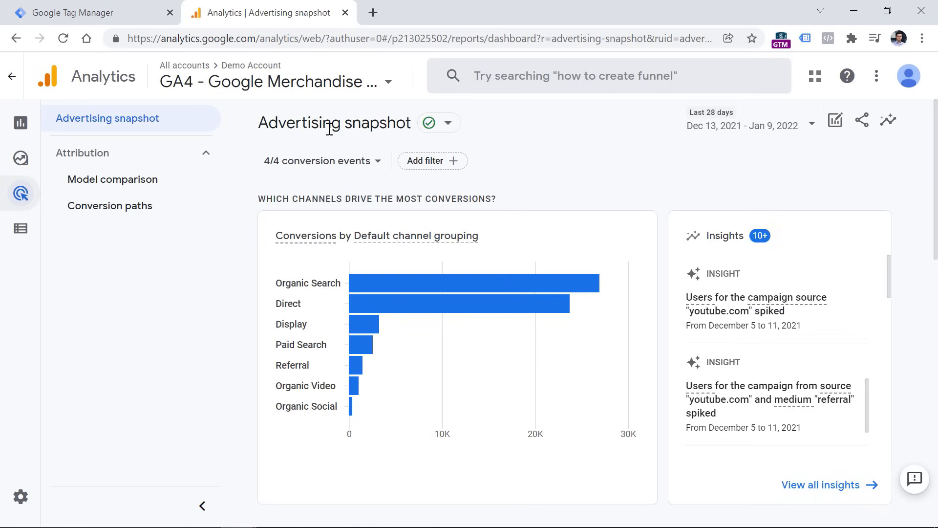
# Step: Open DebugView in the property's configuration section and examine the parameters of the user_engagement event
pyautogui.moveTo(17, 207)
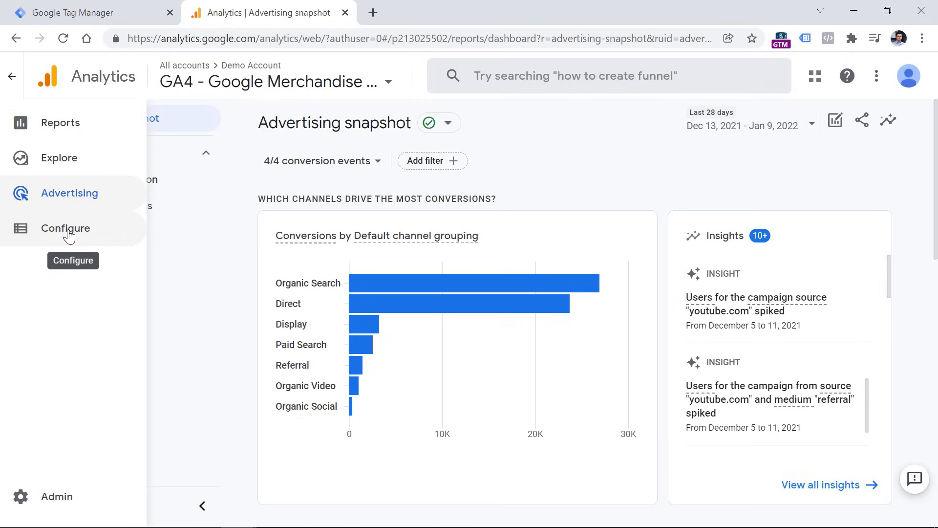
pyautogui.click(69, 236)
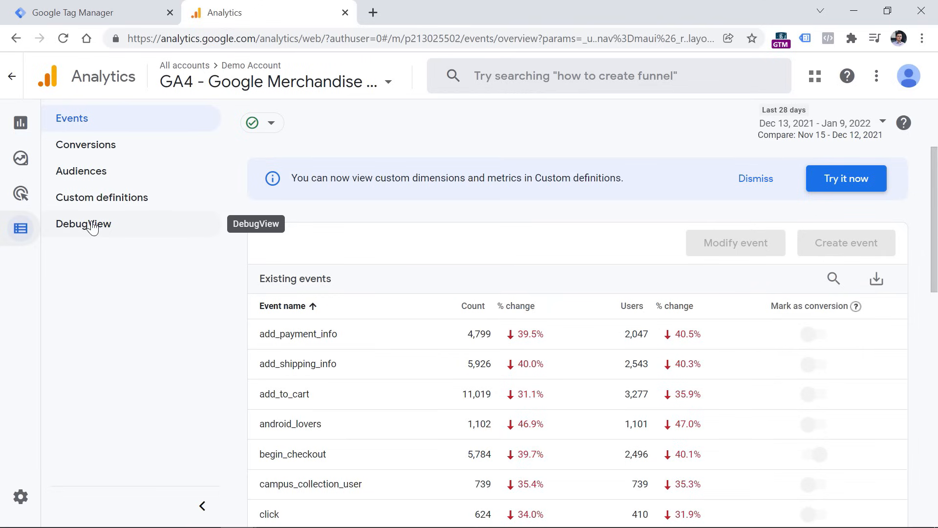
pyautogui.click(92, 226)
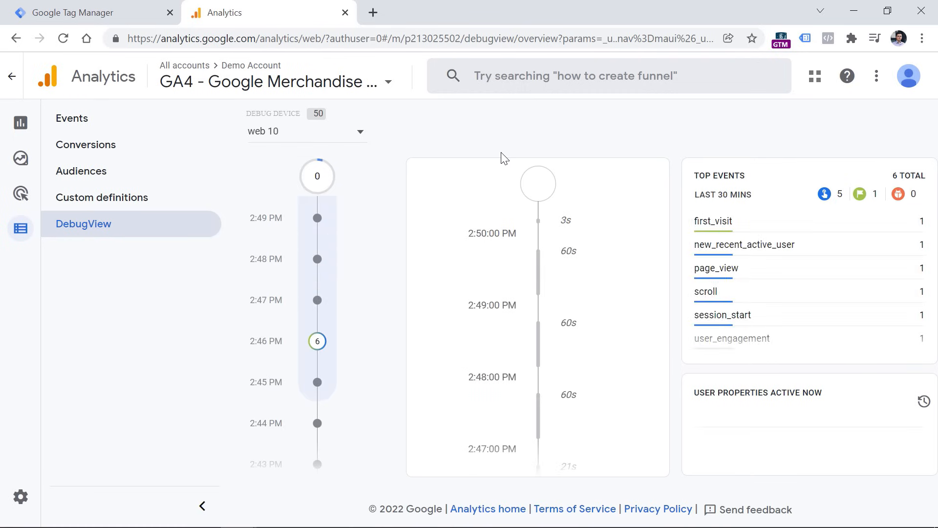
pyautogui.scroll(-3, 569, 294)
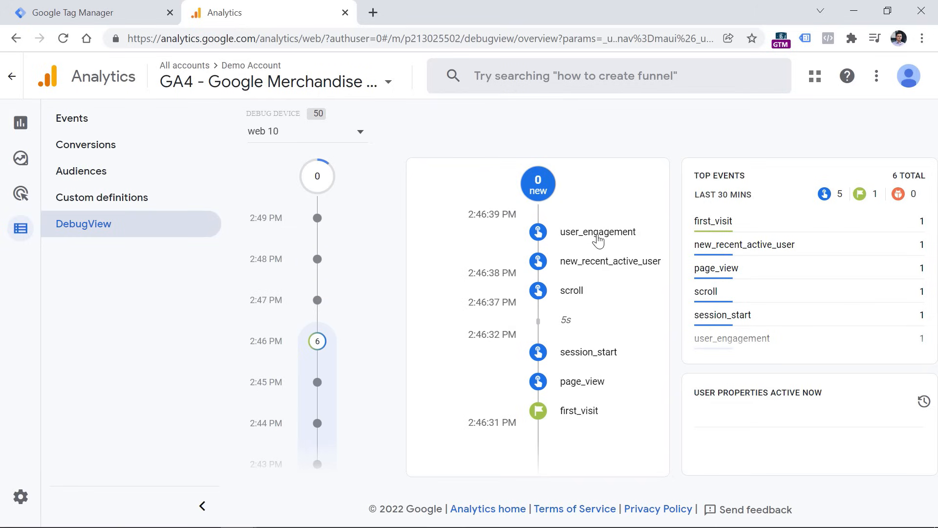
pyautogui.click(597, 238)
pyautogui.scroll(-6, 517, 322)
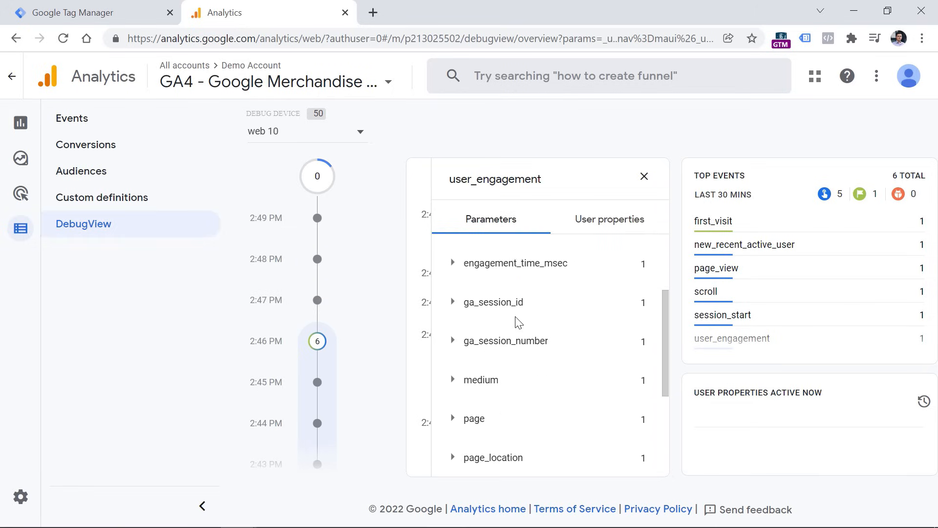
pyautogui.scroll(6, 518, 322)
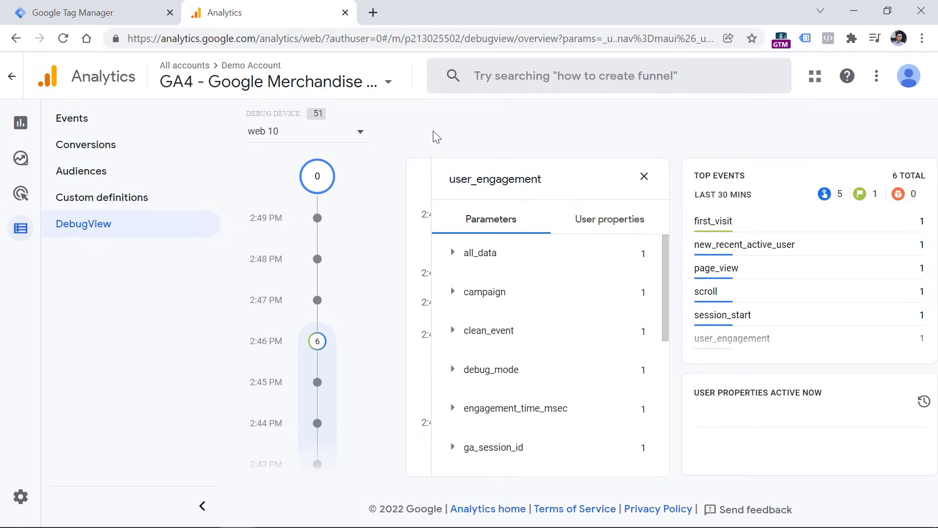
# Step: Open the demo property's admin settings and examine the property and product linking options
pyautogui.moveTo(38, 425)
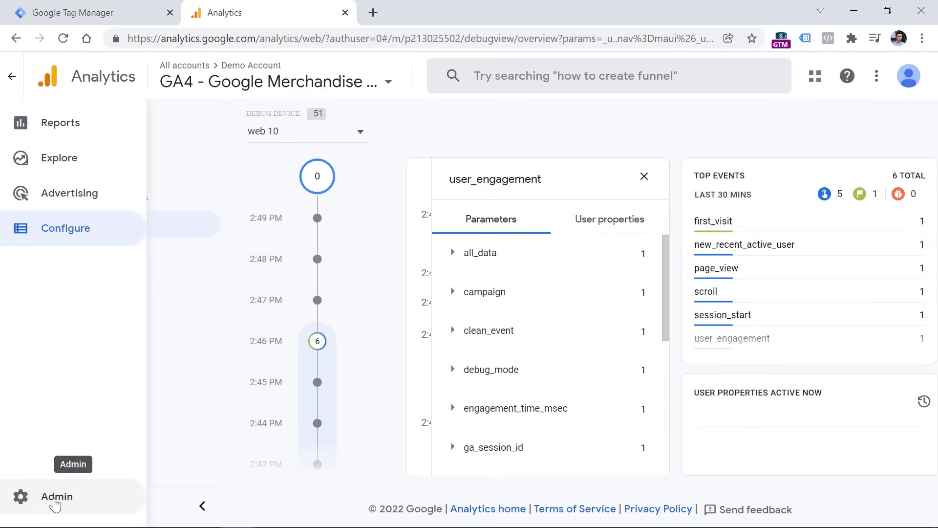
pyautogui.click(55, 498)
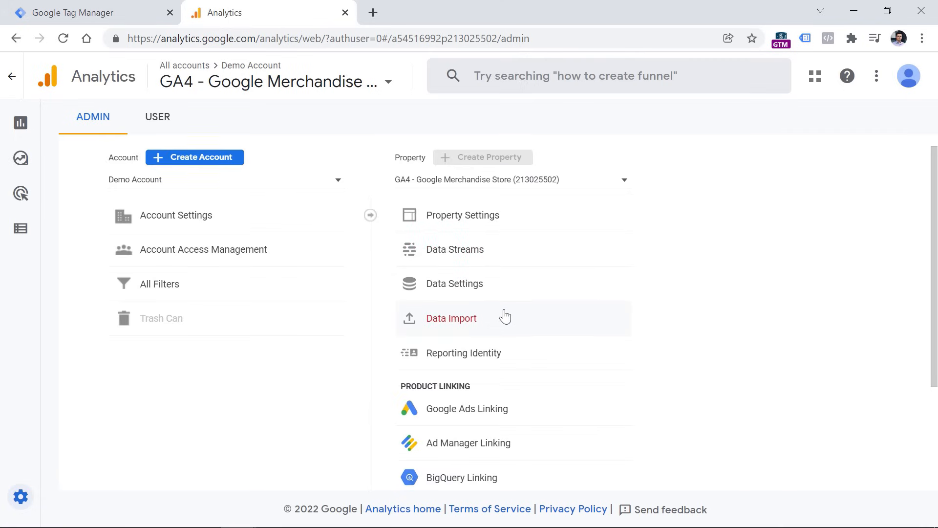
pyautogui.scroll(-3, 505, 317)
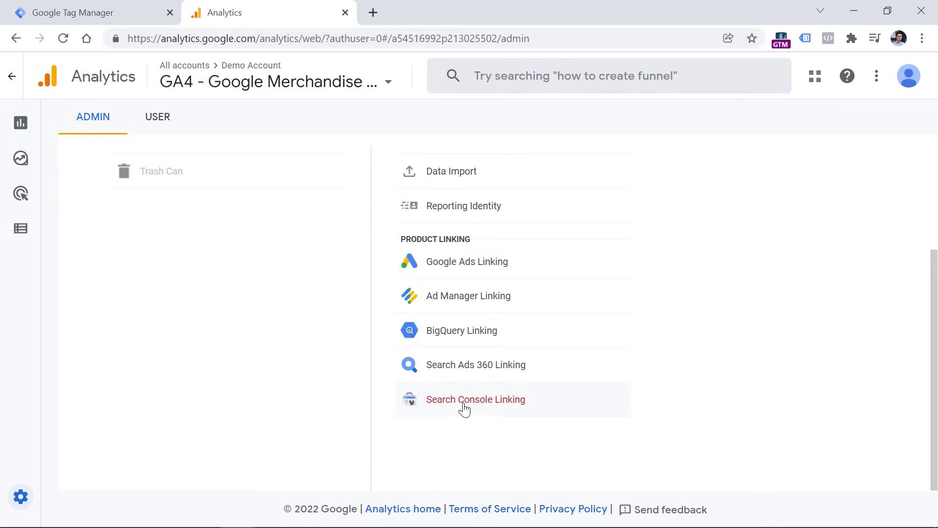
pyautogui.scroll(3, 494, 392)
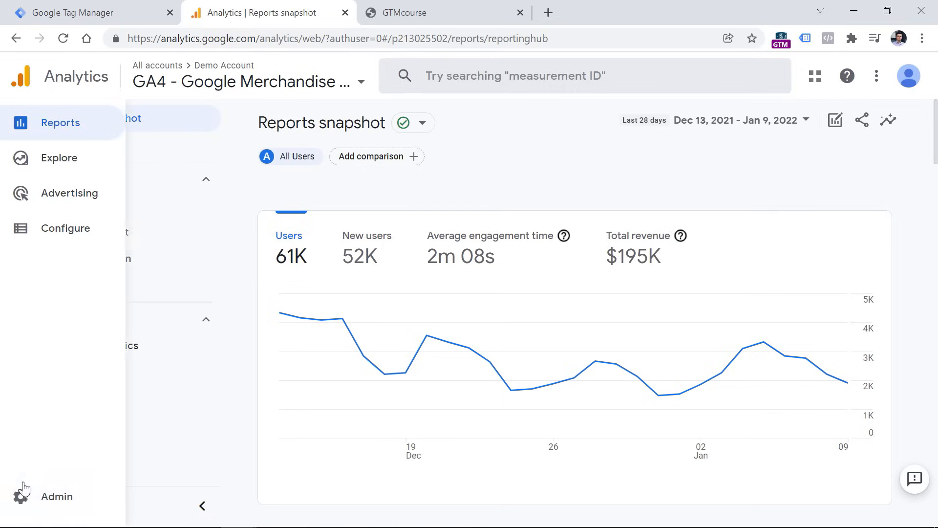
# Step: Start creating a property named "My demo website" from the admin settings and continue to the business details
pyautogui.click(20, 499)
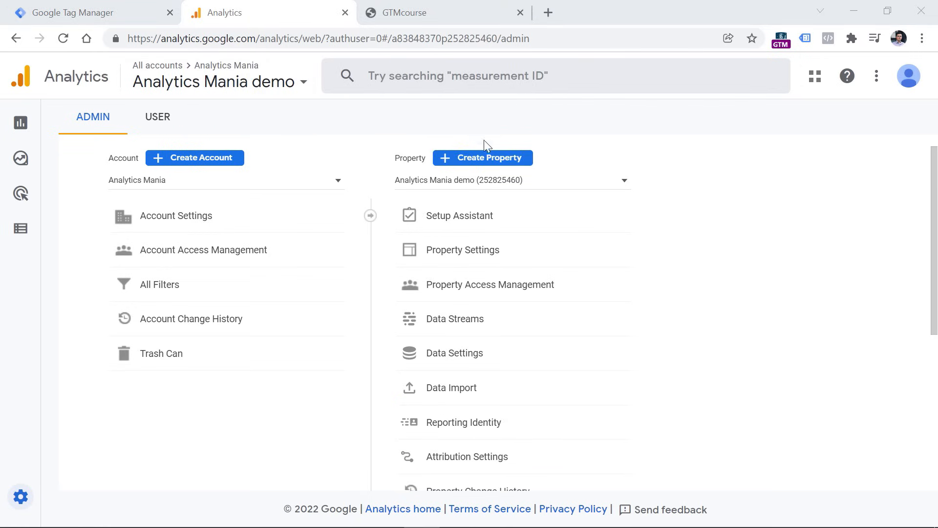
pyautogui.click(483, 161)
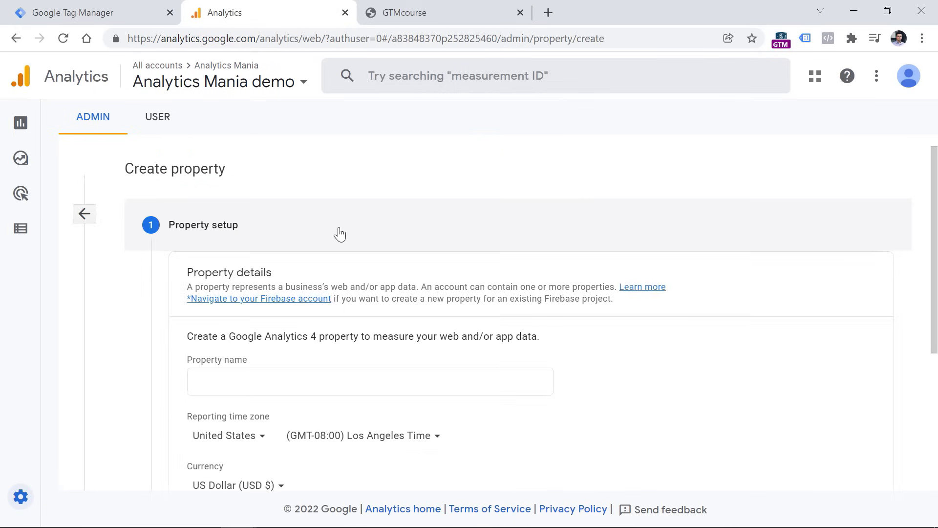
pyautogui.scroll(-2, 336, 239)
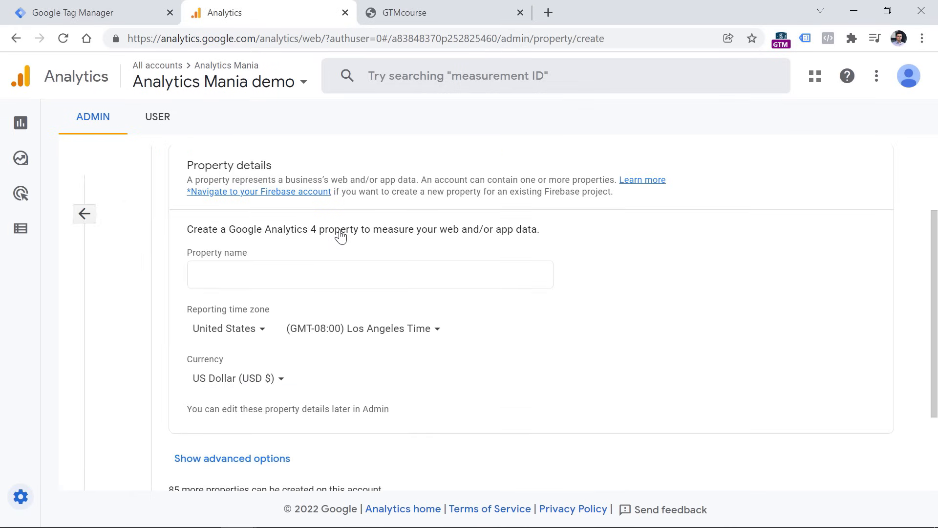
pyautogui.click(270, 272)
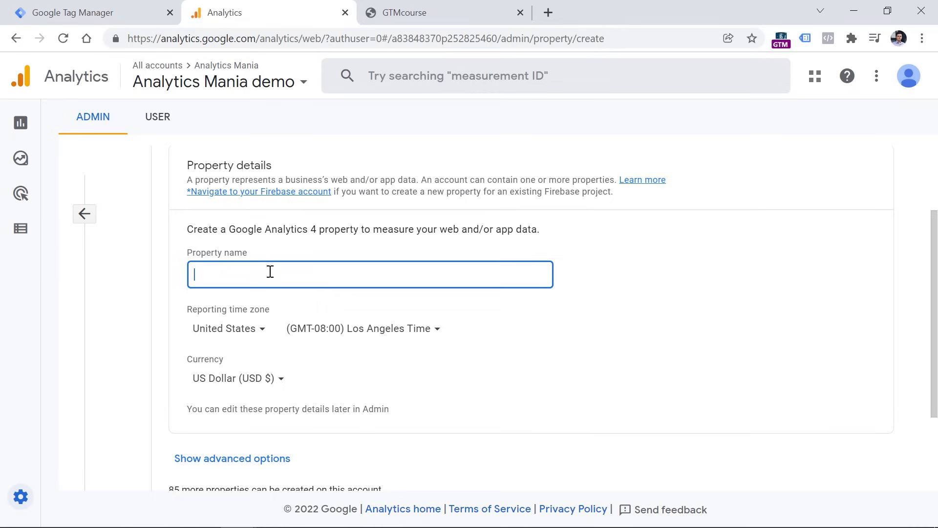
pyautogui.write('My demo website')
pyautogui.scroll(-2, 262, 385)
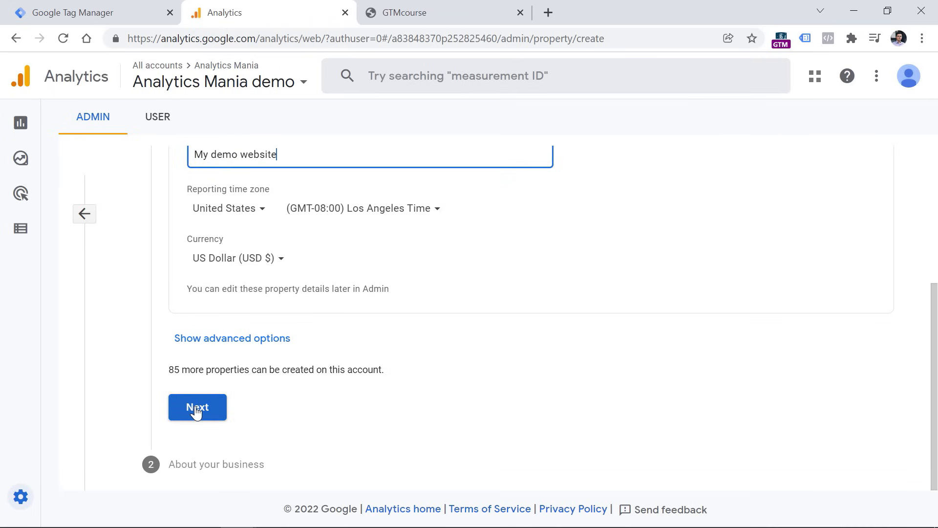
pyautogui.click(200, 408)
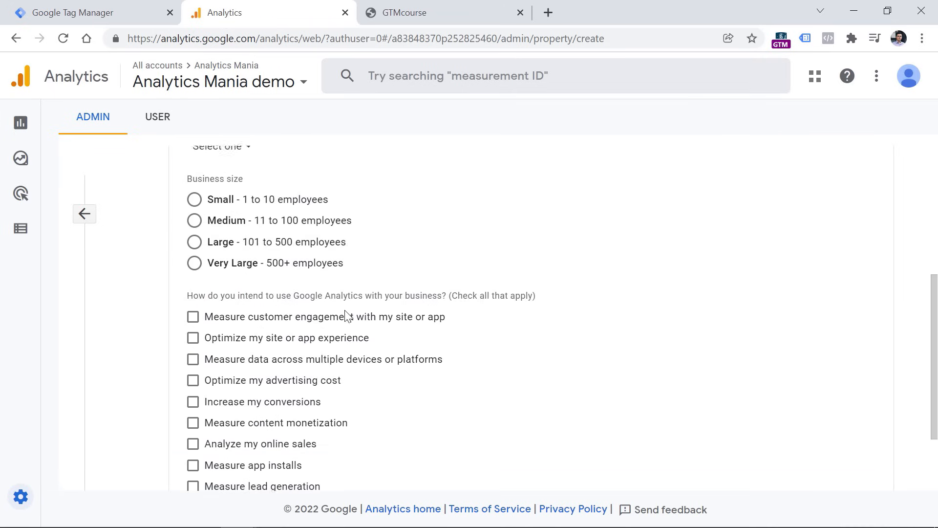
pyautogui.scroll(-2, 228, 330)
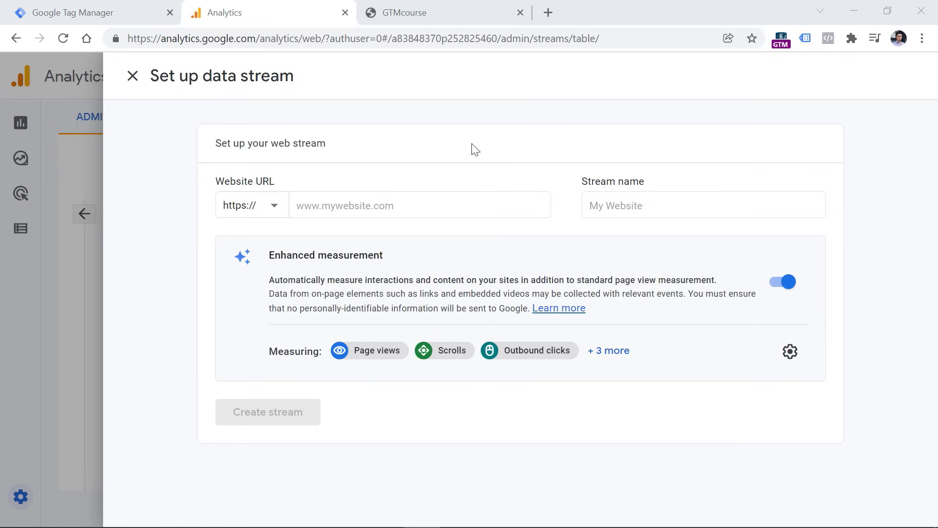
# Step: Examine the website URL and stream name fields in the web data stream setup form
pyautogui.click(406, 205)
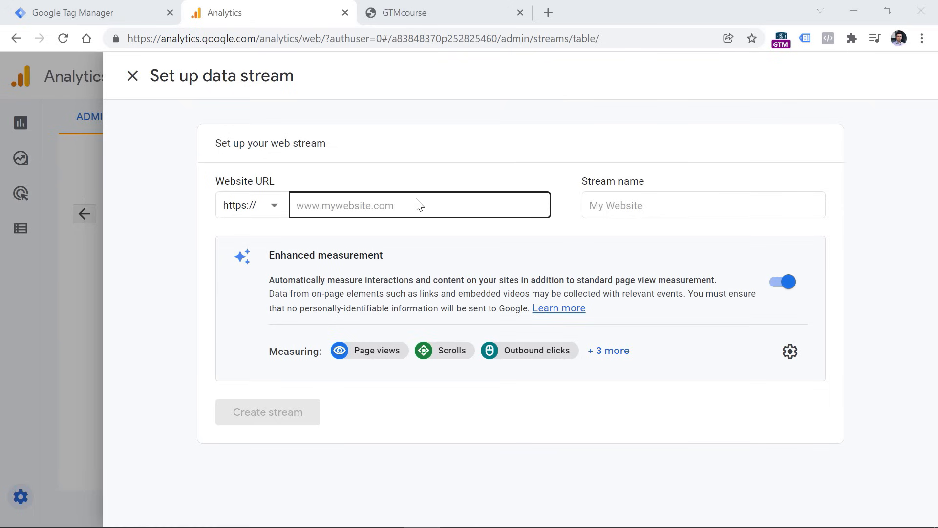
pyautogui.click(386, 208)
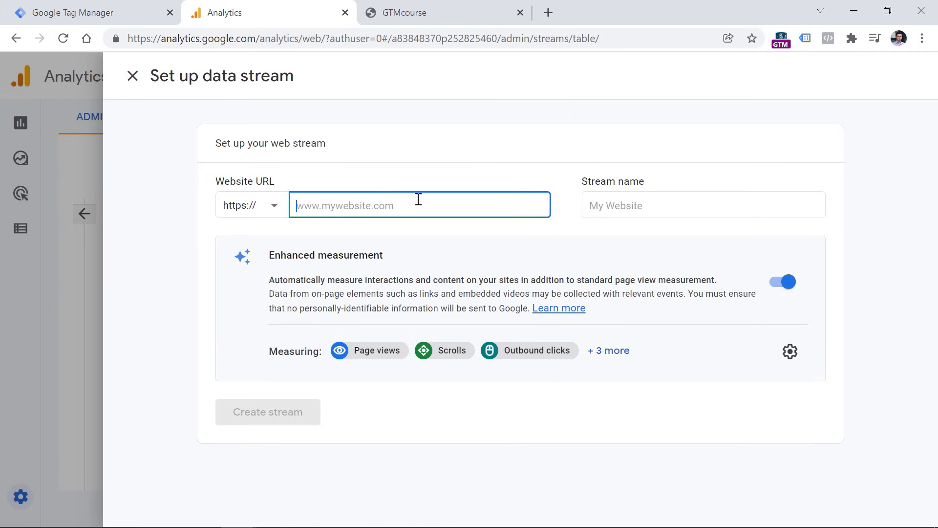
pyautogui.click(633, 211)
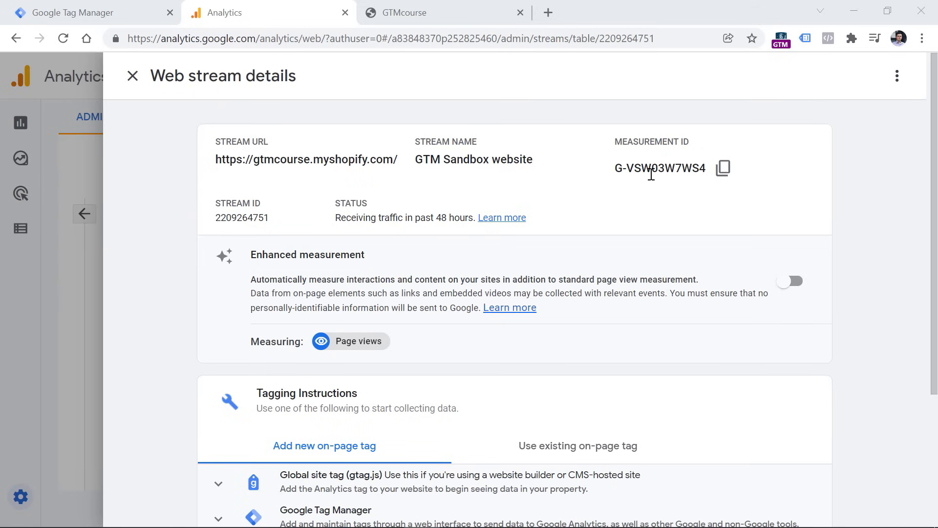
# Step: Reopen the property's data streams from the admin settings and view the details of the GTM Sandbox website stream
pyautogui.click(132, 76)
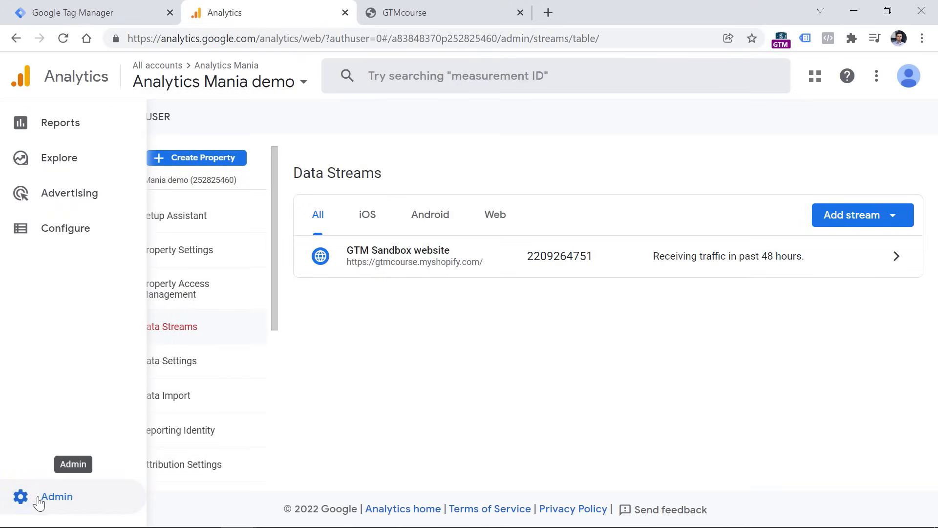
pyautogui.click(78, 217)
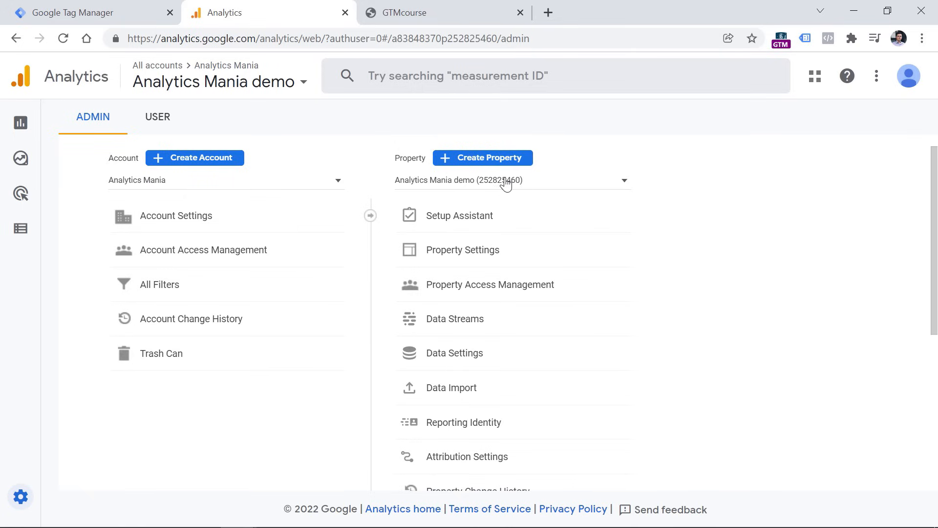
pyautogui.click(448, 326)
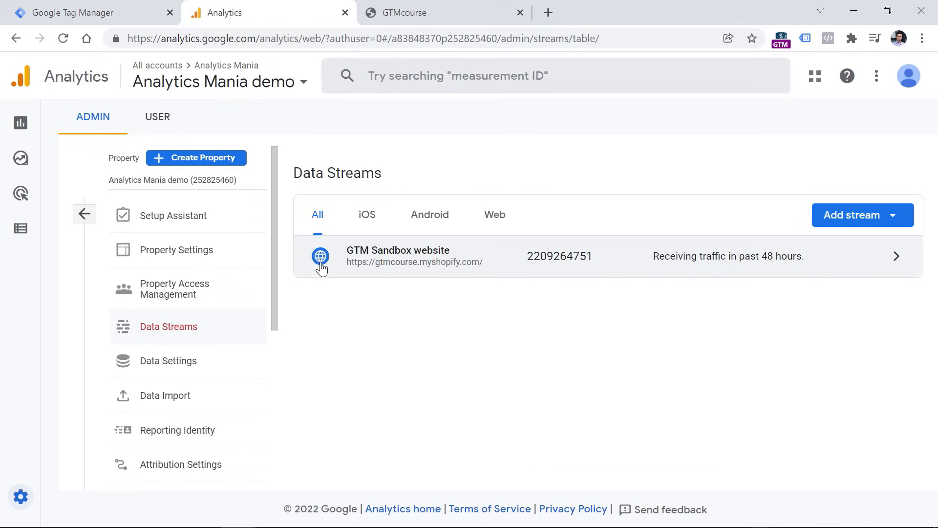
pyautogui.click(387, 264)
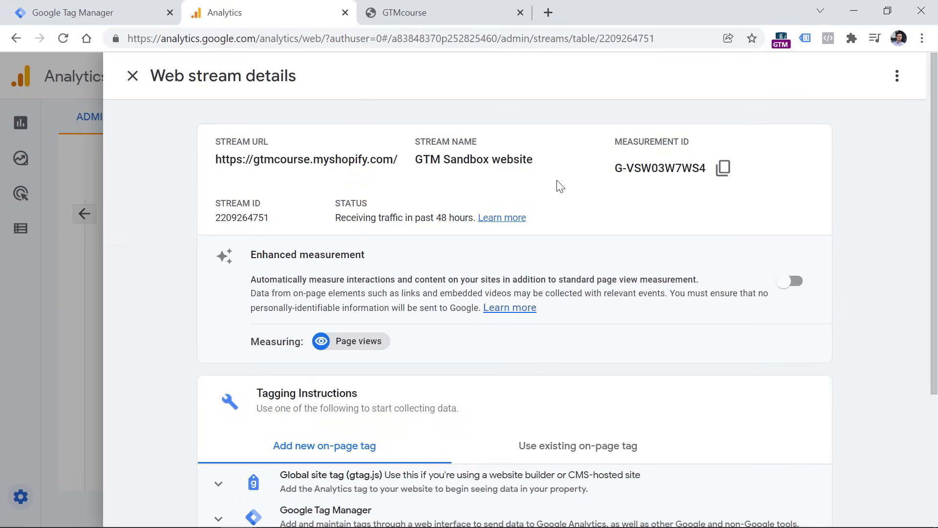
pyautogui.press('Escape')
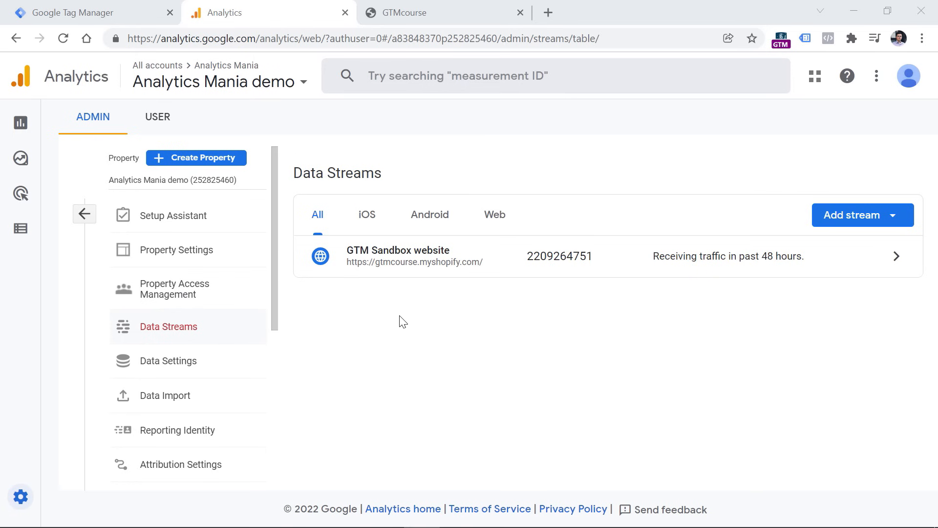
# Step: Switch to Google Tag Manager and create a tag of type Google Analytics: GA4 Configuration
pyautogui.click(68, 8)
pyautogui.click(691, 171)
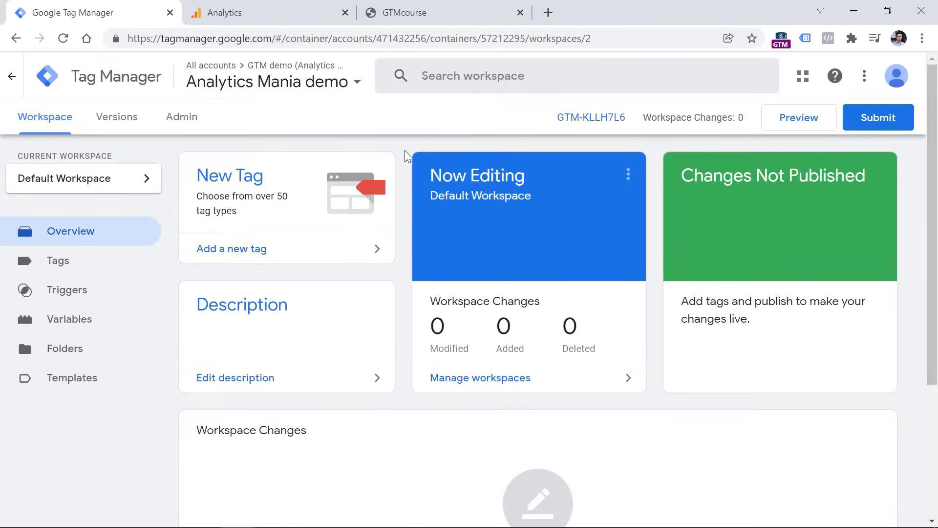
pyautogui.click(57, 264)
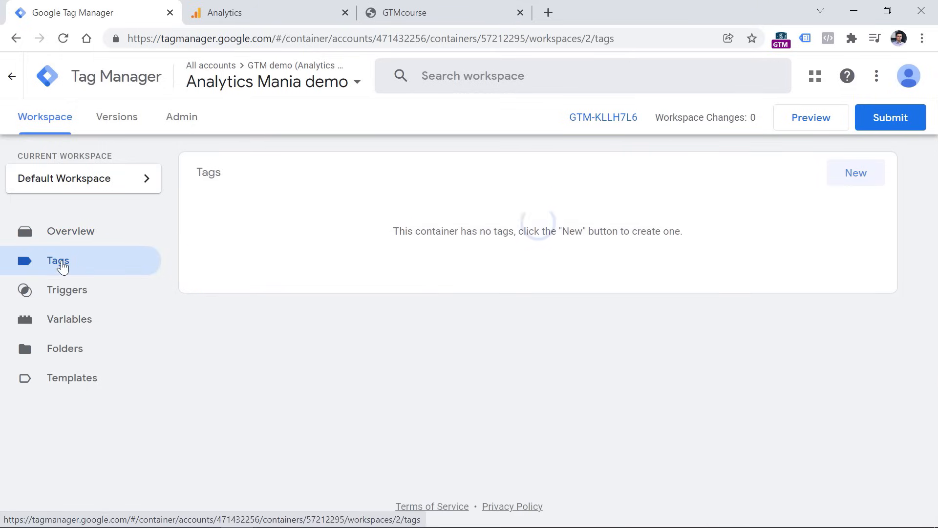
pyautogui.click(857, 178)
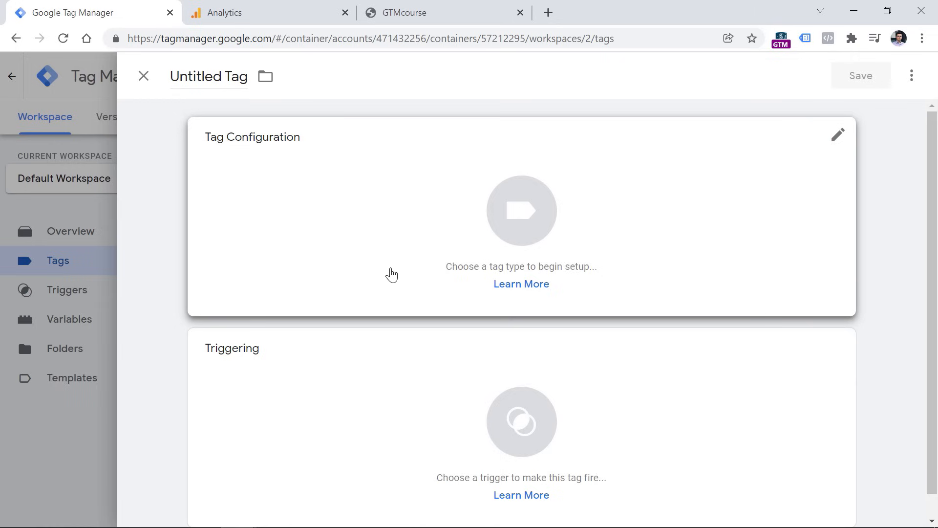
pyautogui.click(435, 212)
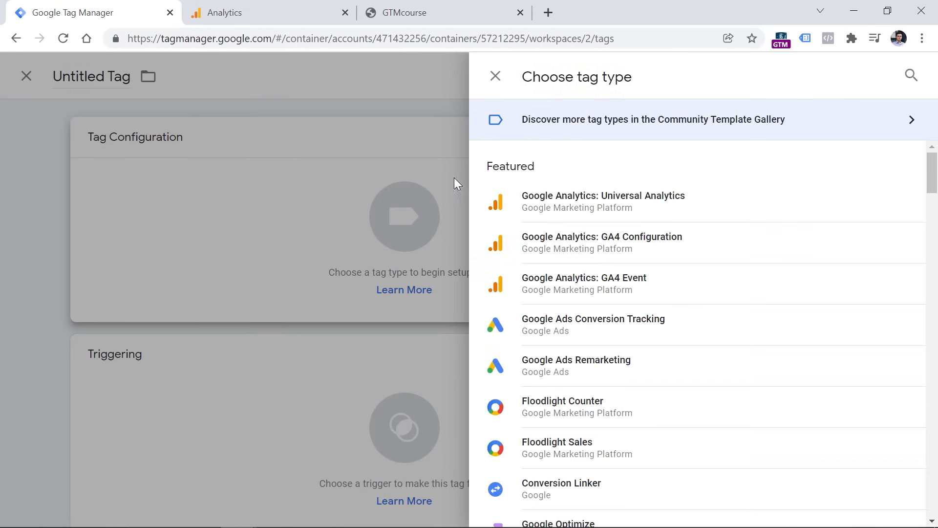
pyautogui.click(587, 247)
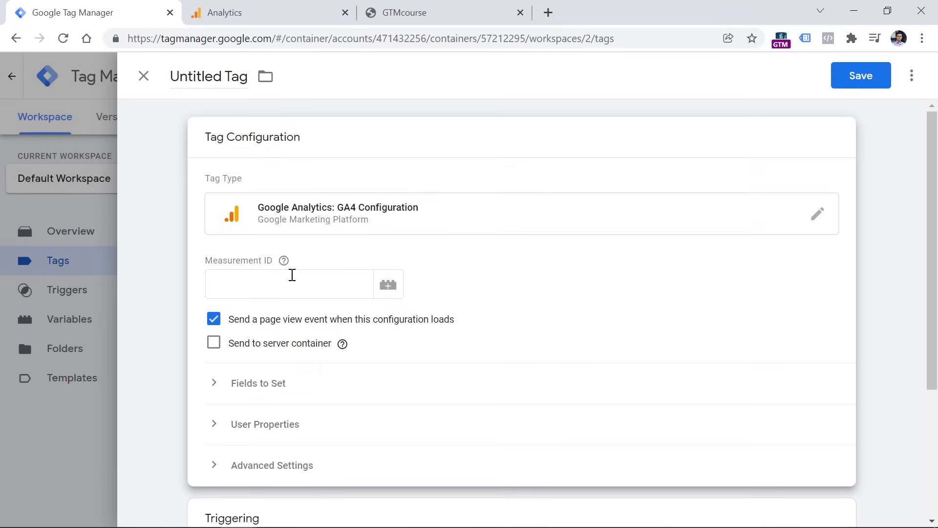
# Step: Copy the measurement ID of the GTM Sandbox website stream from Google Analytics into the GA4 Configuration tag in Tag Manager
pyautogui.click(274, 13)
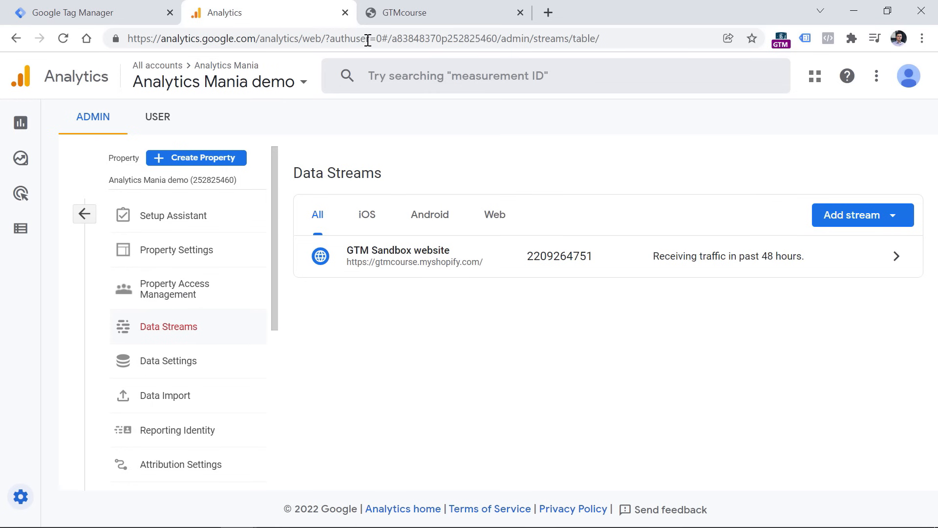
pyautogui.click(404, 264)
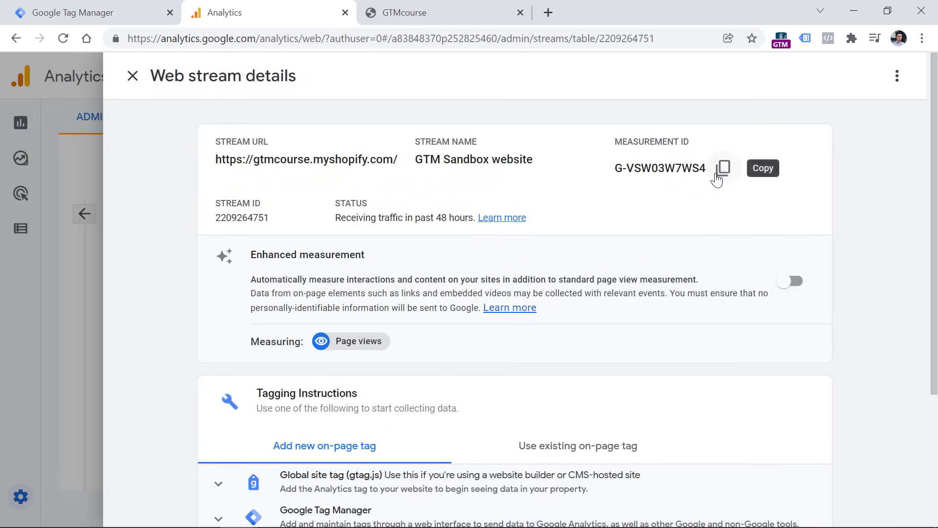
pyautogui.click(717, 179)
pyautogui.click(149, 18)
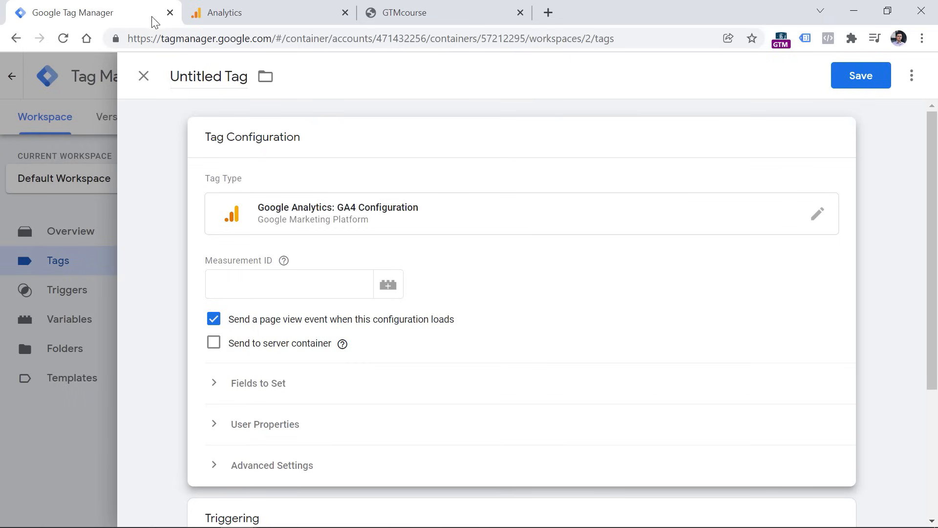
pyautogui.click(267, 277)
pyautogui.hotkey('ctrl', 'v')
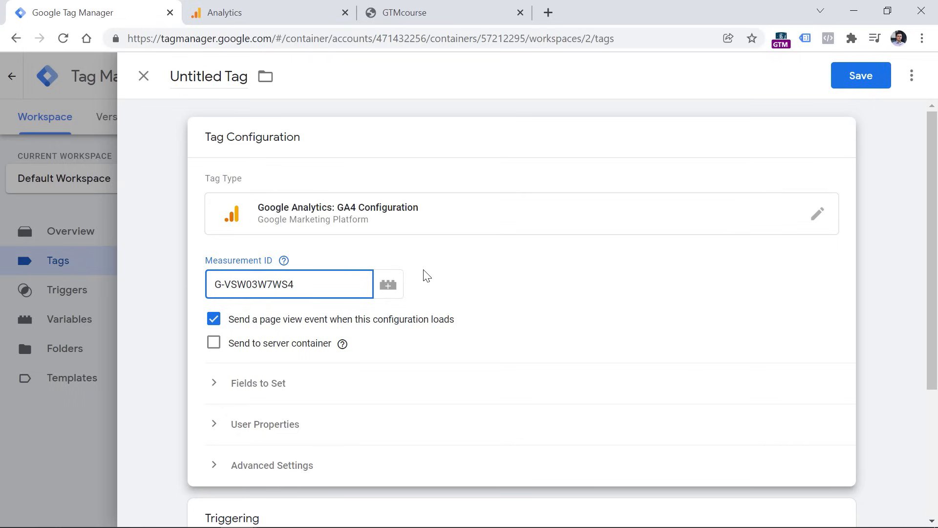
# Step: Assign the All Pages page view trigger to the GA4 Configuration tag
pyautogui.scroll(-4, 425, 275)
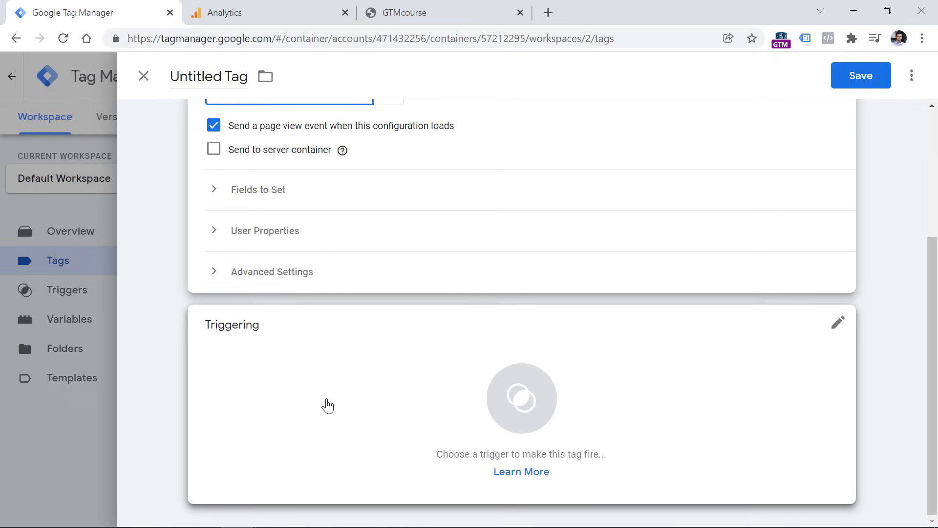
pyautogui.click(341, 394)
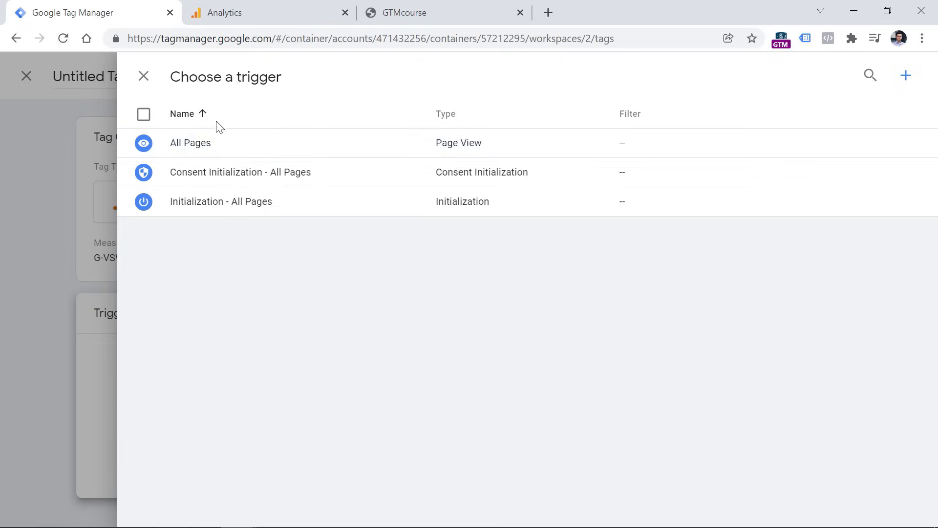
pyautogui.click(198, 151)
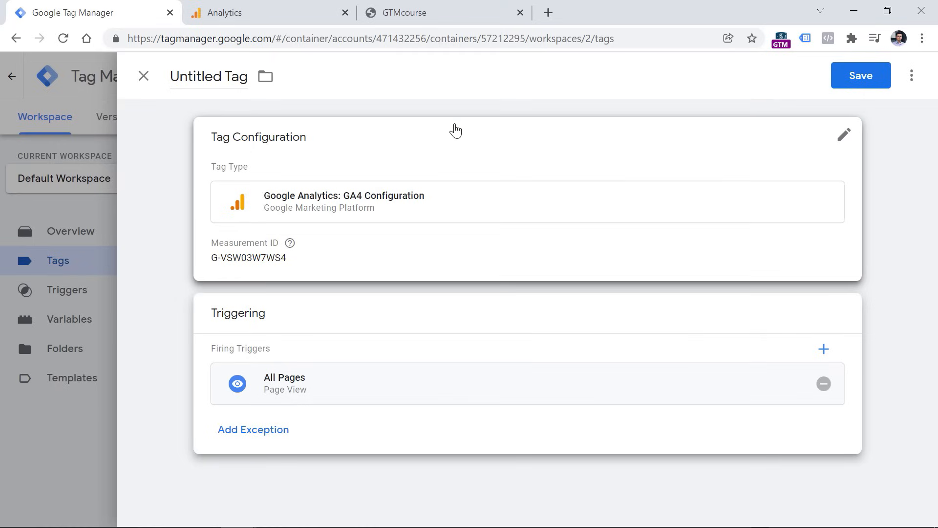
# Step: Name the tag "GA4 config -" followed by the copied measurement ID and save it
pyautogui.click(202, 76)
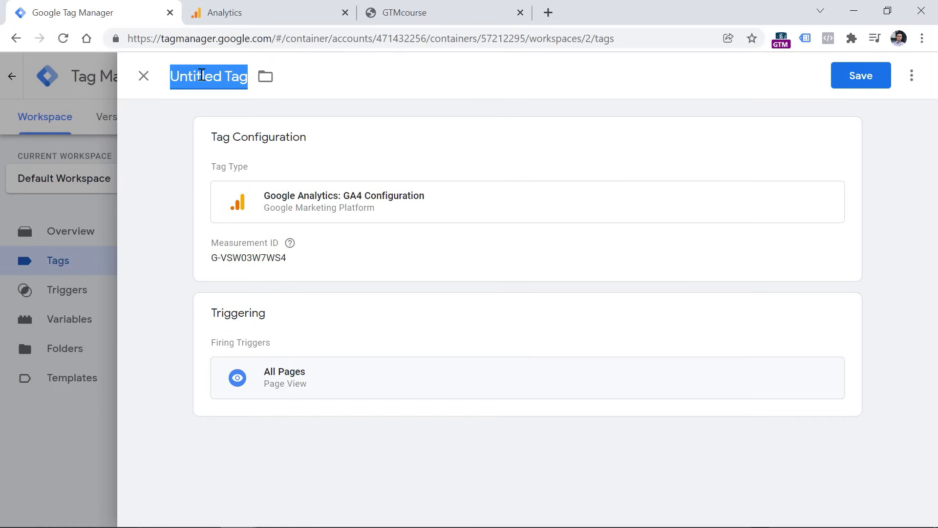
pyautogui.write('GA4 config -')
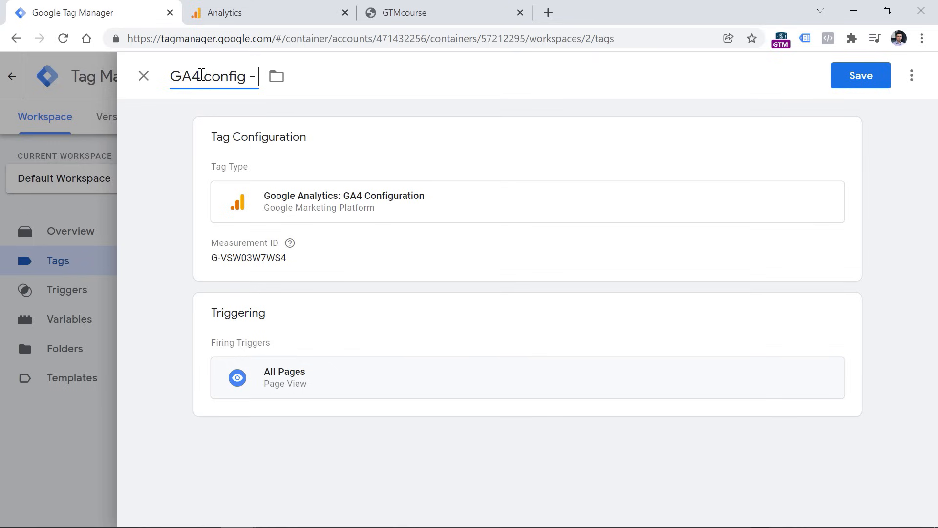
pyautogui.hotkey('ctrl', 'v')
pyautogui.press('Home')
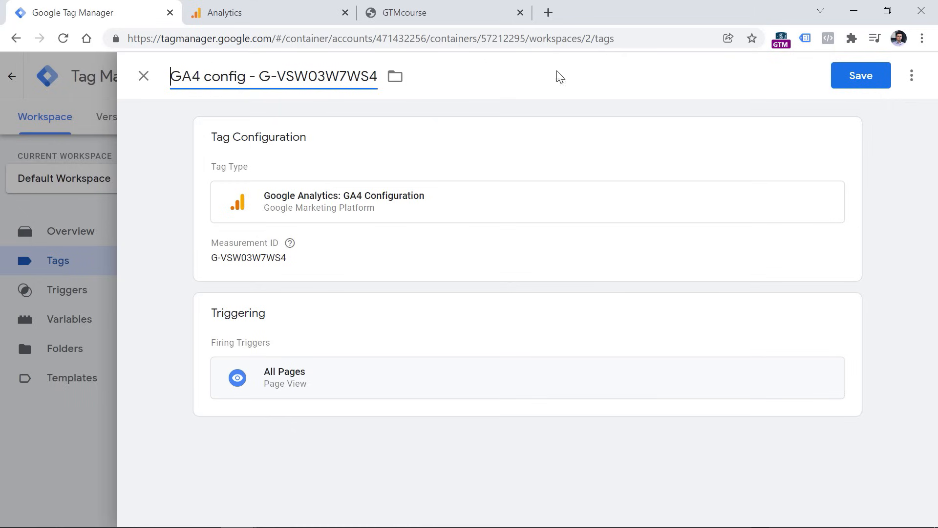
pyautogui.click(844, 80)
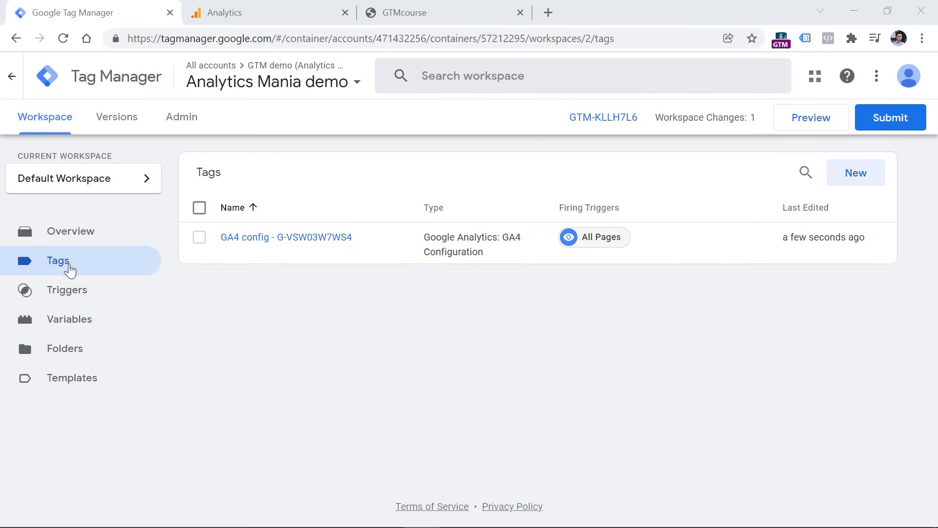
# Step: Start a new tag and look through the available tag types and the Community Template Gallery
pyautogui.click(856, 174)
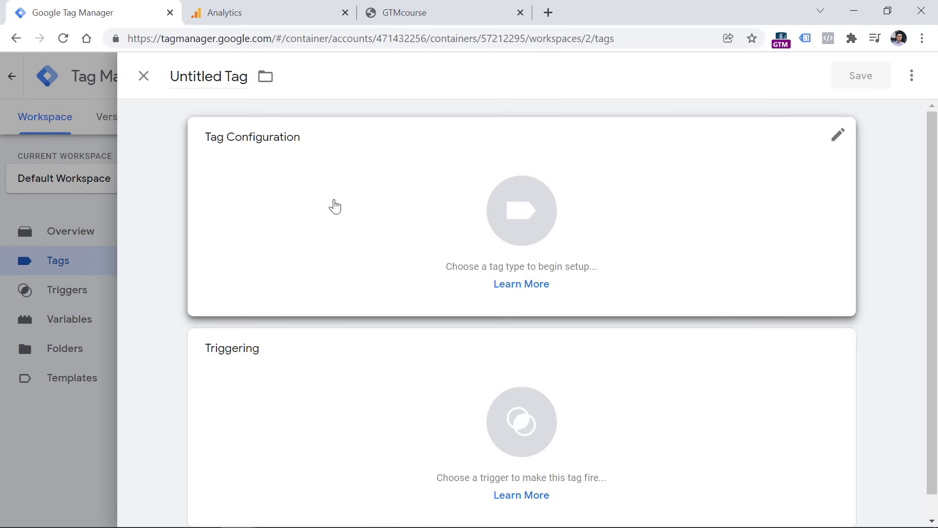
pyautogui.click(335, 206)
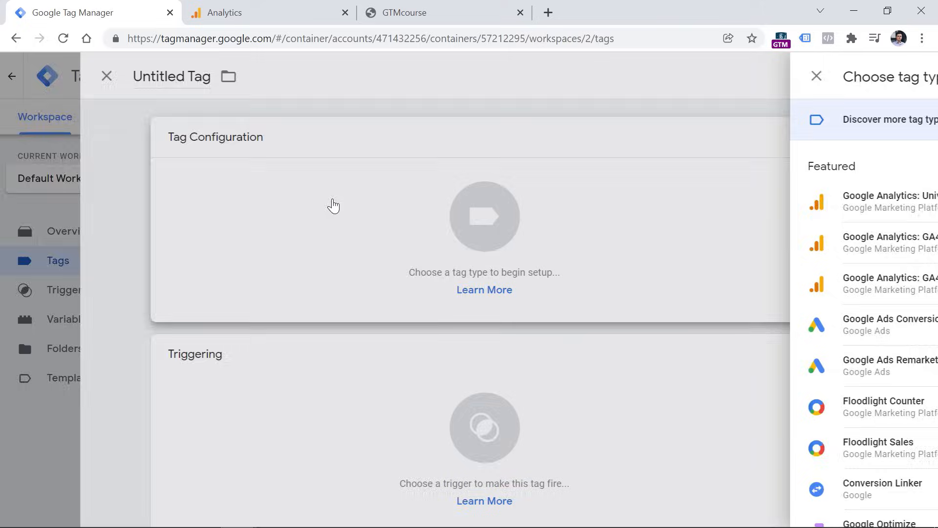
pyautogui.scroll(-2, 631, 307)
pyautogui.scroll(-4, 630, 307)
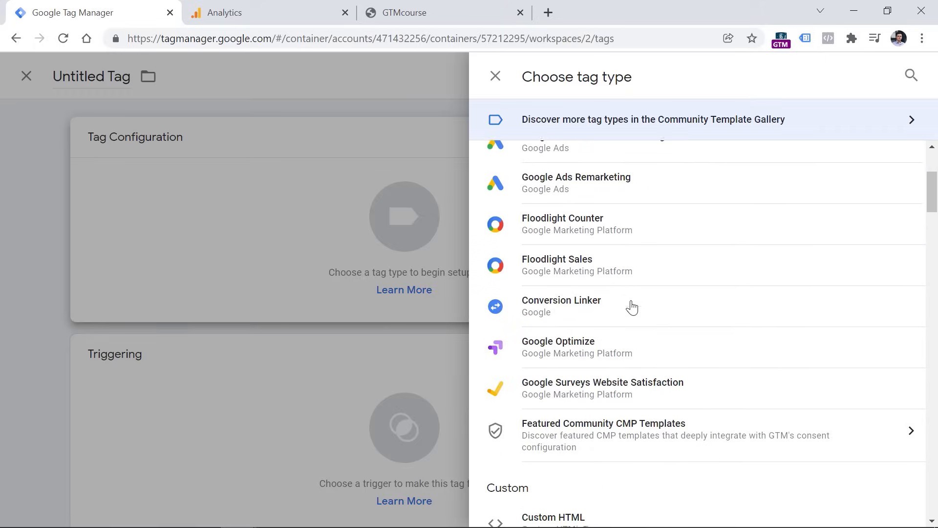
pyautogui.scroll(7, 675, 177)
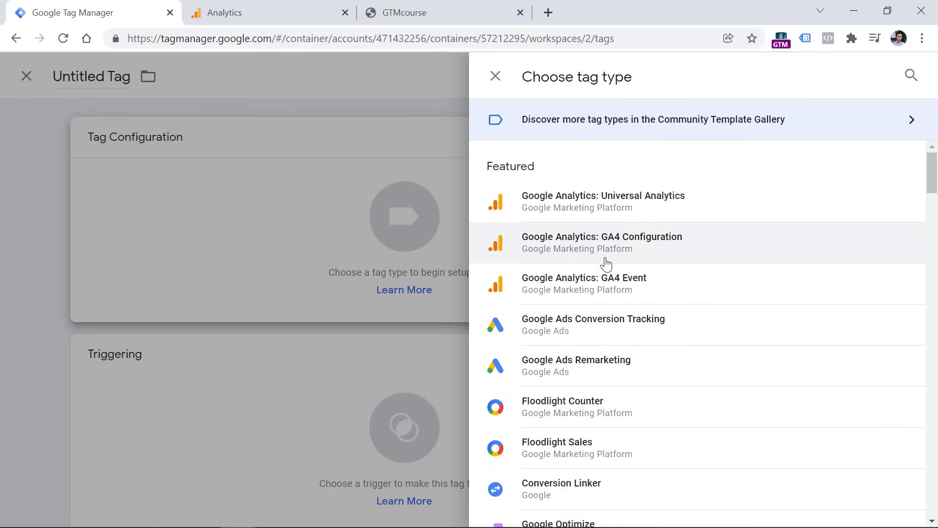
pyautogui.scroll(-8, 574, 347)
pyautogui.scroll(-15, 576, 348)
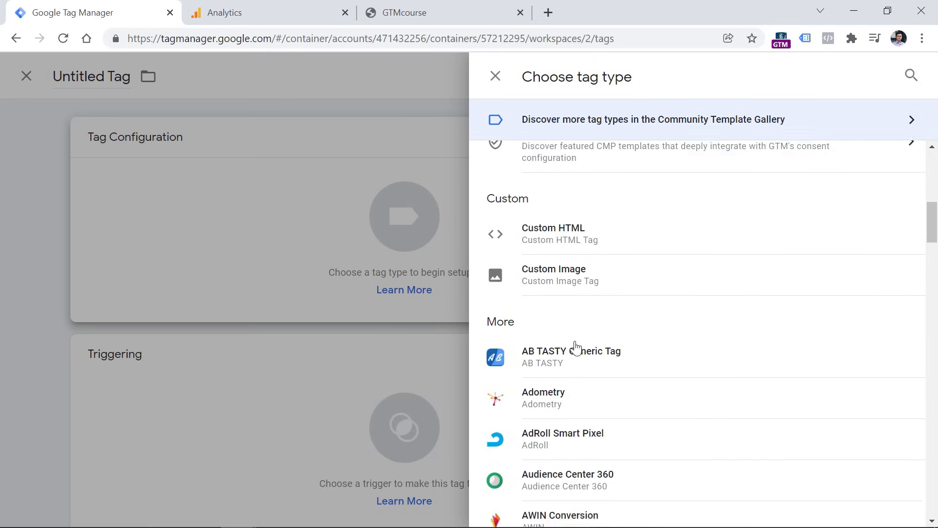
pyautogui.scroll(15, 576, 347)
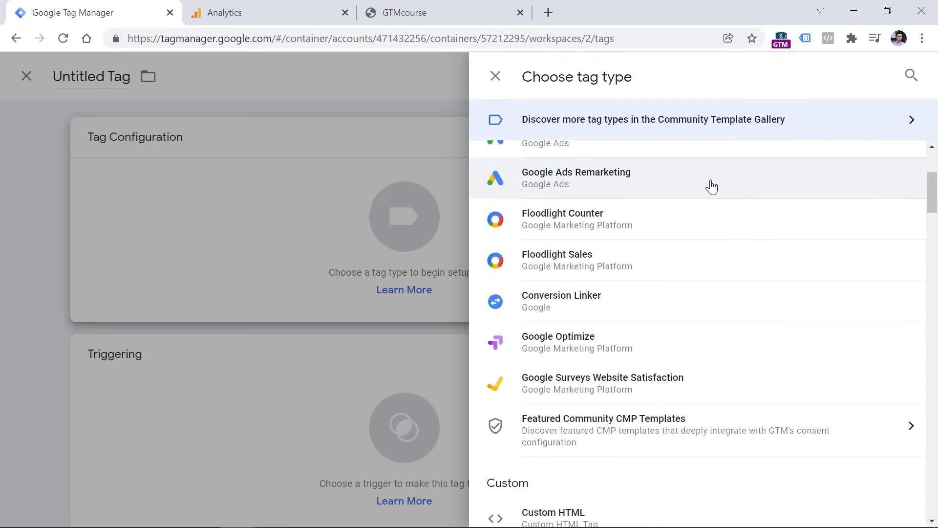
pyautogui.scroll(4, 708, 184)
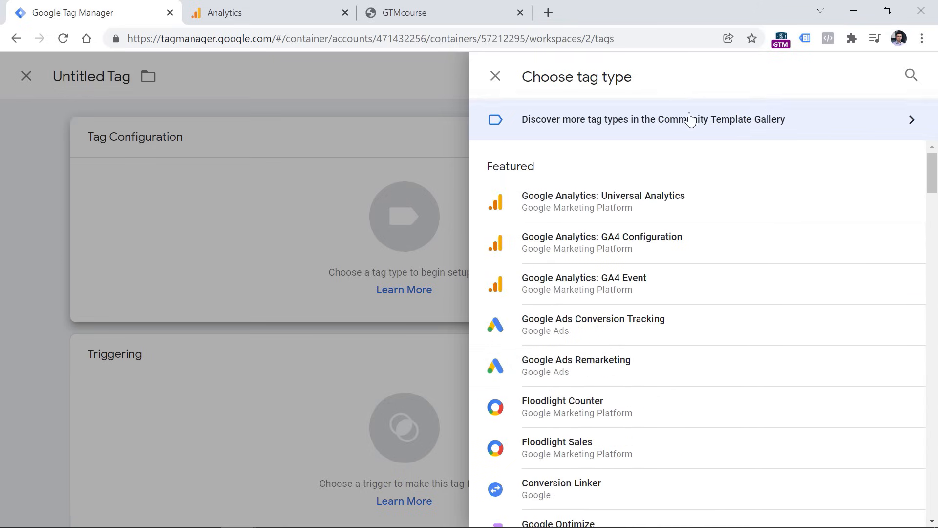
pyautogui.click(684, 121)
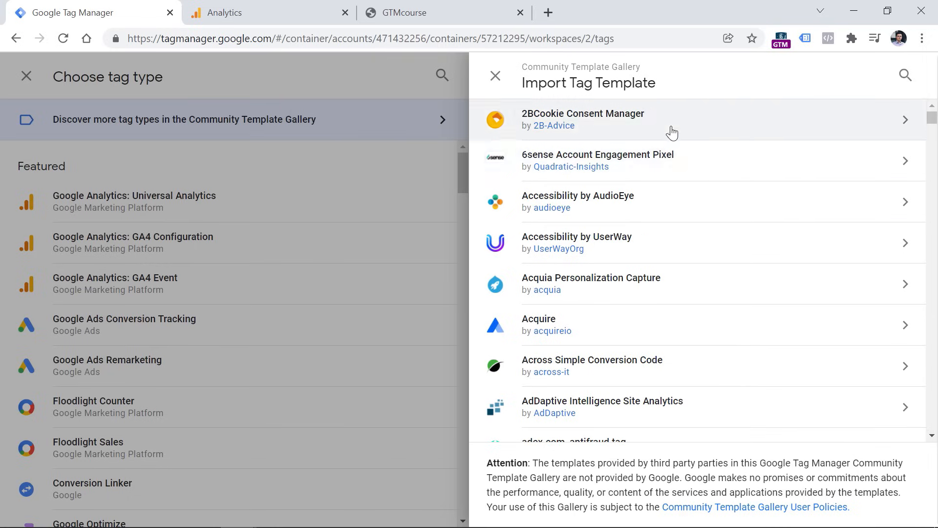
pyautogui.click(495, 77)
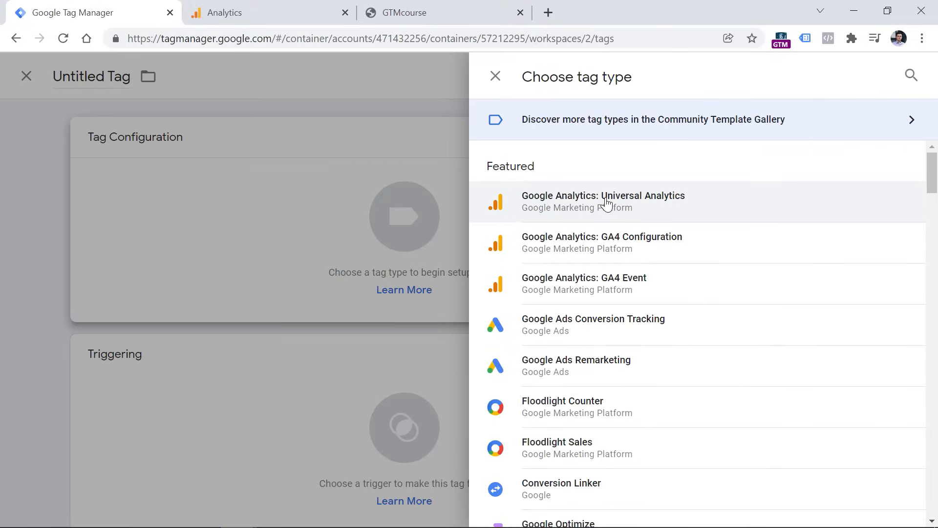
# Step: Try the Custom HTML tag type with an empty <script></script> block as its HTML
pyautogui.scroll(-4, 603, 206)
pyautogui.scroll(-4, 604, 206)
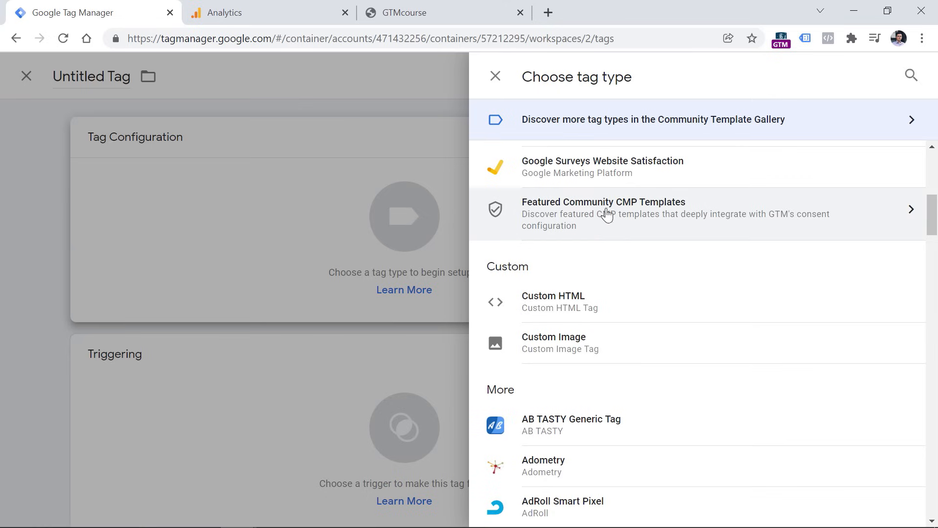
pyautogui.click(552, 305)
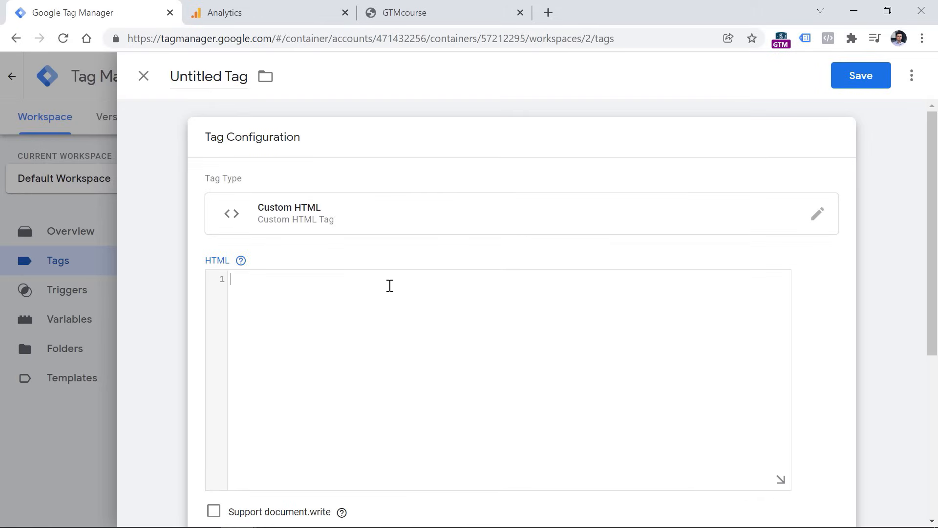
pyautogui.write('<scri[t')
pyautogui.press('BackSpace')
pyautogui.press('BackSpace')
pyautogui.write('pt>')
pyautogui.press('Return')
pyautogui.press('Return')
pyautogui.write('</script>')
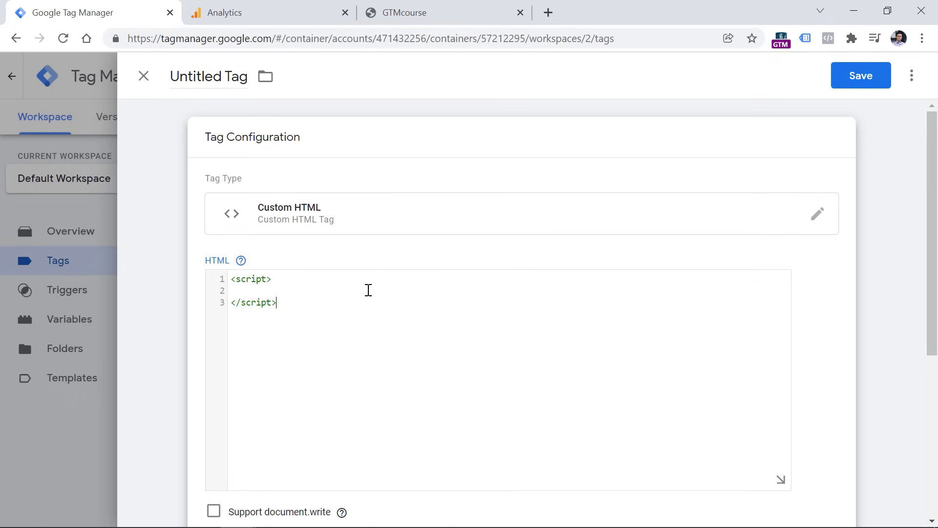
pyautogui.moveTo(284, 302); pyautogui.dragTo(233, 303)
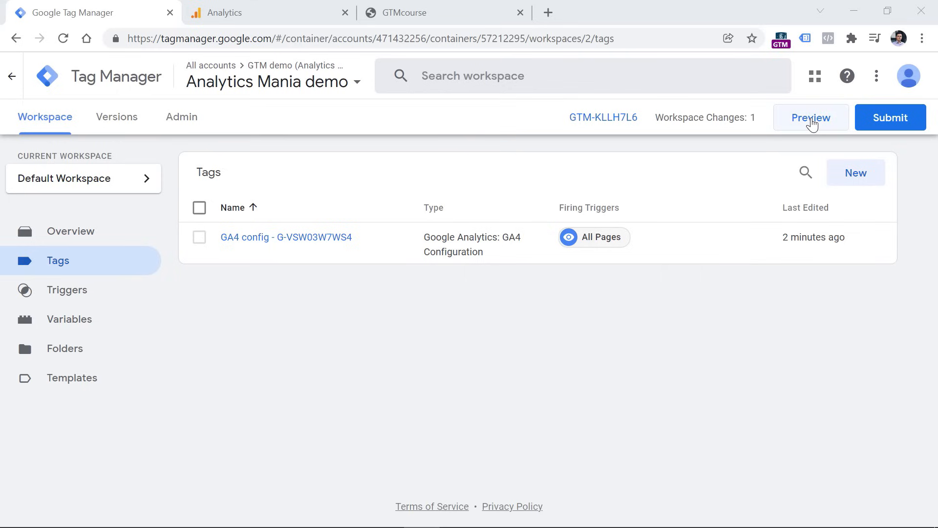
pyautogui.click(811, 122)
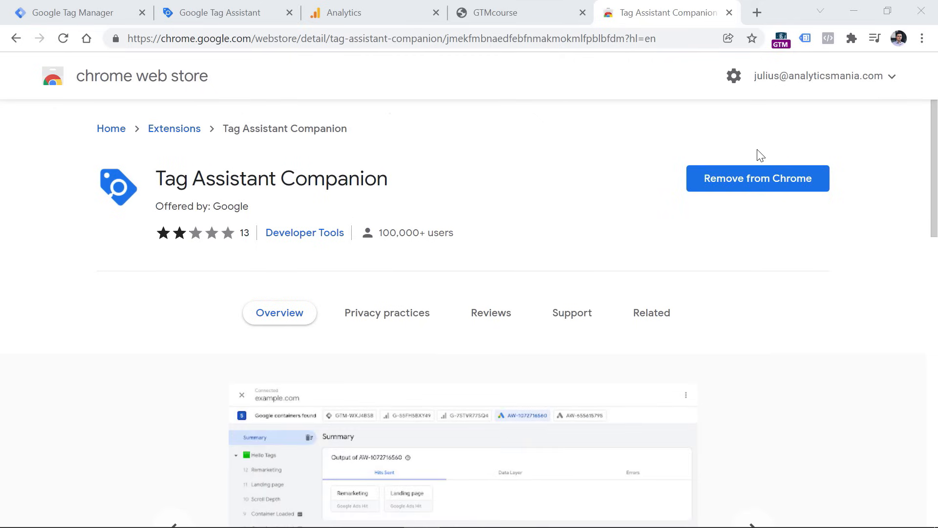
pyautogui.click(237, 15)
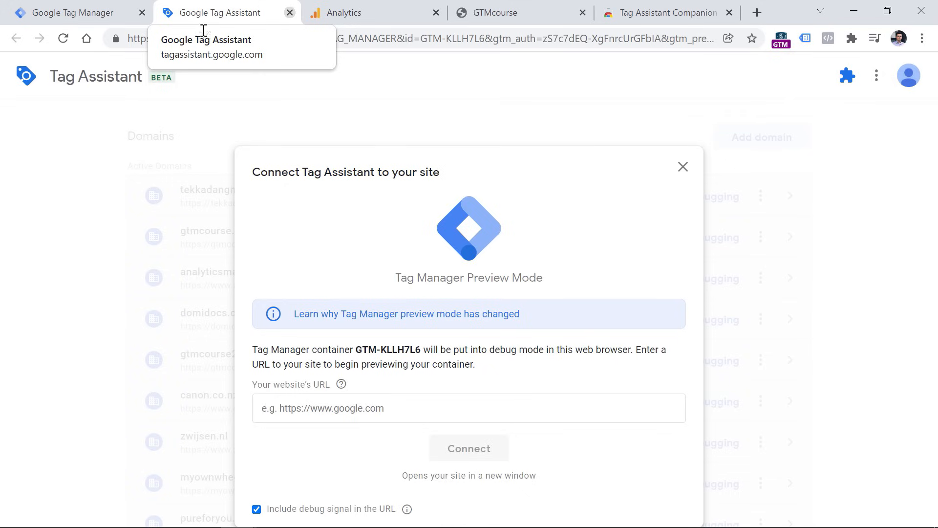
pyautogui.click(73, 14)
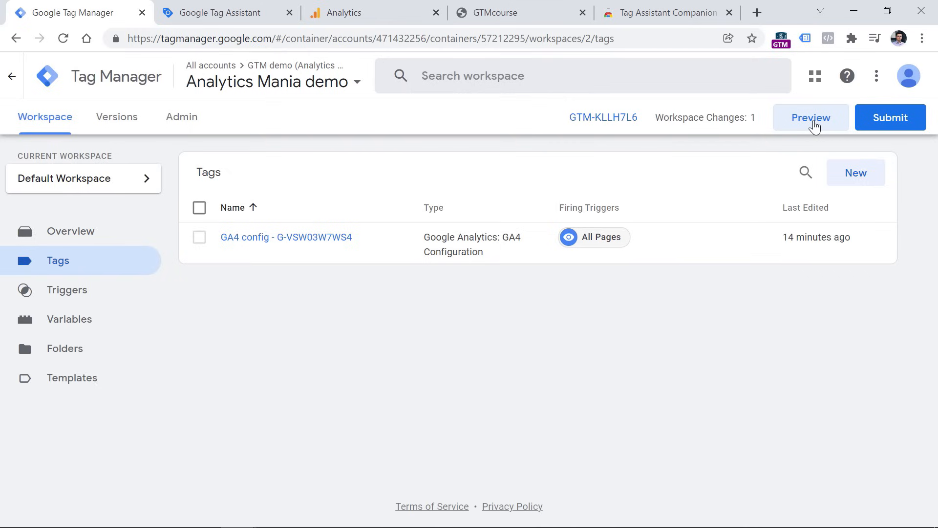
pyautogui.click(813, 126)
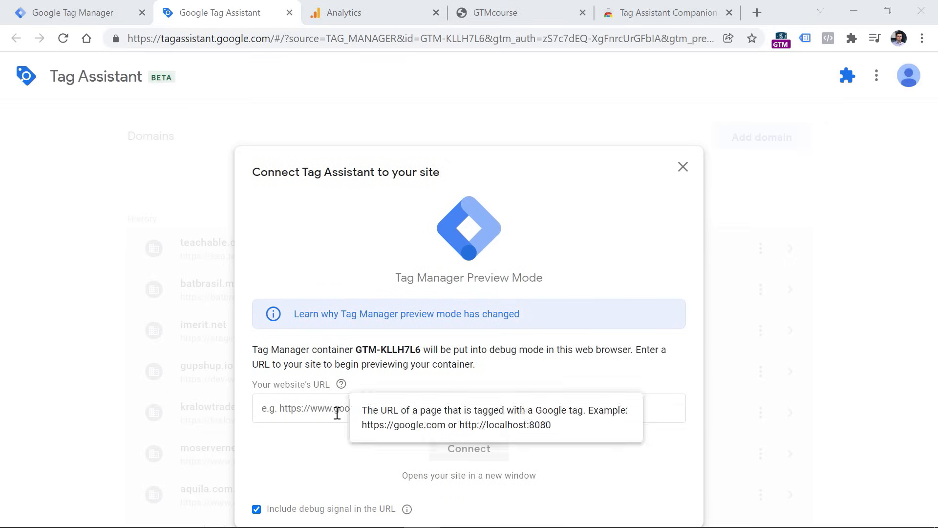
pyautogui.click(335, 410)
pyautogui.write('https://gtmcourse.myshopify.com/')
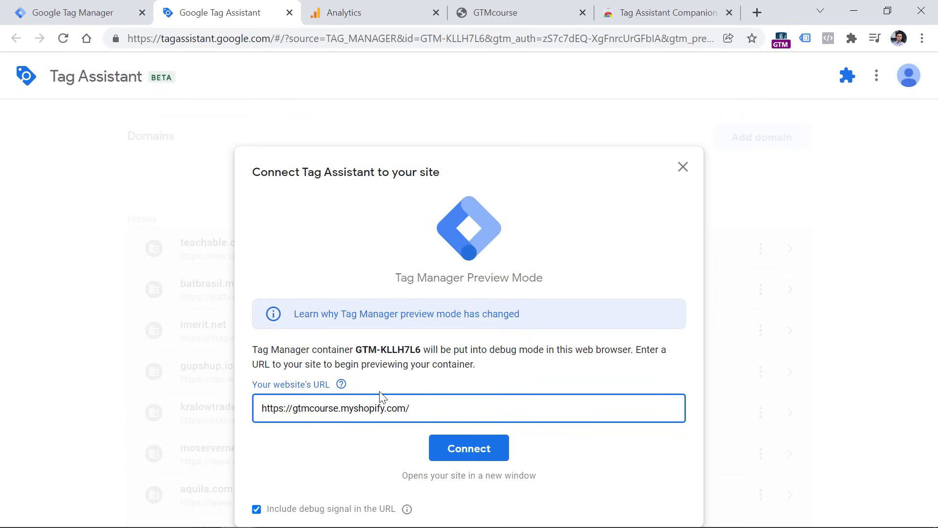
pyautogui.click(469, 448)
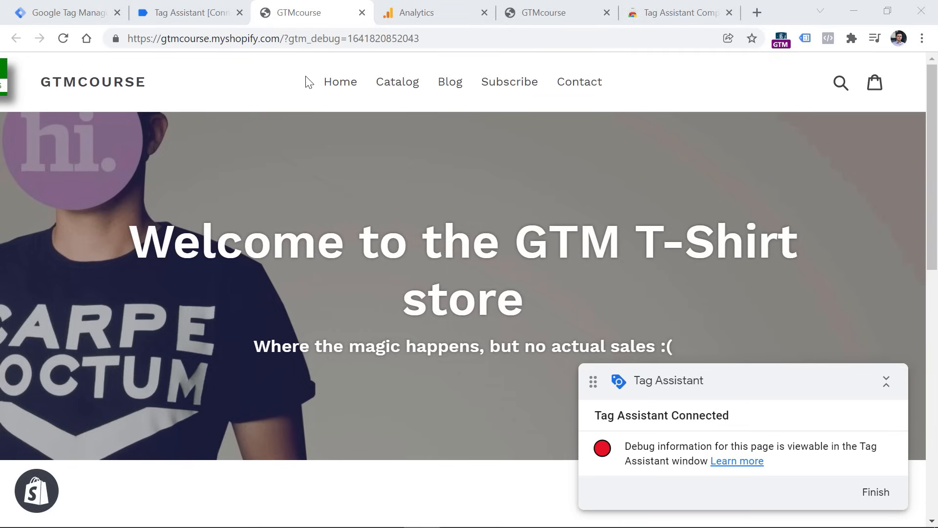
# Step: Switch to the connected Tag Assistant window and check which tags fired on the home page's Container Loaded event
pyautogui.click(196, 4)
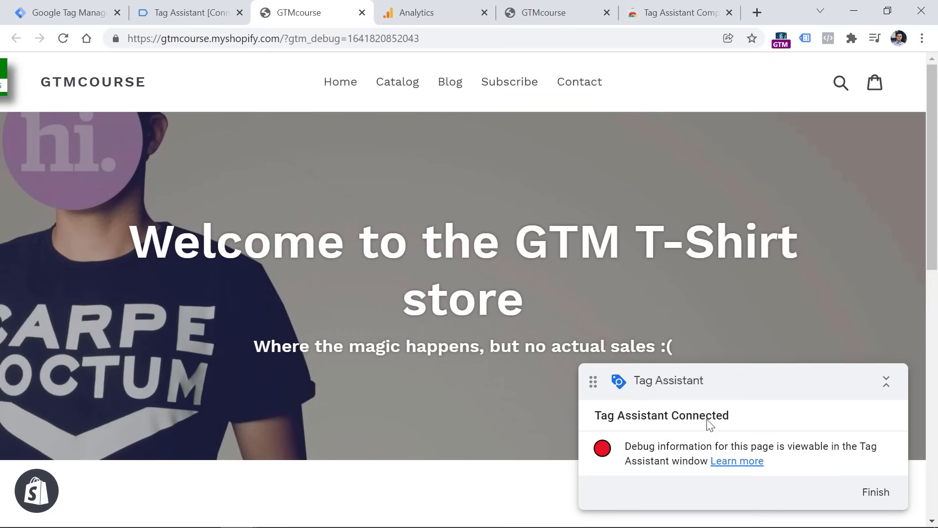
pyautogui.click(195, 17)
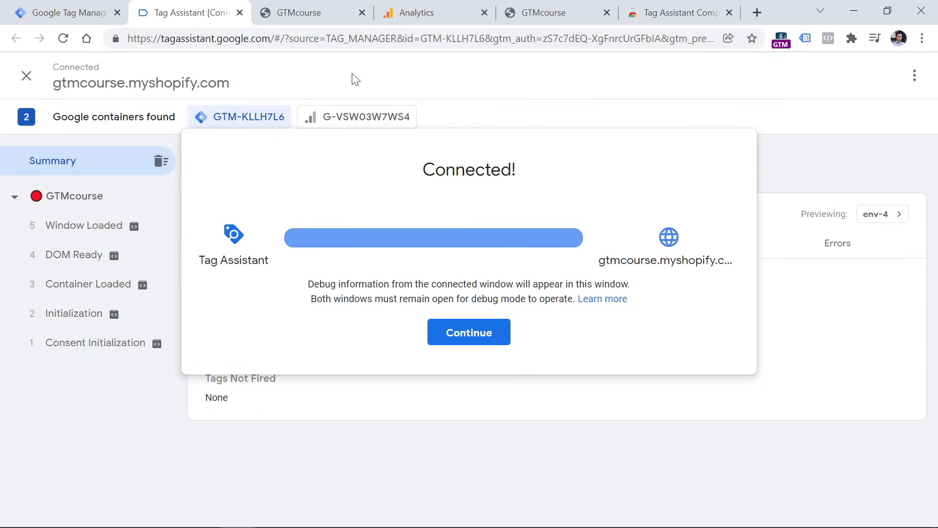
pyautogui.click(473, 334)
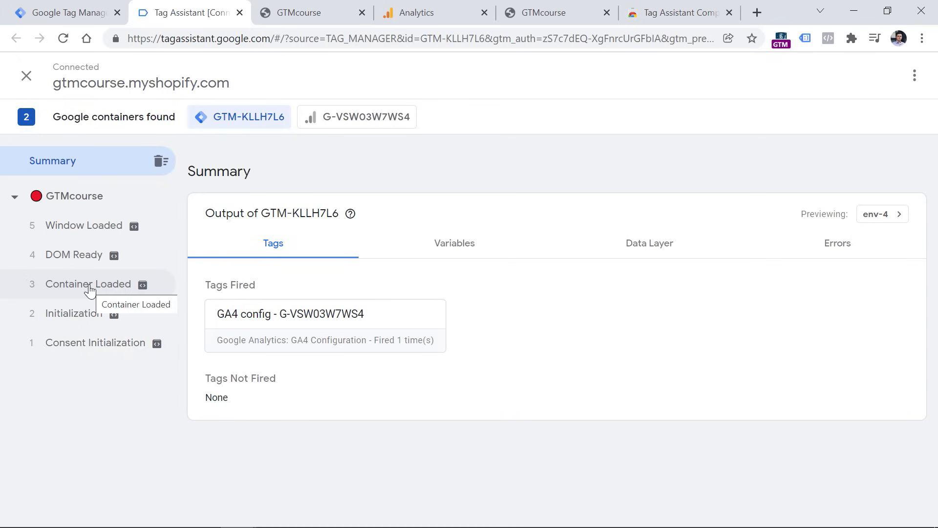
pyautogui.click(90, 289)
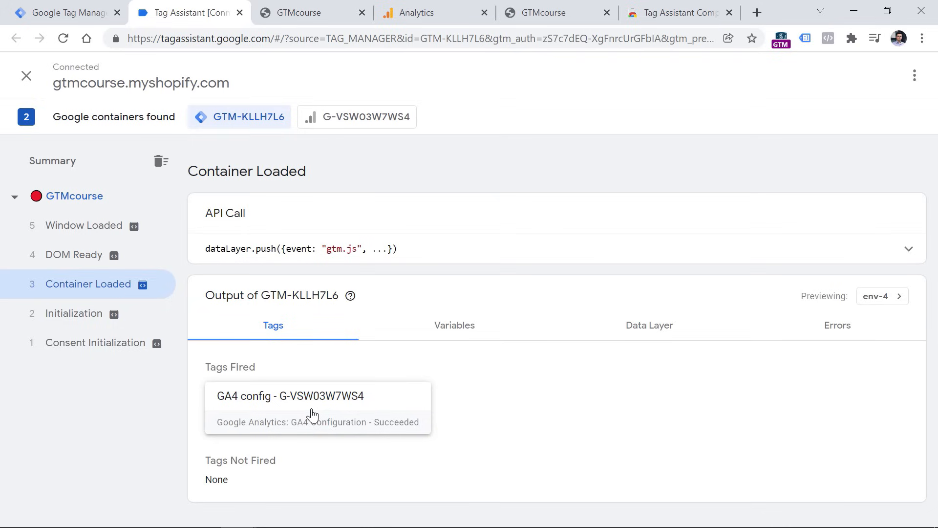
# Step: Switch to Google Analytics, leave the web stream details and open DebugView
pyautogui.click(435, 10)
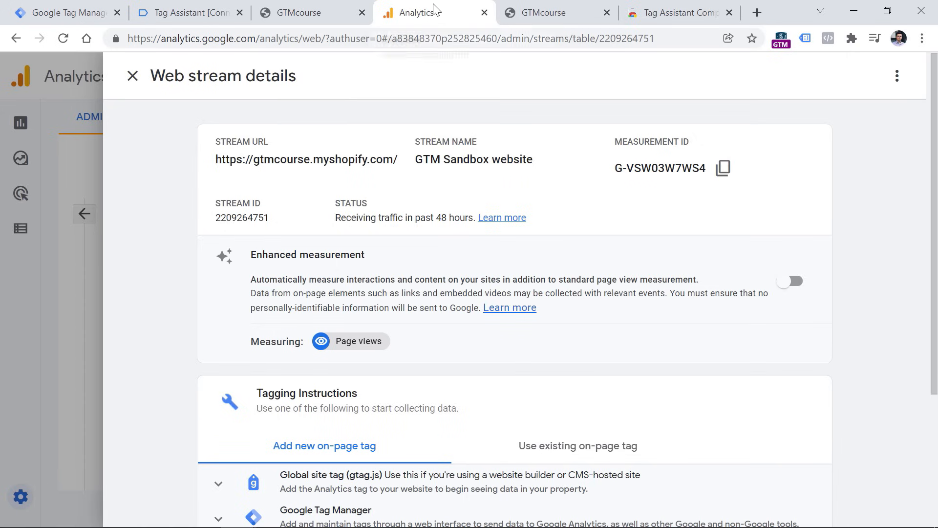
pyautogui.click(132, 76)
pyautogui.moveTo(31, 226)
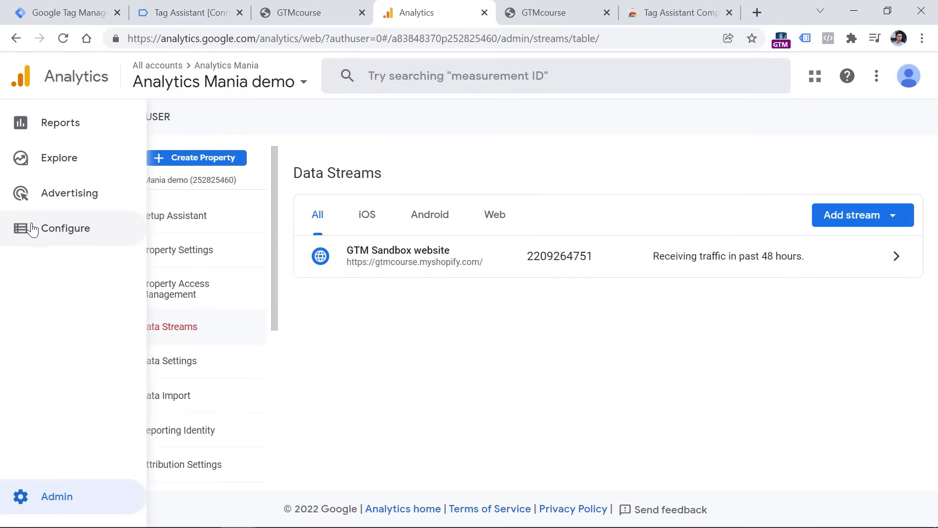
pyautogui.click(66, 230)
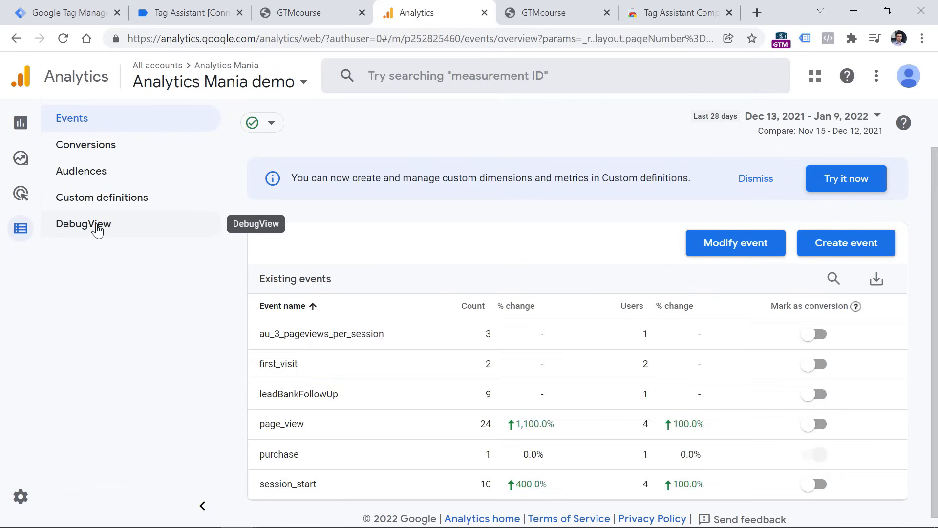
pyautogui.click(93, 229)
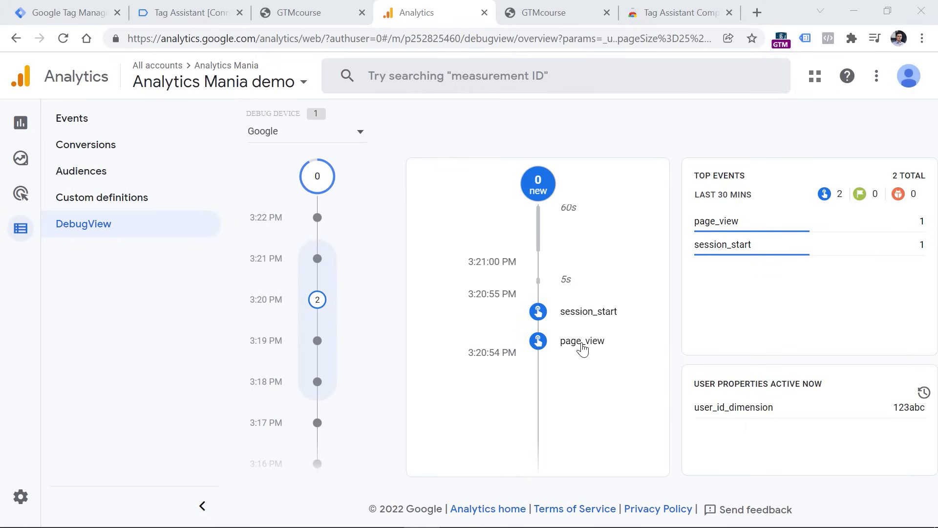
# Step: Examine the parameters of the page_view event in DebugView and expand page_location
pyautogui.click(582, 342)
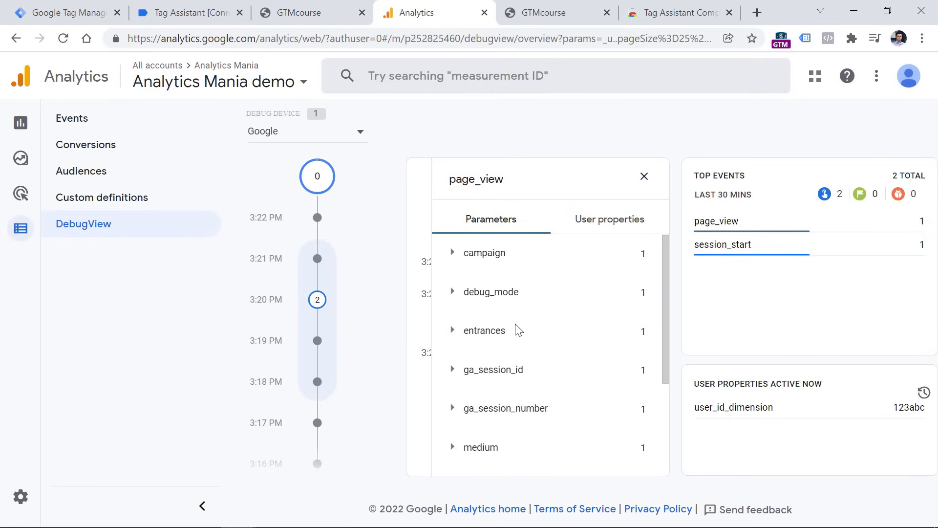
pyautogui.scroll(-3, 518, 330)
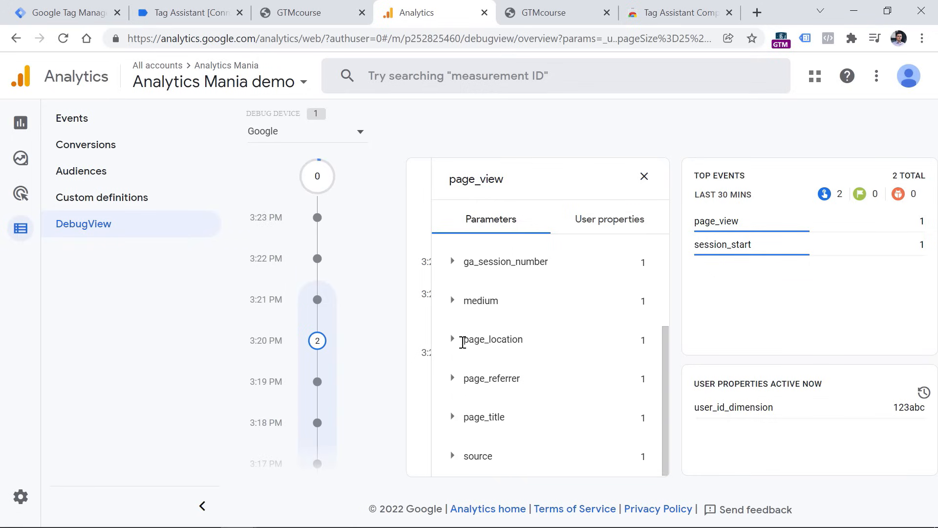
pyautogui.click(453, 343)
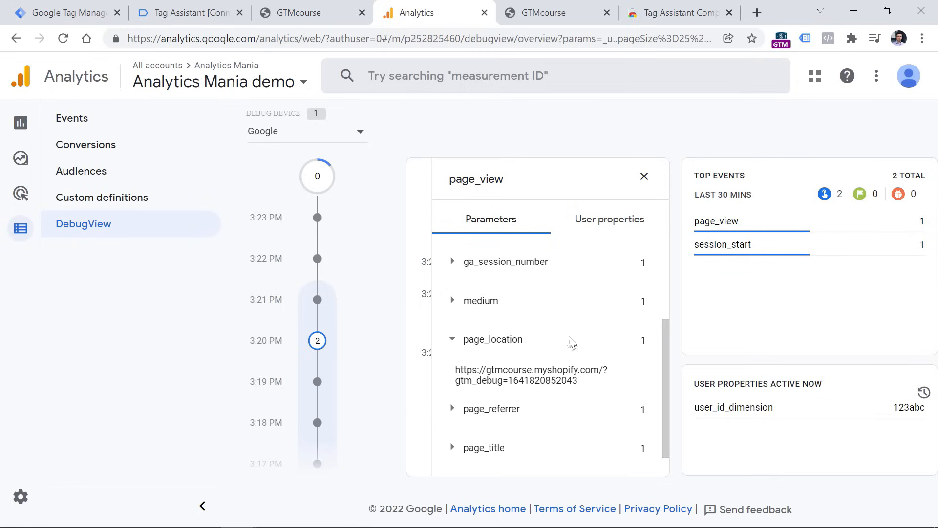
# Step: Switch to the store page connected to Tag Assistant and open its Subscribe page
pyautogui.click(542, 15)
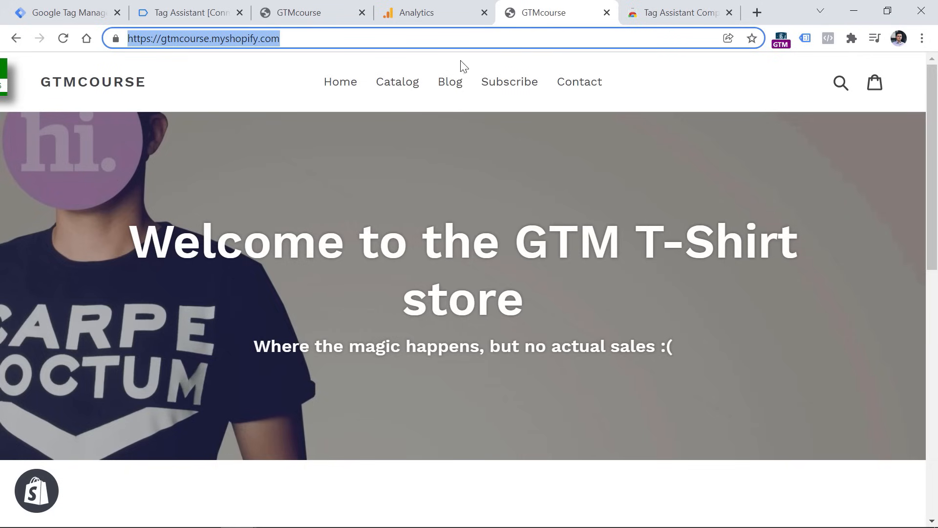
pyautogui.click(326, 8)
pyautogui.click(488, 83)
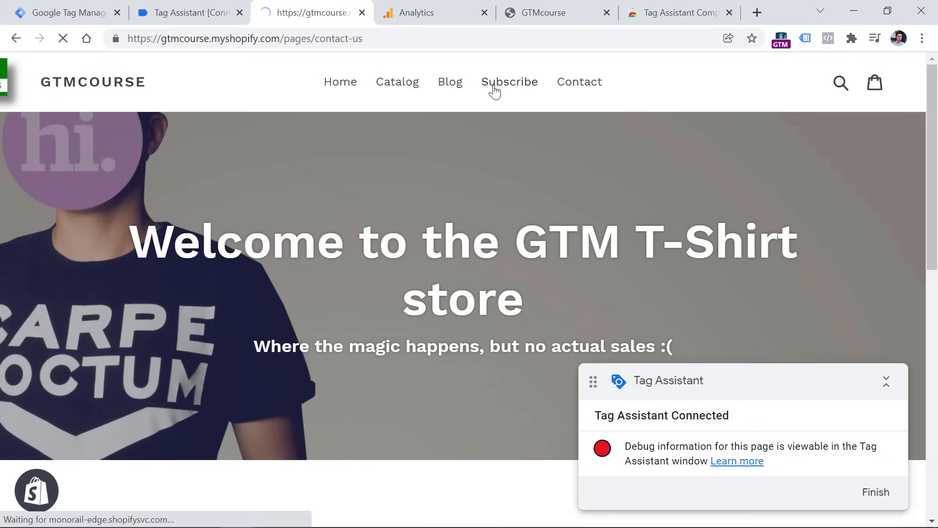
# Step: Return to Tag Assistant, collapse the GTMcourse home page events and check the tags fired on the Subscribe page's Container Loaded event
pyautogui.click(188, 14)
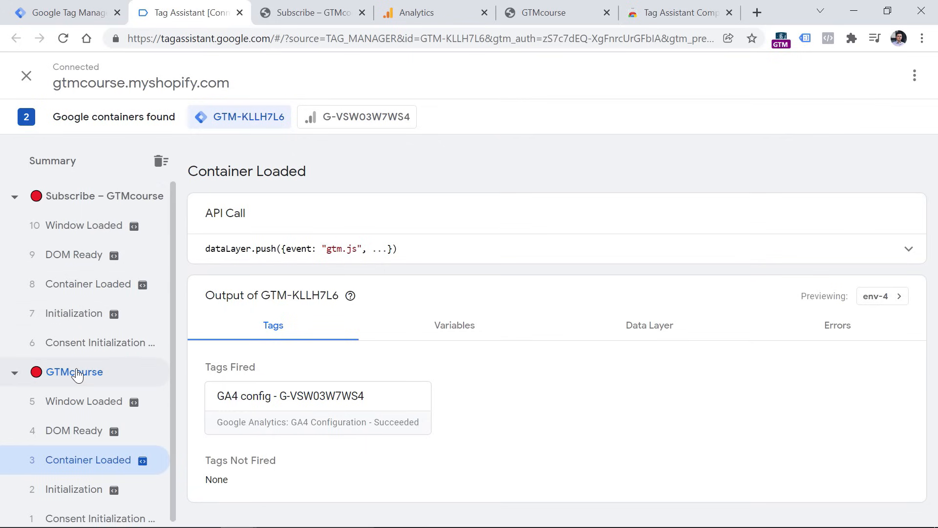
pyautogui.click(14, 372)
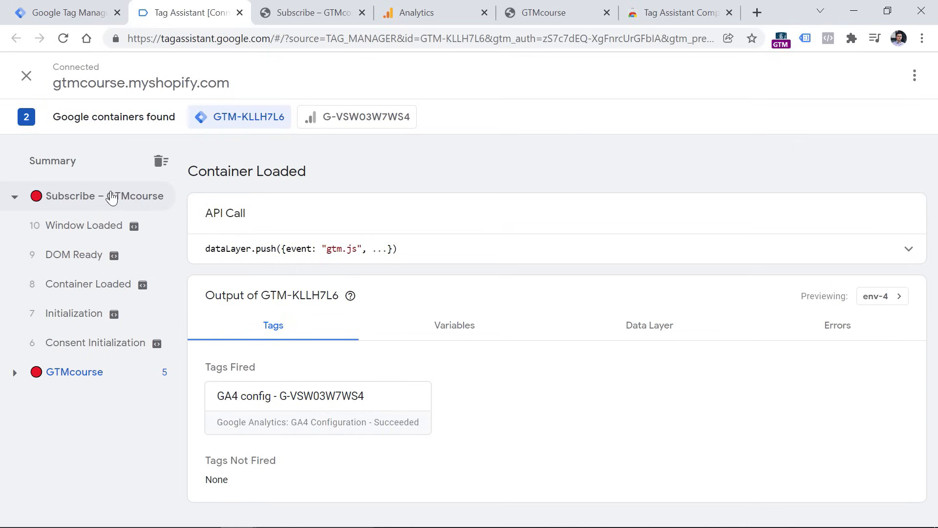
pyautogui.click(95, 287)
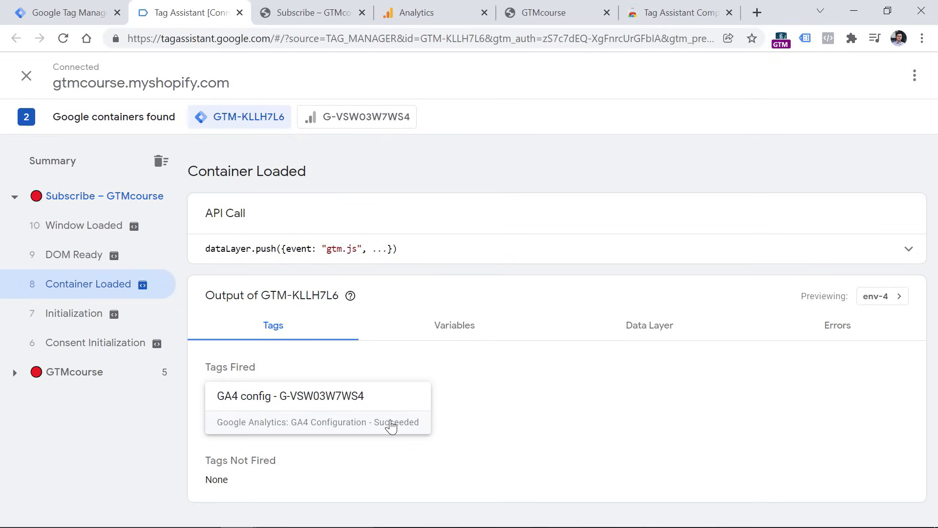
# Step: Switch to Google Analytics, expand page_location of the newest page_view event in DebugView and compare it with the Subscribe page's address
pyautogui.click(429, 16)
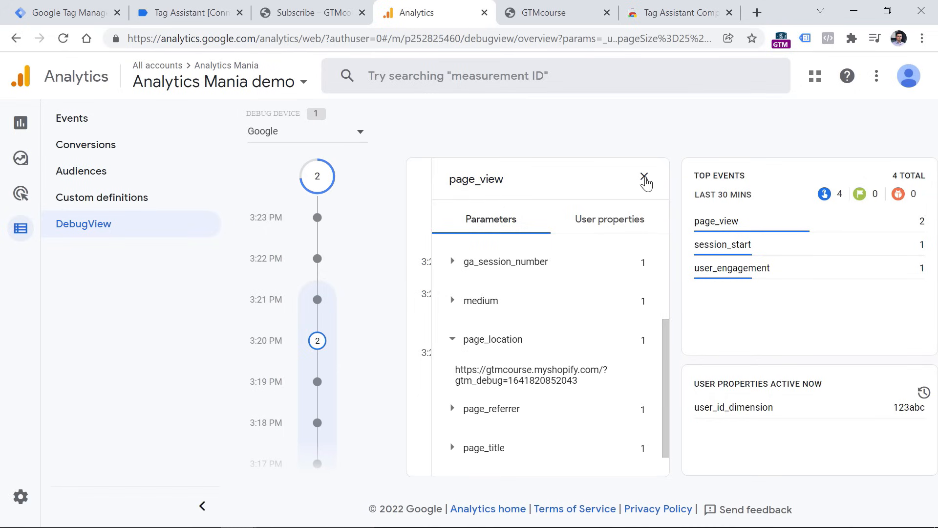
pyautogui.click(644, 179)
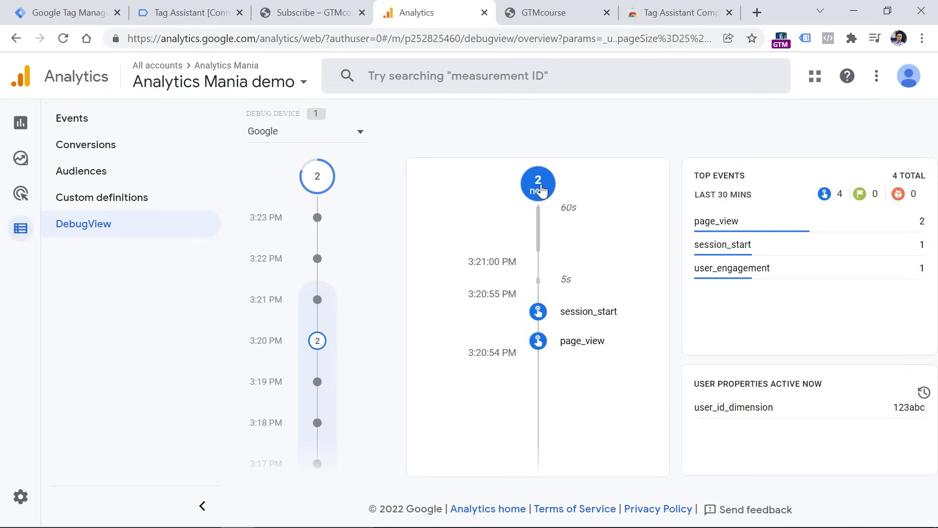
pyautogui.click(540, 190)
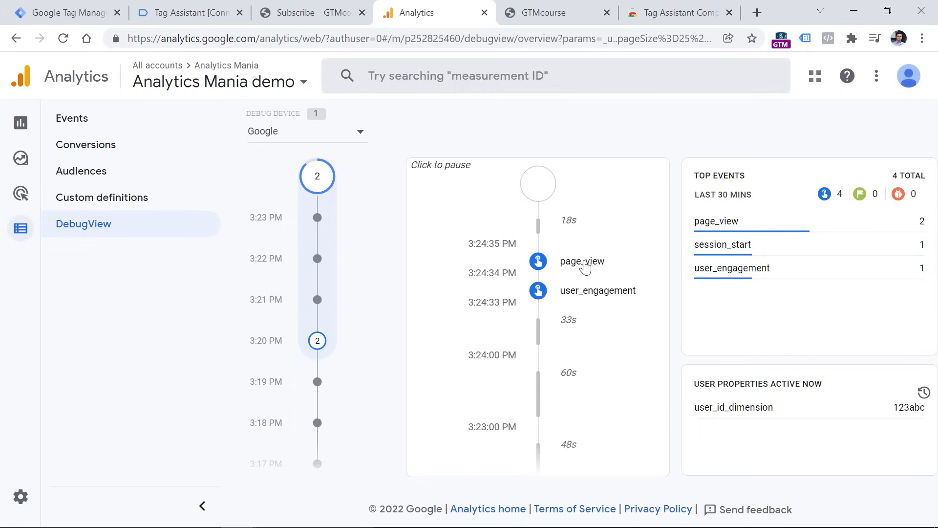
pyautogui.click(584, 264)
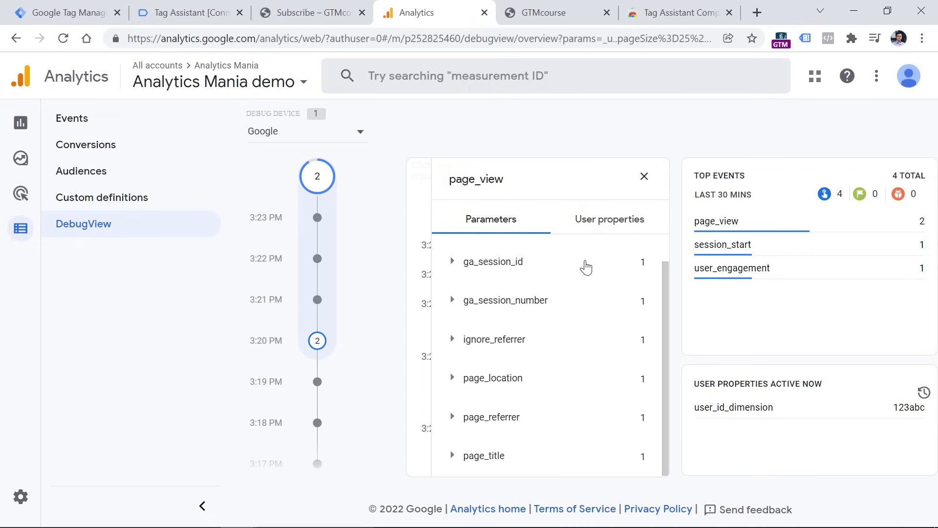
pyautogui.click(452, 378)
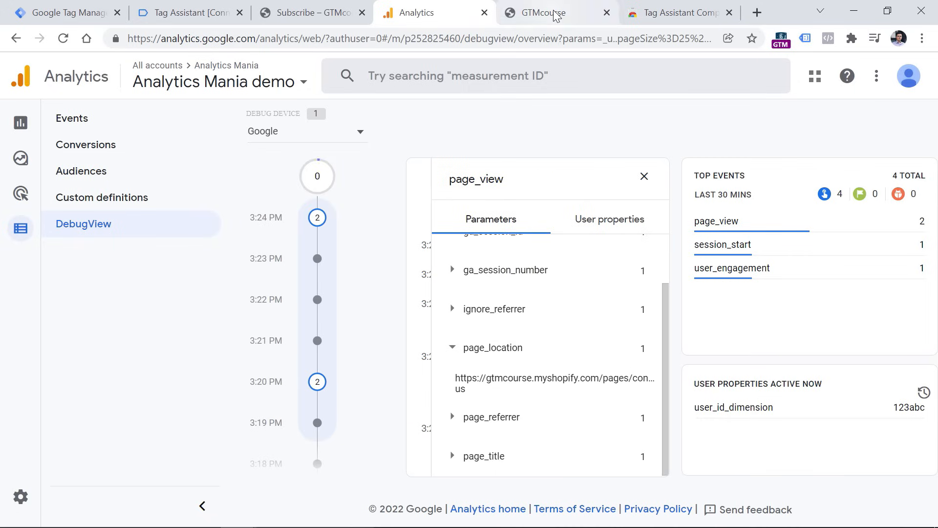
pyautogui.click(312, 12)
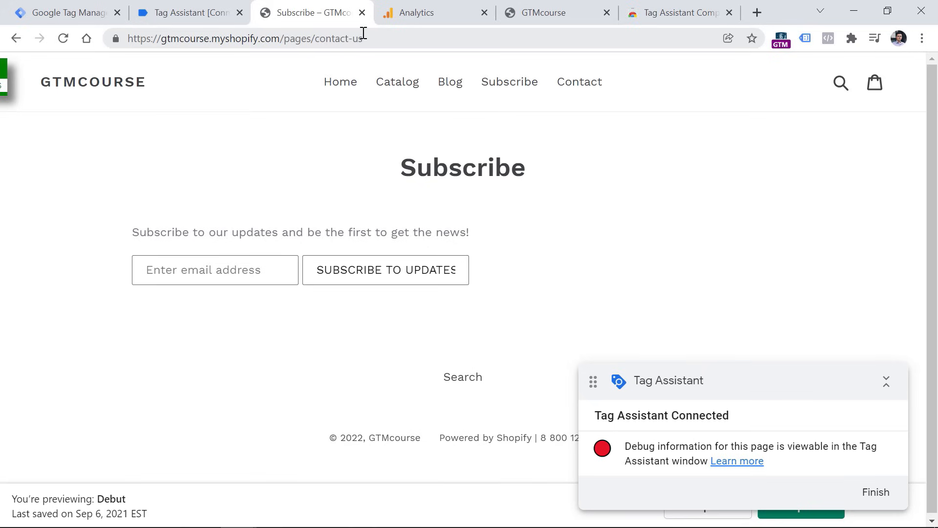
# Step: Return to Google Analytics and open the details of the GTM Sandbox website data stream
pyautogui.click(429, 11)
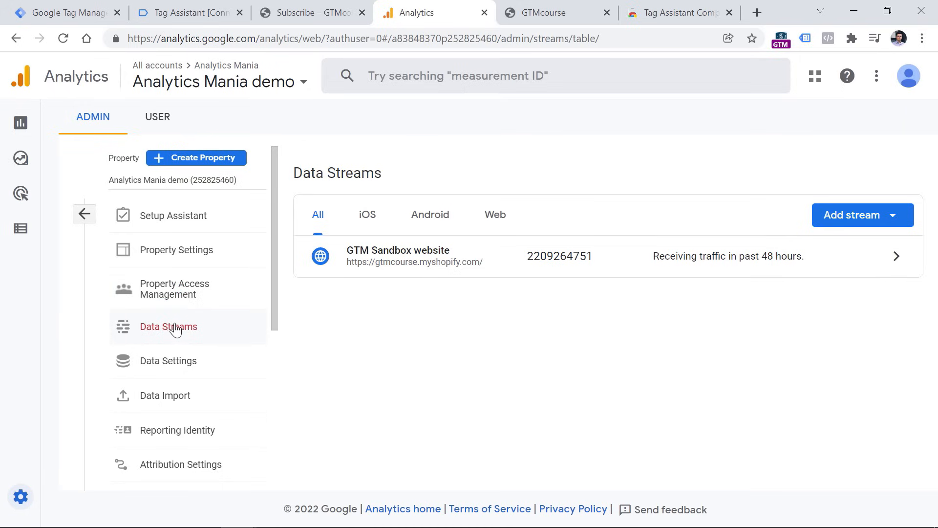
pyautogui.click(438, 265)
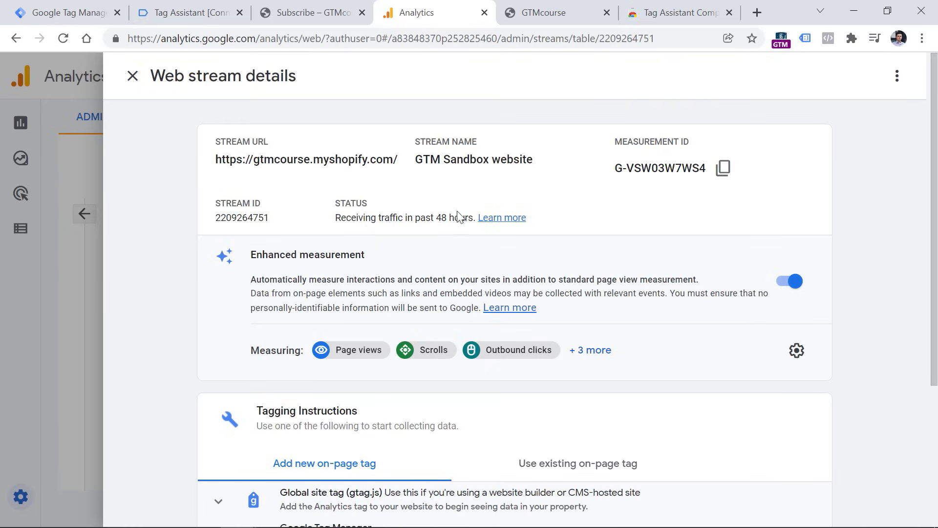
# Step: Switch to the store page connected to Tag Assistant, open its Home page and scroll down to the footer
pyautogui.click(325, 11)
pyautogui.click(343, 88)
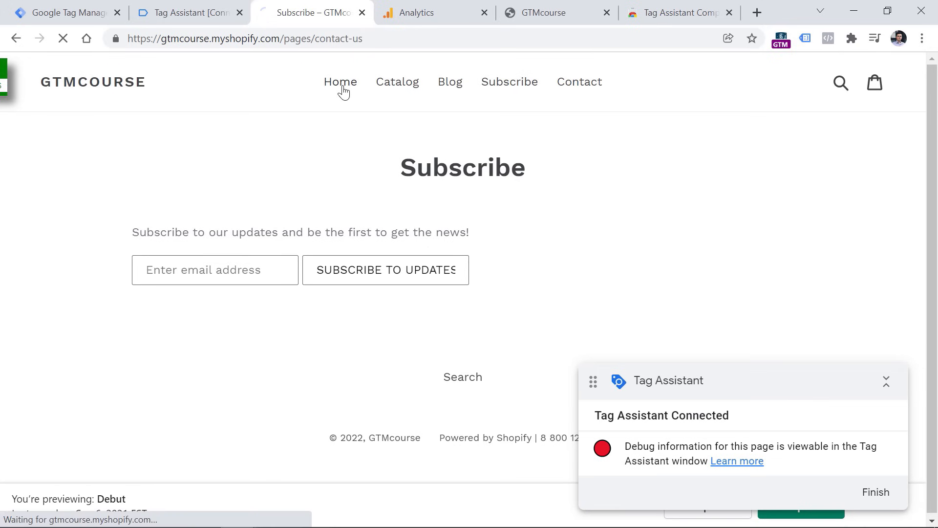
pyautogui.scroll(-3, 364, 263)
pyautogui.scroll(-8, 364, 263)
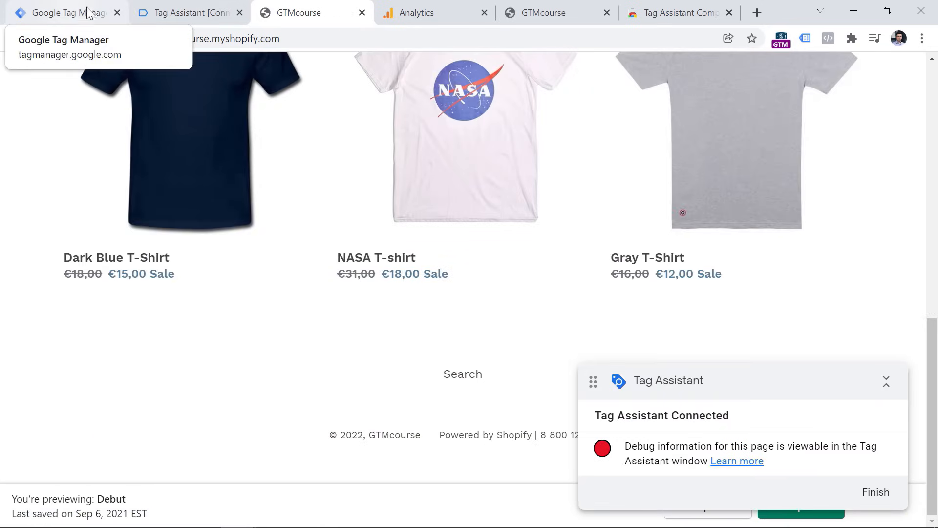
# Step: Return to Google Analytics, close the web stream details and open DebugView
pyautogui.click(432, 12)
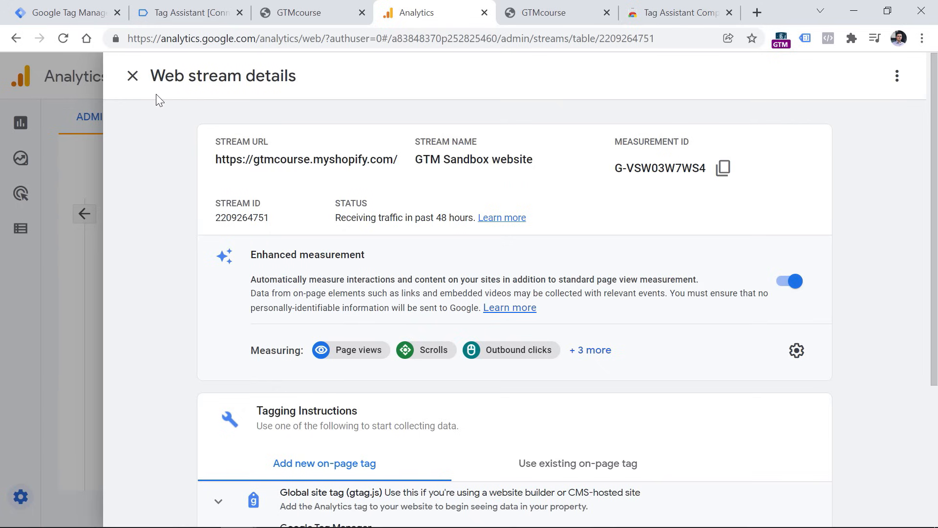
pyautogui.click(132, 75)
pyautogui.click(42, 230)
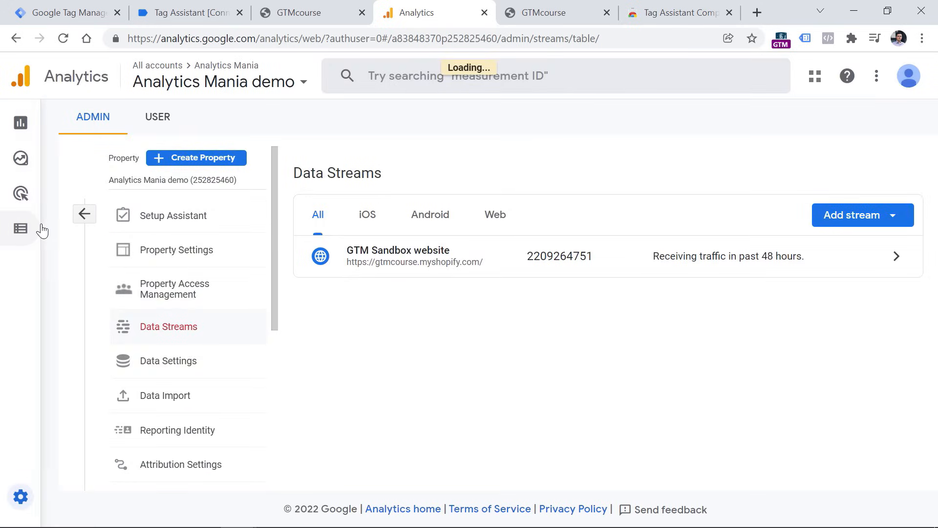
pyautogui.click(93, 228)
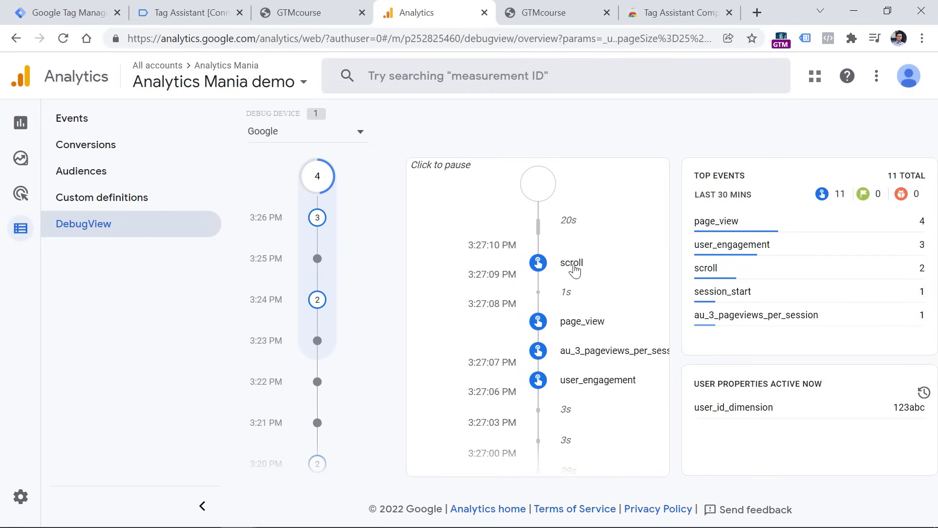
# Step: Examine the parameters of the newest scroll event in DebugView and expand percent_scrolled
pyautogui.click(573, 266)
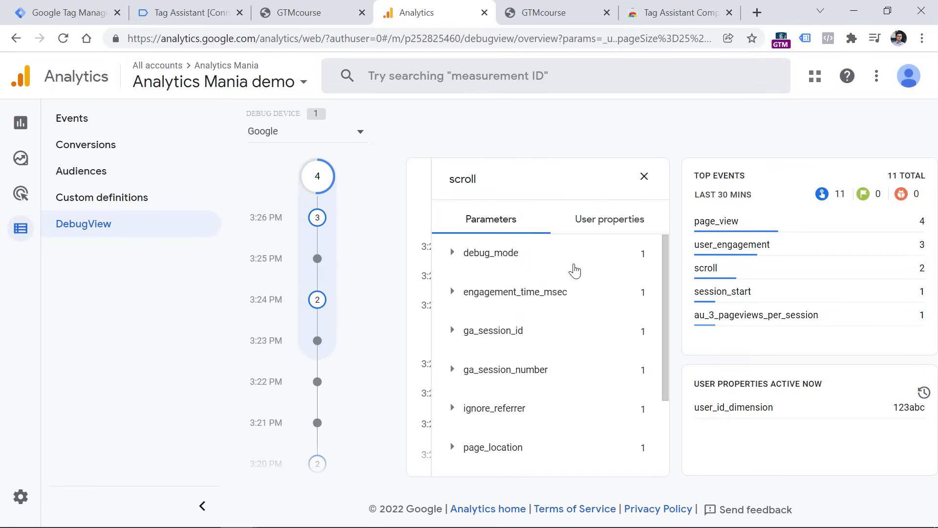
pyautogui.scroll(-3, 540, 324)
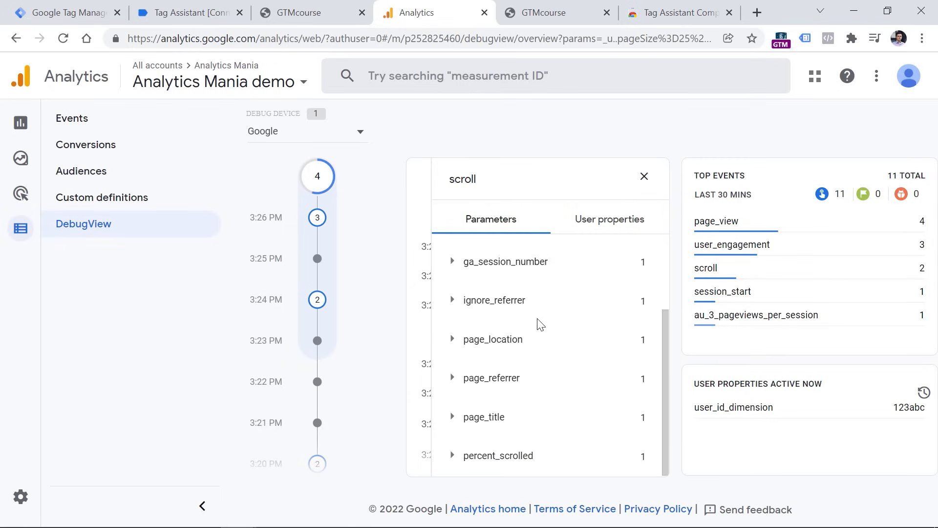
pyautogui.click(454, 457)
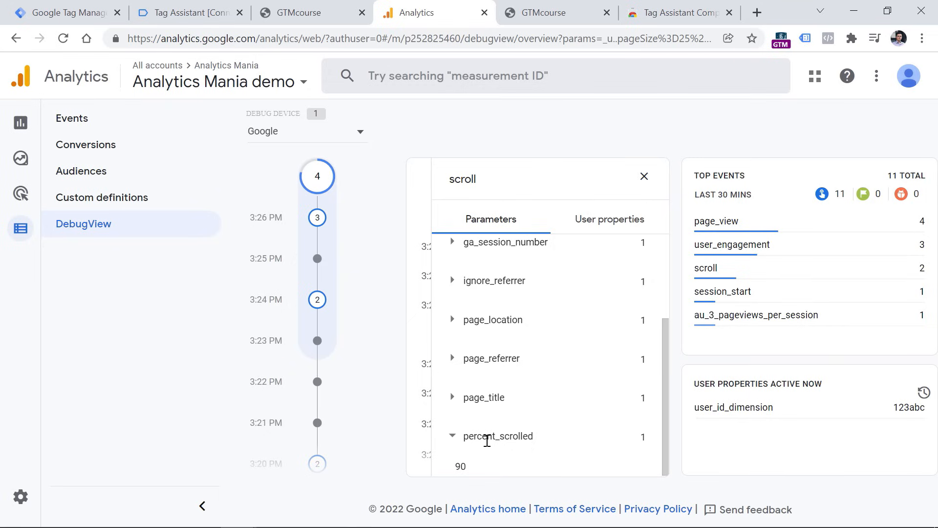
# Step: Switch to Tag Assistant and open the GA4 config tag fired on the latest GTMcourse page's Container Loaded event
pyautogui.click(192, 15)
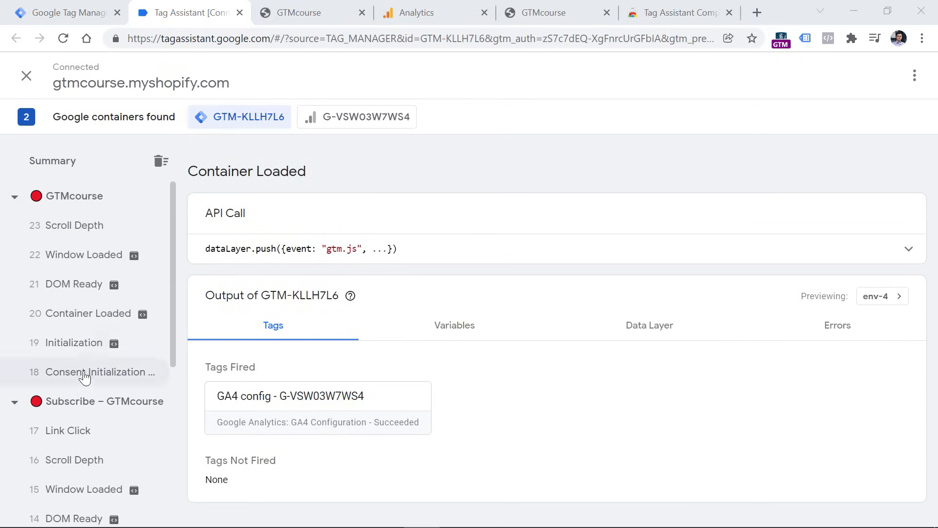
pyautogui.click(81, 313)
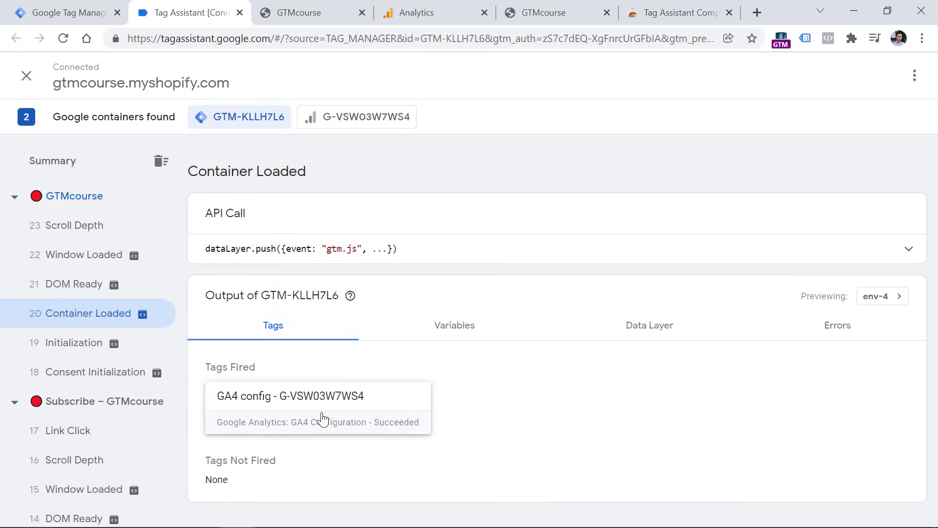
pyautogui.click(318, 391)
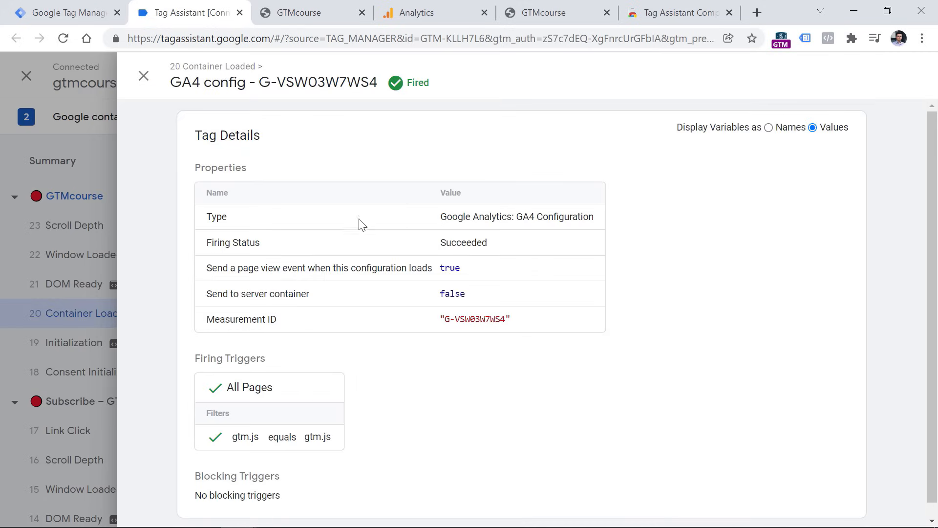
# Step: Compare the GA4 config tag's measurement ID and firing trigger with variables displayed as names and as values, and close the tag details
pyautogui.click(769, 128)
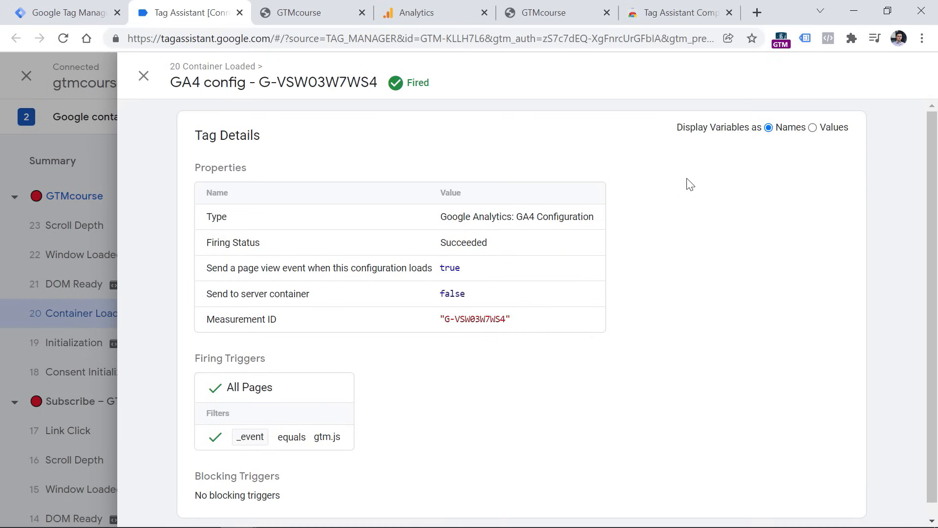
pyautogui.click(812, 128)
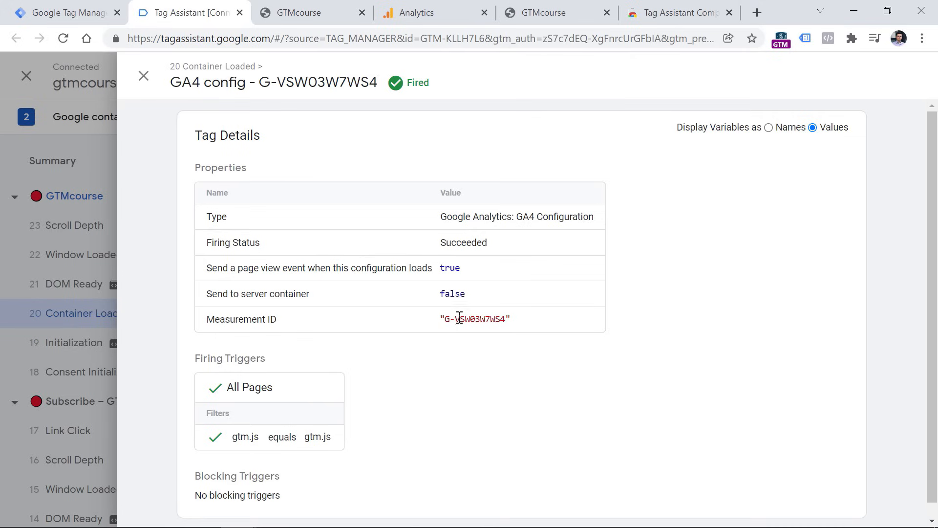
pyautogui.moveTo(447, 319); pyautogui.dragTo(507, 318)
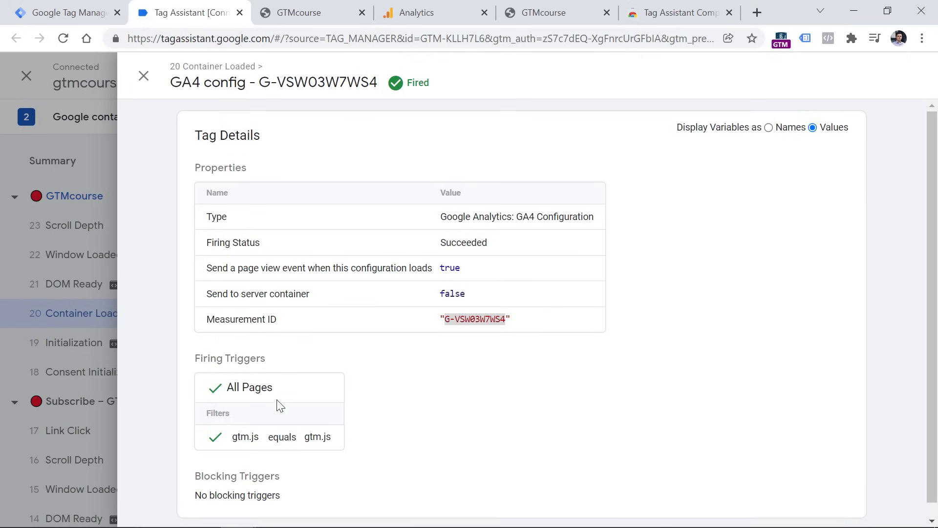
pyautogui.click(768, 128)
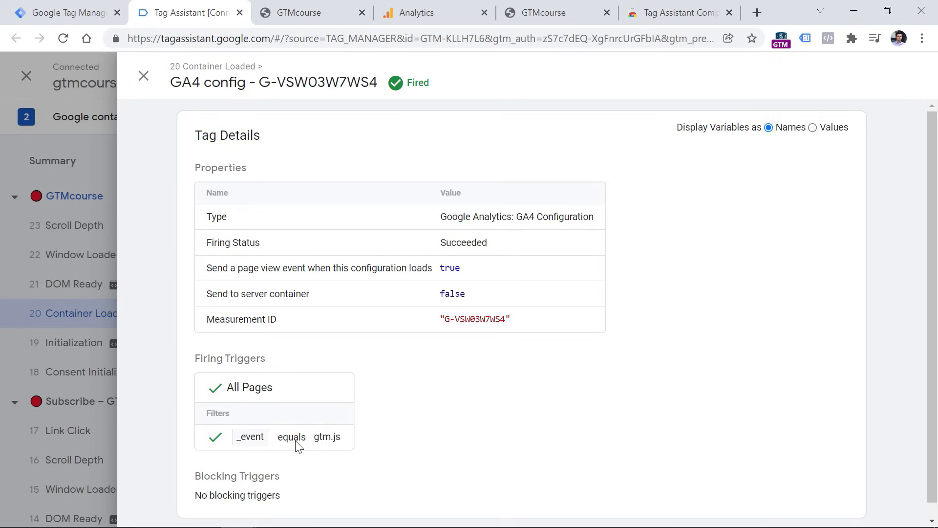
pyautogui.click(143, 78)
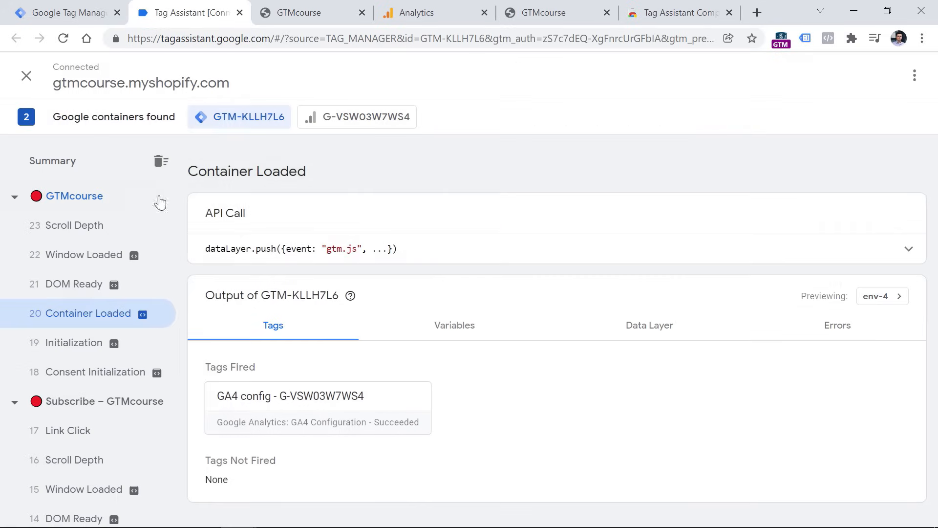
# Step: Inspect the GA4 config tag's trigger conditions on the Window Loaded event with variables displayed as values, and close the details
pyautogui.click(86, 258)
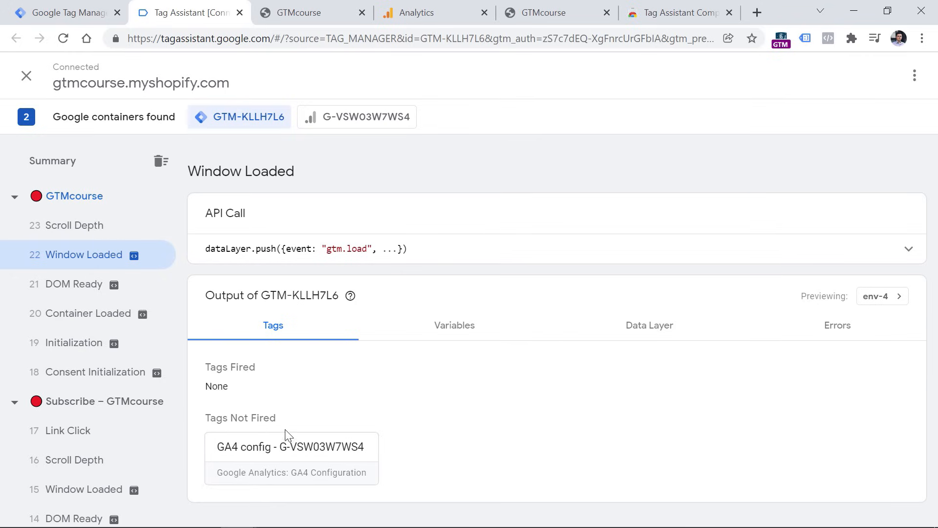
pyautogui.click(288, 442)
pyautogui.scroll(-1, 373, 380)
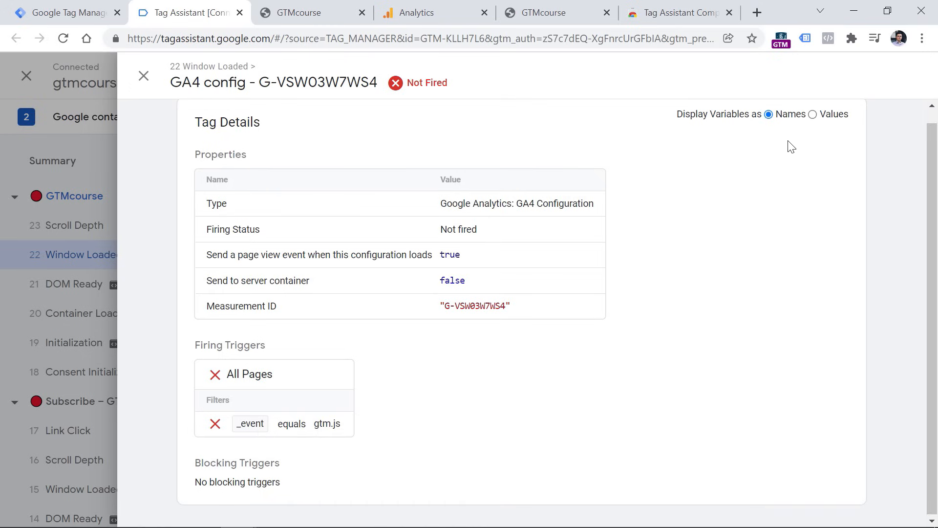
pyautogui.click(812, 114)
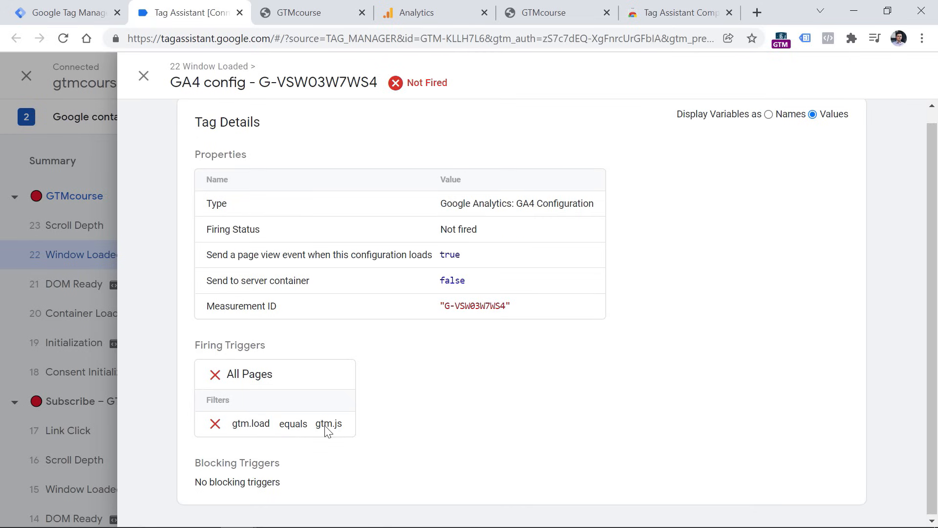
pyautogui.click(143, 76)
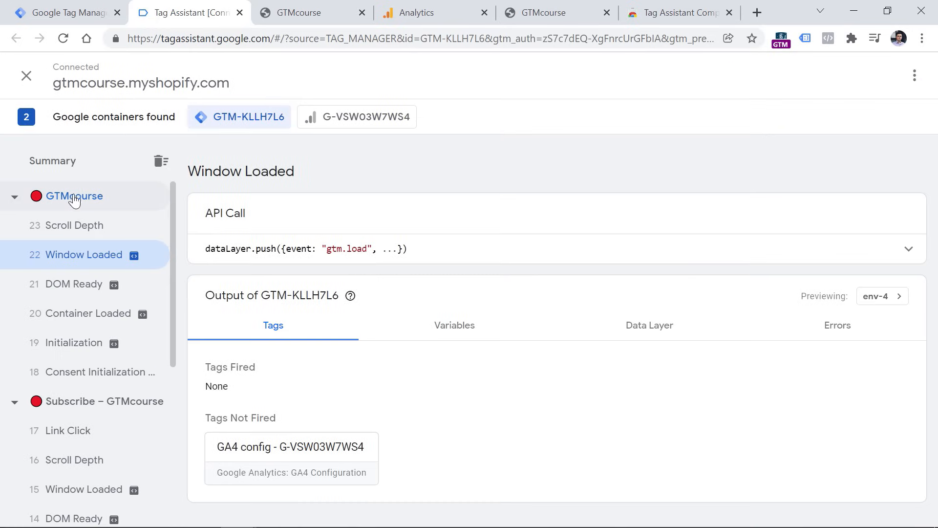
# Step: Review the tags fired on the latest GTMcourse page and in the overall Summary, and expand the earliest GTMcourse page's events
pyautogui.click(84, 200)
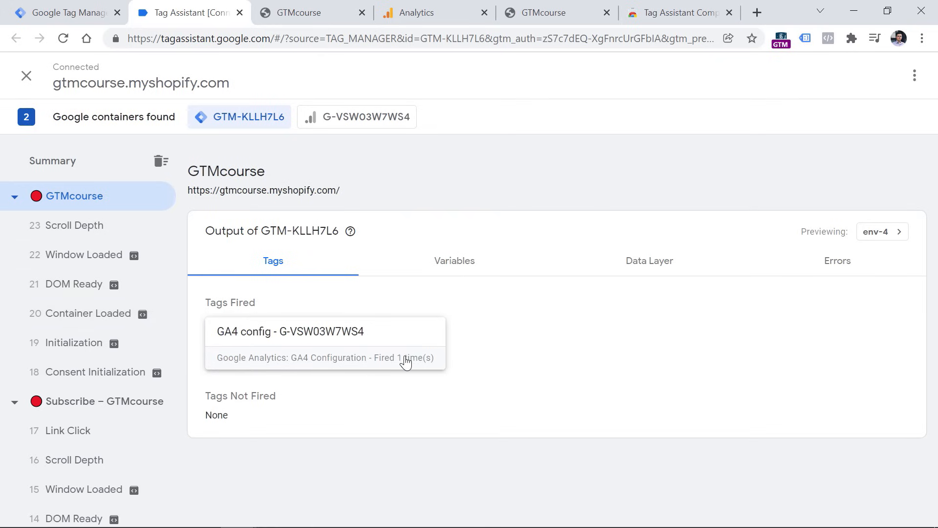
pyautogui.click(65, 166)
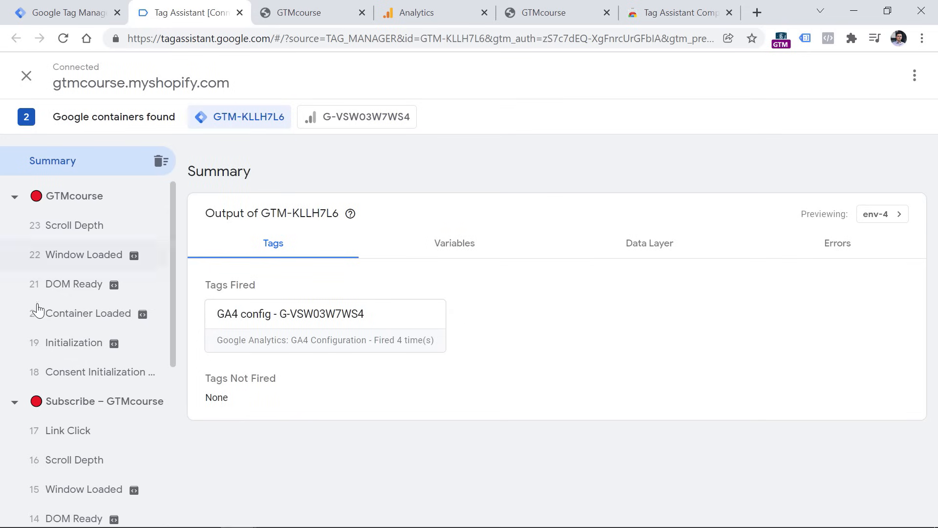
pyautogui.scroll(-3, 96, 227)
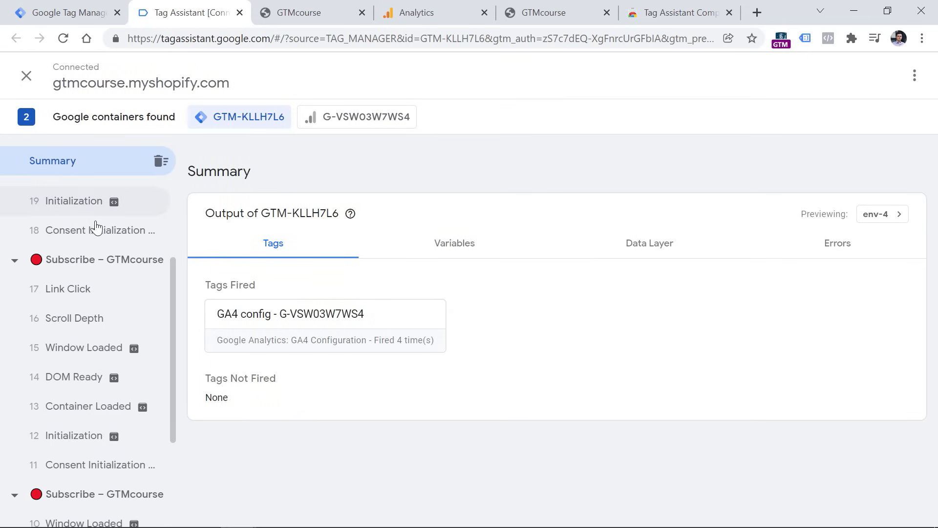
pyautogui.scroll(-1, 100, 320)
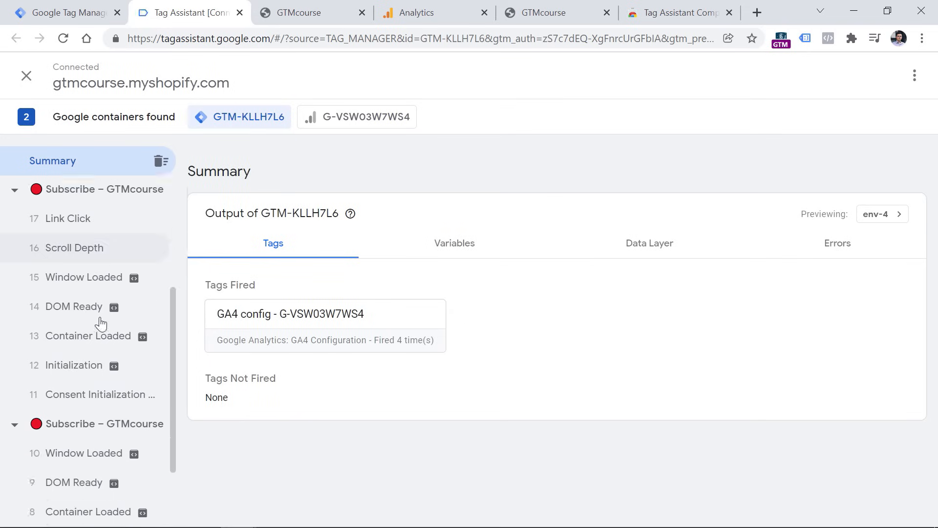
pyautogui.scroll(-1, 100, 322)
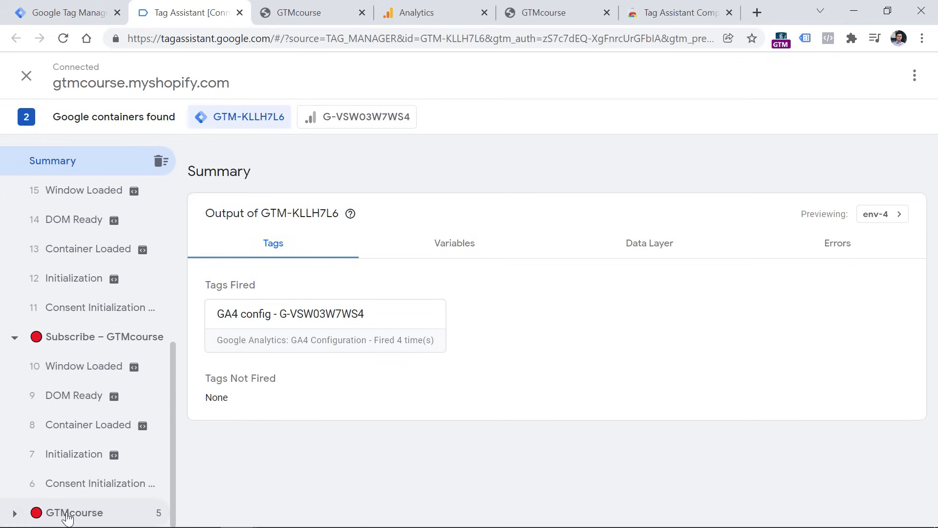
pyautogui.click(14, 513)
pyautogui.scroll(-3, 78, 464)
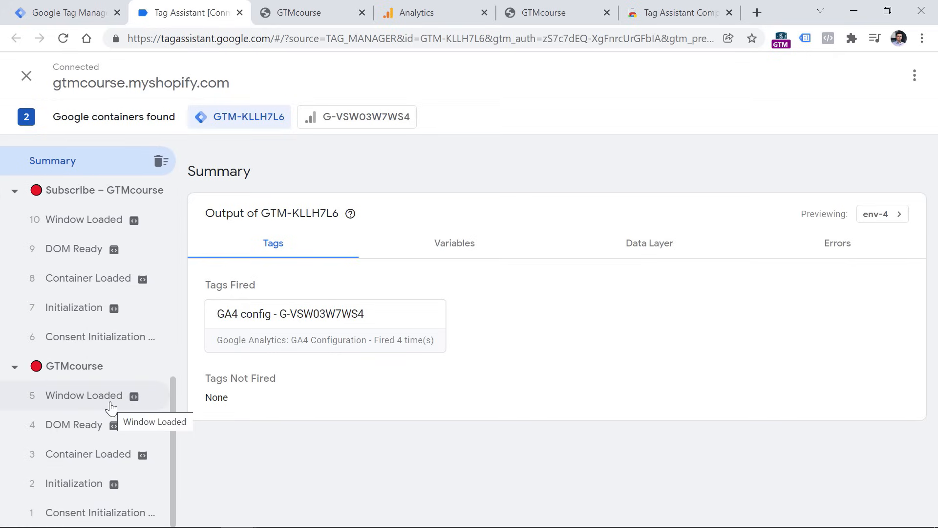
pyautogui.scroll(6, 111, 407)
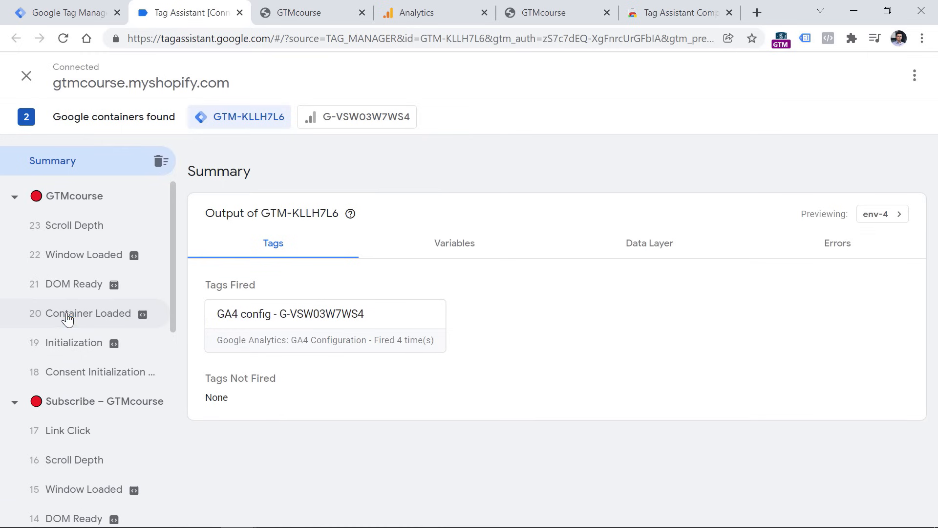
# Step: Inspect the variable values of the Container Loaded event on the latest GTMcourse page
pyautogui.click(67, 319)
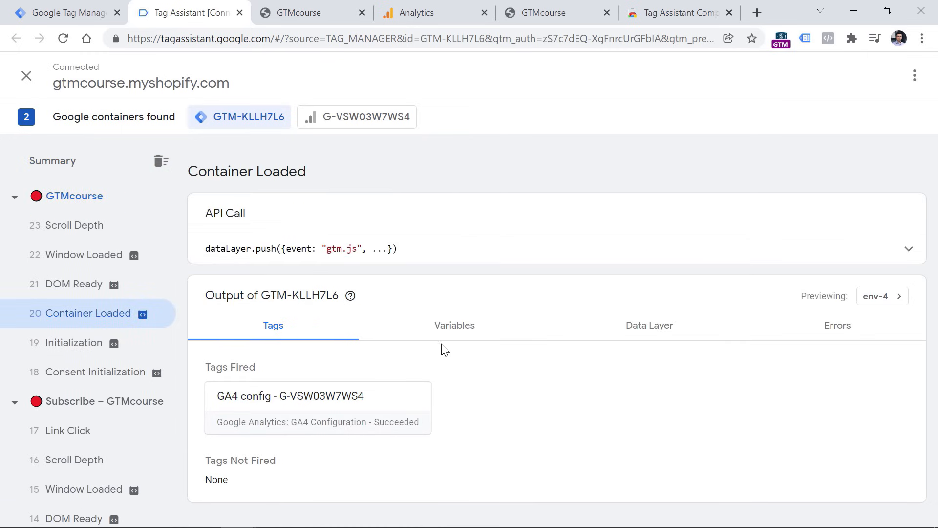
pyautogui.click(454, 332)
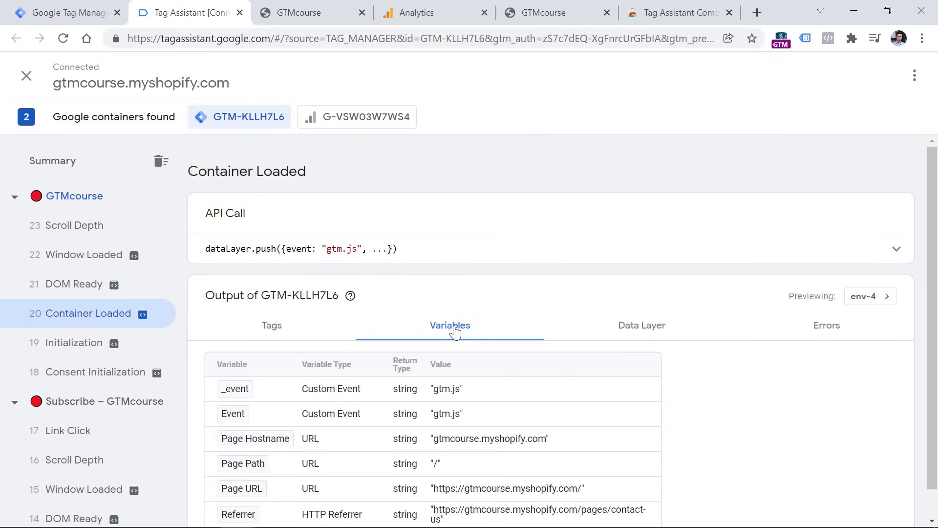
pyautogui.scroll(-1, 367, 363)
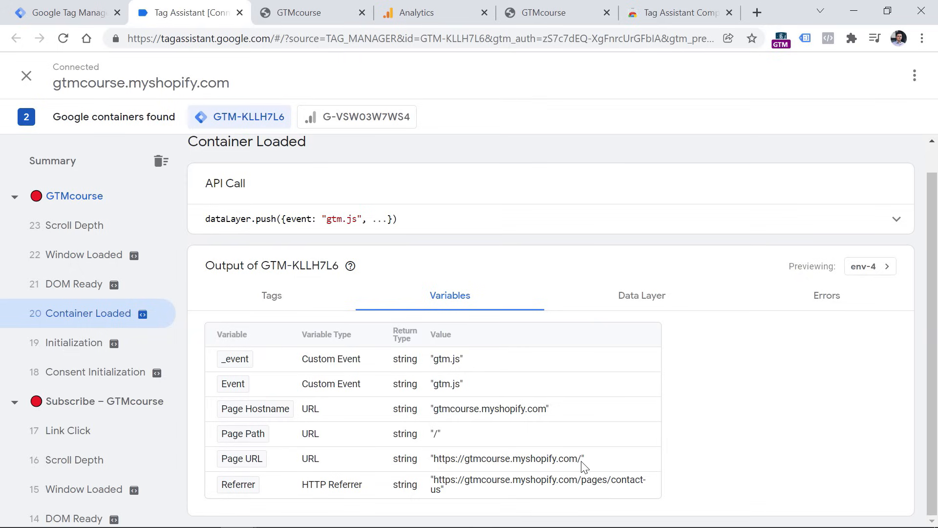
# Step: Check the variables, especially Page URL, plus the data layer and errors for the Subscribe – GTMcourse page's Container Loaded event
pyautogui.scroll(-2, 93, 445)
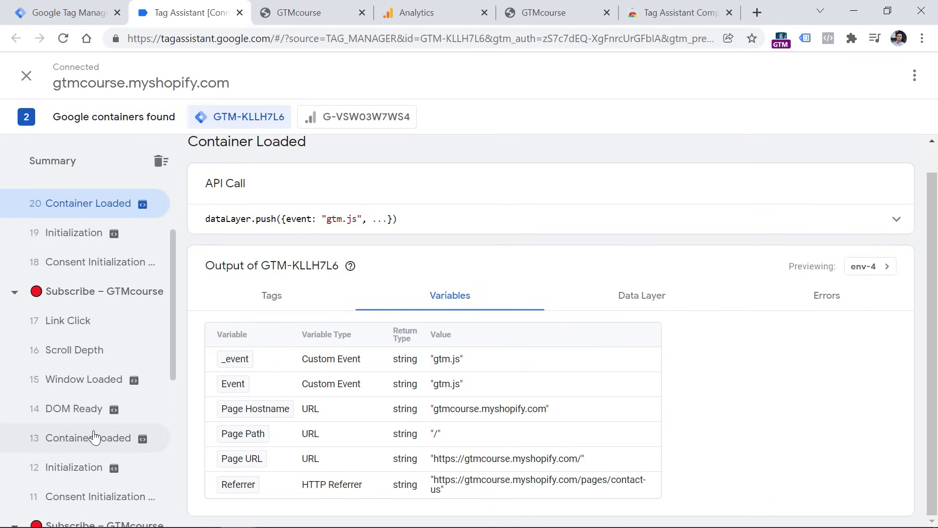
pyautogui.click(95, 437)
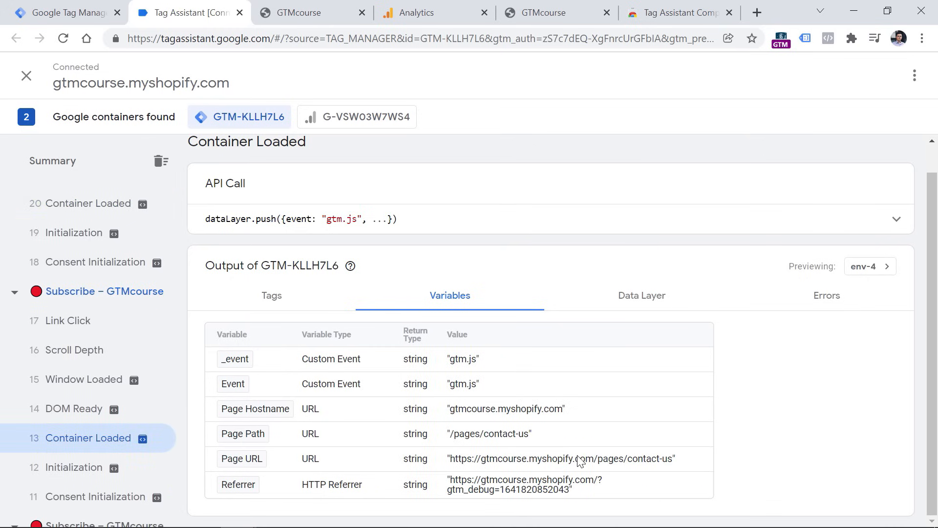
pyautogui.moveTo(573, 458); pyautogui.dragTo(711, 464)
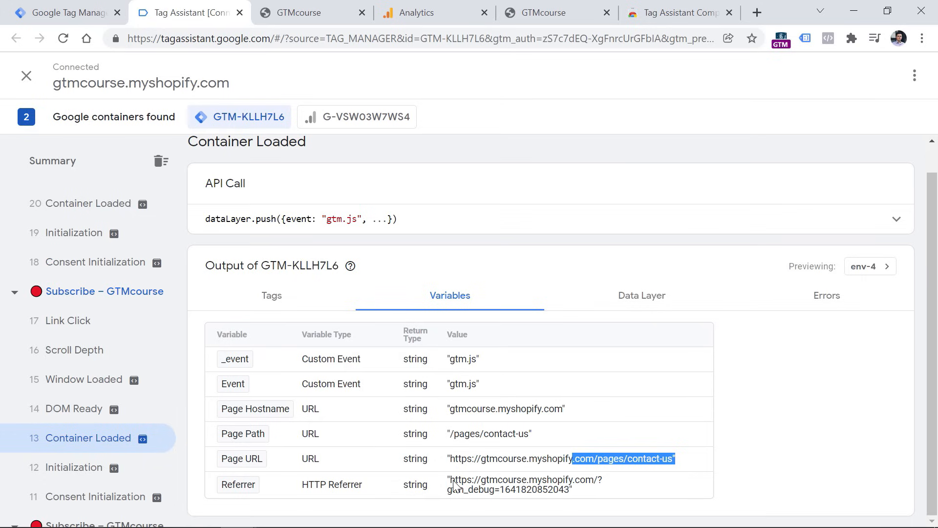
pyautogui.moveTo(455, 460); pyautogui.dragTo(632, 460)
pyautogui.click(640, 302)
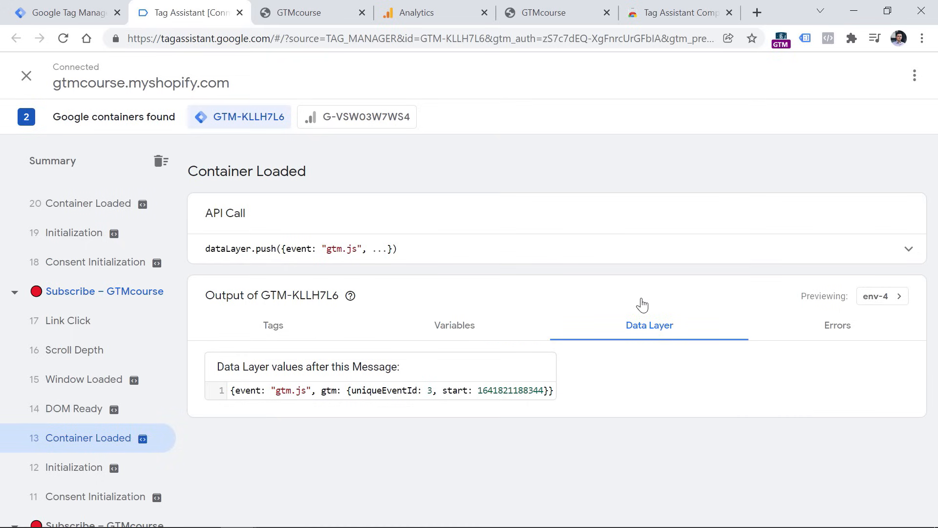
pyautogui.click(825, 330)
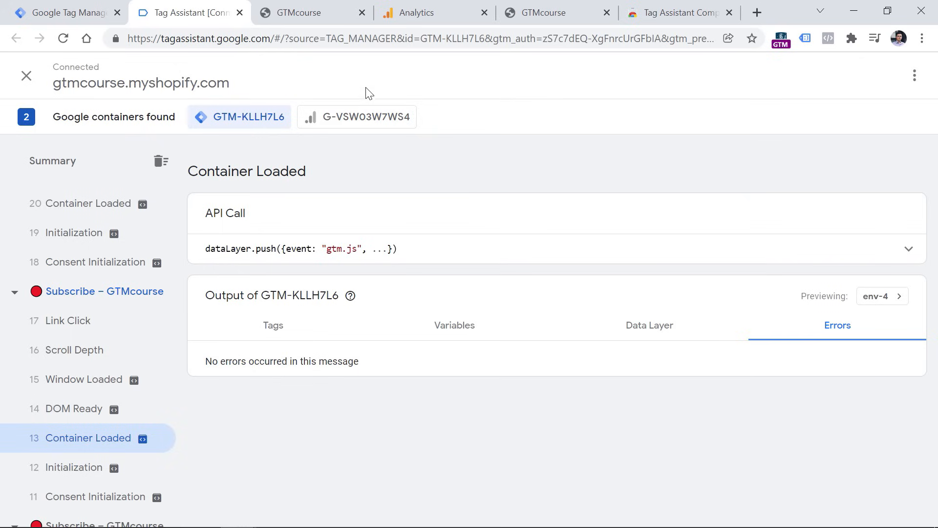
# Step: Switch to the G-VSW03W7WS4 container, inspect the Page View hit sent on the latest GTMcourse page, and close the hit details
pyautogui.click(360, 123)
pyautogui.scroll(3, 104, 236)
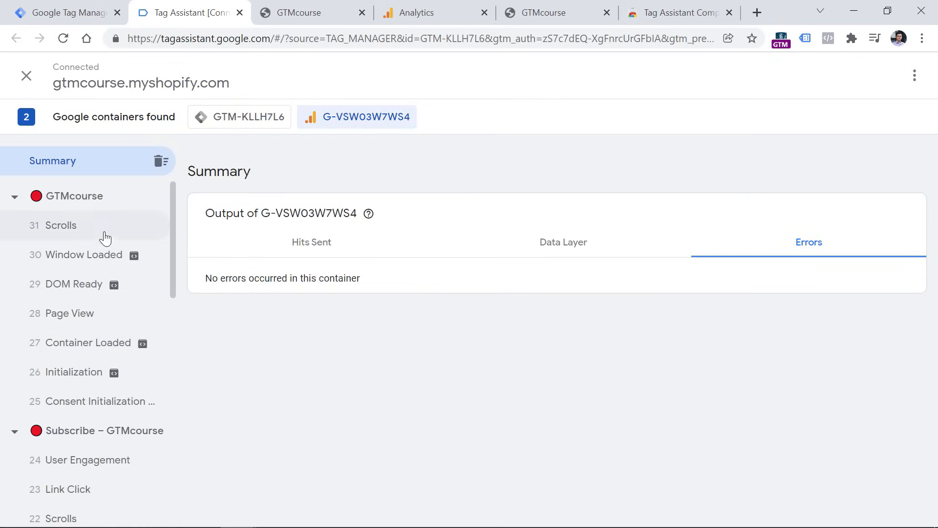
pyautogui.click(84, 318)
pyautogui.click(319, 334)
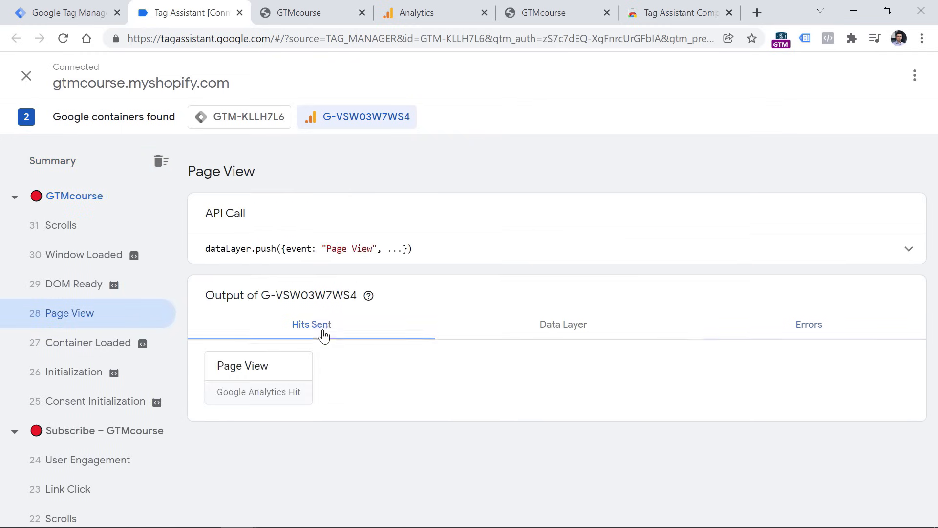
pyautogui.click(256, 374)
pyautogui.scroll(-1, 300, 307)
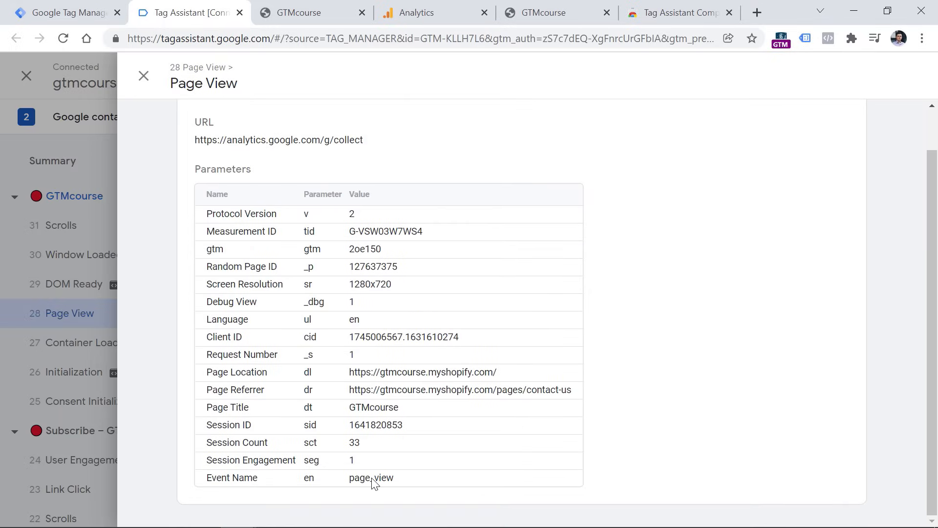
pyautogui.press('Escape')
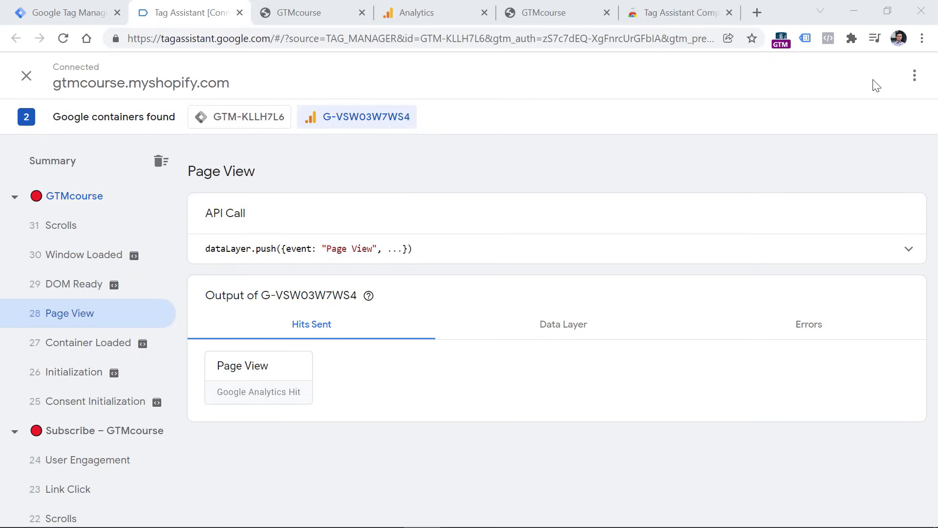
# Step: Compare the shareable debug links for Global site tags (gtag.js) with and without GTM-KLLH7L6, and close the sharing dialog
pyautogui.click(914, 78)
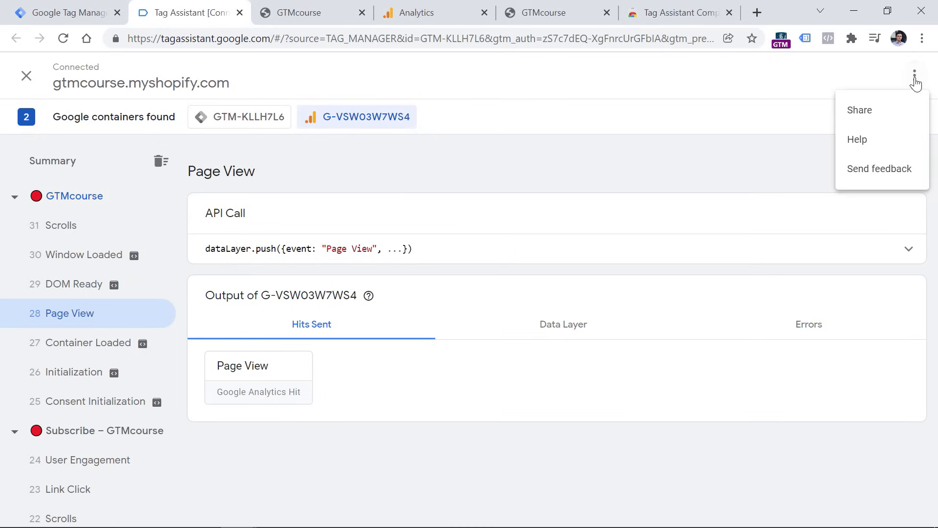
pyautogui.click(882, 117)
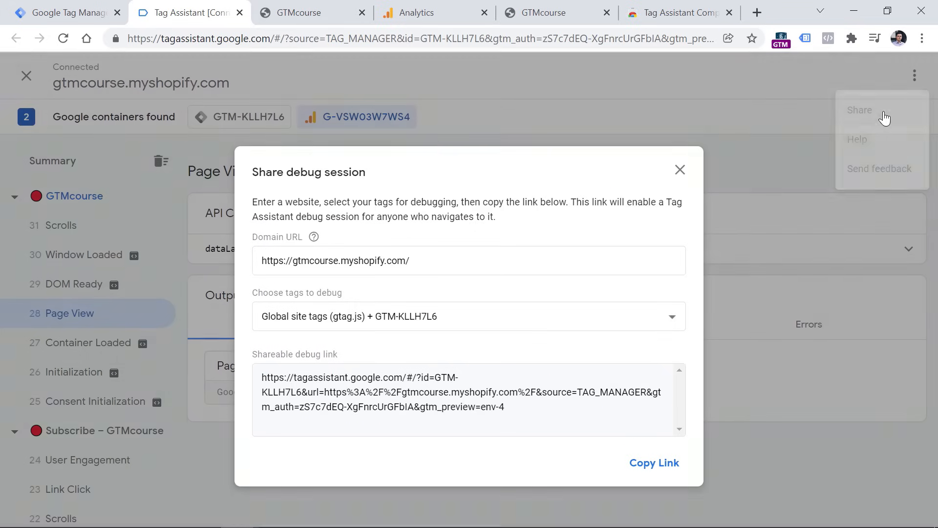
pyautogui.click(355, 323)
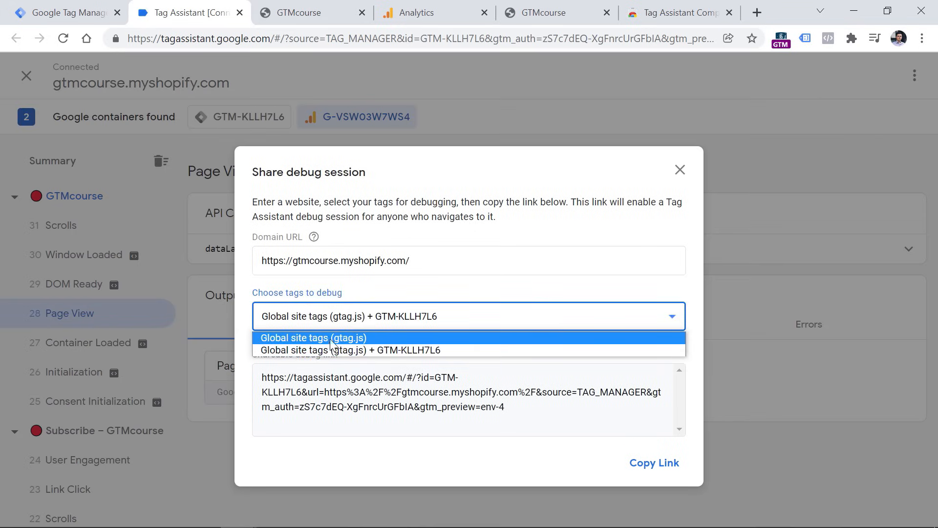
pyautogui.click(336, 338)
pyautogui.click(338, 321)
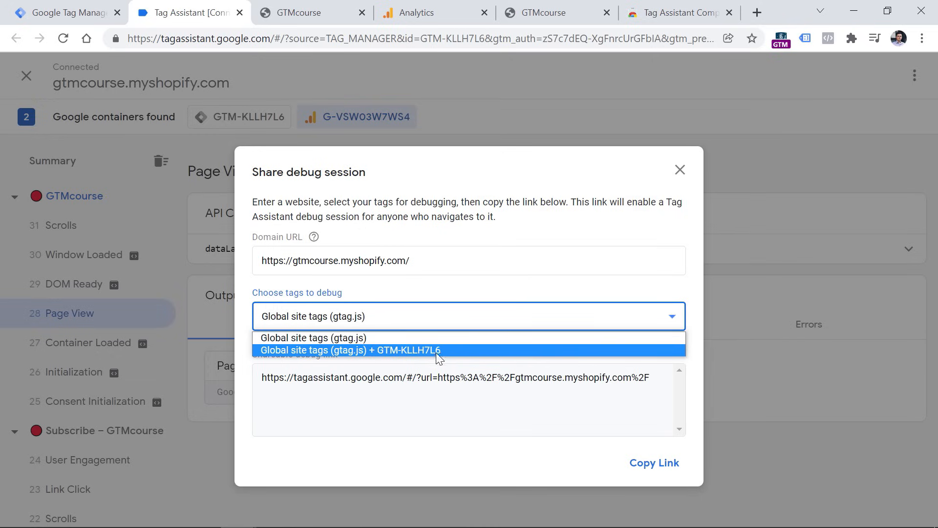
pyautogui.click(370, 350)
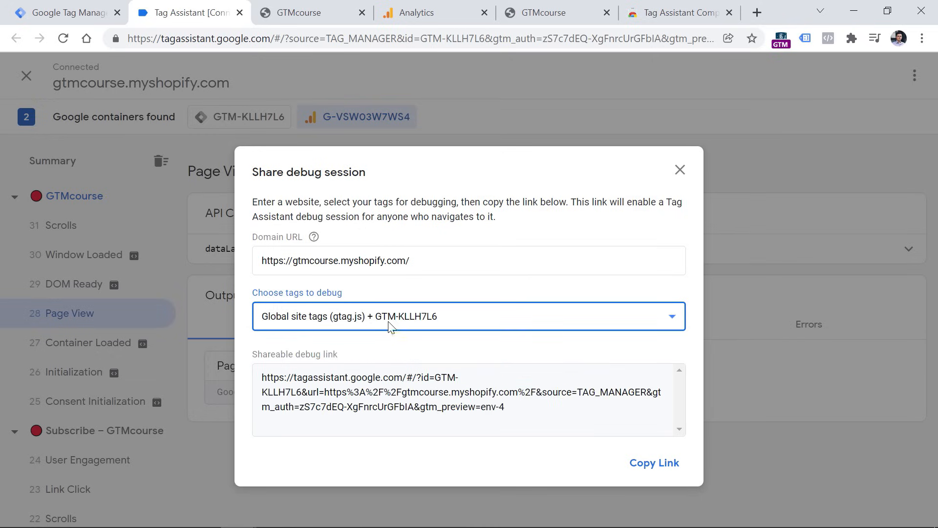
pyautogui.tripleClick(521, 410)
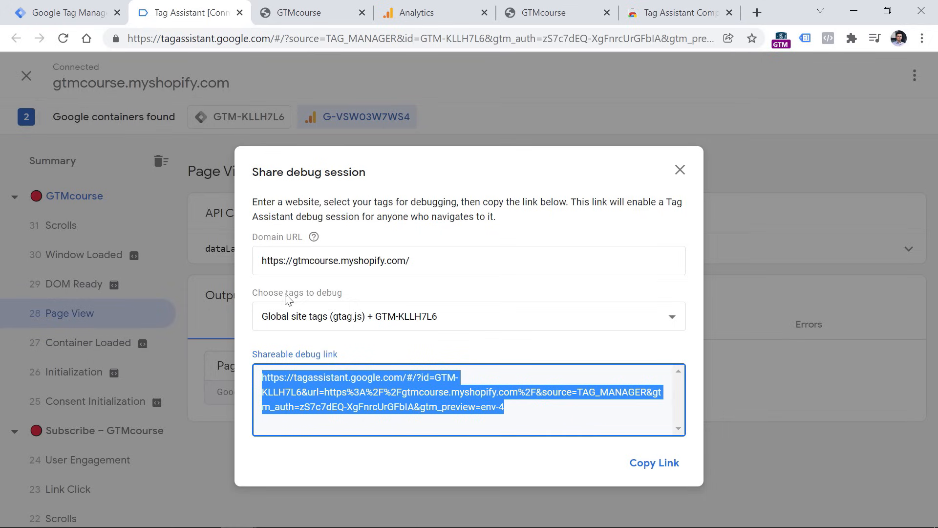
pyautogui.click(214, 248)
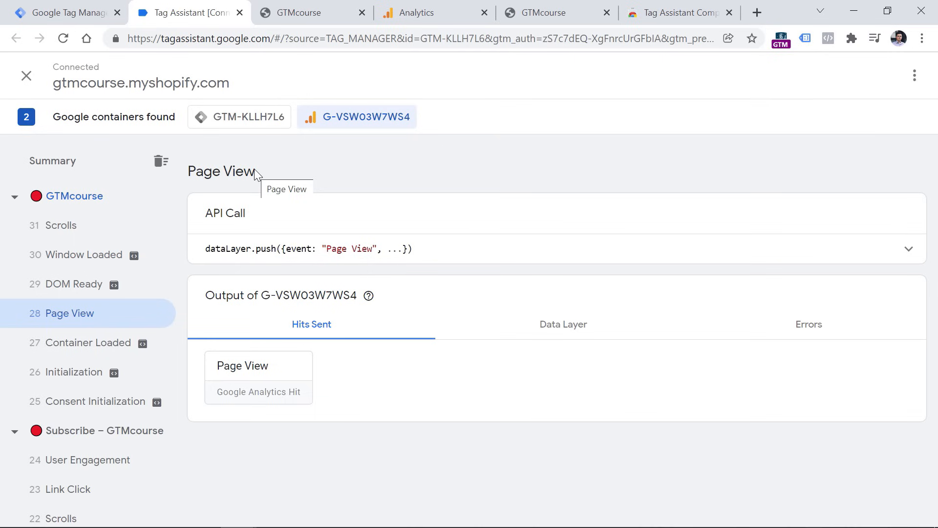
# Step: Clear the recorded debug events, reload the GTMcourse page, and return to Tag Assistant to view the GTM-KLLH7L6 container
pyautogui.scroll(-4, 98, 210)
pyautogui.scroll(4, 97, 210)
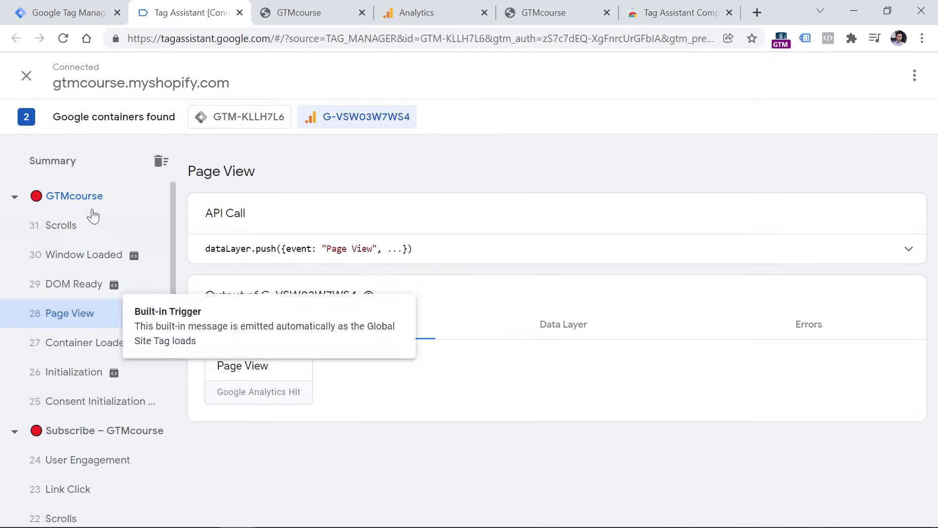
pyautogui.click(163, 163)
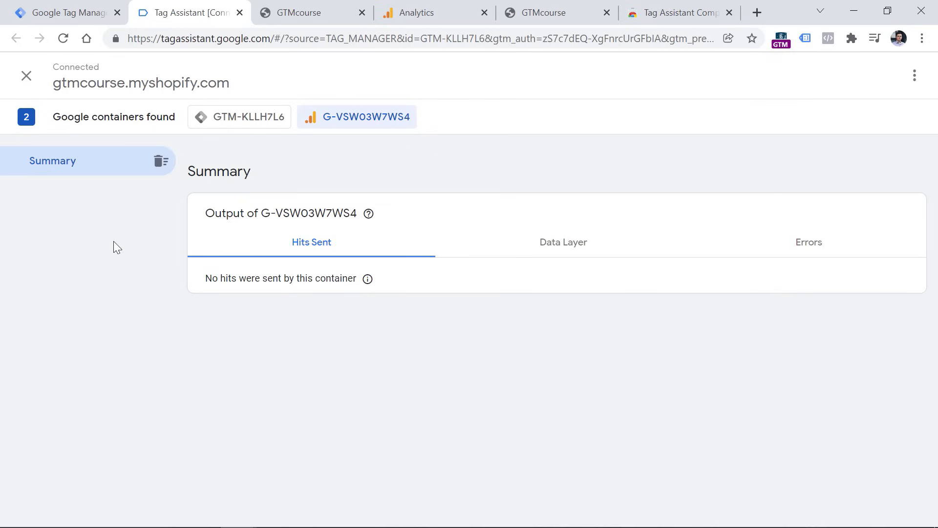
pyautogui.click(324, 10)
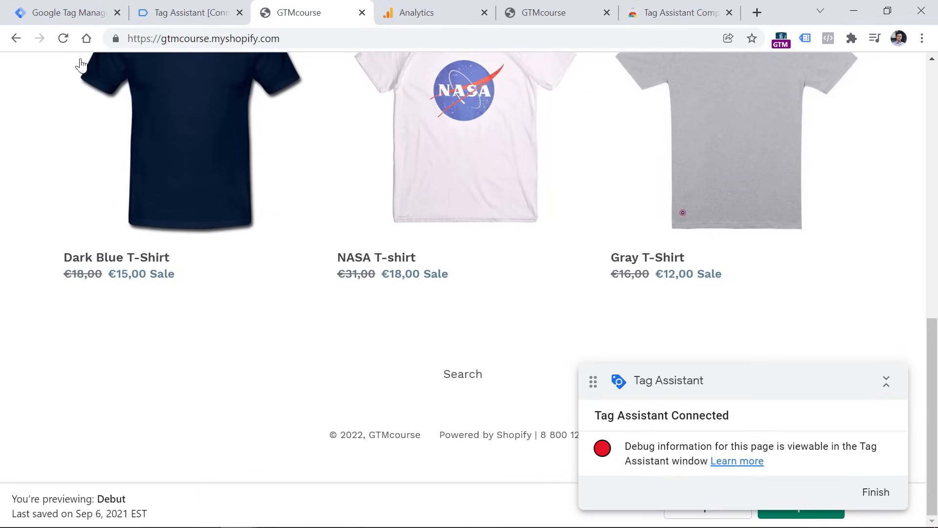
pyautogui.click(63, 38)
pyautogui.click(185, 6)
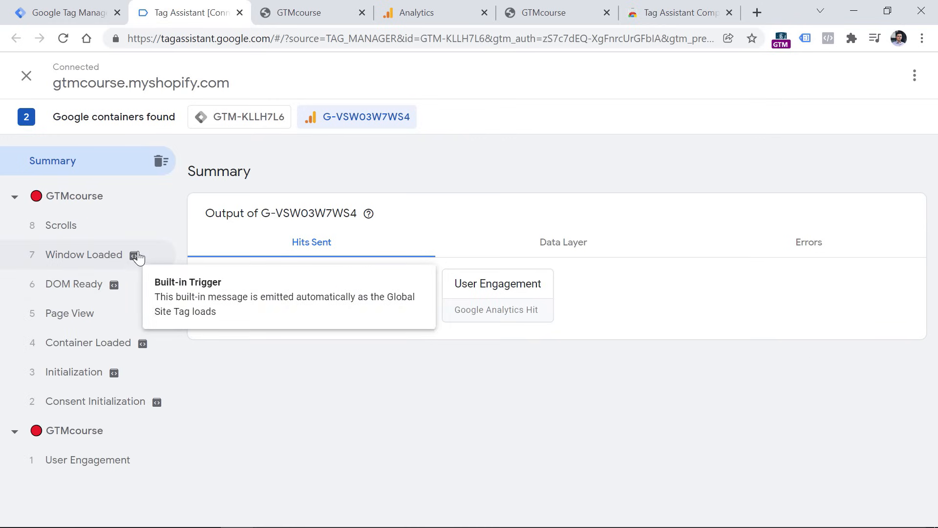
pyautogui.click(245, 117)
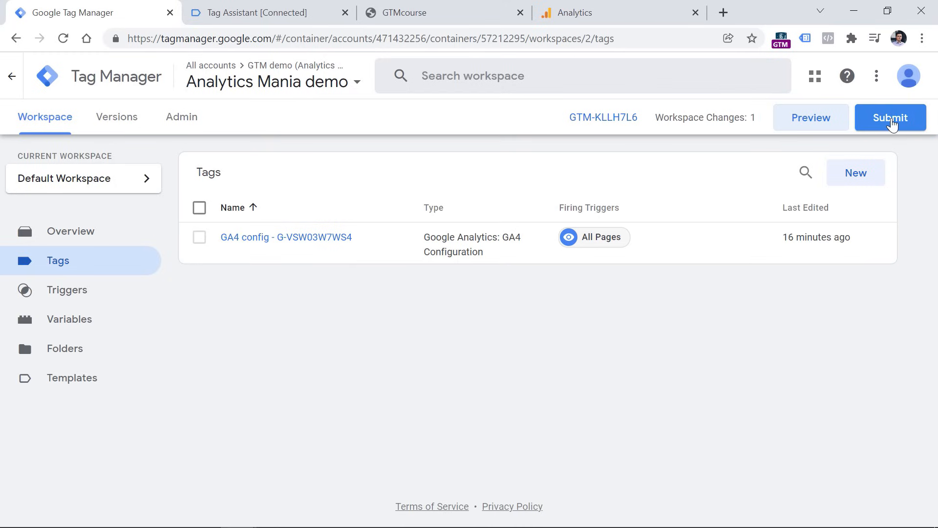
# Step: Submit the workspace changes in Tag Manager and publish them as a version named "Installed GA4"
pyautogui.click(892, 124)
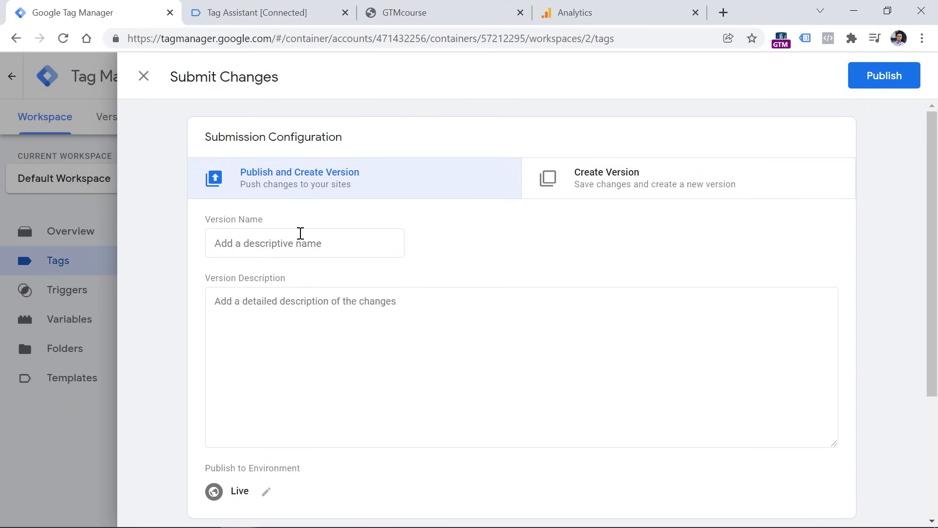
pyautogui.click(301, 233)
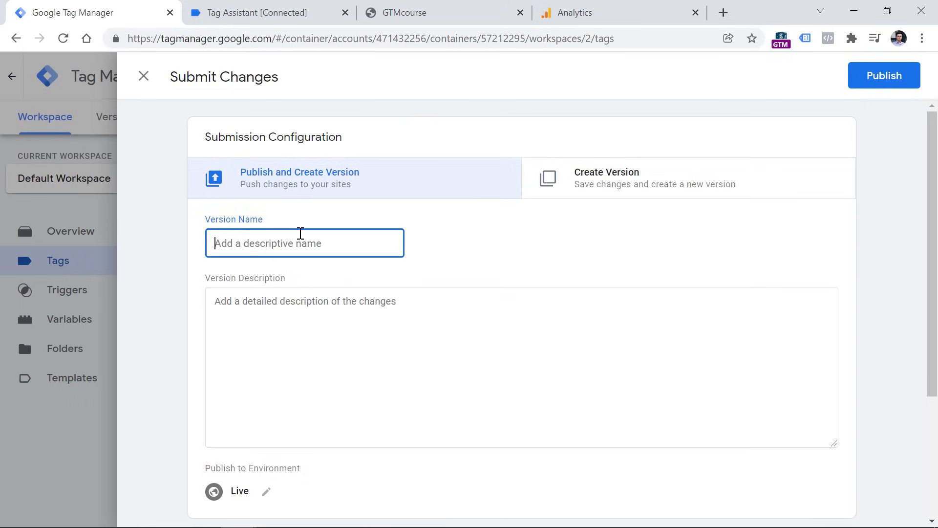
pyautogui.write('Installed GA4')
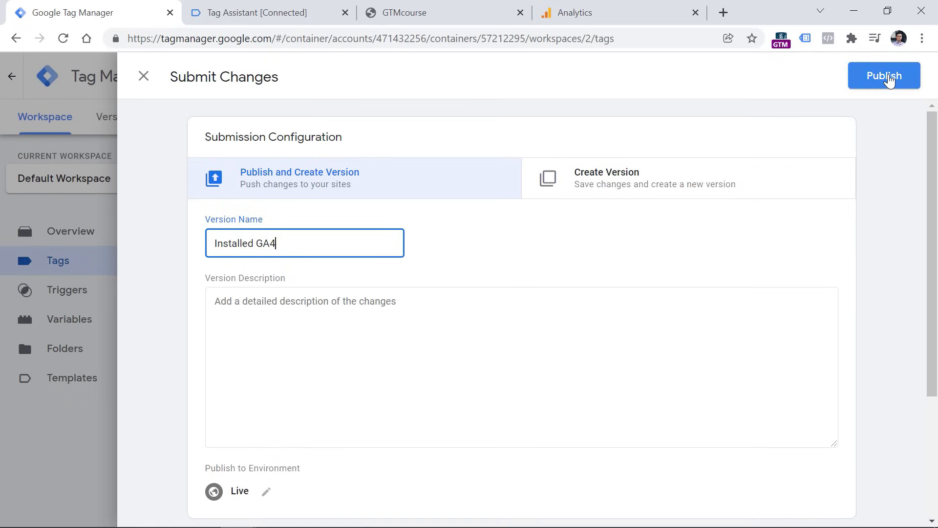
pyautogui.click(888, 79)
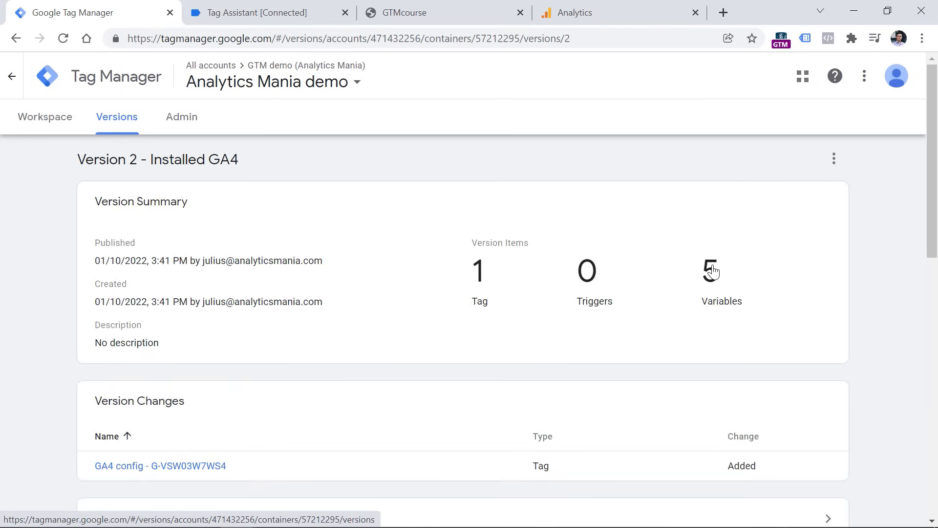
# Step: Open the container's version list, review the tags, triggers and variables in the Installed GA4 version, and close its details
pyautogui.click(122, 120)
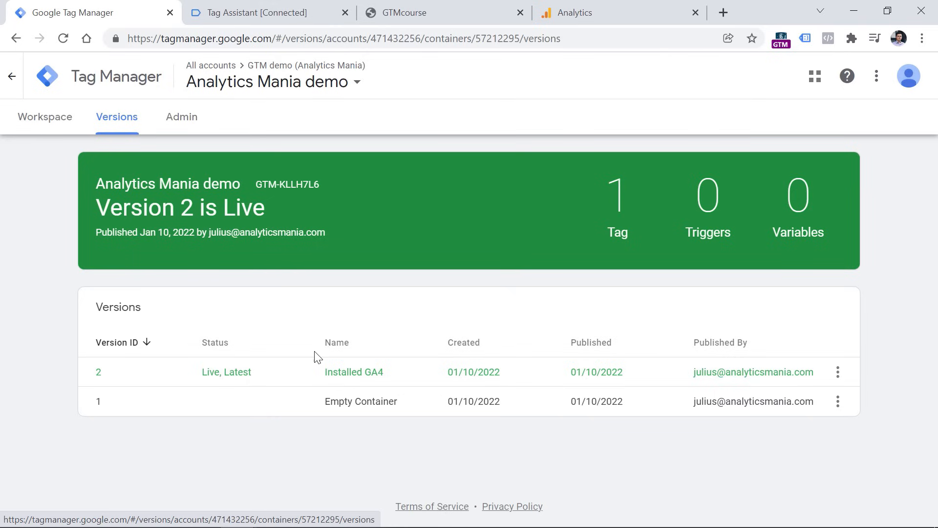
pyautogui.click(323, 373)
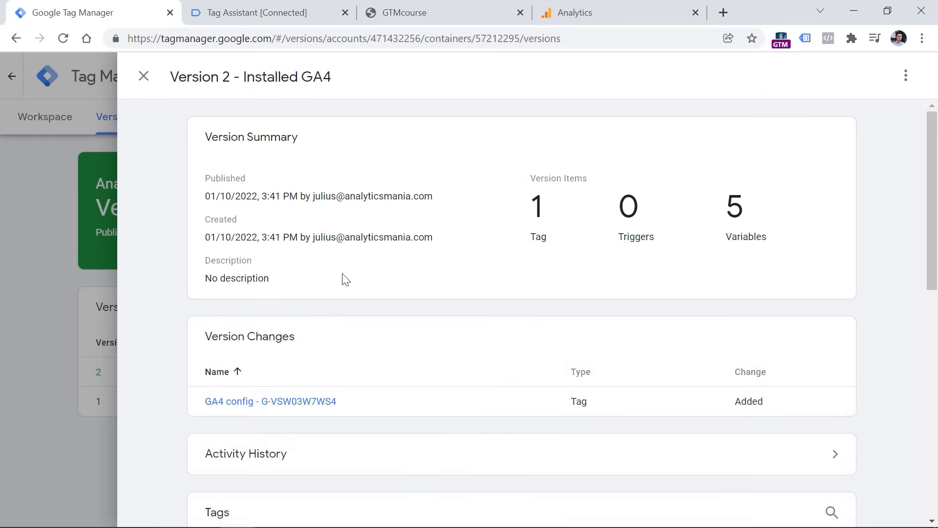
pyautogui.scroll(-9, 336, 274)
pyautogui.scroll(-2, 342, 273)
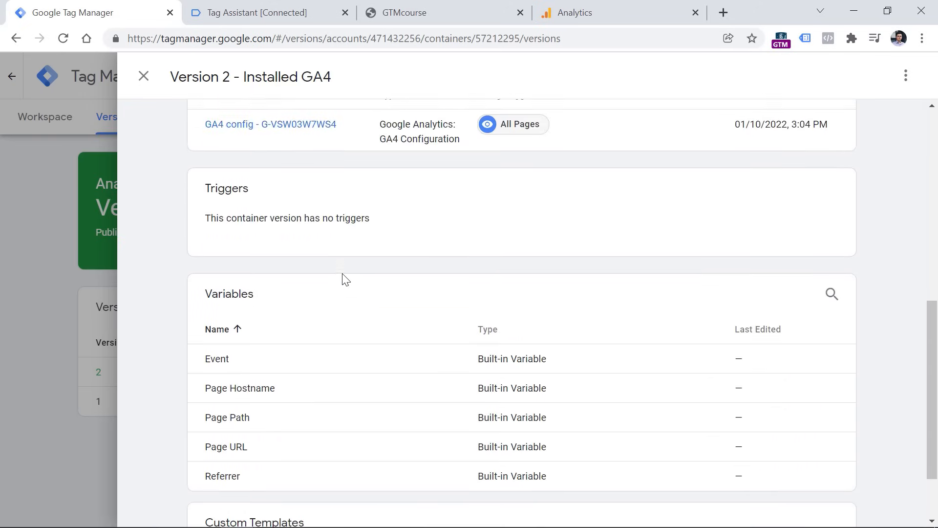
pyautogui.scroll(9, 342, 273)
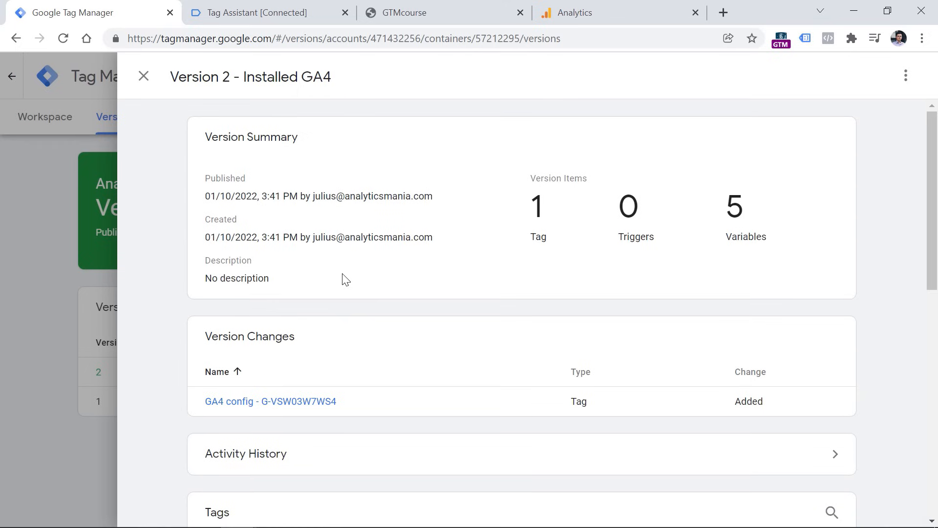
pyautogui.click(144, 77)
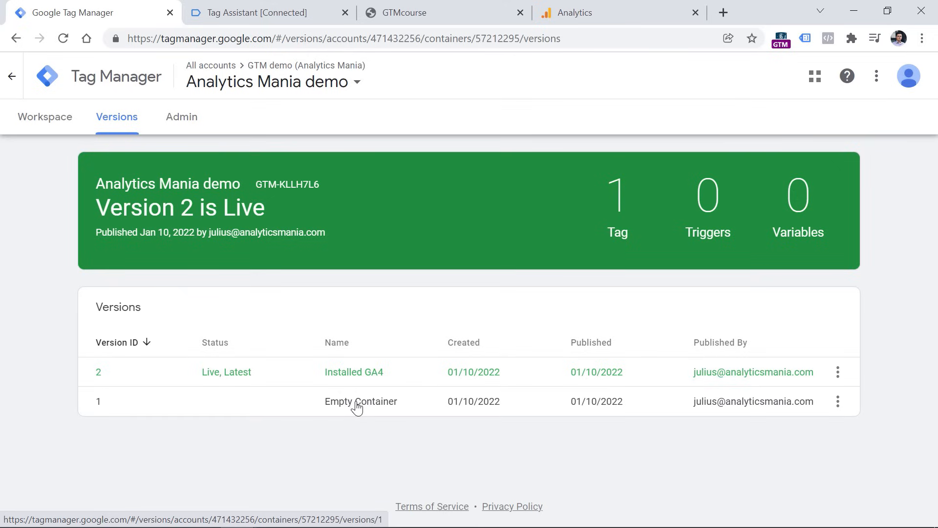
# Step: Roll the container back by publishing version 1, Empty Container, to the Live environment
pyautogui.click(838, 401)
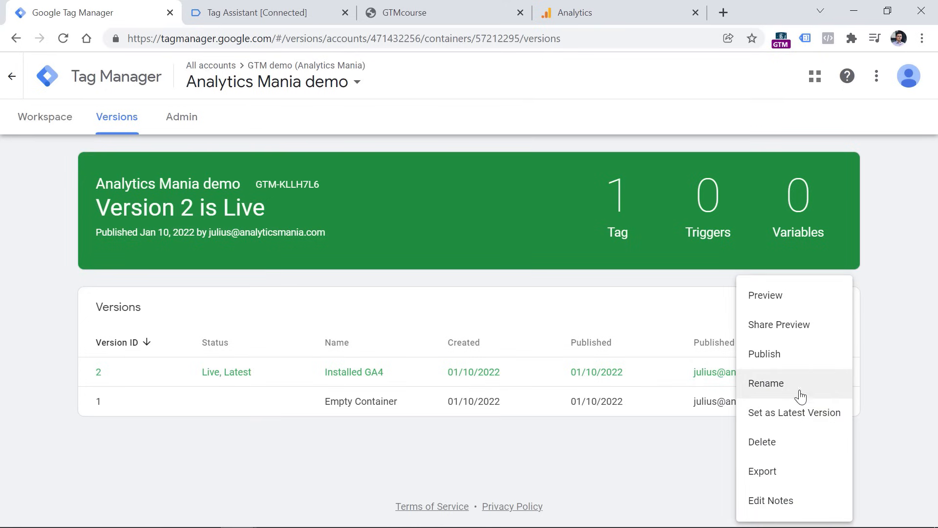
pyautogui.click(774, 359)
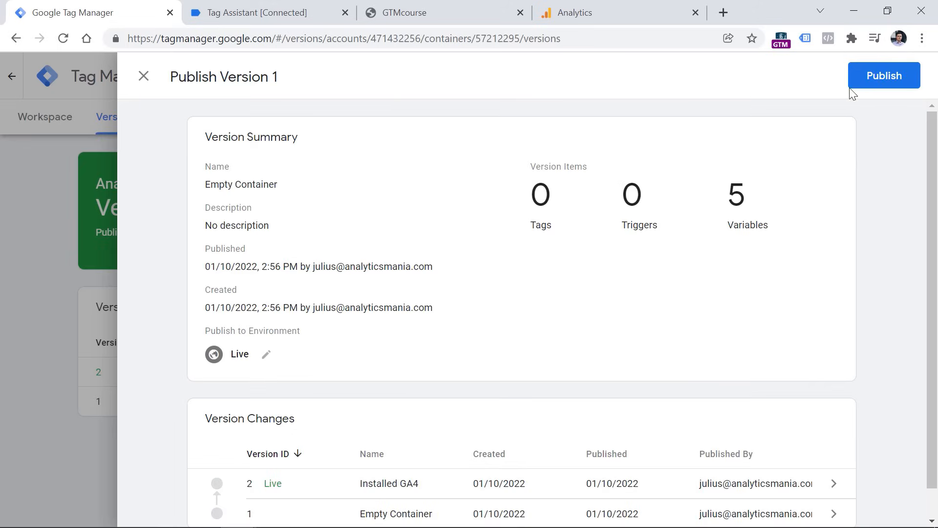
pyautogui.click(869, 84)
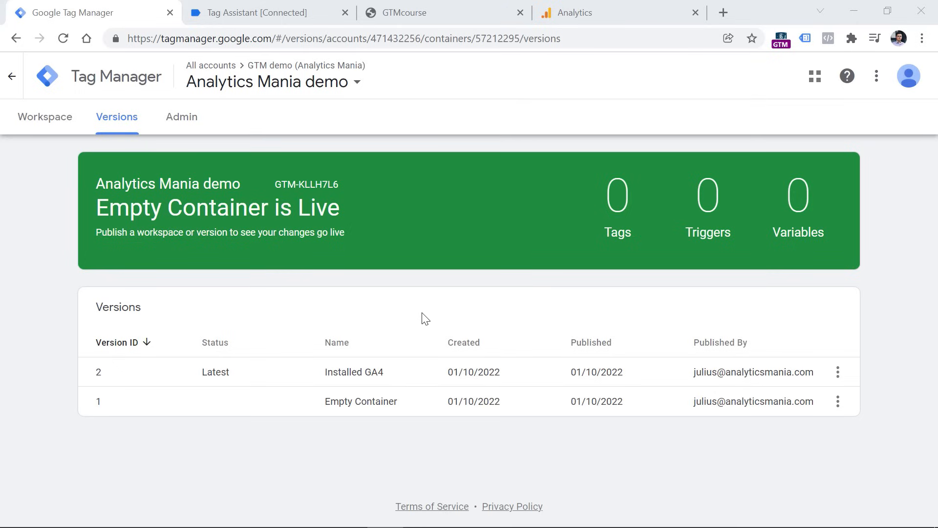
# Step: Submit and publish the workspace as a new version named "Quick fixes", and return to the container's version list
pyautogui.click(46, 116)
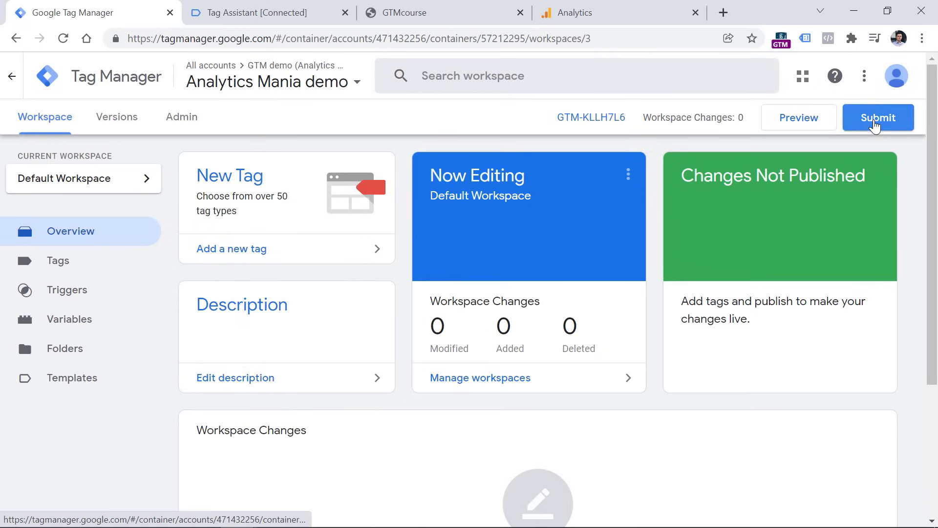
pyautogui.click(874, 126)
pyautogui.click(306, 243)
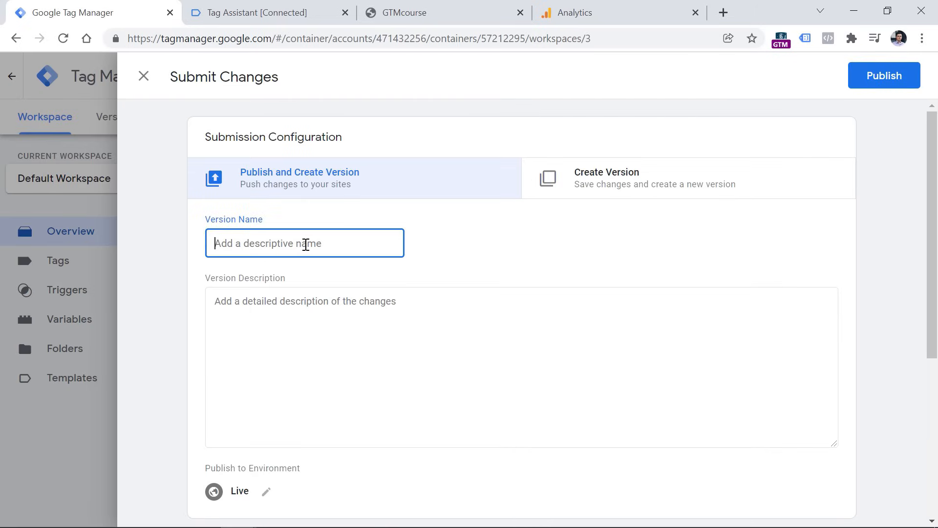
pyautogui.write('Quick fixes')
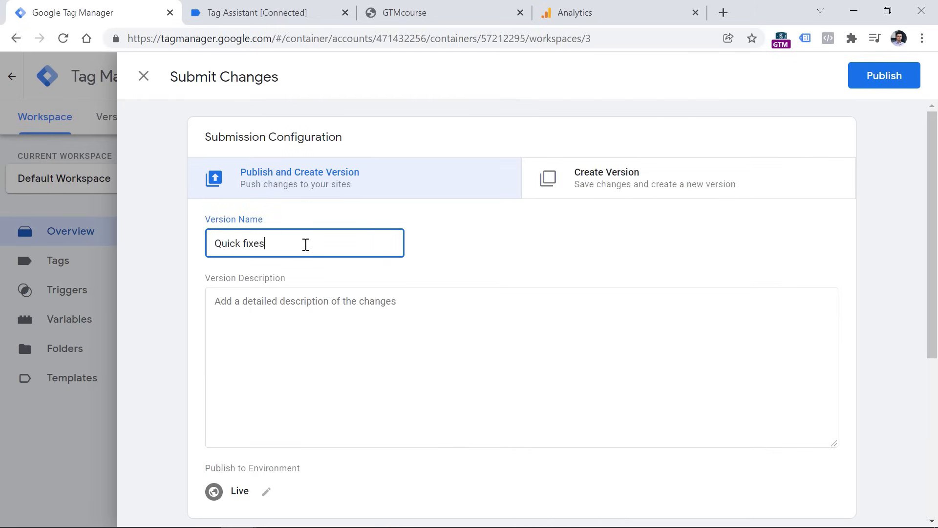
pyautogui.click(279, 300)
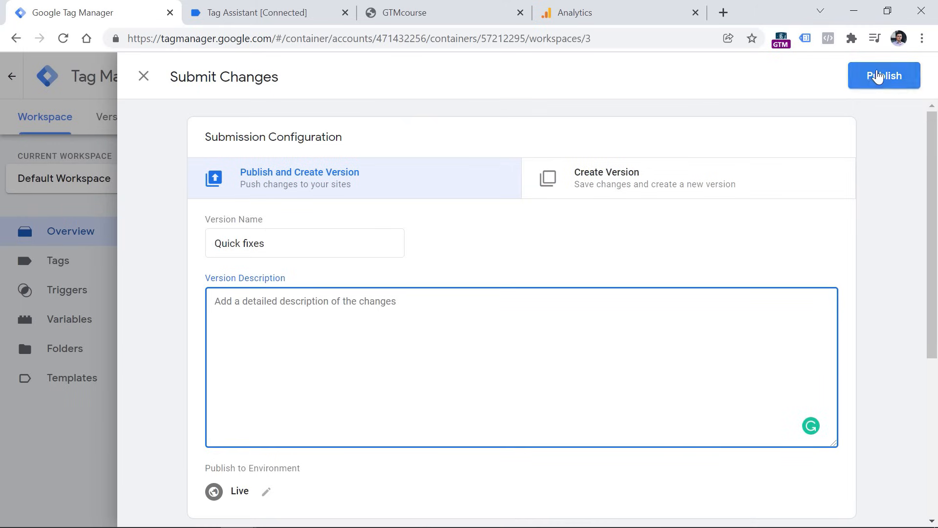
pyautogui.click(879, 76)
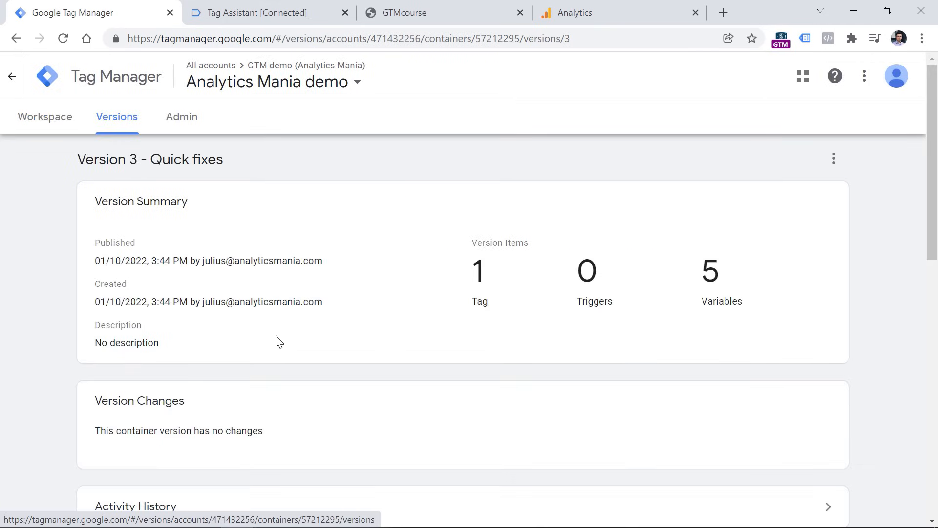
pyautogui.click(118, 124)
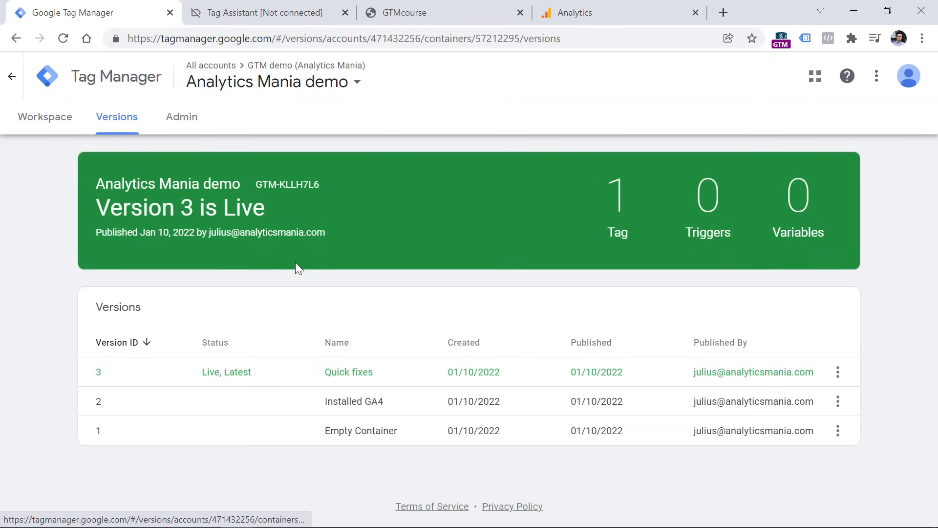
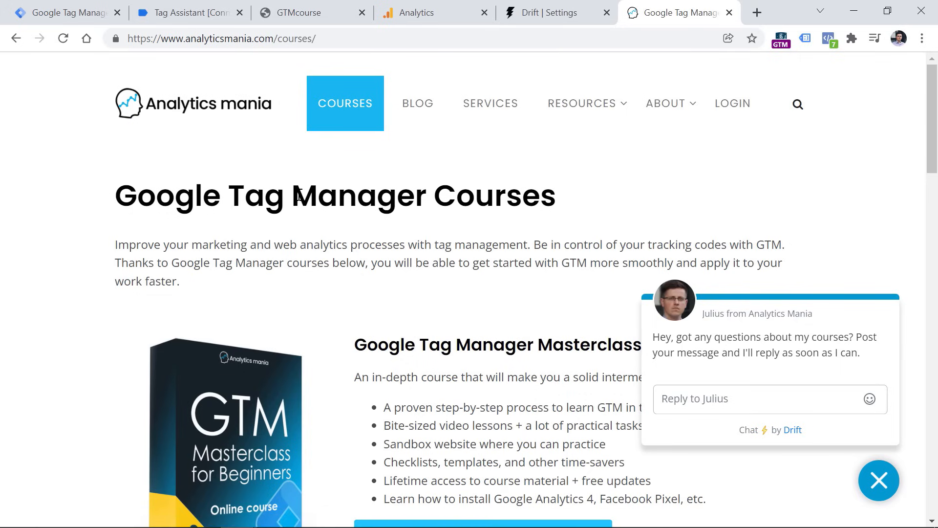
# Step: In the Drift Widget settings, open the JavaScript installation instructions and copy the Drift code snippet
pyautogui.click(785, 402)
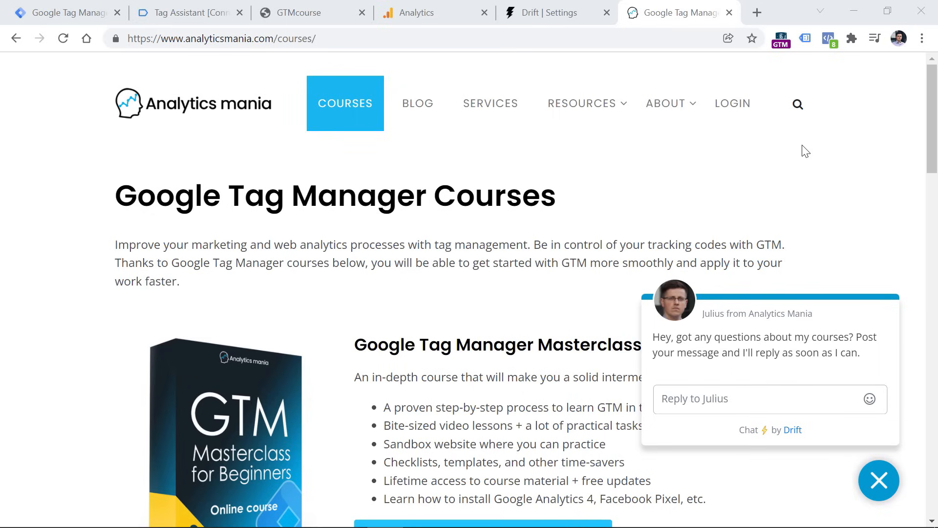
pyautogui.click(552, 12)
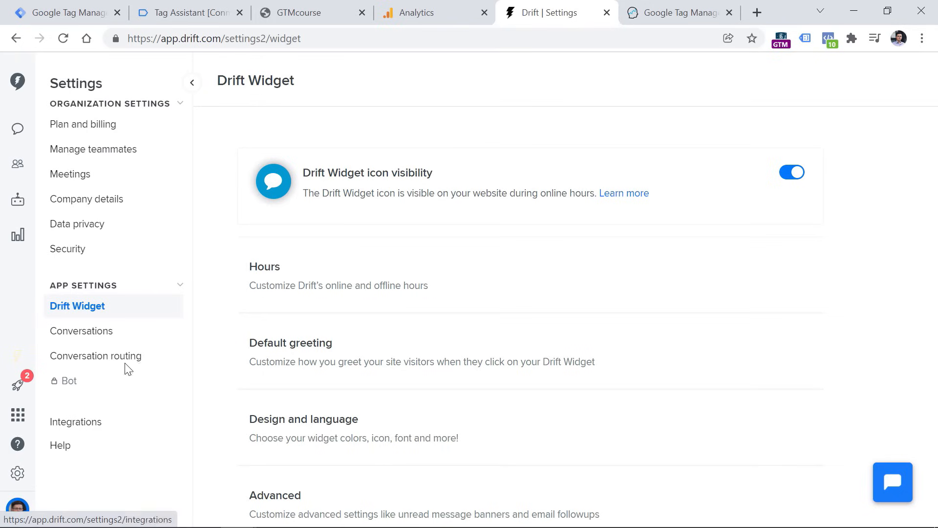
pyautogui.scroll(-3, 337, 334)
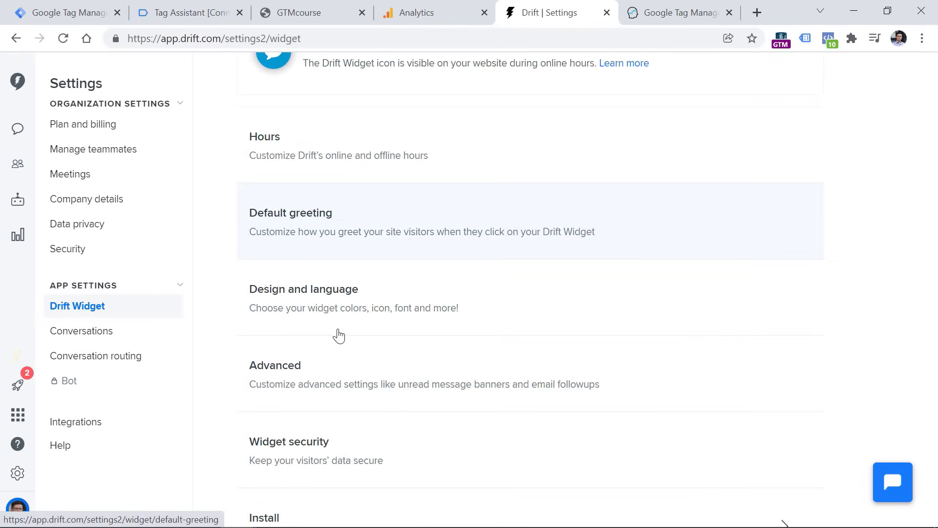
pyautogui.scroll(-2, 323, 371)
pyautogui.click(294, 433)
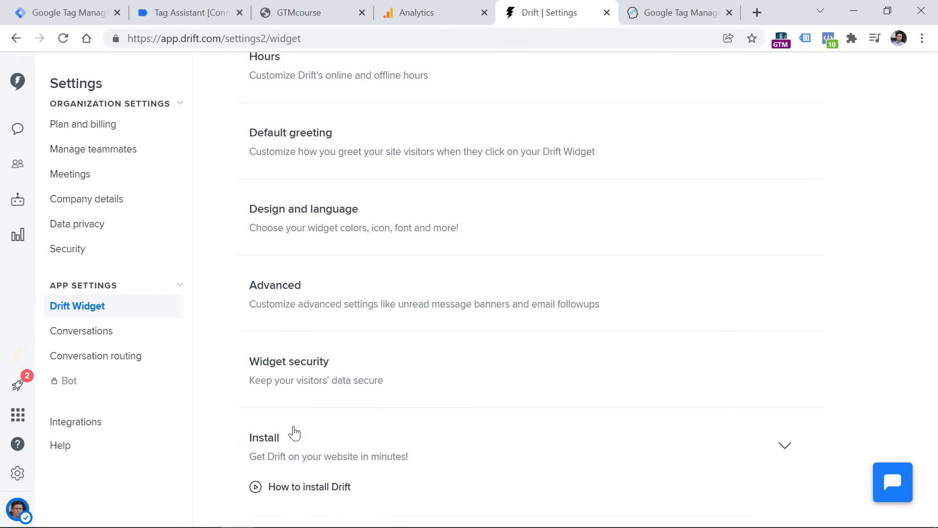
pyautogui.scroll(-3, 362, 404)
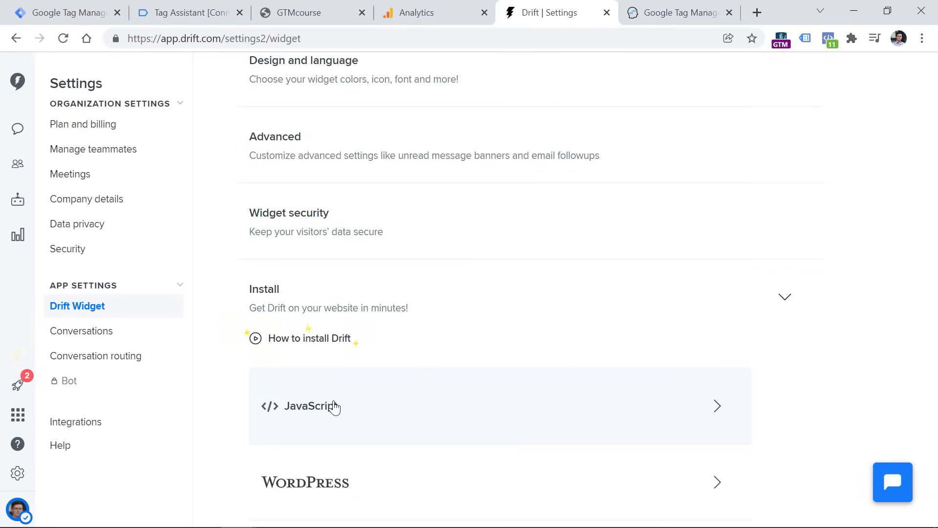
pyautogui.click(334, 406)
pyautogui.scroll(-3, 342, 395)
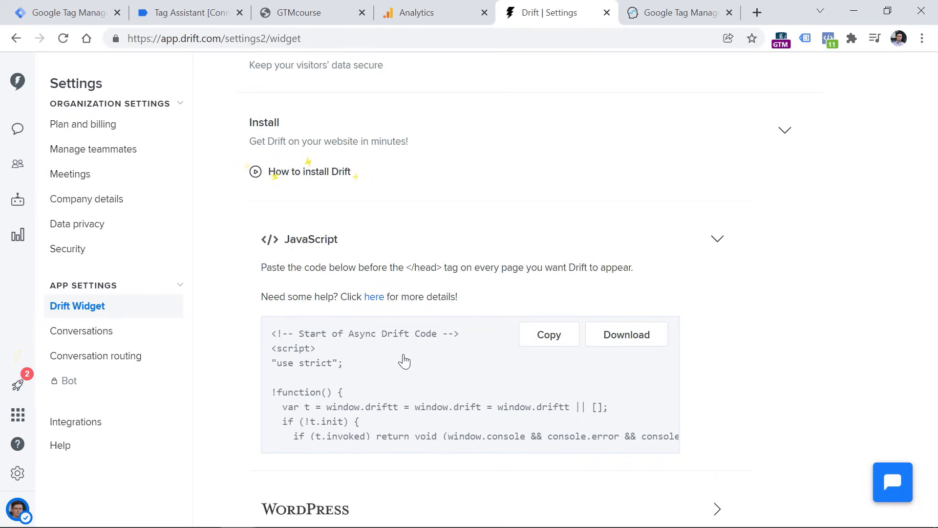
pyautogui.click(544, 336)
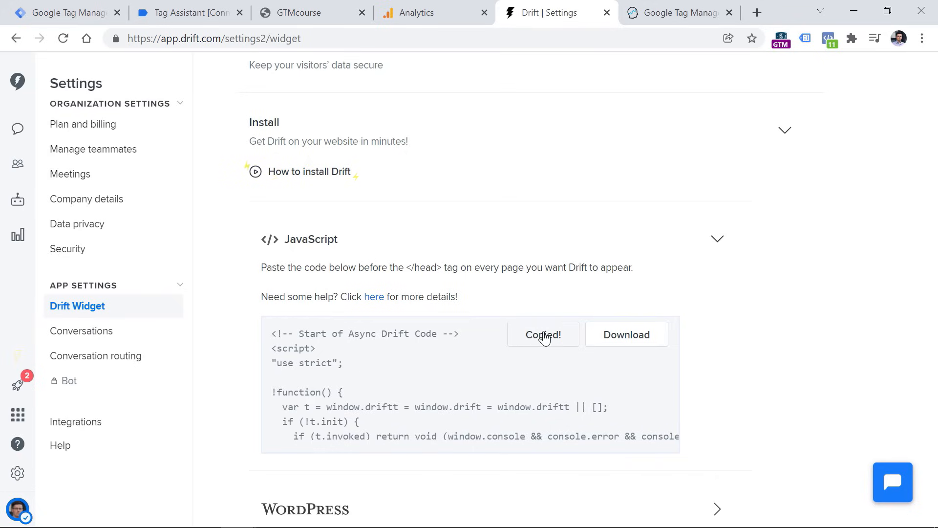
# Step: Switch to Tag Manager and create a new tag of type Custom HTML in the Default Workspace
pyautogui.click(85, 16)
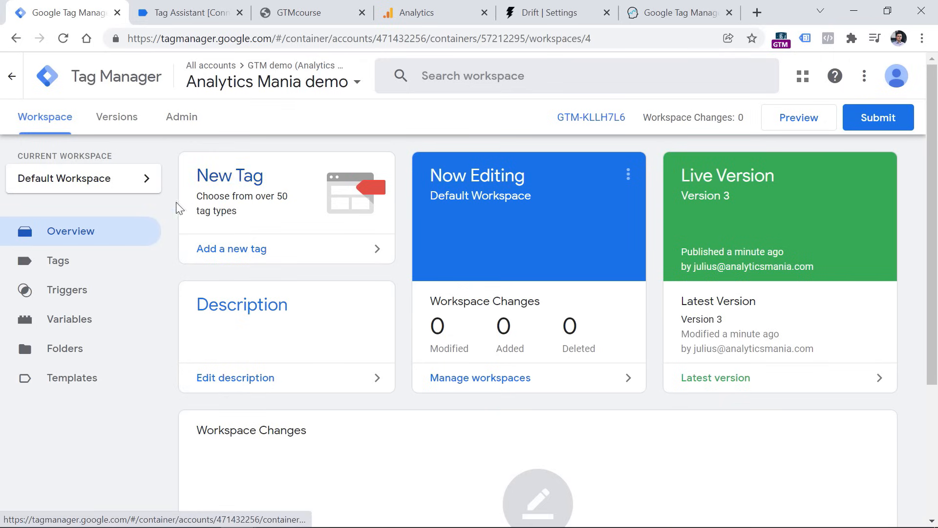
pyautogui.click(70, 260)
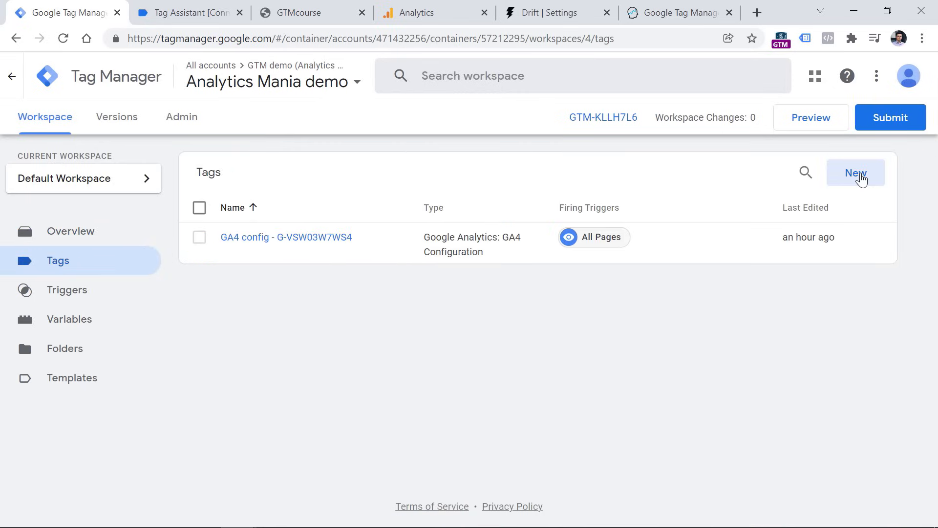
pyautogui.click(857, 179)
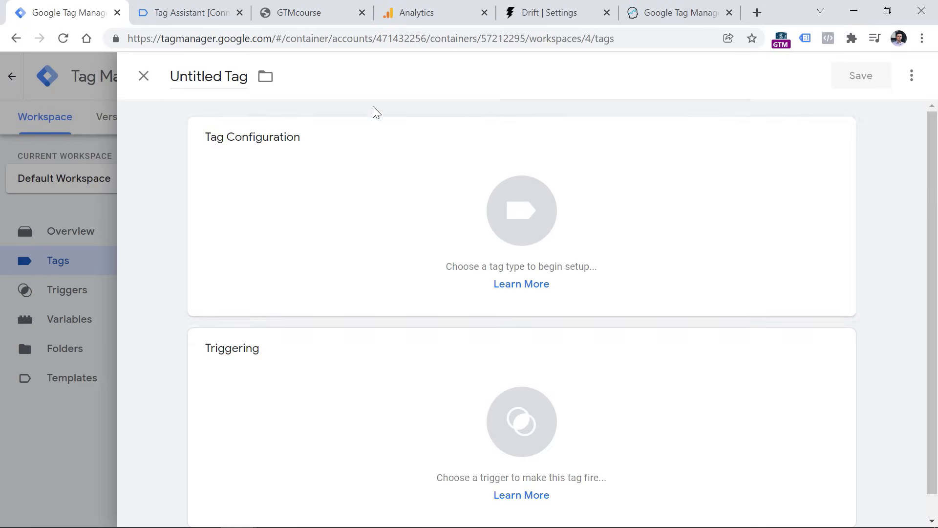
pyautogui.click(446, 184)
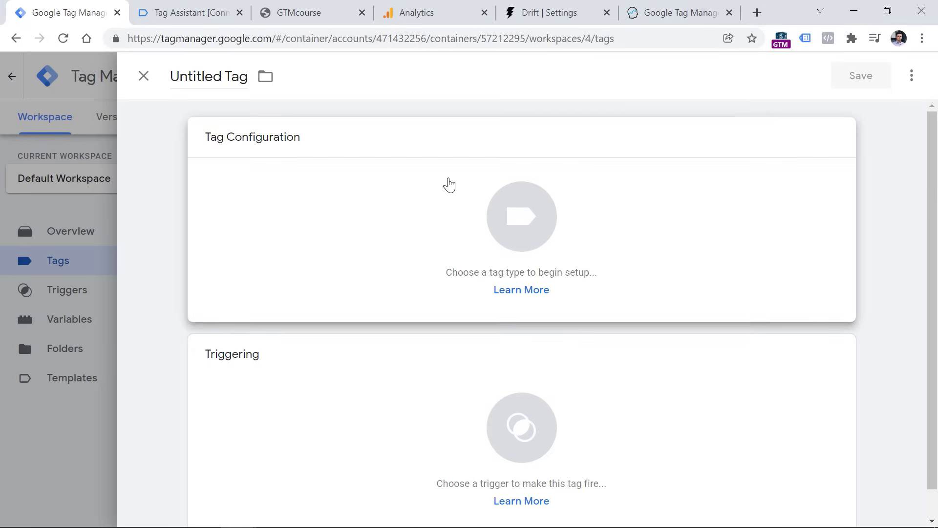
pyautogui.scroll(-3, 606, 269)
pyautogui.scroll(-2, 606, 269)
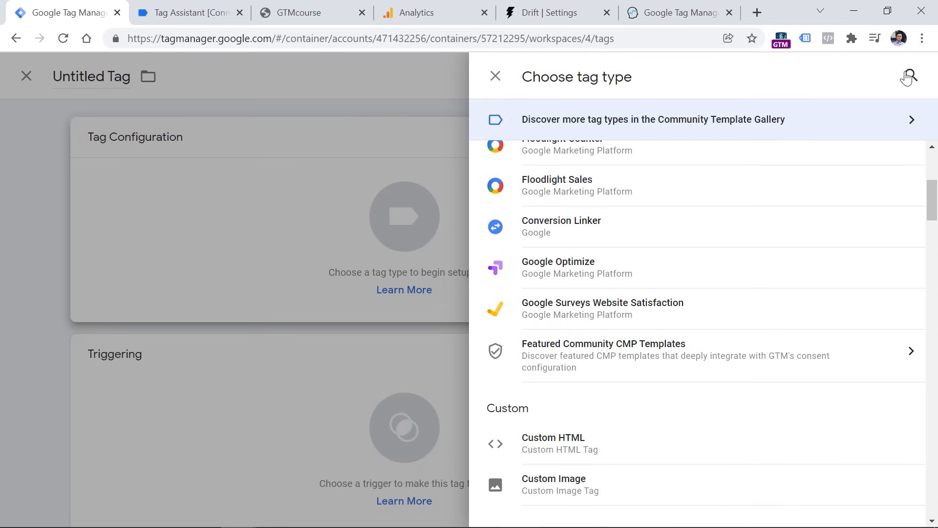
pyautogui.click(546, 443)
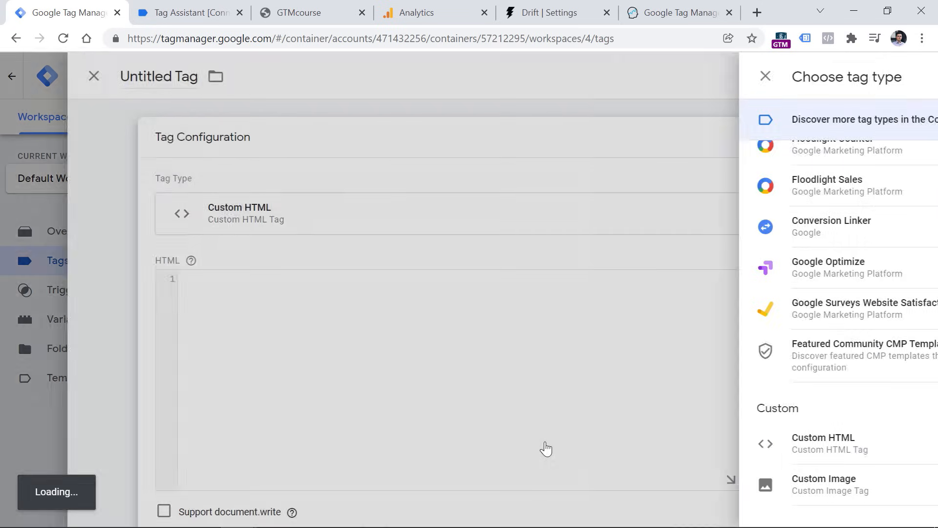
# Step: Paste the copied Drift code into the tag's HTML and check its opening and closing script tags
pyautogui.click(352, 353)
pyautogui.hotkey('ctrl', 'v')
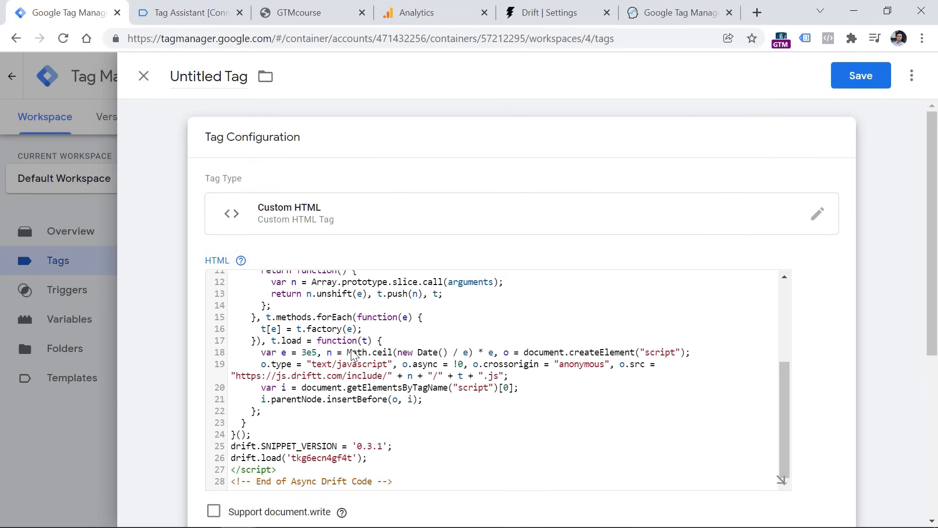
pyautogui.scroll(3, 351, 349)
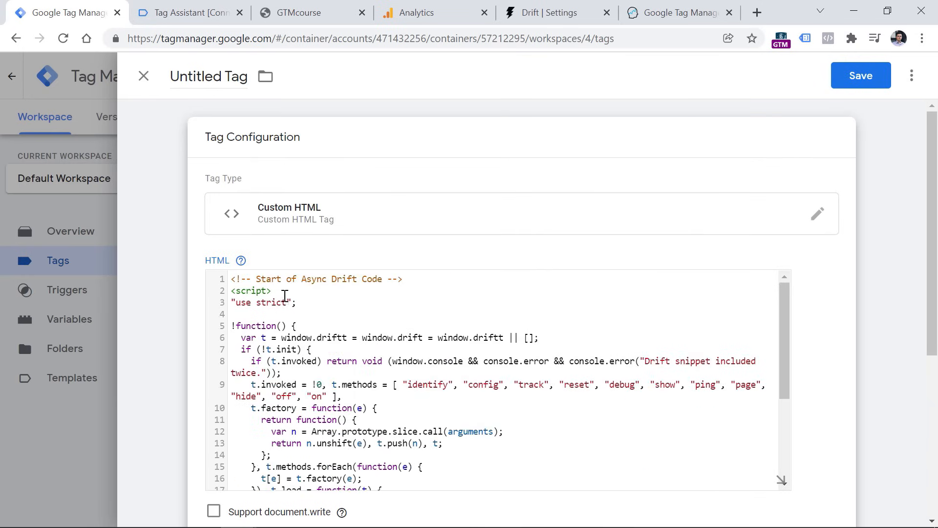
pyautogui.click(271, 291)
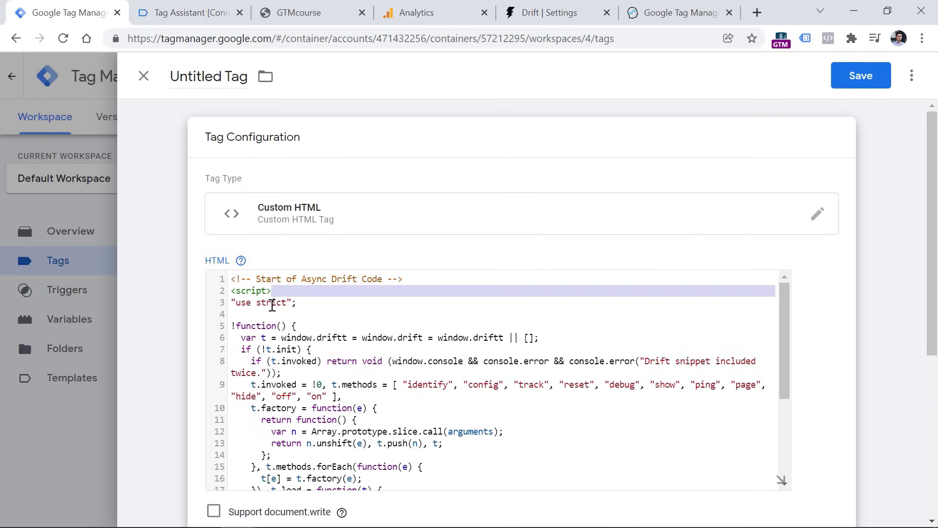
pyautogui.scroll(-3, 272, 303)
pyautogui.click(277, 471)
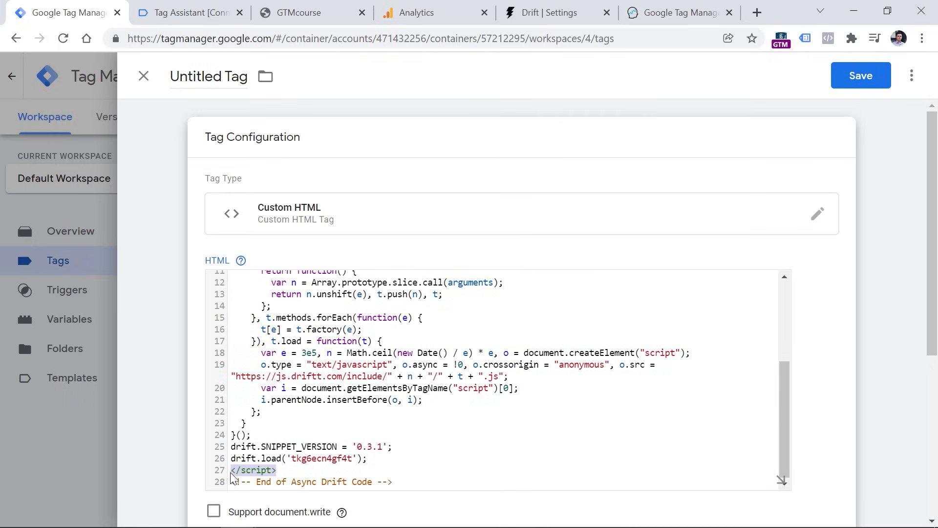
# Step: Name the untitled tag "cHTML - Drift"
pyautogui.click(202, 78)
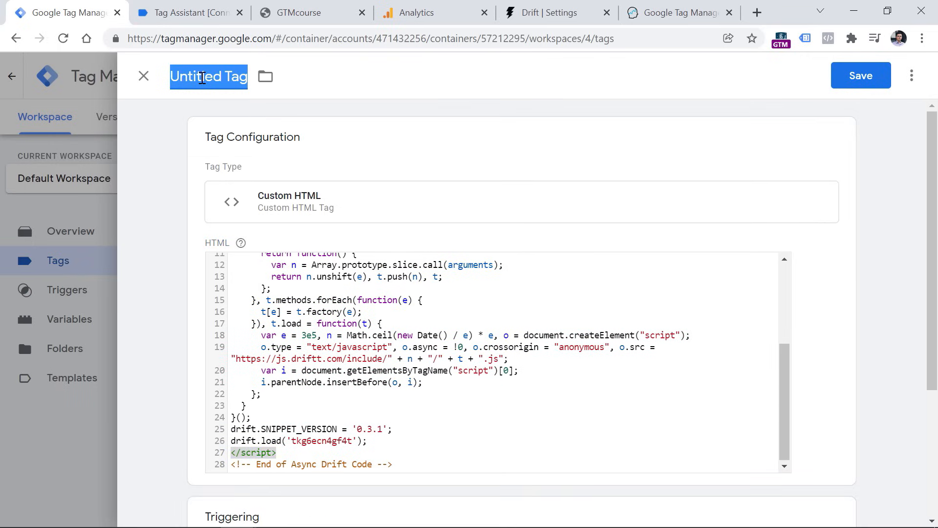
pyautogui.write('cHT')
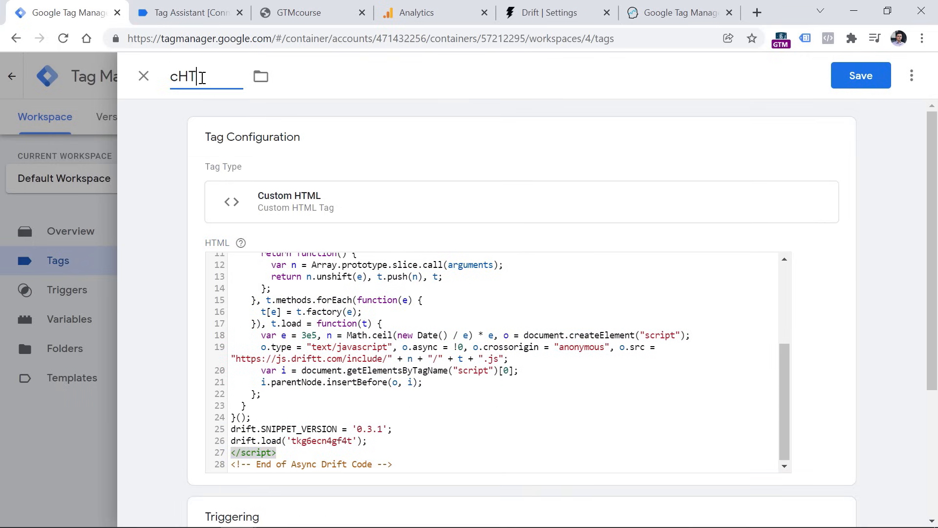
pyautogui.write('ML - Drift')
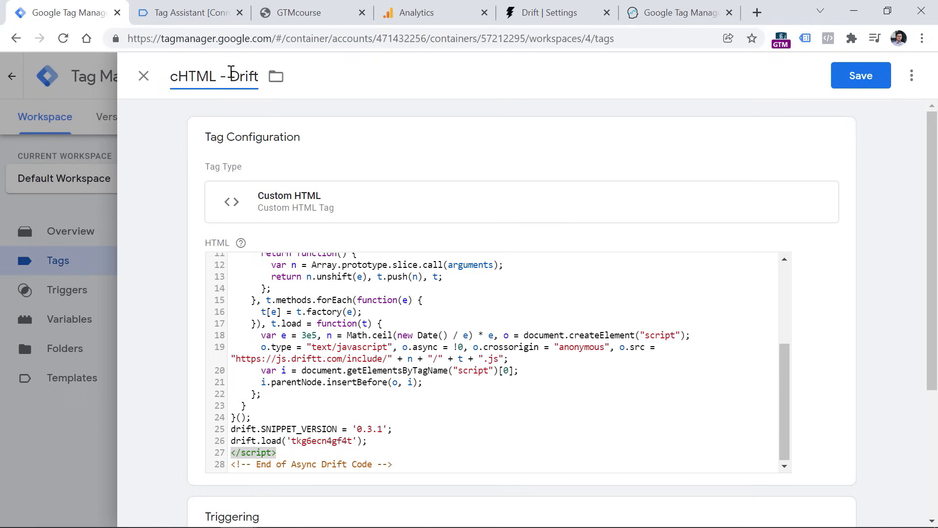
# Step: Check Drift's installation instructions, assign the All Pages trigger to the cHTML - Drift tag, and save it
pyautogui.scroll(-4, 313, 232)
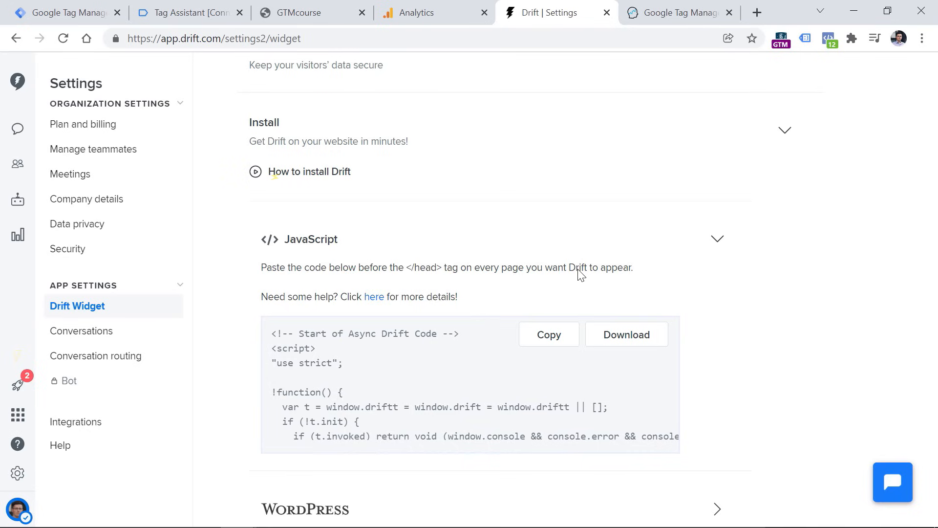
pyautogui.click(83, 6)
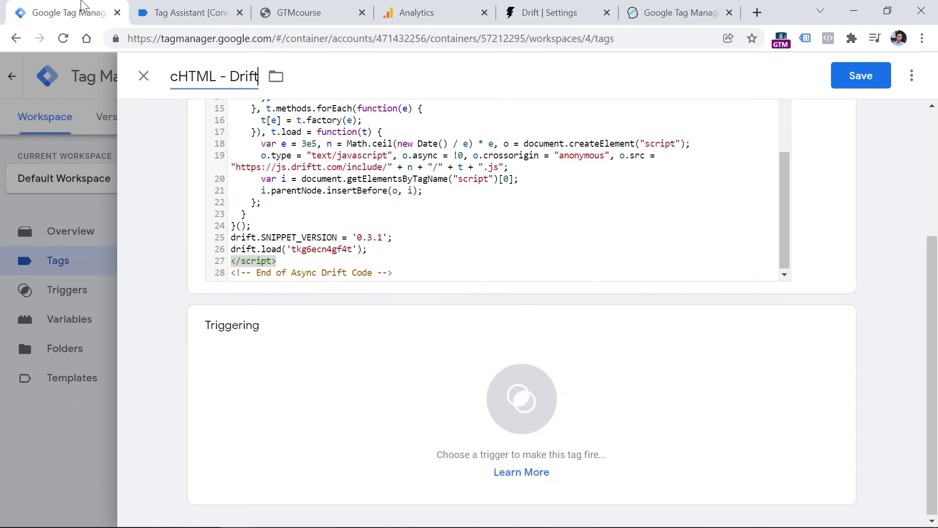
pyautogui.click(240, 368)
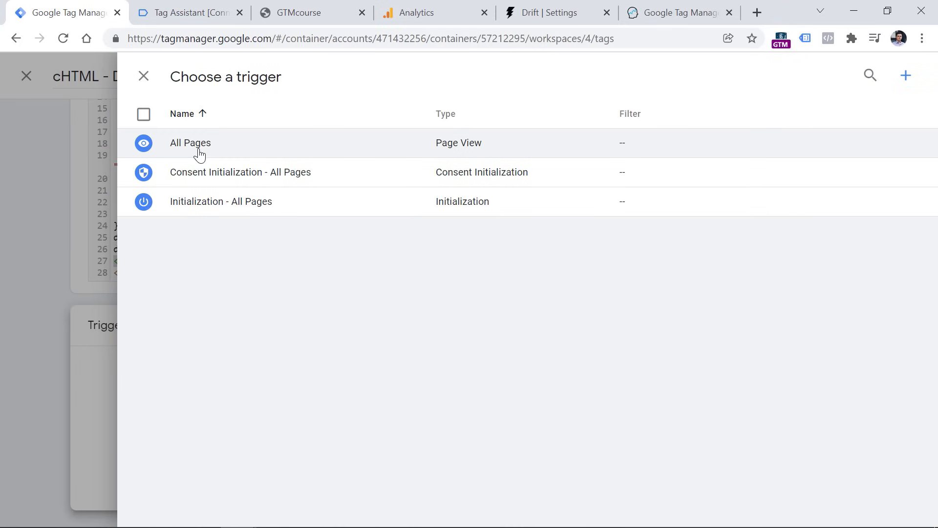
pyautogui.click(201, 154)
pyautogui.click(863, 81)
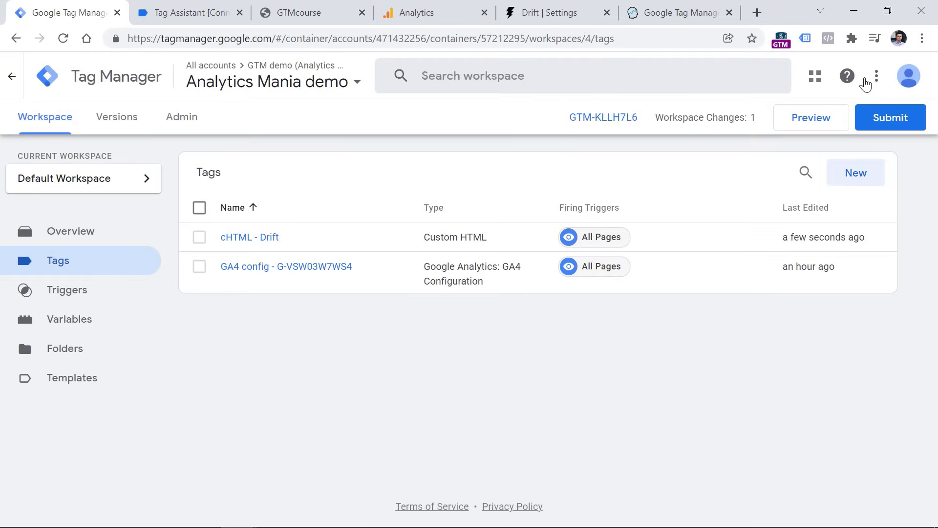
# Step: Preview the container and check the GTMcourse store page for the Drift chat widget
pyautogui.click(810, 126)
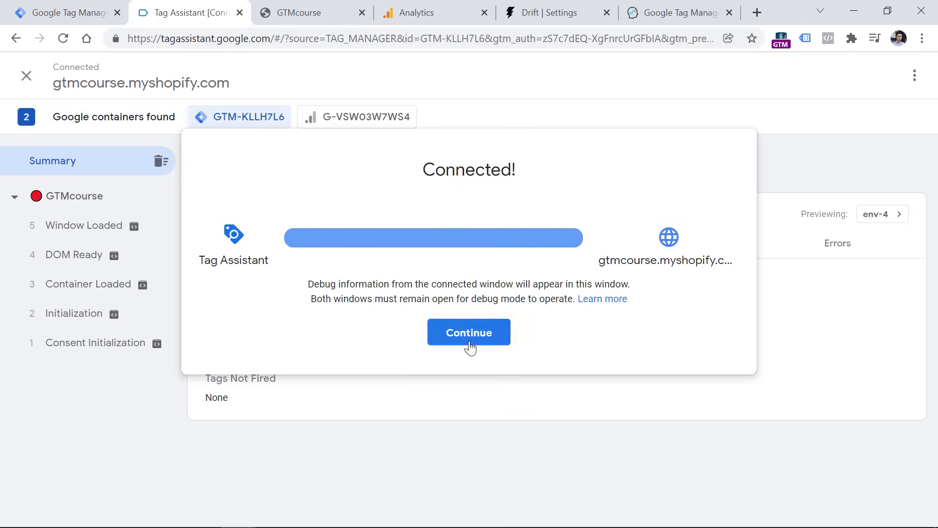
pyautogui.click(470, 345)
pyautogui.click(324, 7)
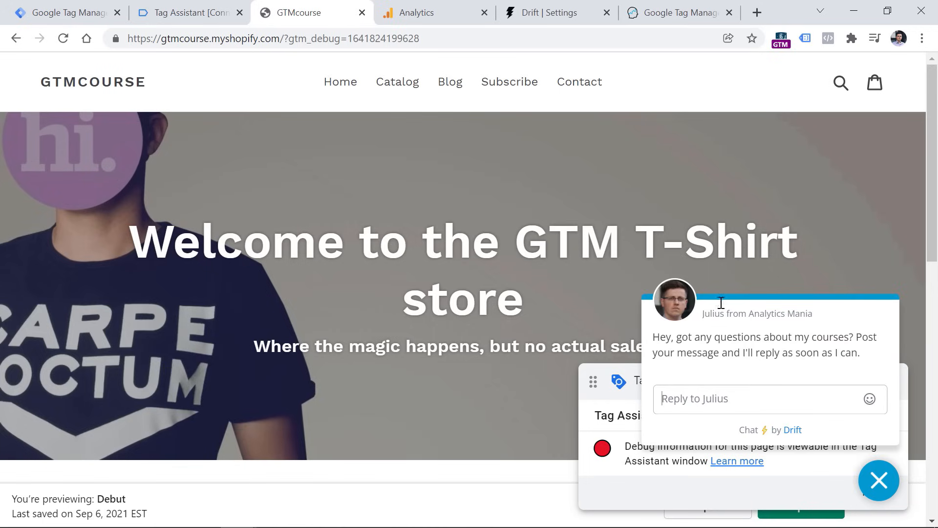
# Step: Inspect the tags fired on the Container Loaded event in Tag Assistant, and return to Tag Manager
pyautogui.click(214, 9)
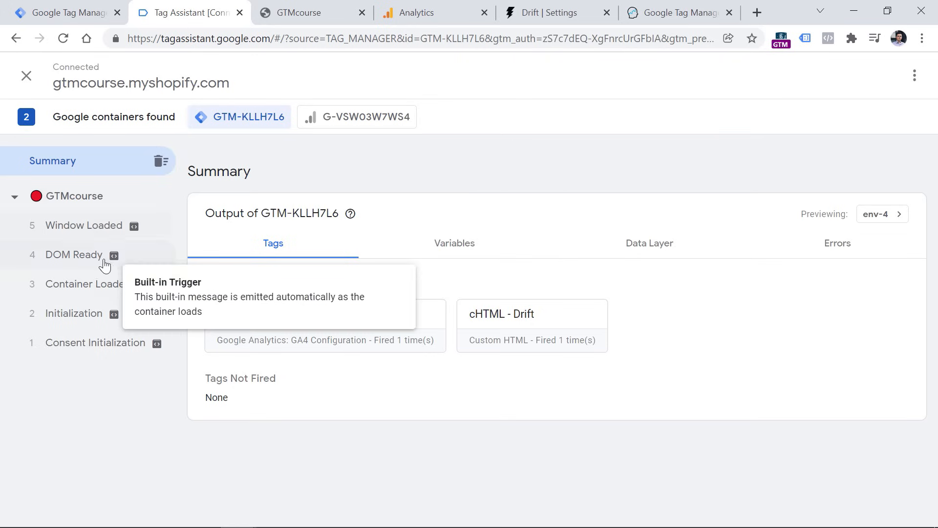
pyautogui.click(87, 290)
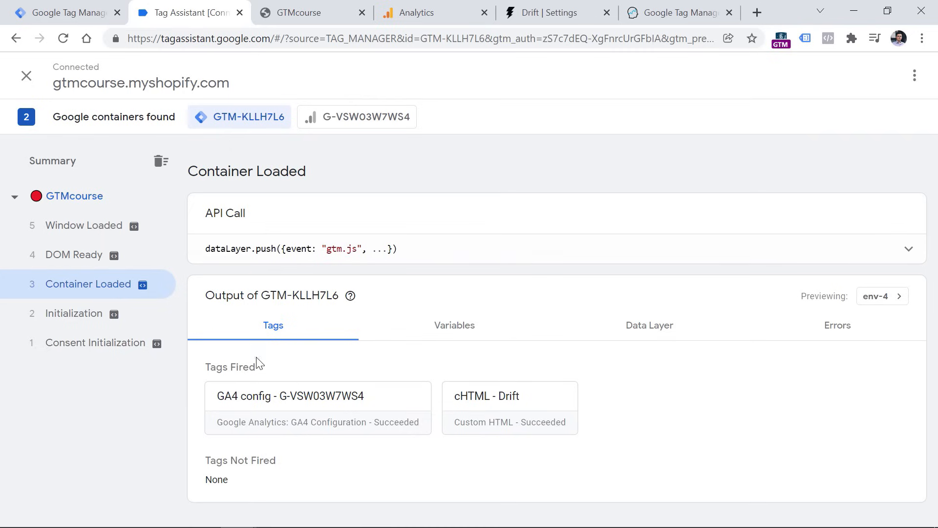
pyautogui.click(83, 6)
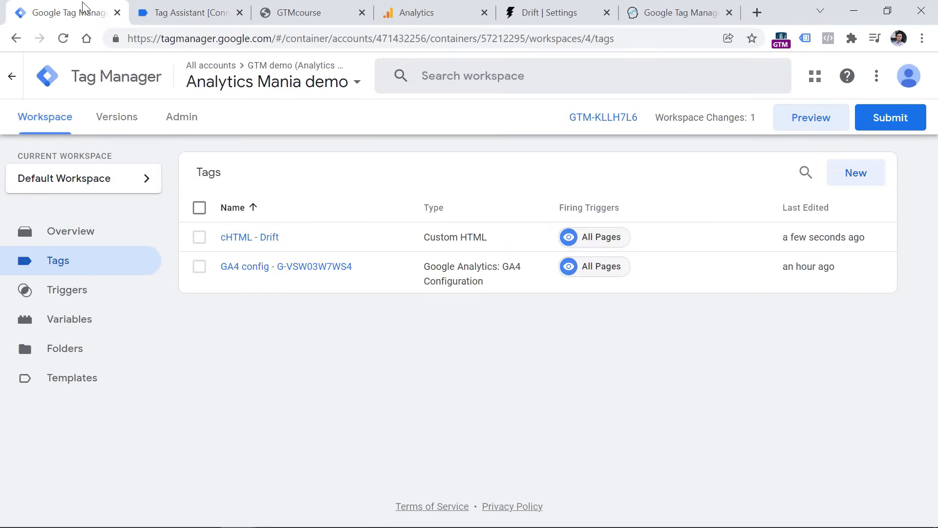
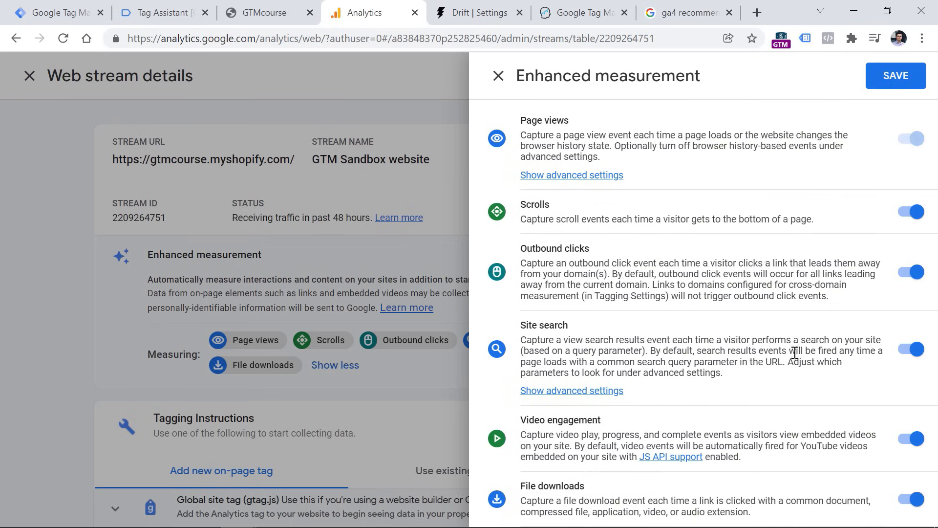
# Step: Switch the Scrolls and Outbound clicks options of the web stream's Enhanced measurement off and back on
pyautogui.click(914, 213)
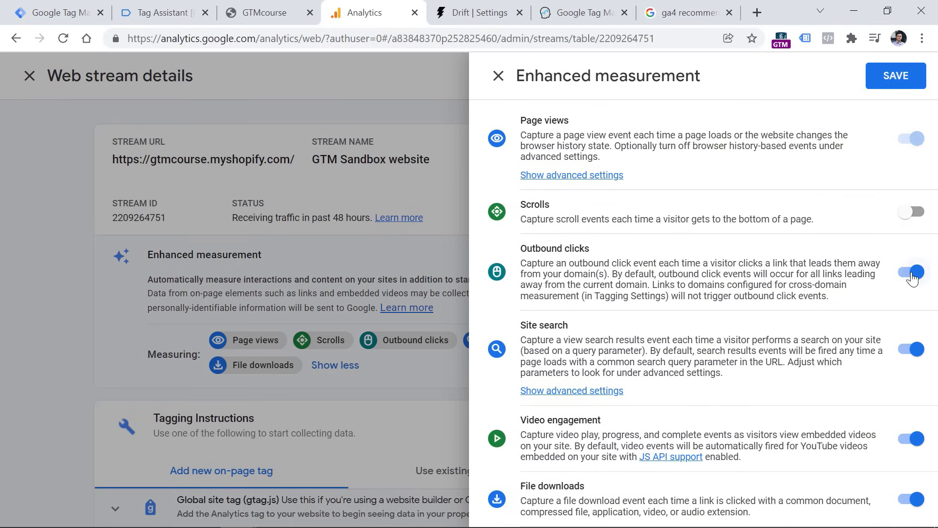
pyautogui.click(912, 273)
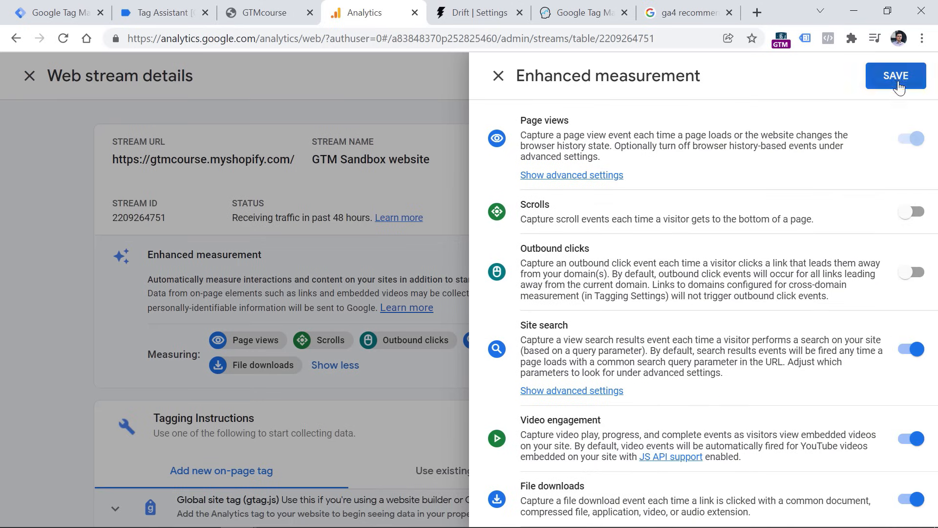
pyautogui.click(911, 212)
pyautogui.click(911, 272)
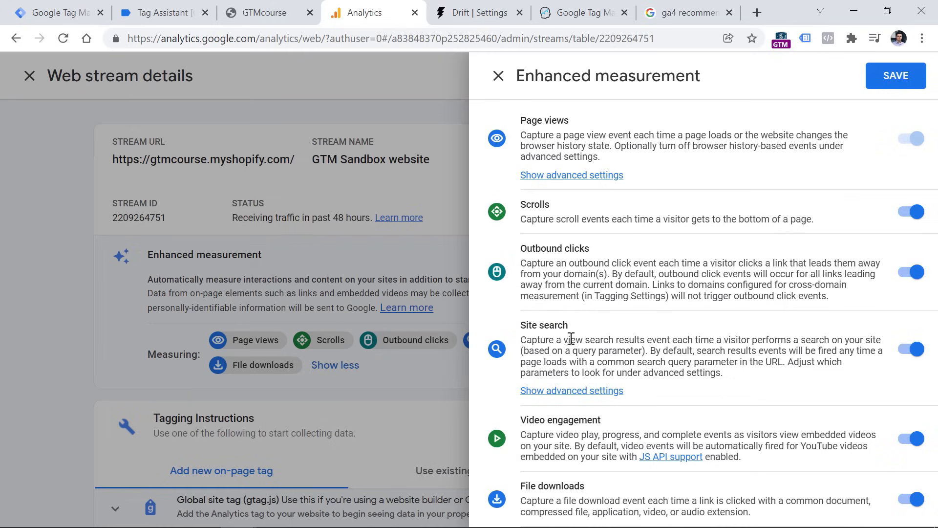
# Step: Show the advanced settings of Site search and review its search term and additional query parameters
pyautogui.click(572, 390)
pyautogui.scroll(-2, 573, 399)
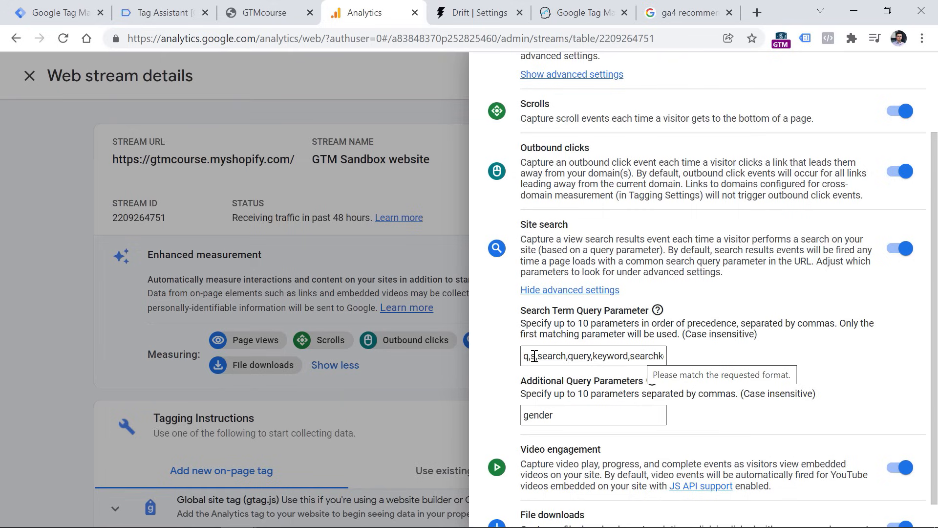
pyautogui.scroll(-1, 534, 356)
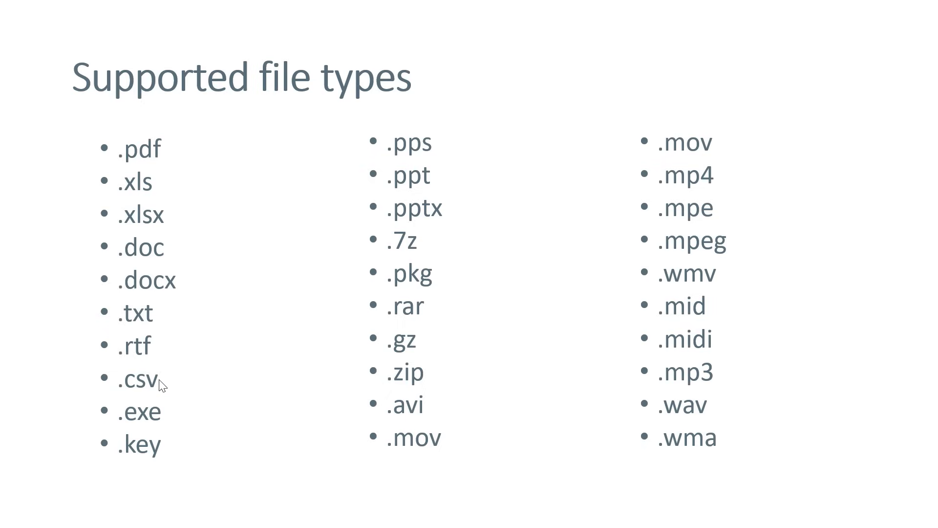
pyautogui.press('Right')
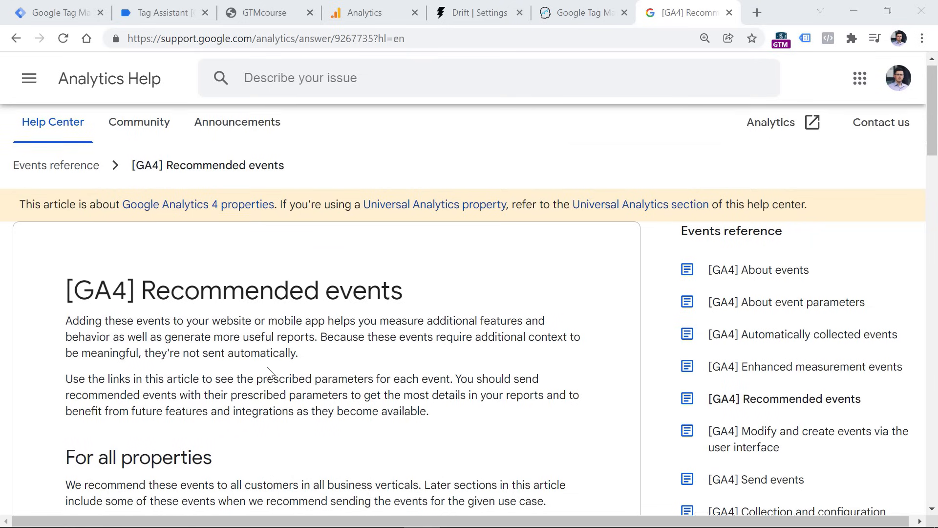
# Step: Review the GA4 recommended events for all properties, checking the login event's parameters in its developer reference
pyautogui.scroll(-7, 267, 366)
pyautogui.scroll(-2, 268, 370)
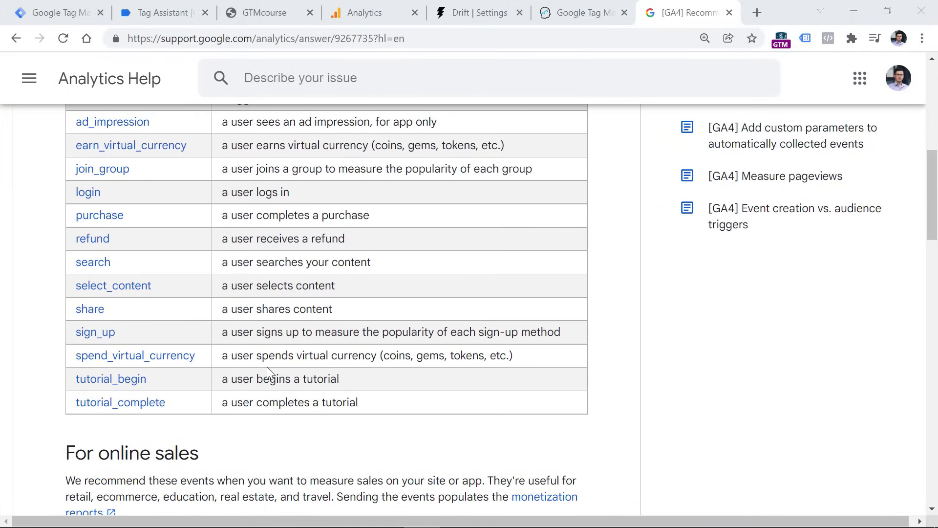
pyautogui.click(88, 193)
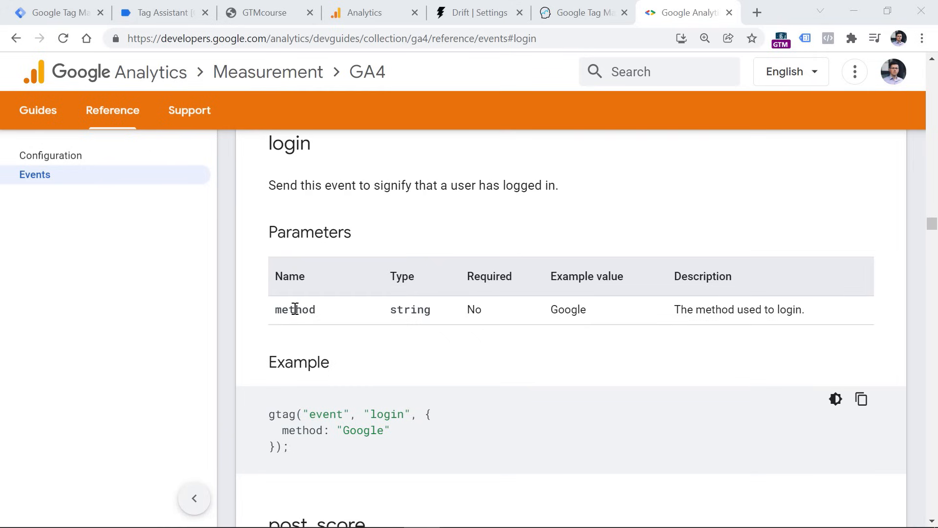
pyautogui.hotkey('alt', 'Left')
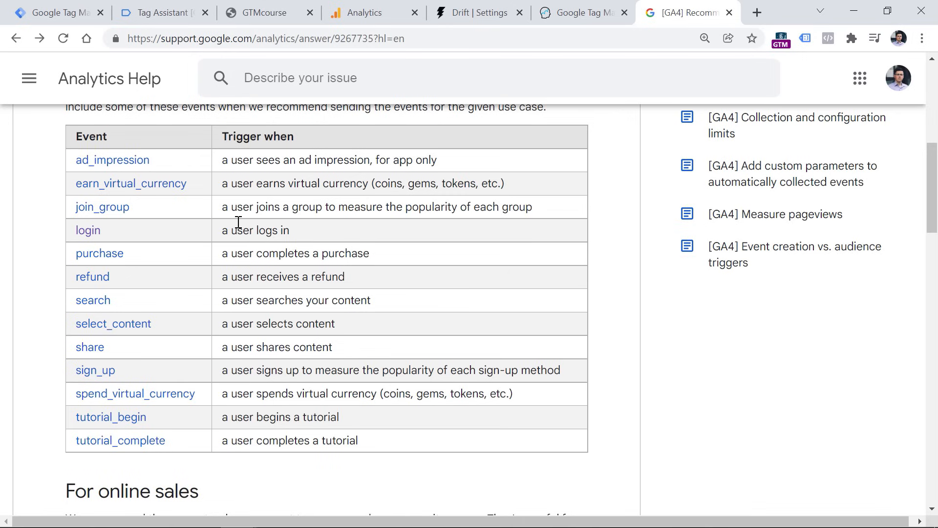
pyautogui.scroll(2, 238, 222)
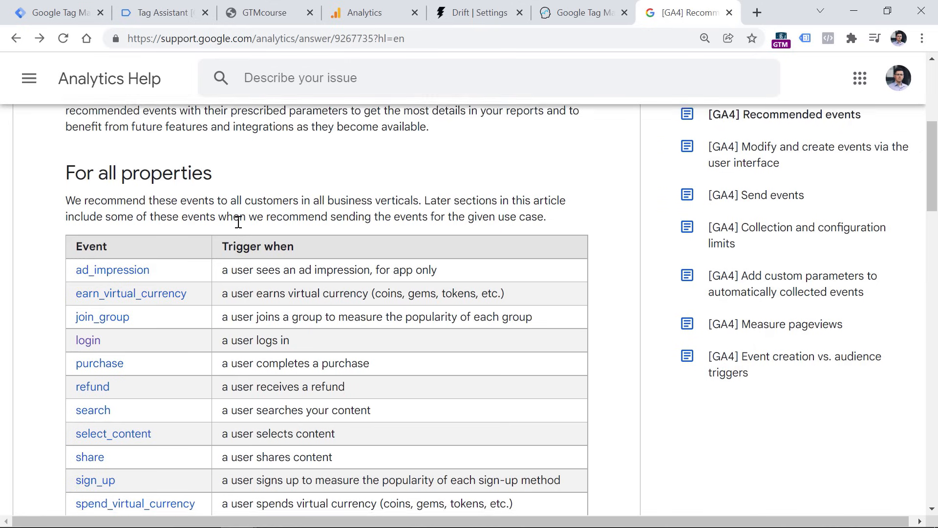
pyautogui.scroll(3, 238, 222)
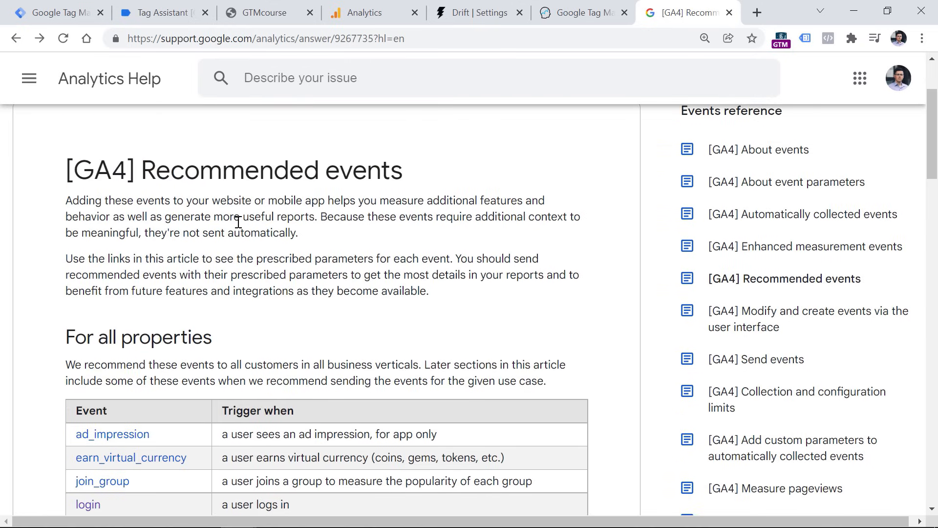
# Step: Examine the recommended event tables for all properties, online sales and games in the help article
pyautogui.scroll(-3, 239, 222)
pyautogui.scroll(-3, 236, 222)
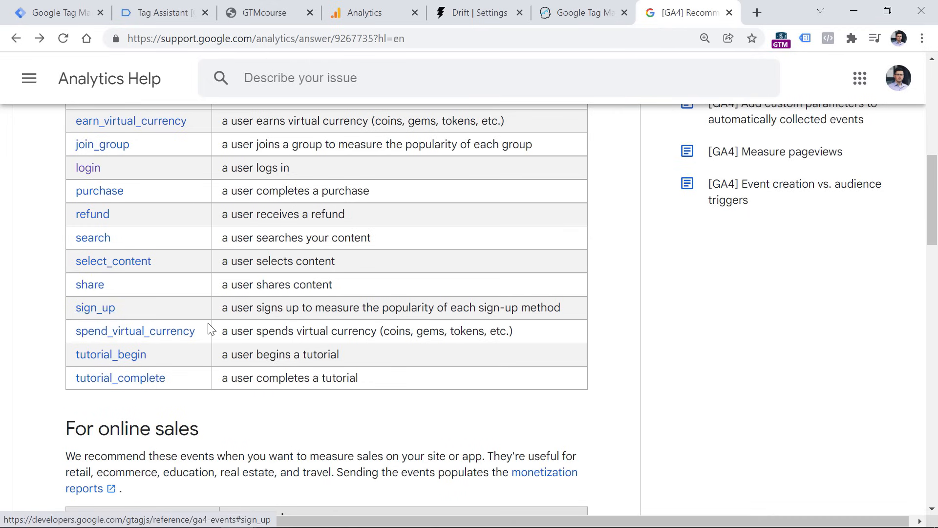
pyautogui.scroll(-8, 209, 327)
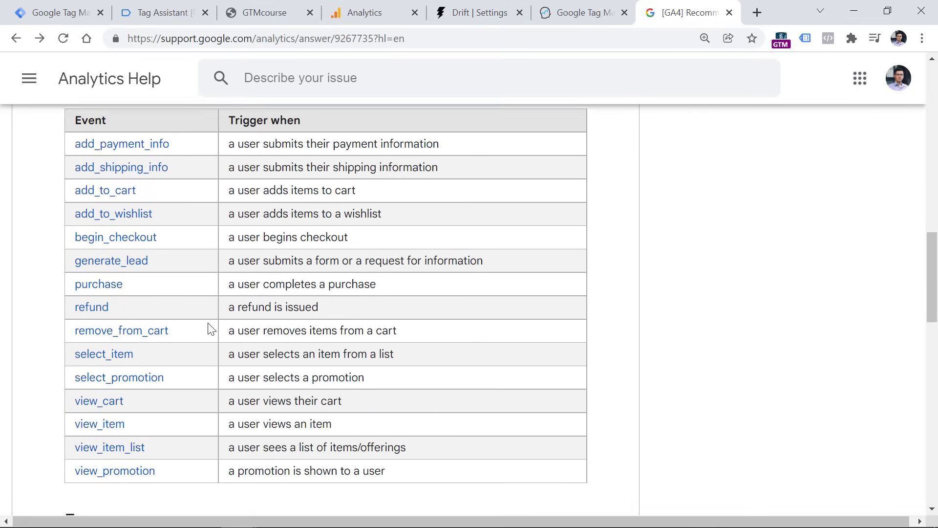
pyautogui.scroll(-1, 209, 328)
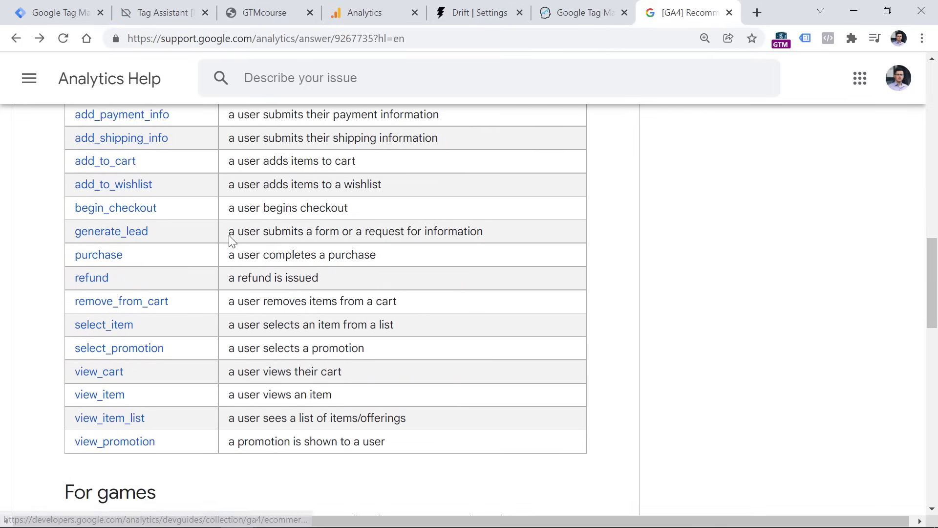
pyautogui.scroll(-5, 249, 303)
pyautogui.scroll(-2, 253, 300)
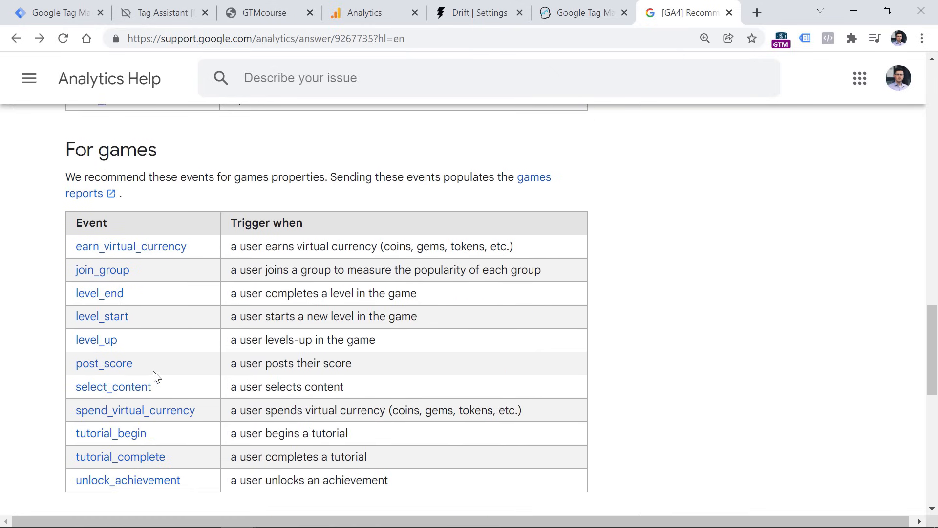
pyautogui.press('Home')
pyautogui.scroll(-4, 354, 233)
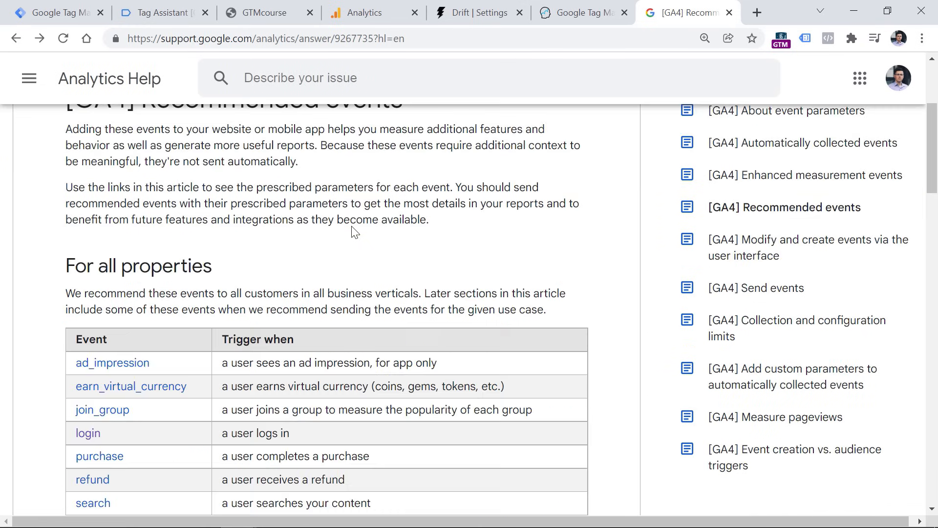
pyautogui.scroll(-4, 355, 233)
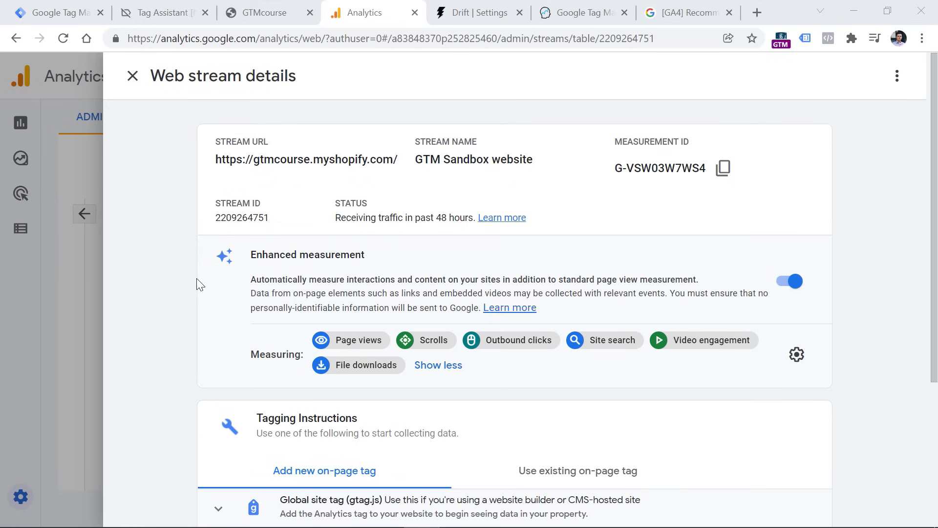
# Step: Close the web stream details, open the Engagement Events report and examine its table of event names
pyautogui.click(132, 76)
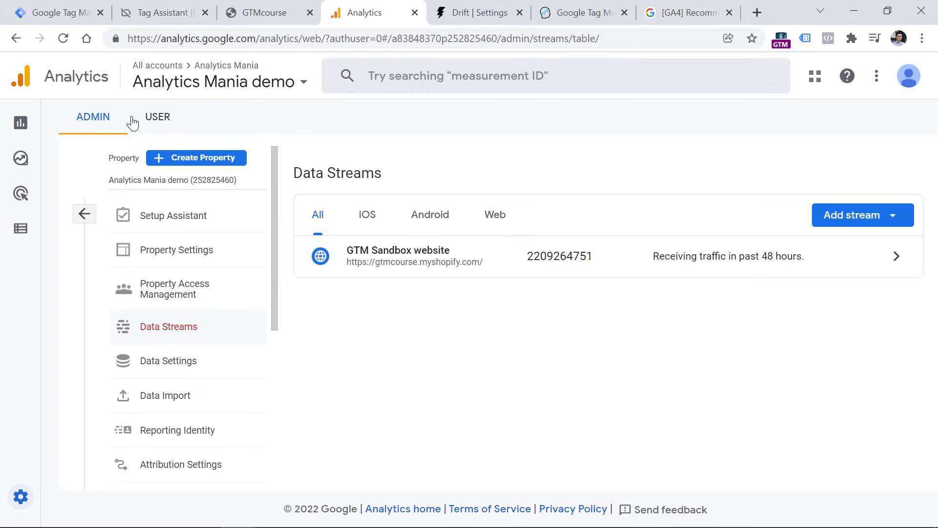
pyautogui.click(40, 126)
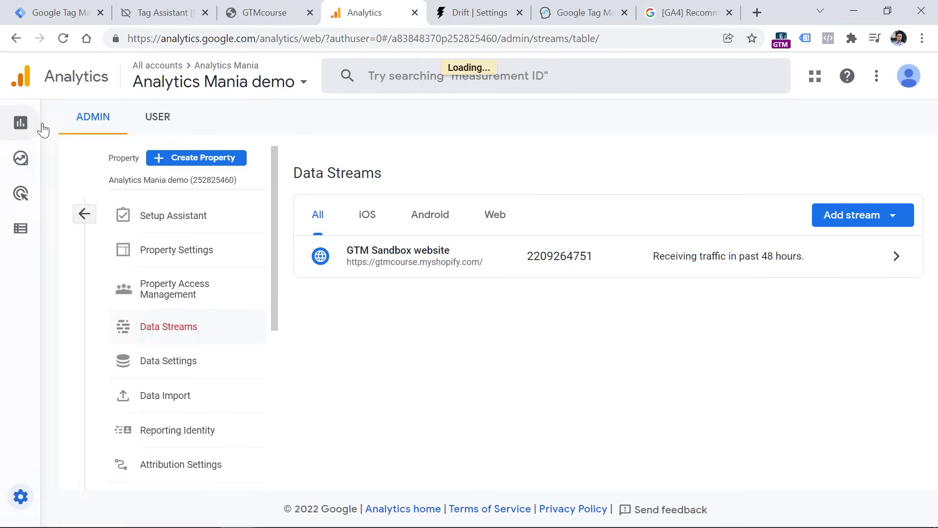
pyautogui.click(69, 235)
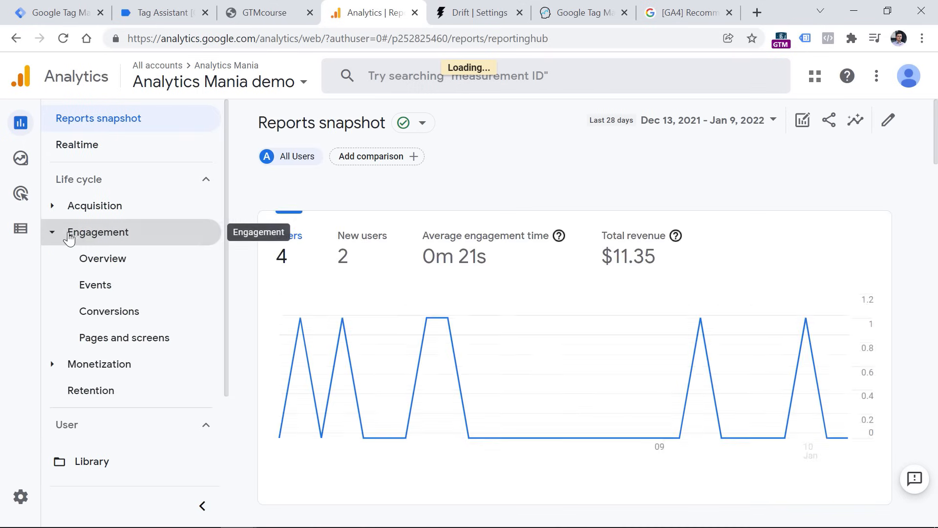
pyautogui.click(84, 286)
pyautogui.scroll(-3, 371, 257)
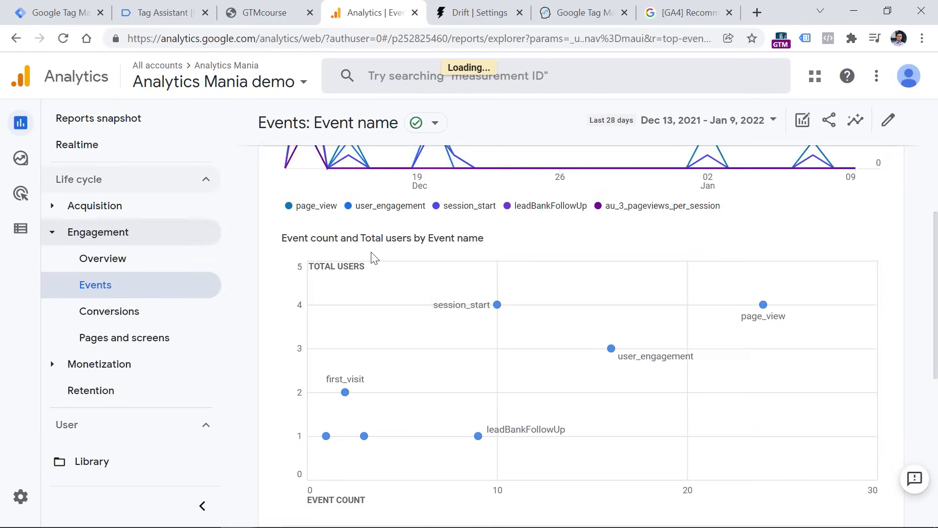
pyautogui.scroll(-8, 372, 257)
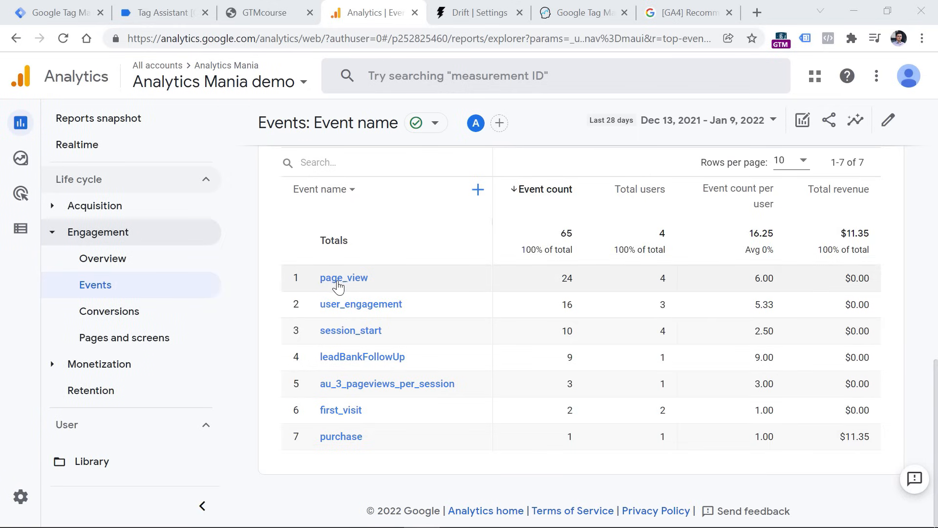
# Step: Open the page_view event's report and examine its parameter, country and gender cards
pyautogui.click(341, 279)
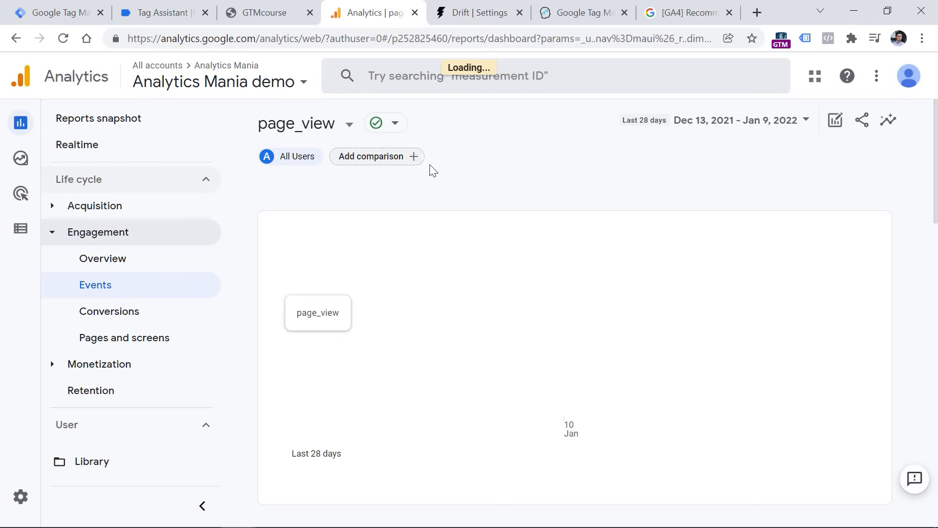
pyautogui.scroll(-8, 447, 186)
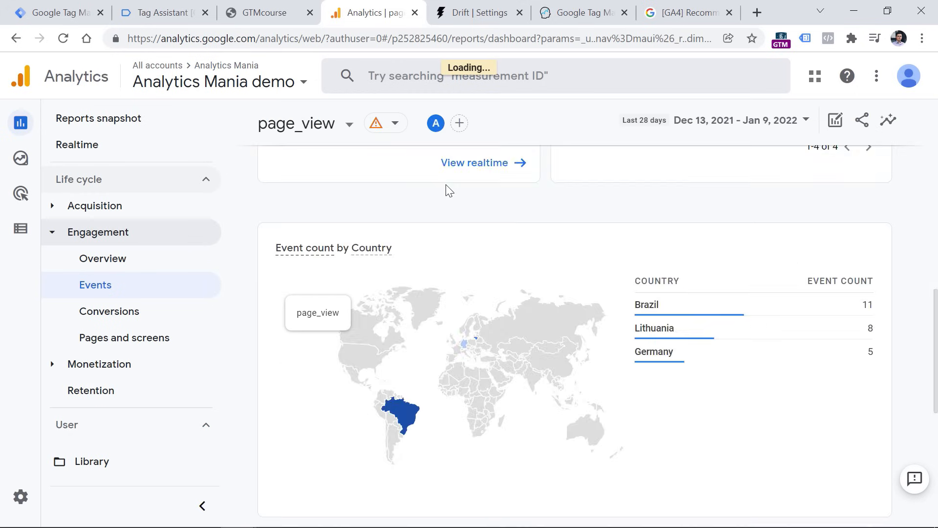
pyautogui.scroll(9, 446, 186)
pyautogui.scroll(-7, 399, 197)
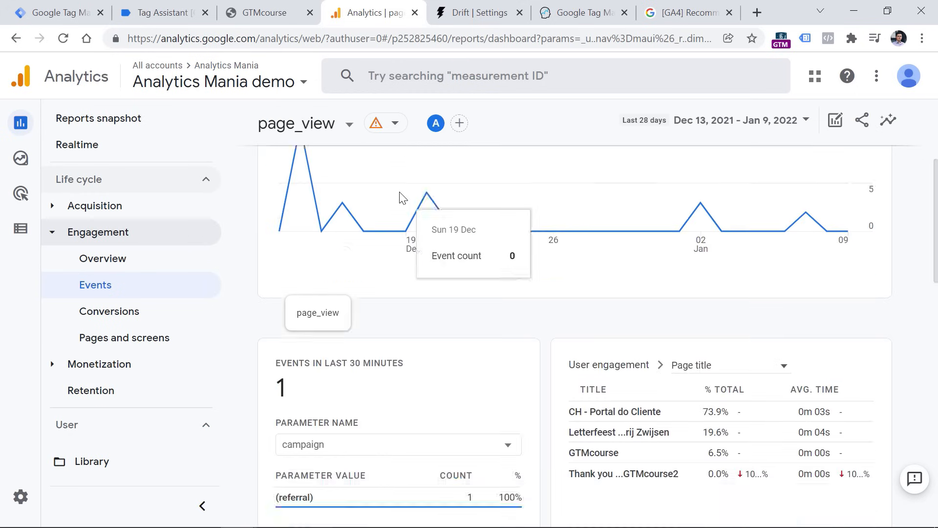
pyautogui.scroll(-5, 490, 249)
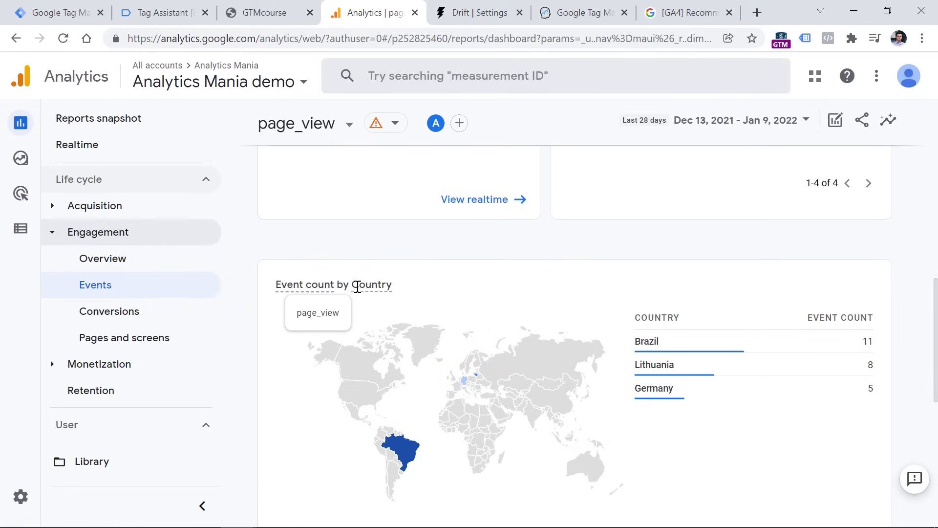
pyautogui.scroll(-7, 520, 293)
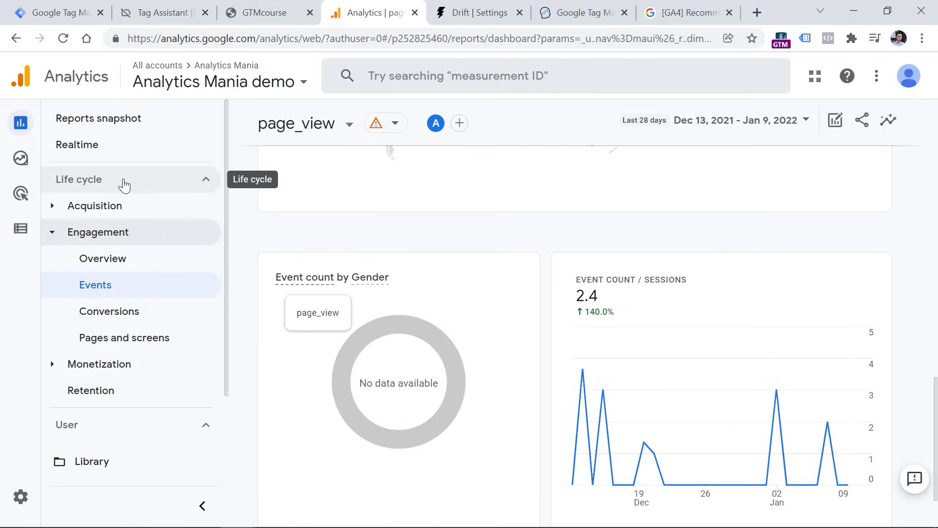
# Step: Create a new Free form exploration in the Analytics Mania demo property
pyautogui.click(20, 157)
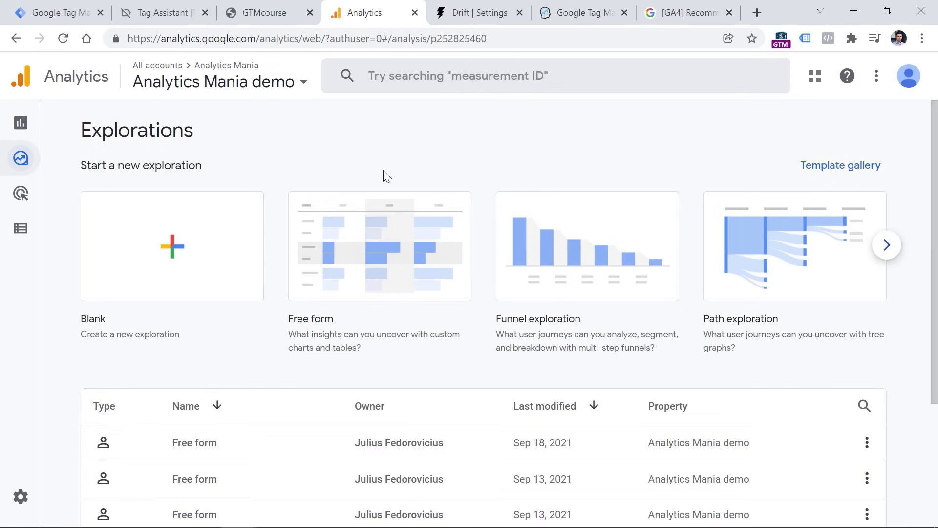
pyautogui.click(380, 254)
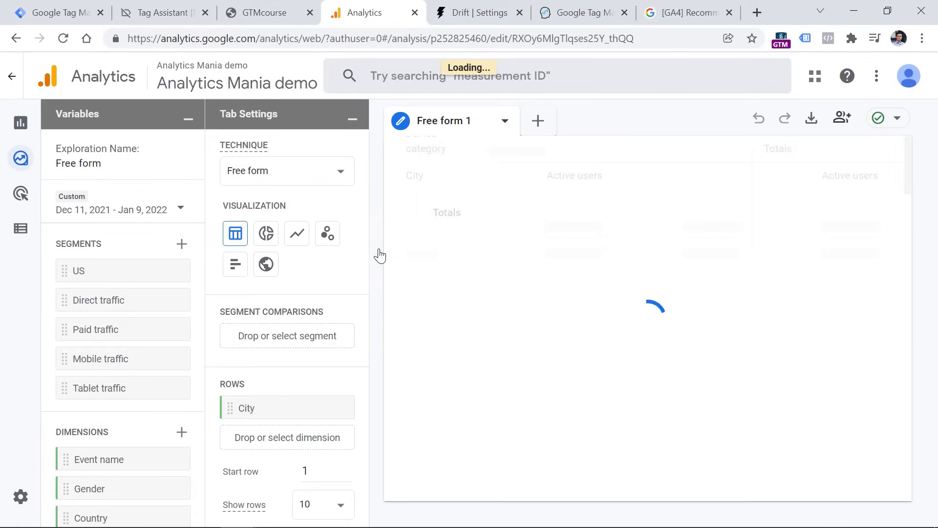
# Step: Add the Event name dimension to the exploration's rows and remove City from them
pyautogui.scroll(-4, 165, 337)
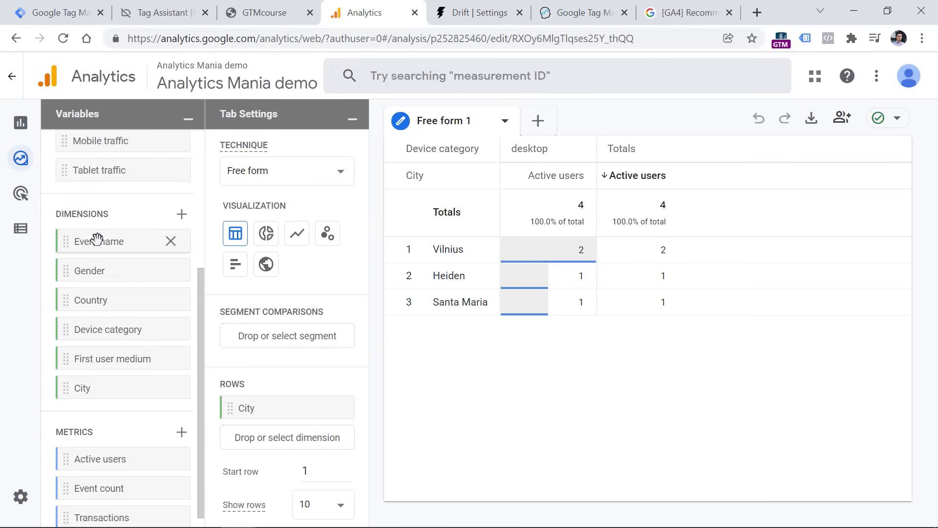
pyautogui.moveTo(97, 236); pyautogui.dragTo(254, 407)
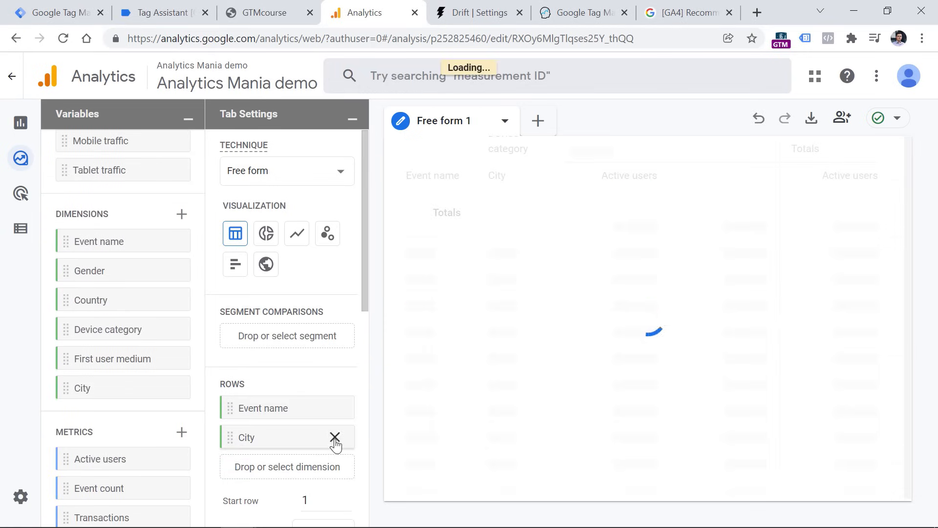
pyautogui.click(337, 441)
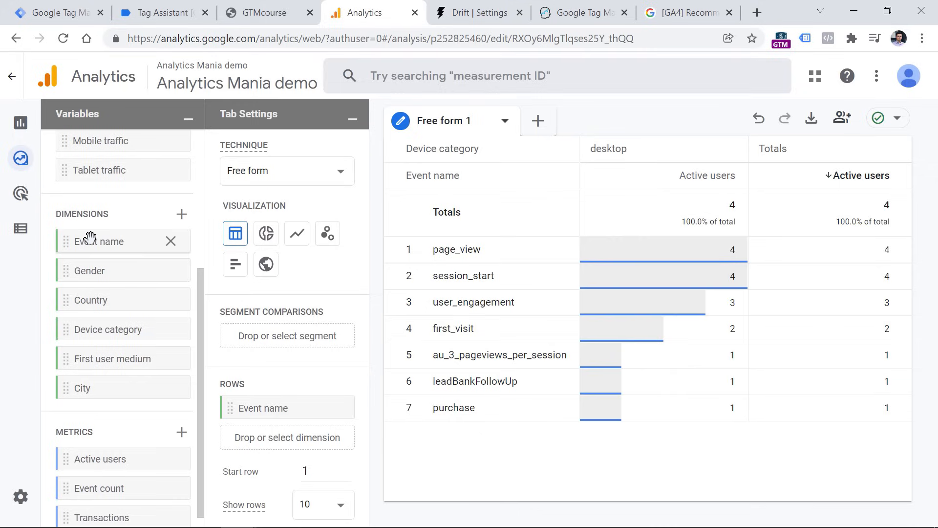
# Step: Open the property's Events configuration page and examine the existing events
pyautogui.click(31, 234)
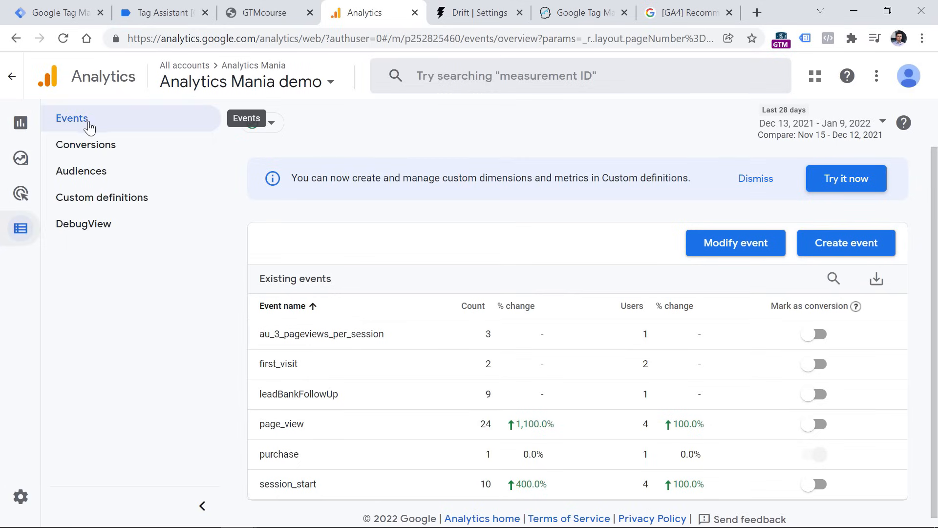
pyautogui.scroll(-1, 375, 225)
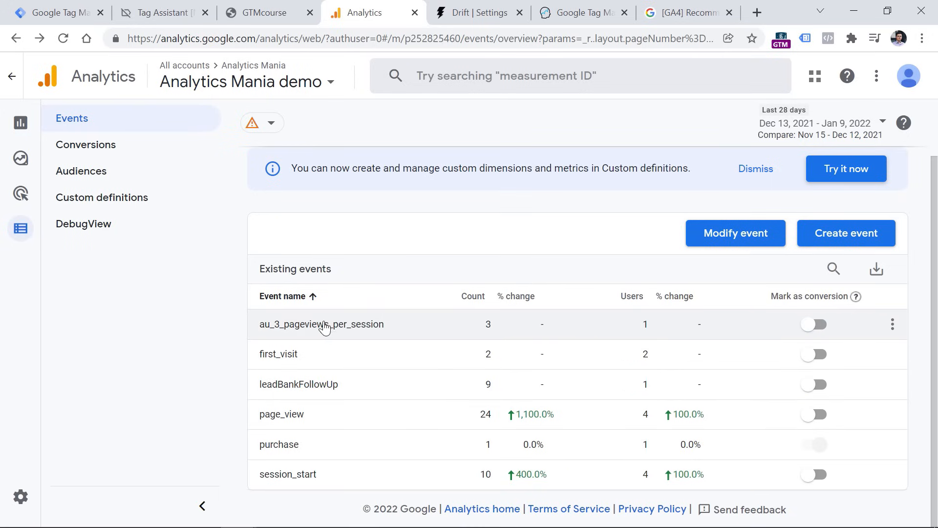
pyautogui.moveTo(30, 131)
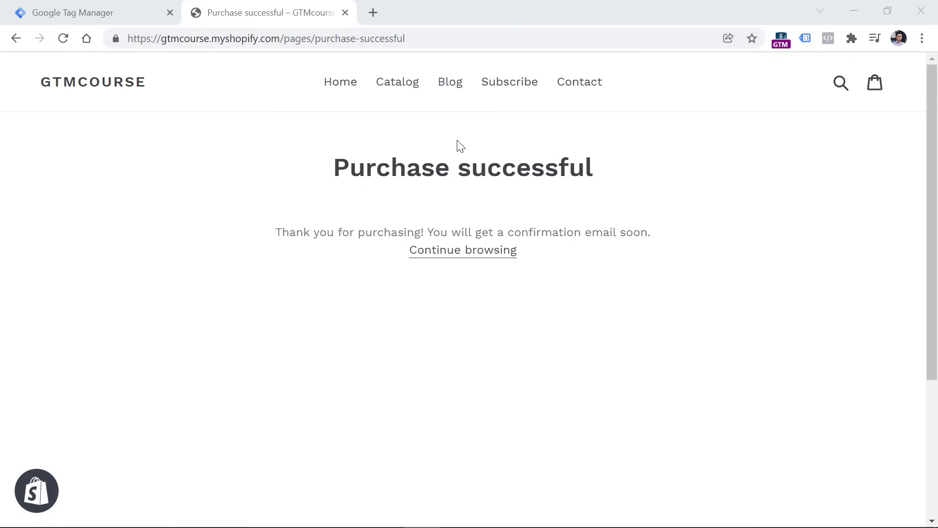
# Step: Switch to Google Tag Manager and open the container's list of triggers
pyautogui.click(99, 12)
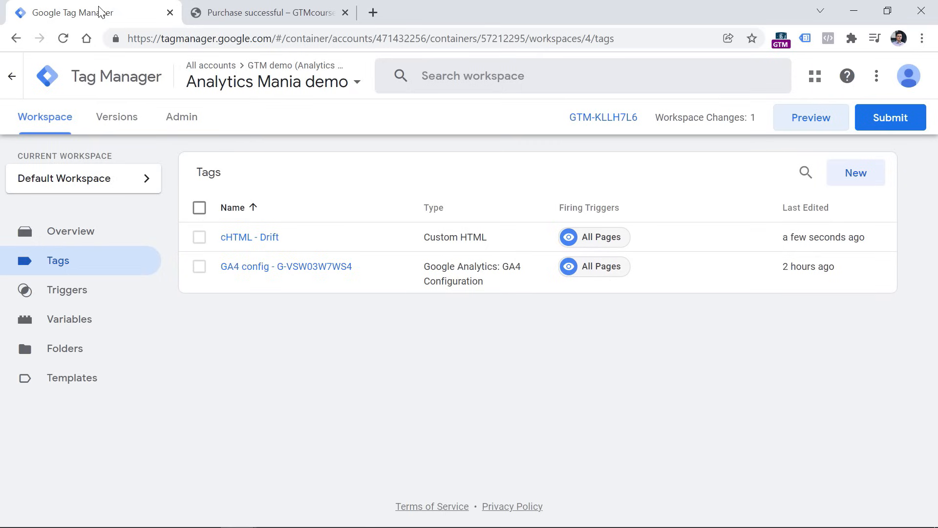
pyautogui.click(73, 291)
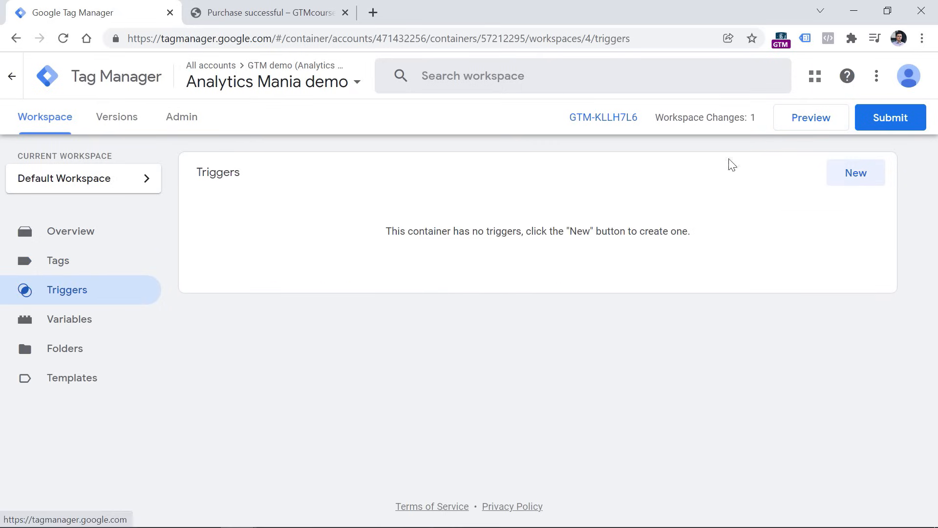
pyautogui.click(858, 176)
pyautogui.click(313, 208)
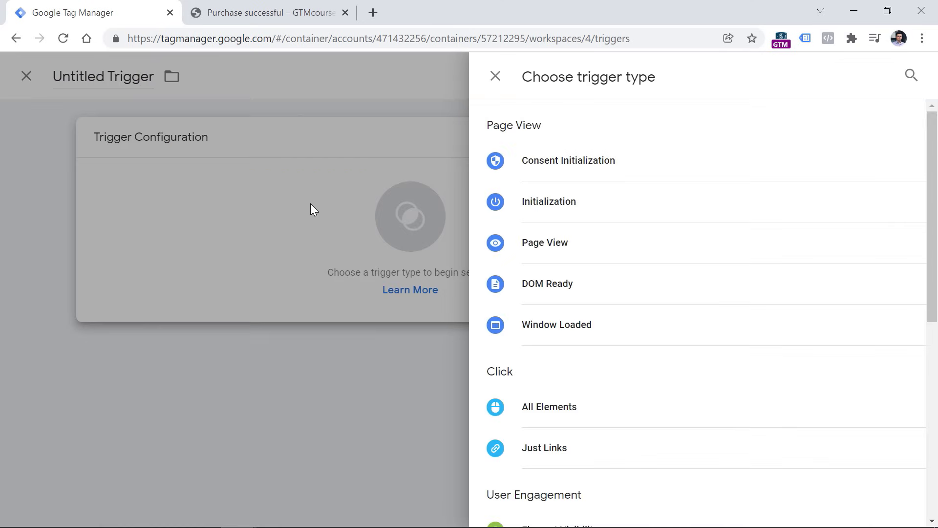
pyautogui.click(554, 244)
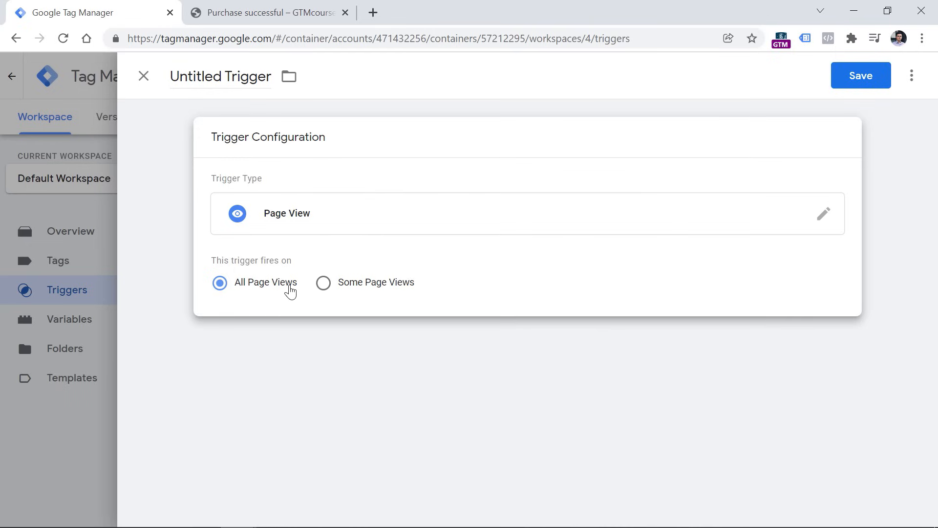
pyautogui.click(322, 287)
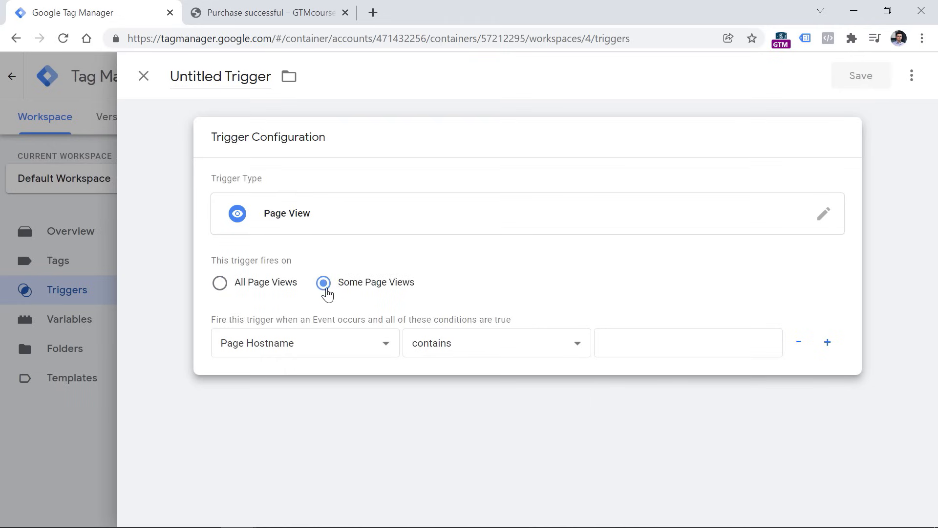
pyautogui.click(312, 344)
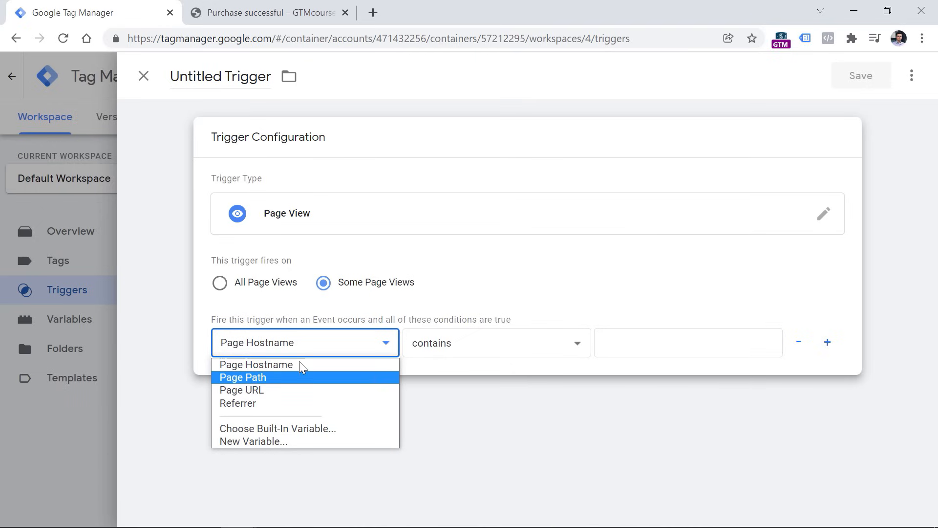
pyautogui.click(550, 259)
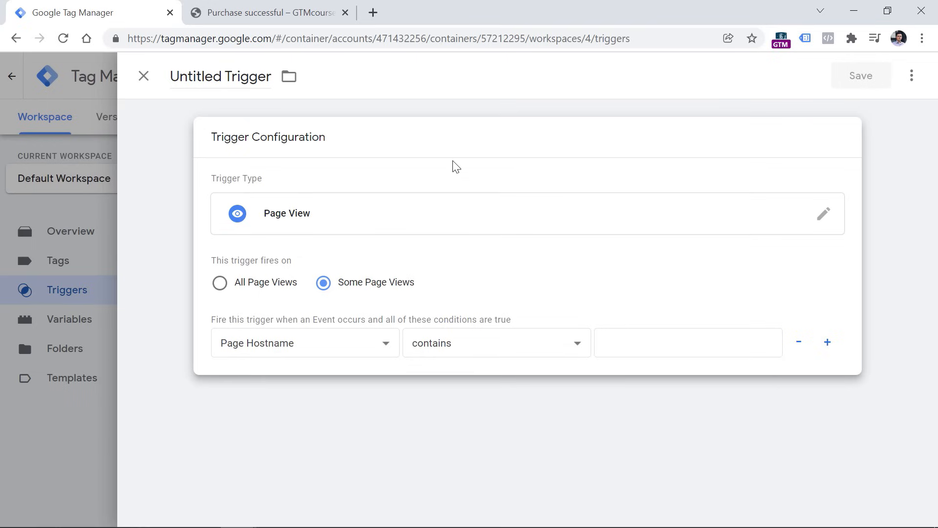
pyautogui.click(144, 77)
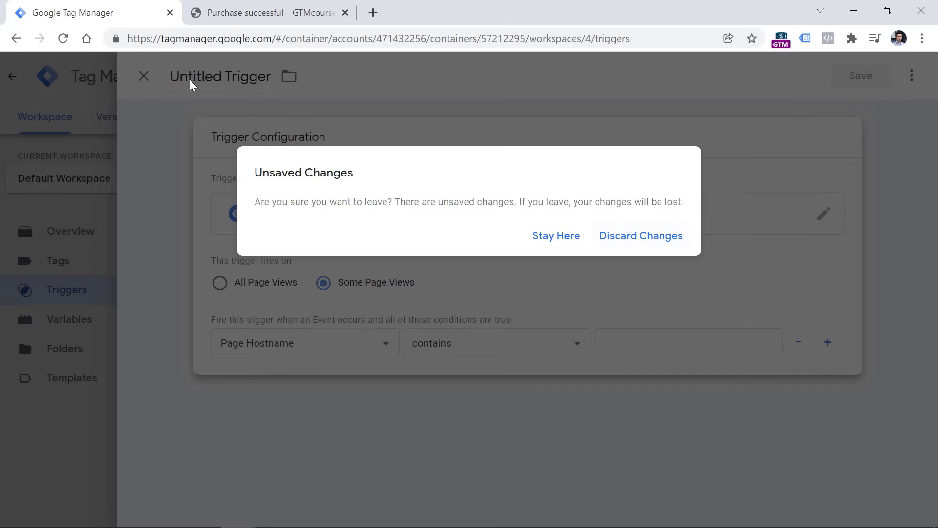
pyautogui.click(644, 240)
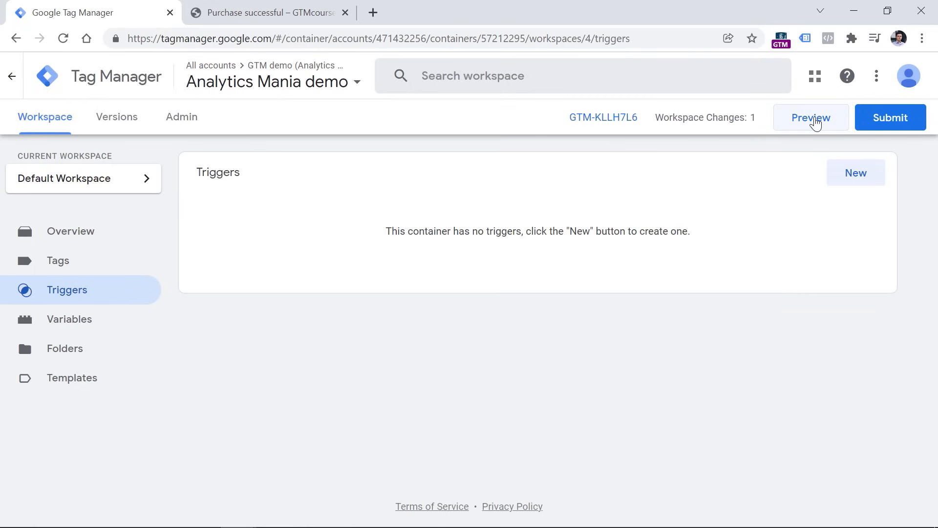
pyautogui.click(815, 123)
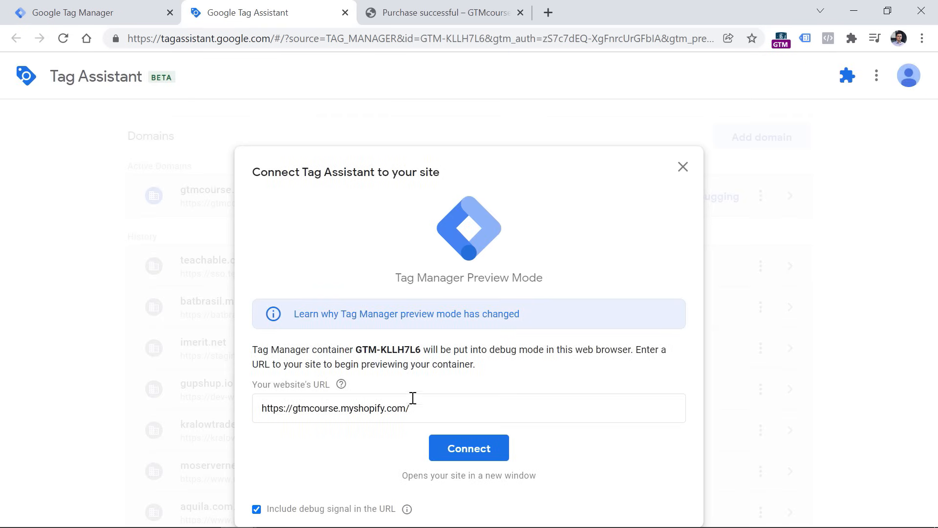
pyautogui.moveTo(434, 410); pyautogui.dragTo(255, 415)
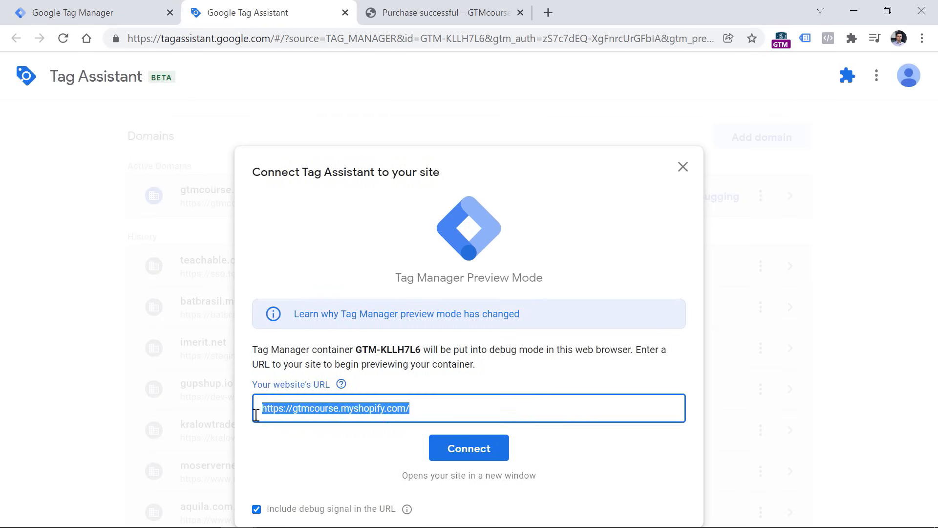
pyautogui.click(404, 5)
pyautogui.click(329, 38)
pyautogui.hotkey('ctrl', 'c')
pyautogui.click(294, 8)
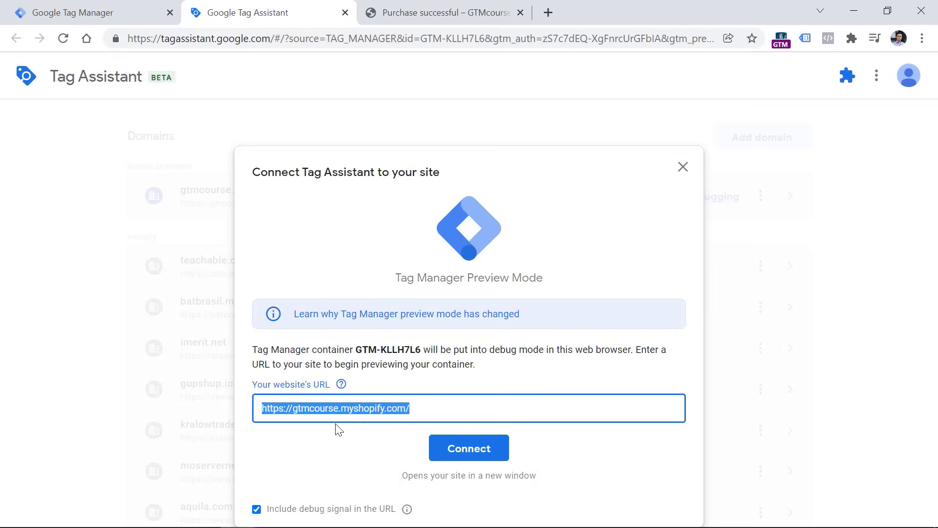
pyautogui.click(333, 409)
pyautogui.hotkey('ctrl', 'a')
pyautogui.hotkey('ctrl', 'v')
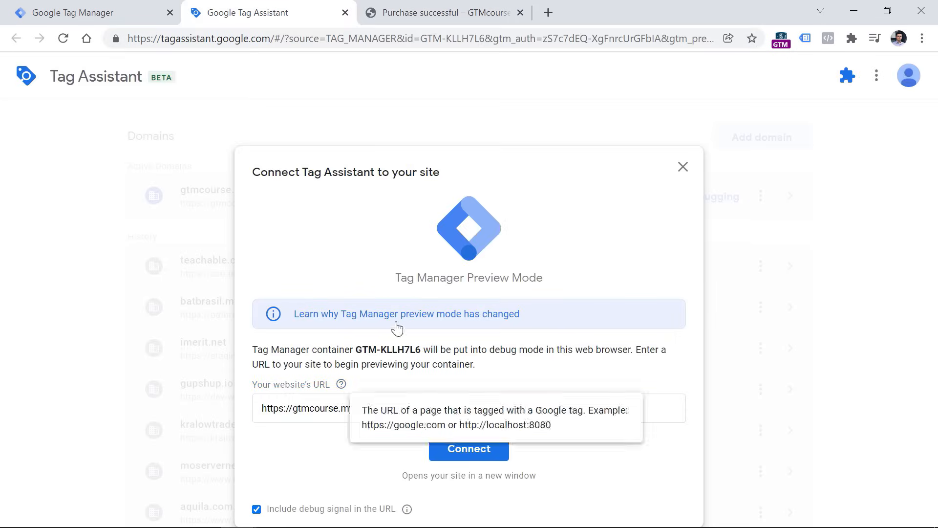
# Step: Connect Tag Assistant to the purchase-successful page, retrying if it stalls, and continue to its debug summary
pyautogui.click(469, 448)
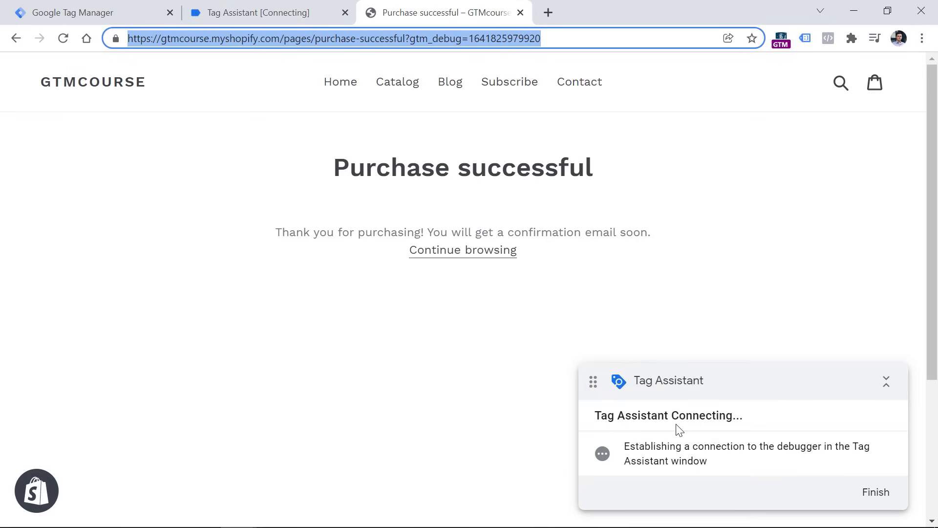
pyautogui.click(268, 10)
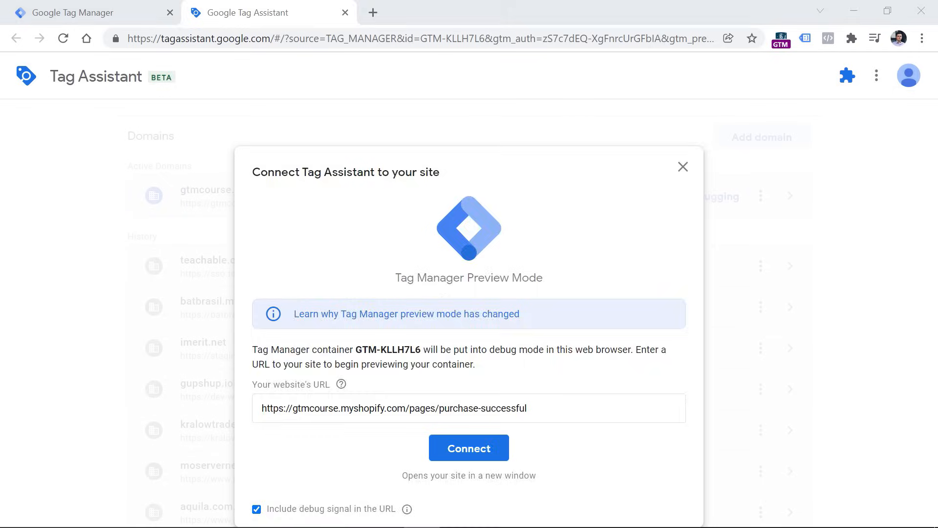
pyautogui.click(438, 444)
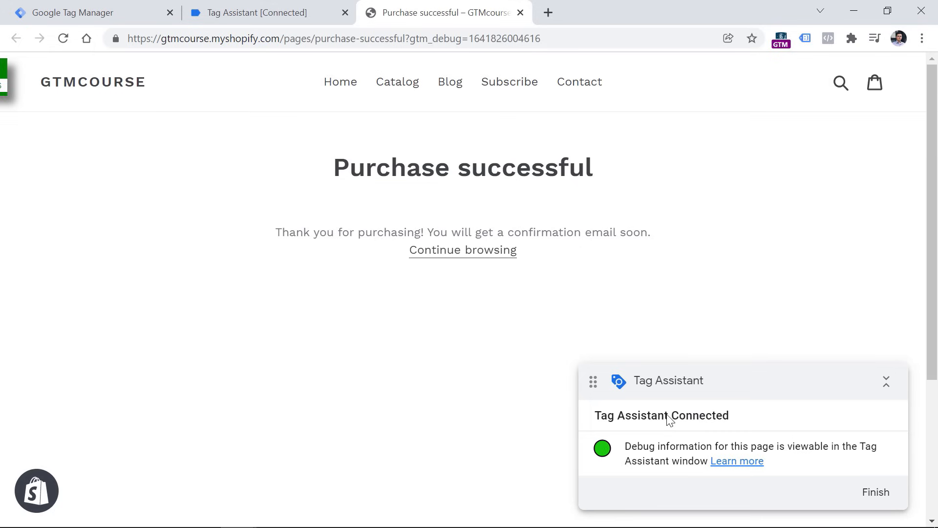
pyautogui.click(272, 9)
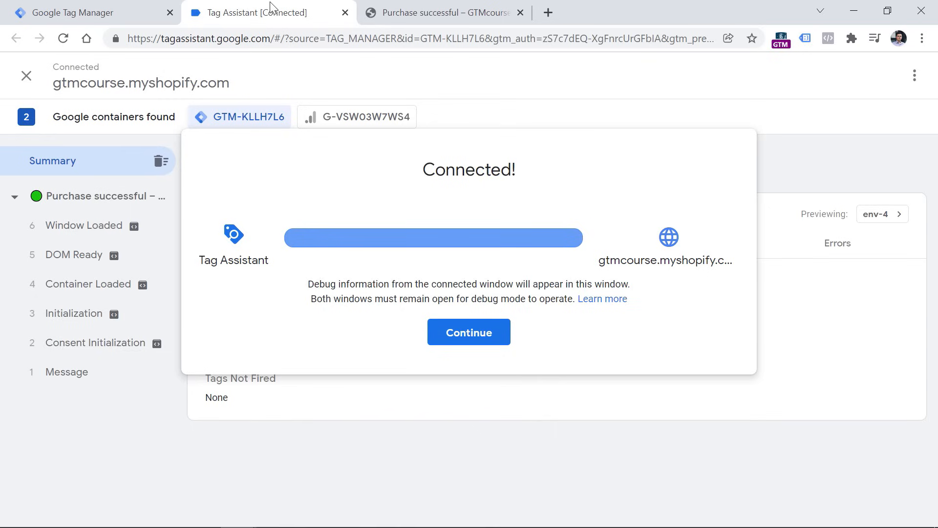
pyautogui.click(457, 328)
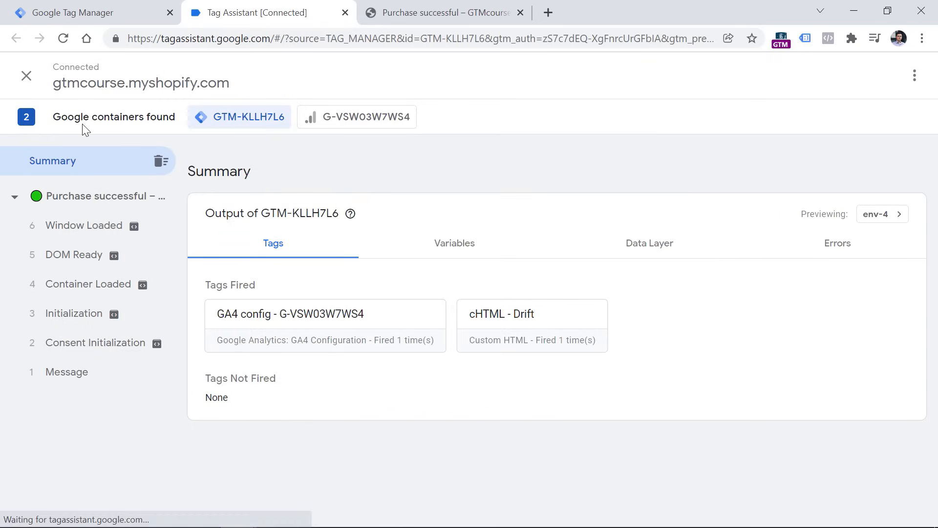
# Step: Open the Container Loaded event's variables and examine the Page Hostname, Page Path and Page URL values
pyautogui.click(93, 287)
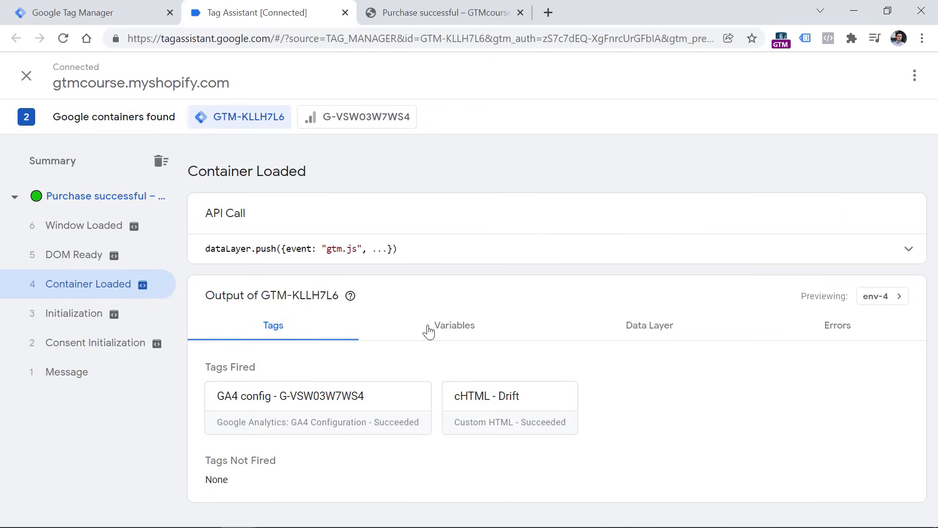
pyautogui.click(456, 328)
pyautogui.scroll(-1, 366, 331)
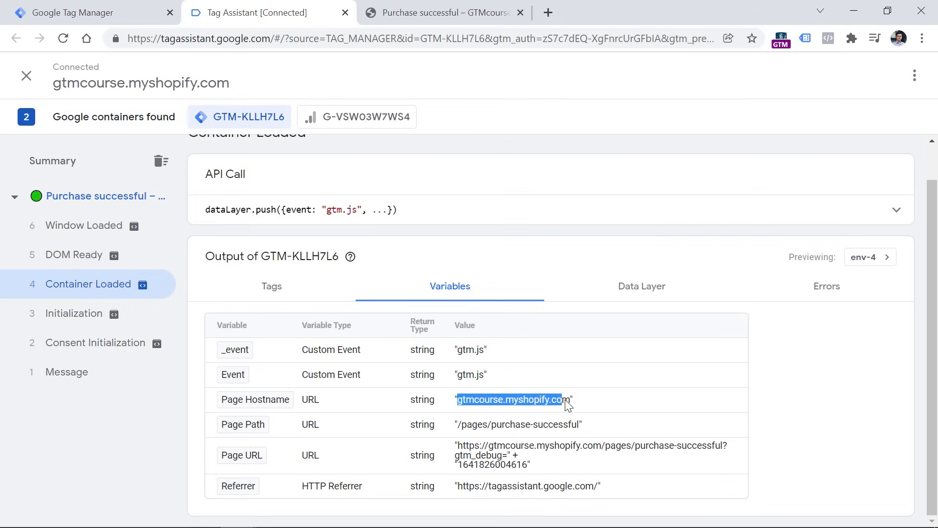
pyautogui.doubleClick(481, 406)
pyautogui.moveTo(459, 426); pyautogui.dragTo(583, 428)
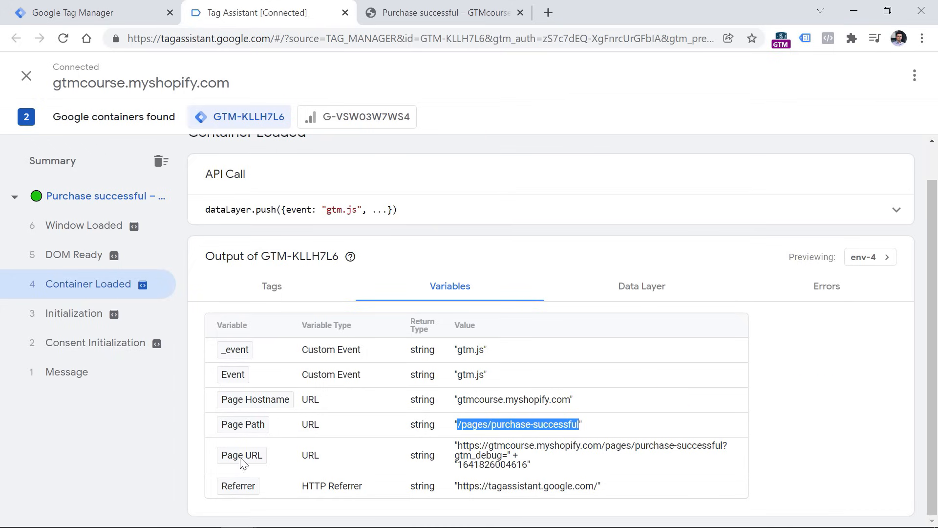
pyautogui.click(383, 4)
pyautogui.click(286, 7)
pyautogui.click(613, 449)
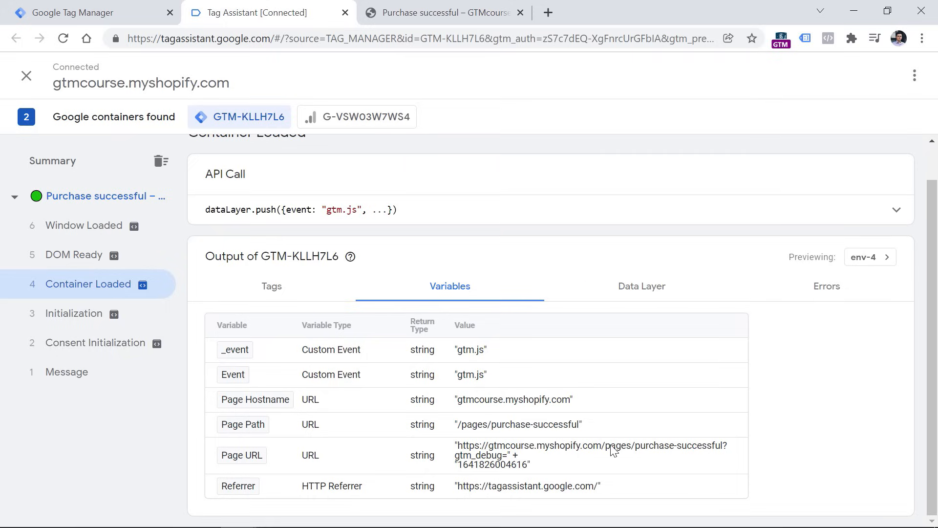
pyautogui.moveTo(602, 446); pyautogui.dragTo(724, 448)
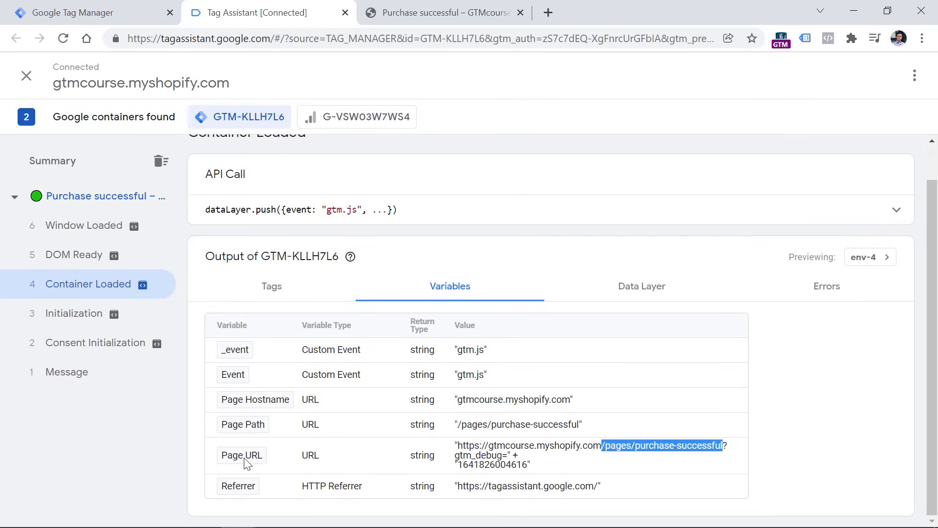
# Step: Create a new Page View trigger in Google Tag Manager that fires on Some Page Views
pyautogui.click(156, 10)
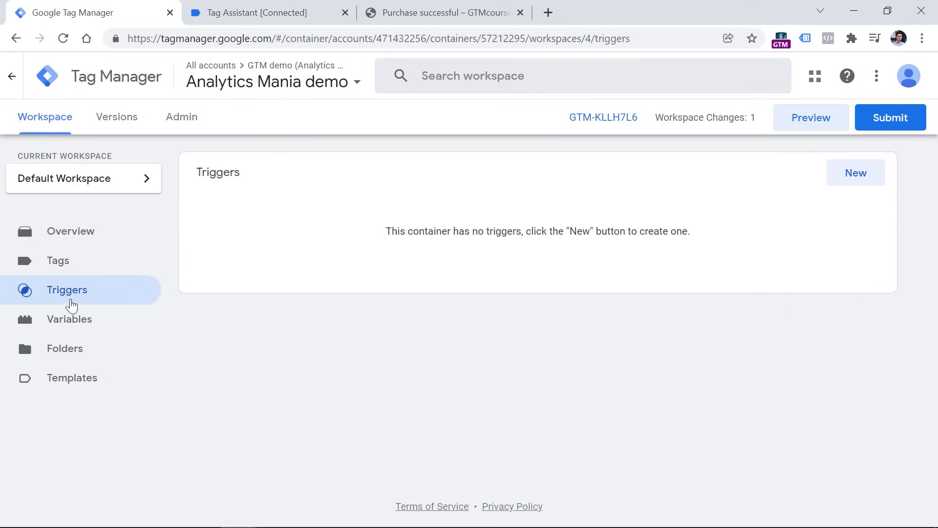
pyautogui.click(856, 177)
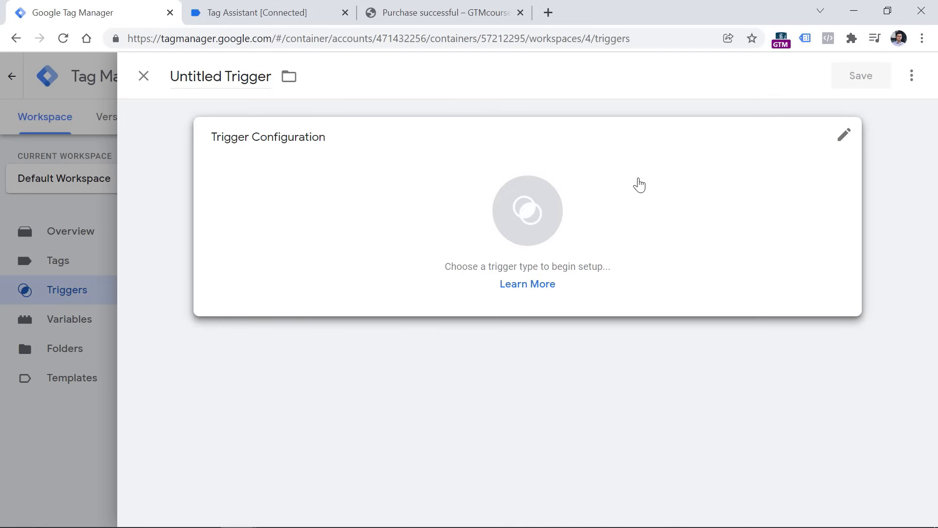
pyautogui.click(376, 200)
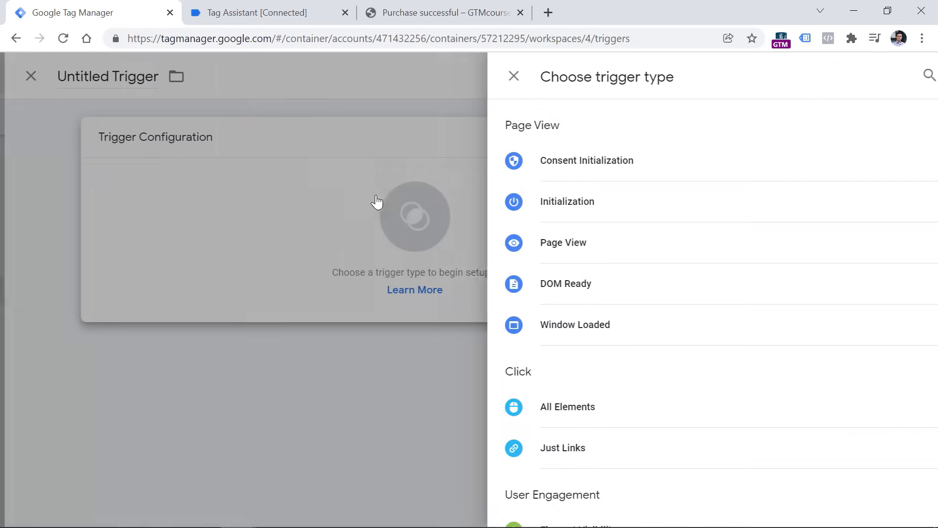
pyautogui.click(557, 244)
pyautogui.click(324, 284)
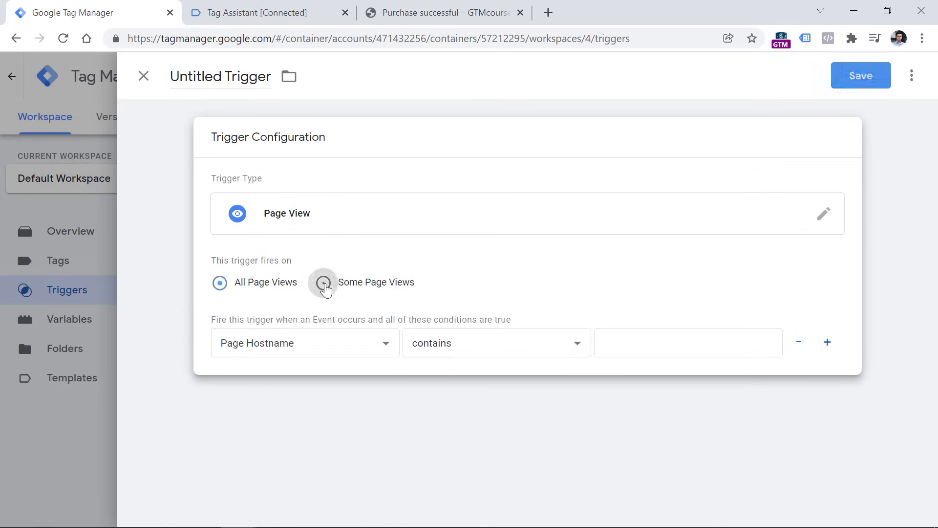
# Step: Set the trigger condition to Page URL contains /pages/purchase-successful, copying the path from the Page URL value in Tag Assistant
pyautogui.click(304, 343)
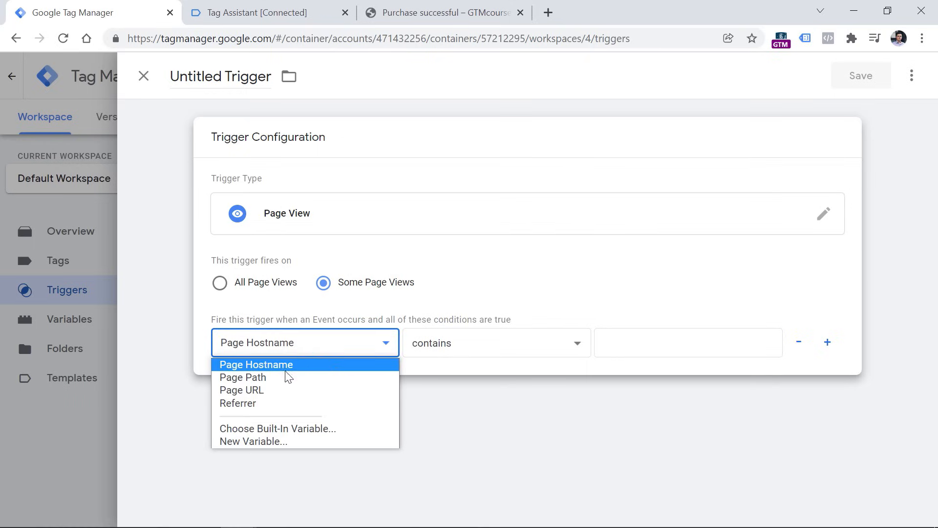
pyautogui.click(274, 389)
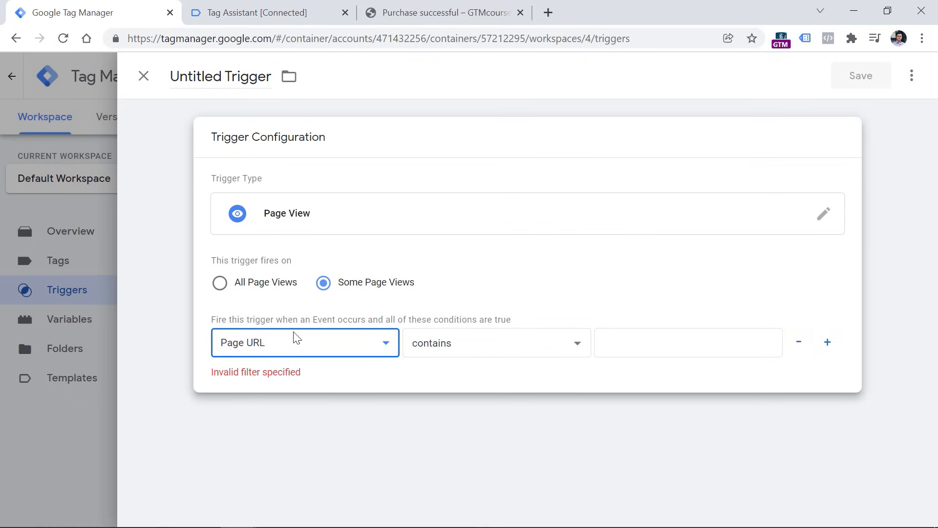
pyautogui.click(403, 7)
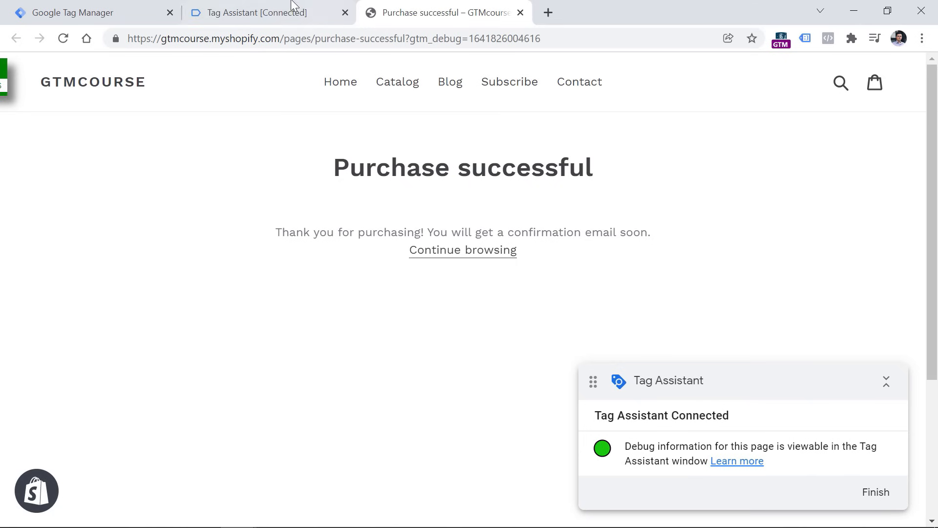
pyautogui.click(258, 12)
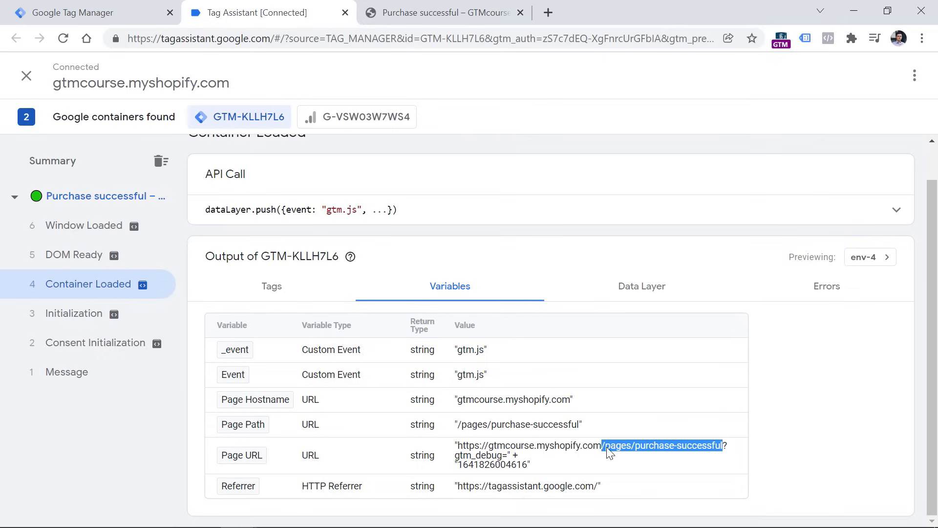
pyautogui.rightClick(651, 445)
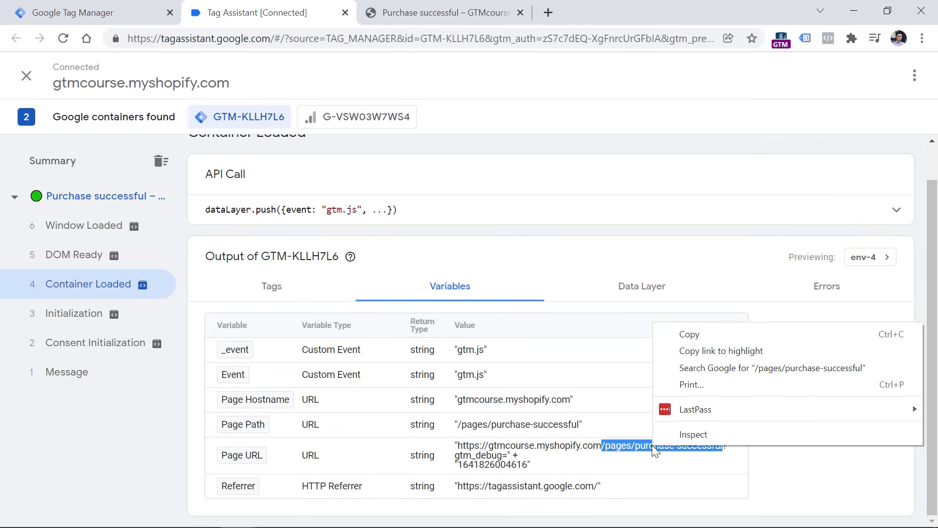
pyautogui.click(664, 330)
pyautogui.click(108, 7)
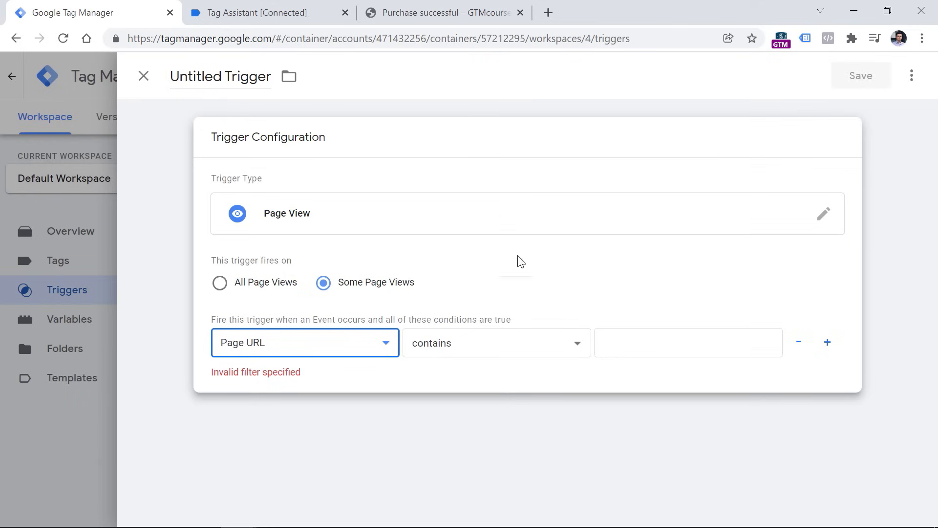
pyautogui.rightClick(627, 345)
pyautogui.click(664, 209)
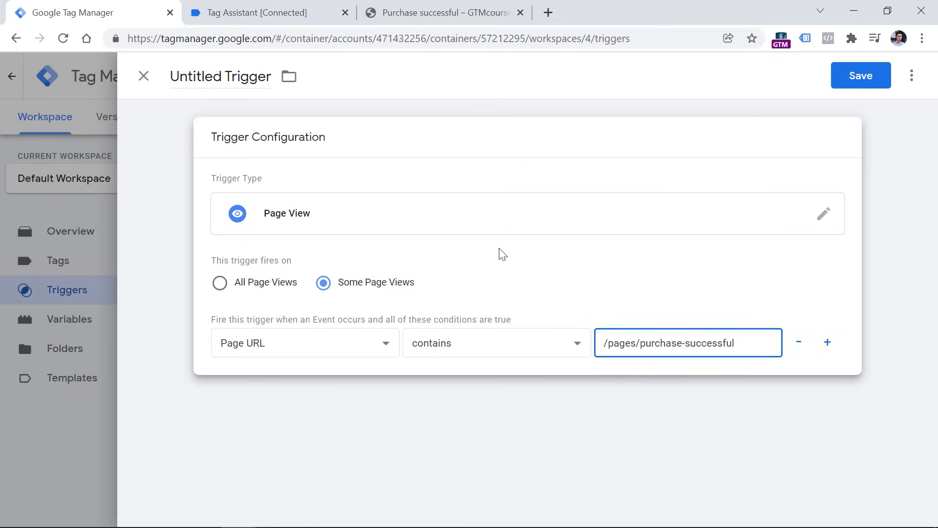
# Step: Name the trigger "Pageview - purchase successful" and save it
pyautogui.click(207, 71)
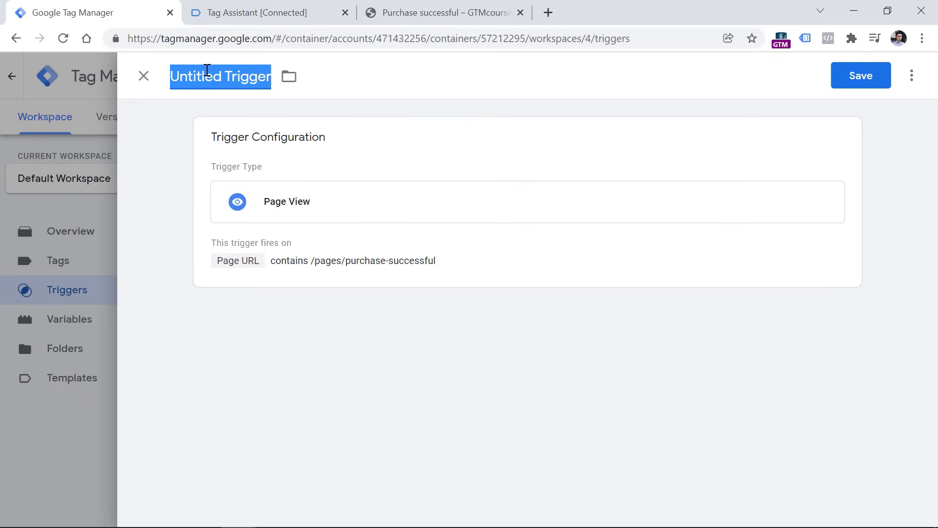
pyautogui.write('Page')
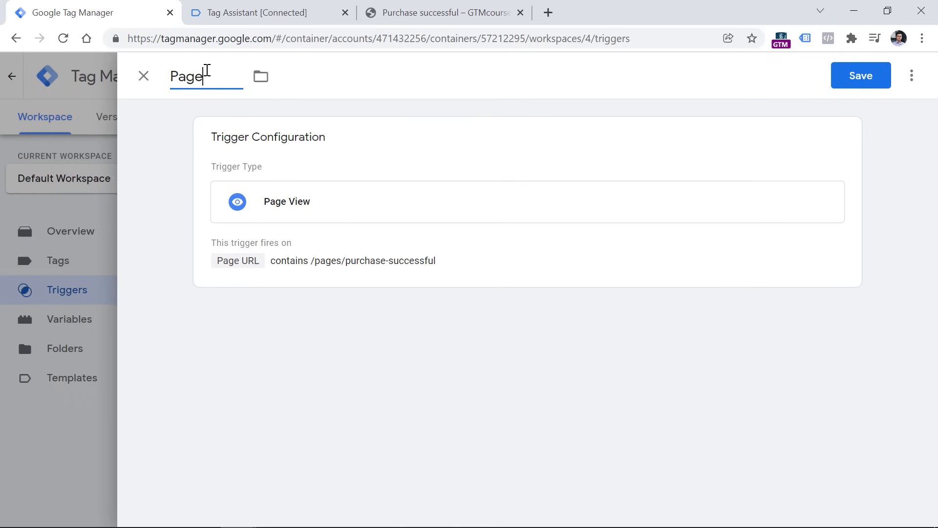
pyautogui.write('view - purchase successful')
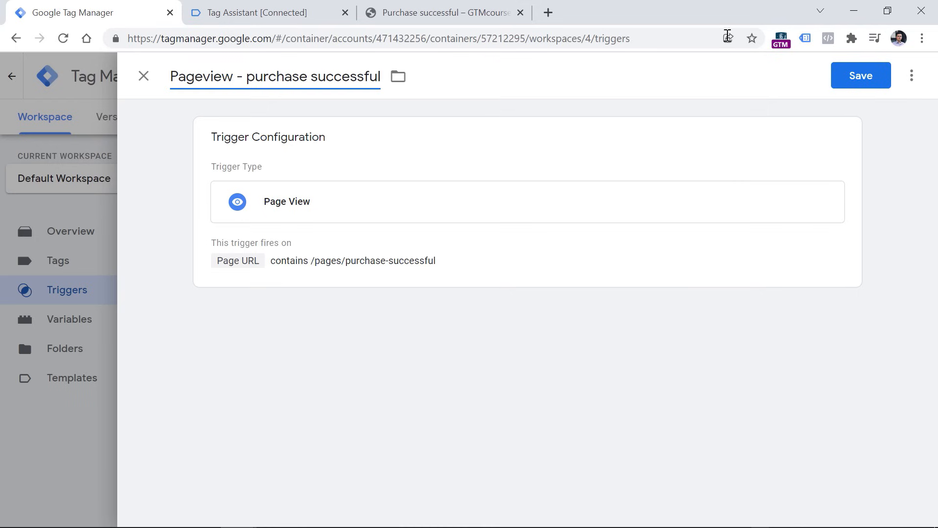
pyautogui.click(834, 76)
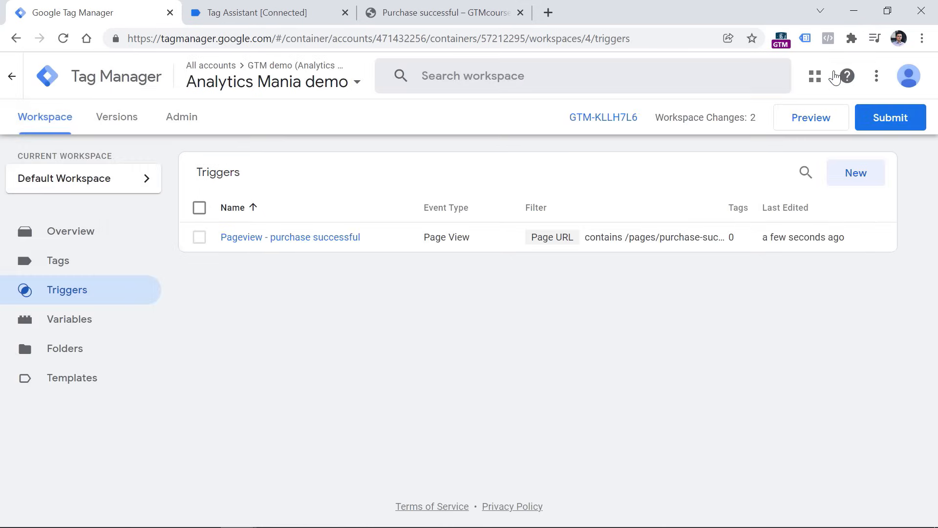
# Step: Create a new tag of type Google Ads Conversion Tracking
pyautogui.click(61, 262)
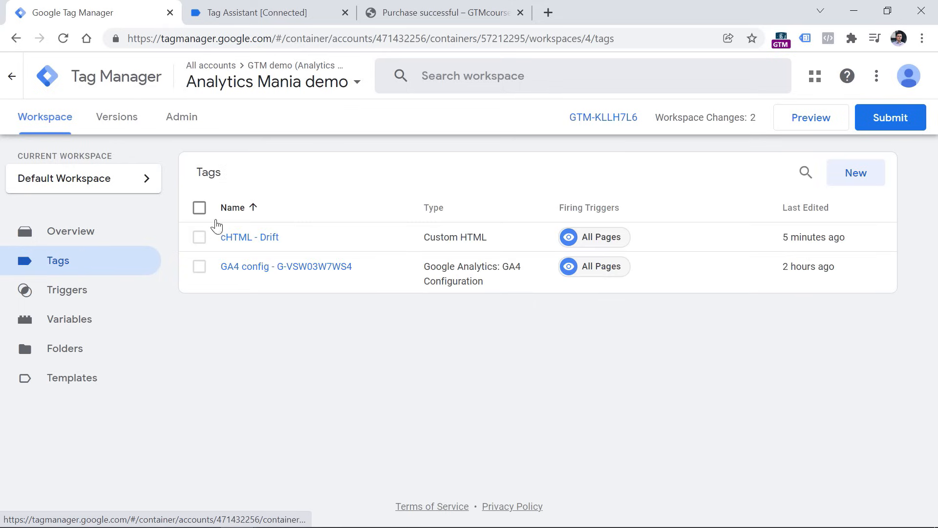
pyautogui.click(864, 177)
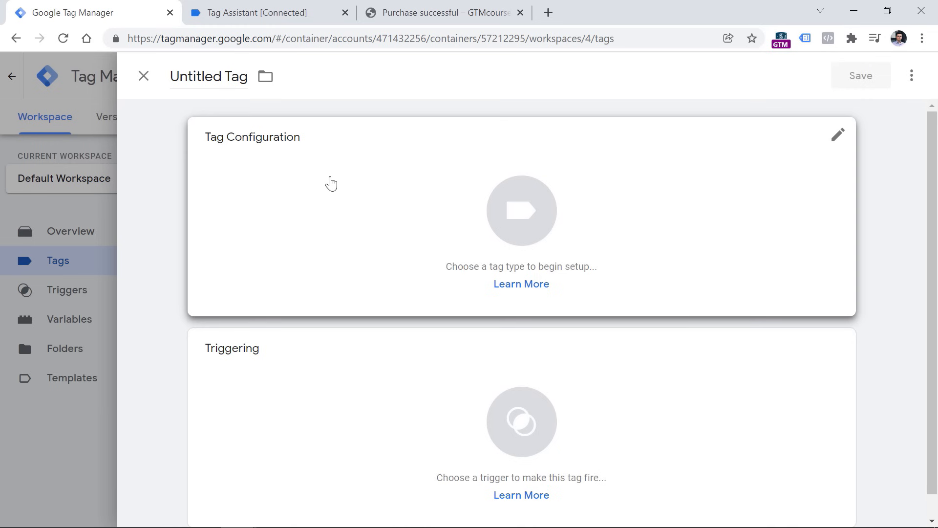
pyautogui.click(330, 183)
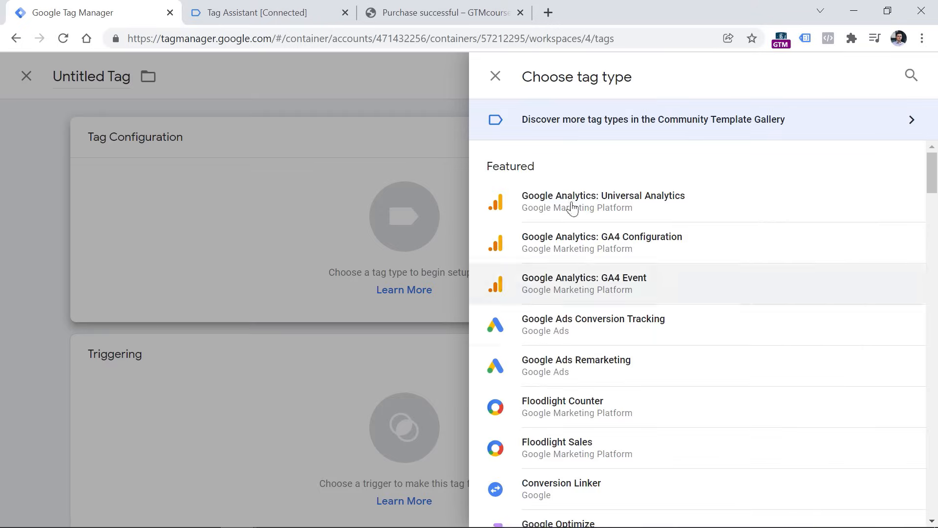
pyautogui.click(592, 324)
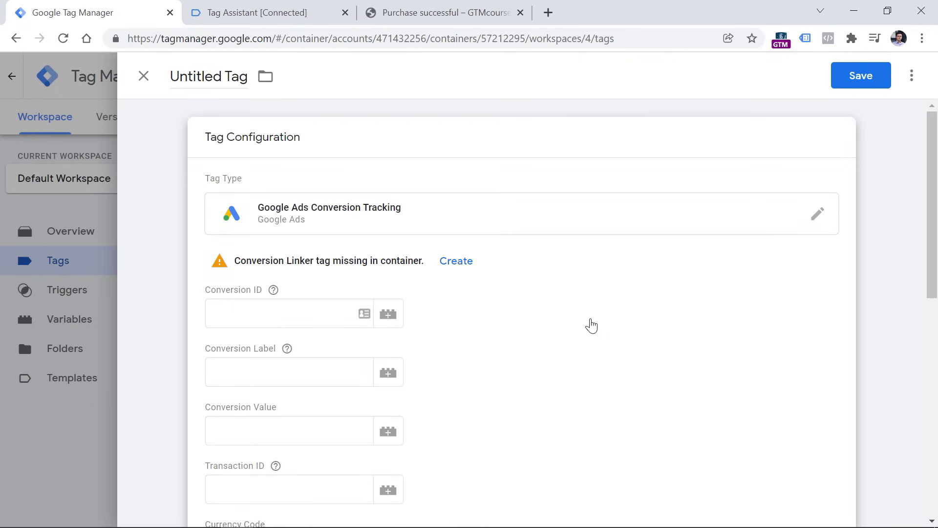
# Step: Enter d3bdu23nd283d as the tag's Conversion ID and 8n3db3d2nd892asd as its Conversion Label
pyautogui.scroll(-2, 516, 261)
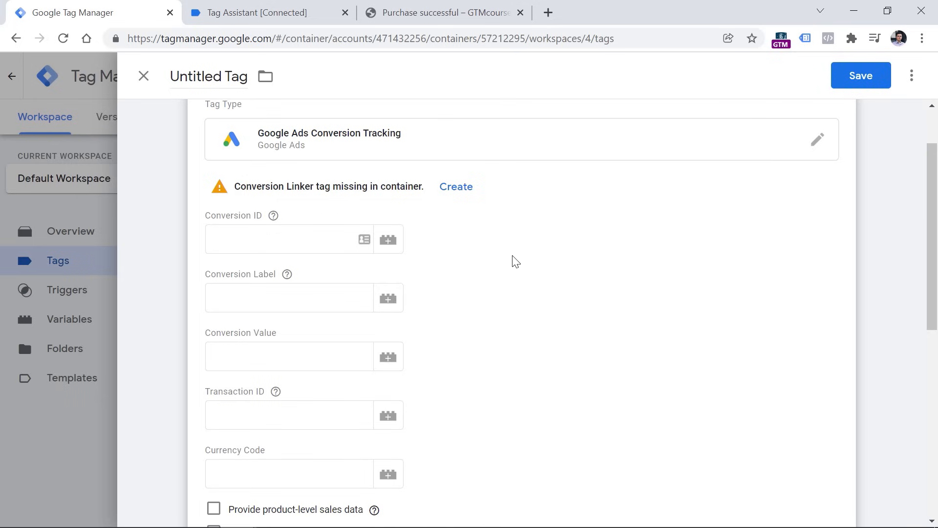
pyautogui.click(296, 239)
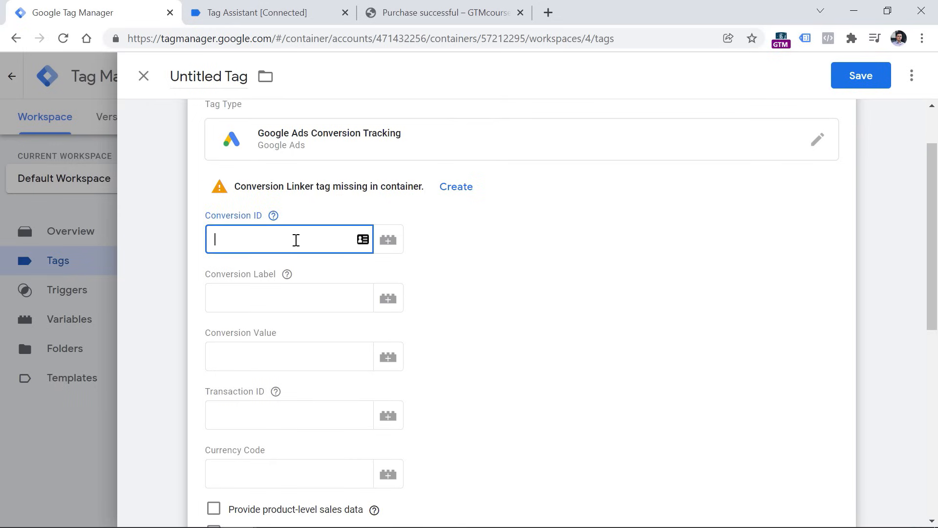
pyautogui.write('d3bdu23nd283d')
pyautogui.click(289, 303)
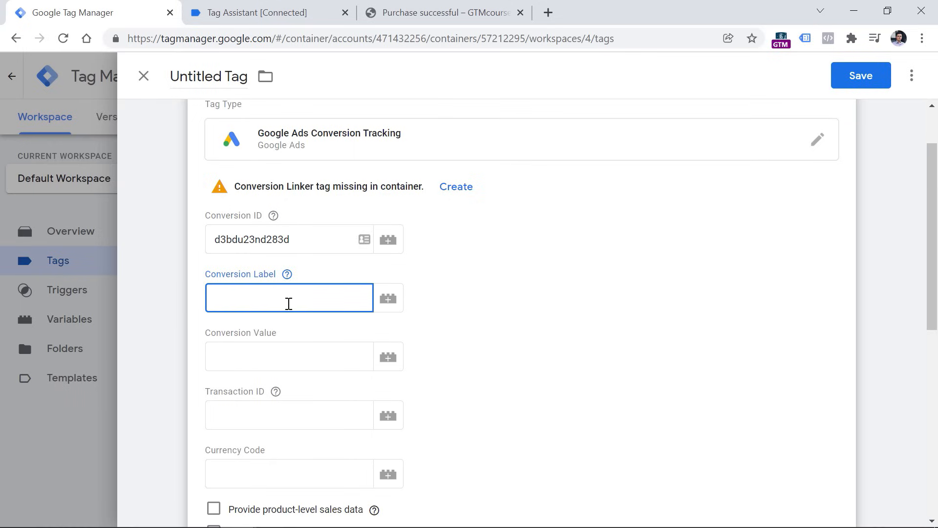
pyautogui.write('8n3db3d2nd892asd')
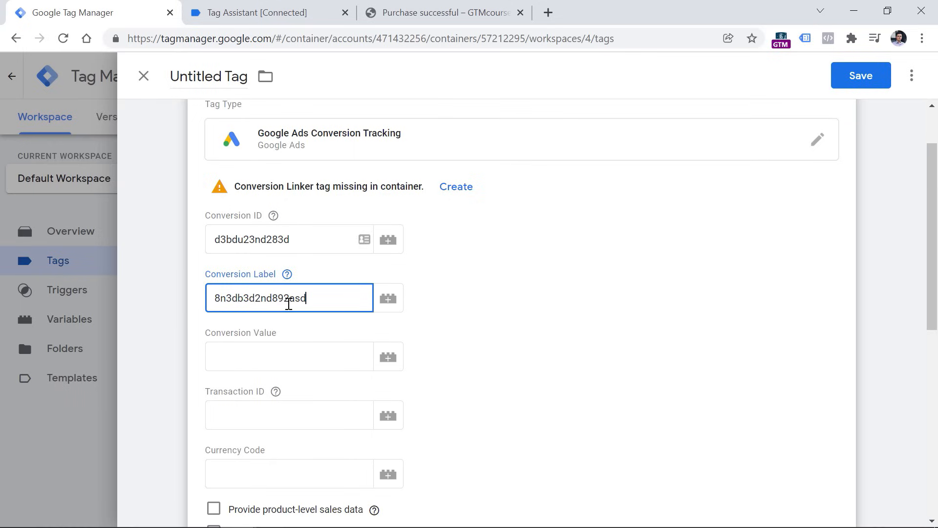
# Step: Assign the "Pageview - purchase successful" trigger as the tag's firing trigger
pyautogui.scroll(-9, 289, 304)
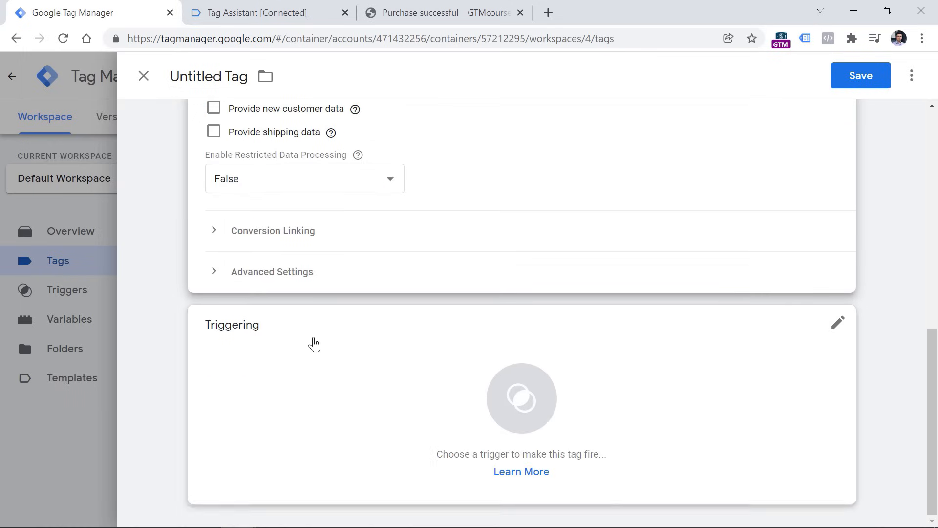
pyautogui.click(282, 361)
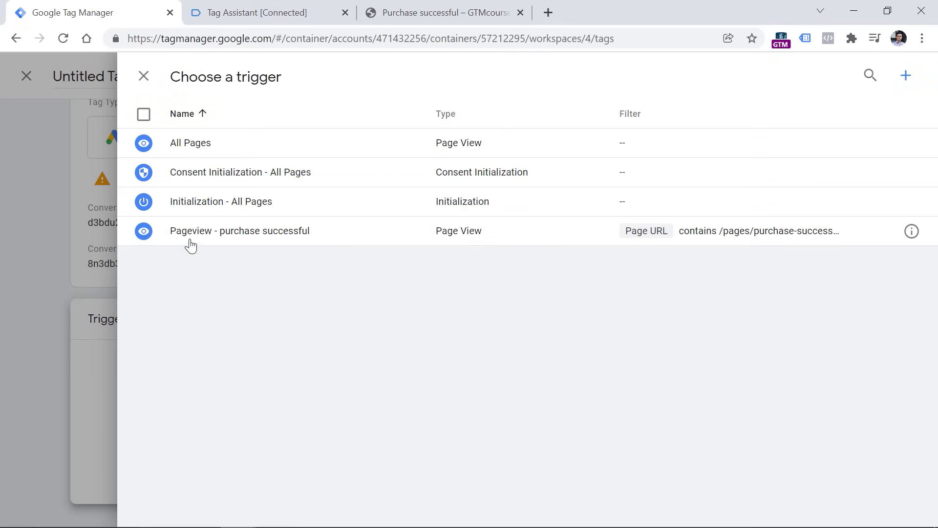
pyautogui.click(243, 240)
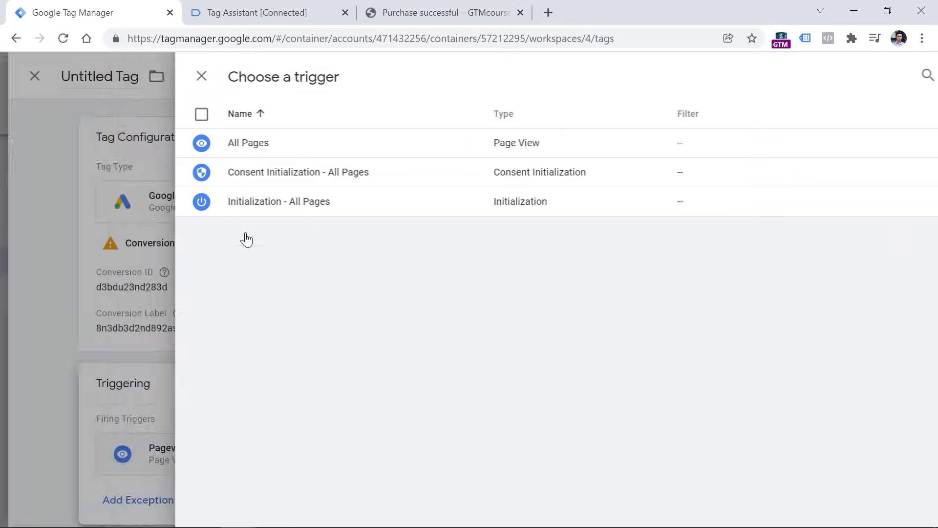
# Step: Name the Google Ads conversion tag "Gads - purchase"
pyautogui.tripleClick(208, 78)
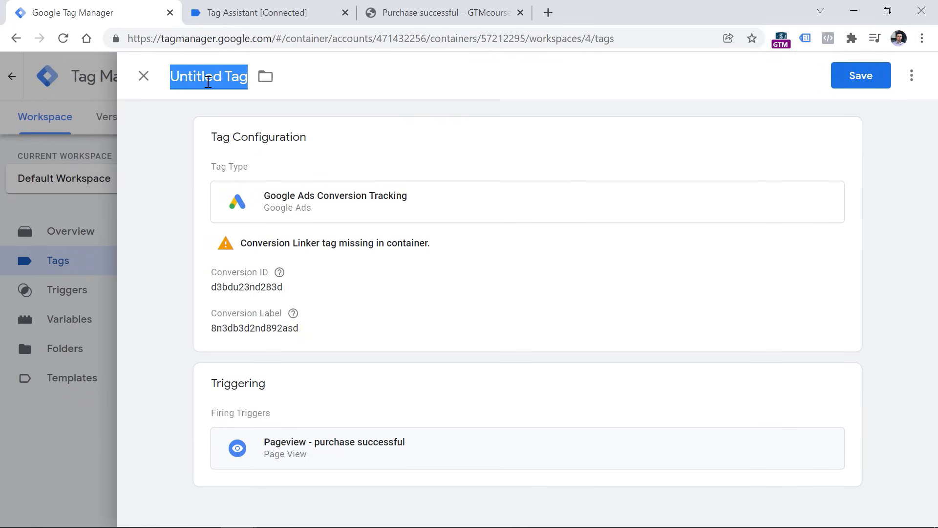
pyautogui.write('Gads - ')
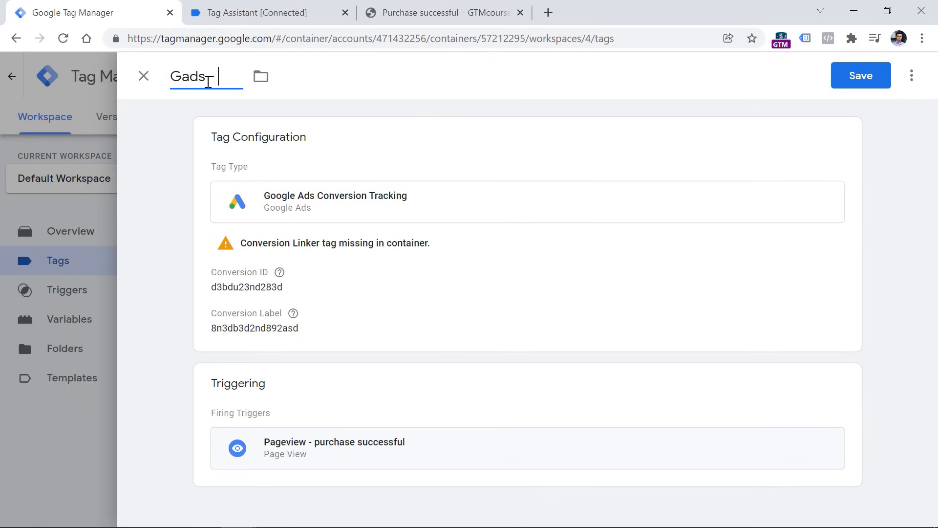
pyautogui.write('purchase')
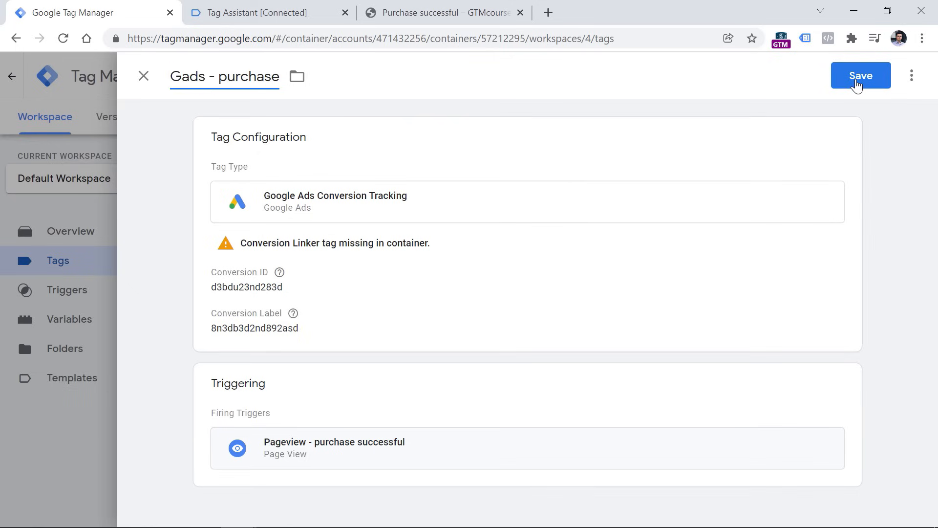
pyautogui.click(382, 268)
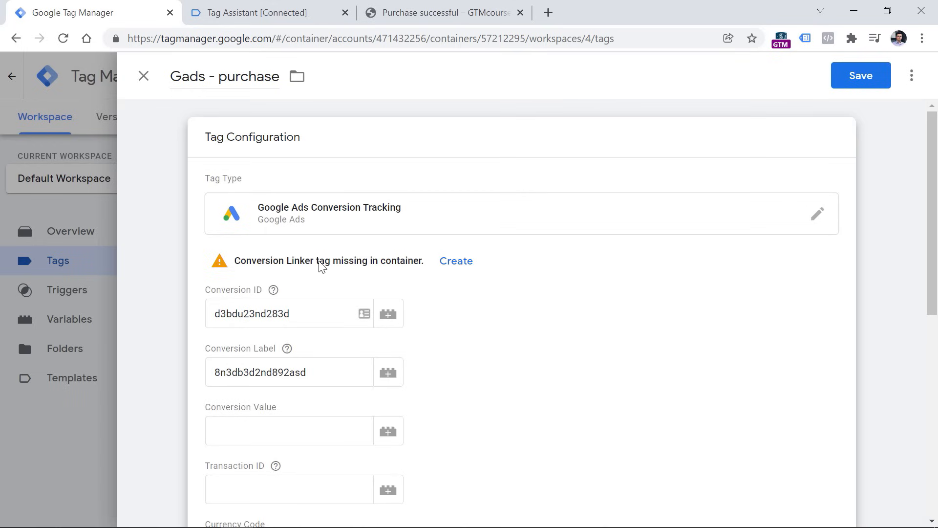
pyautogui.click(455, 262)
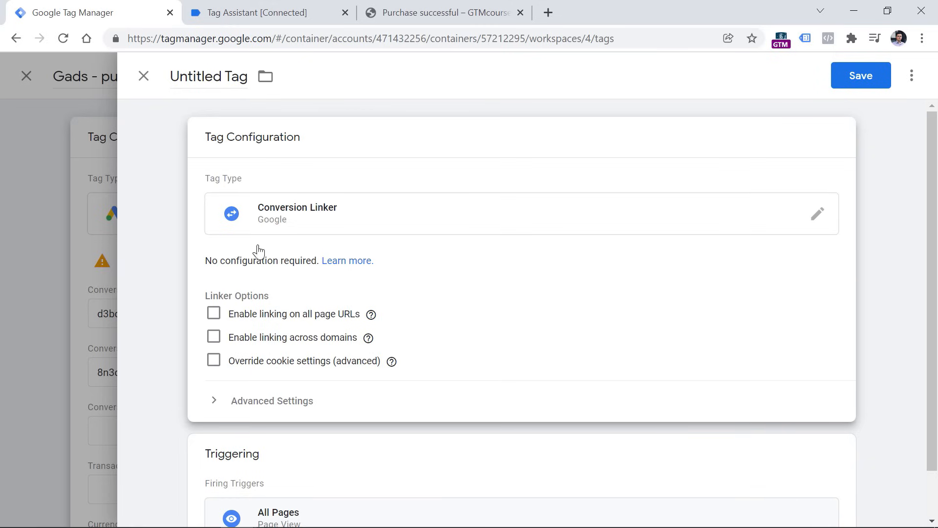
pyautogui.click(143, 76)
pyautogui.click(605, 236)
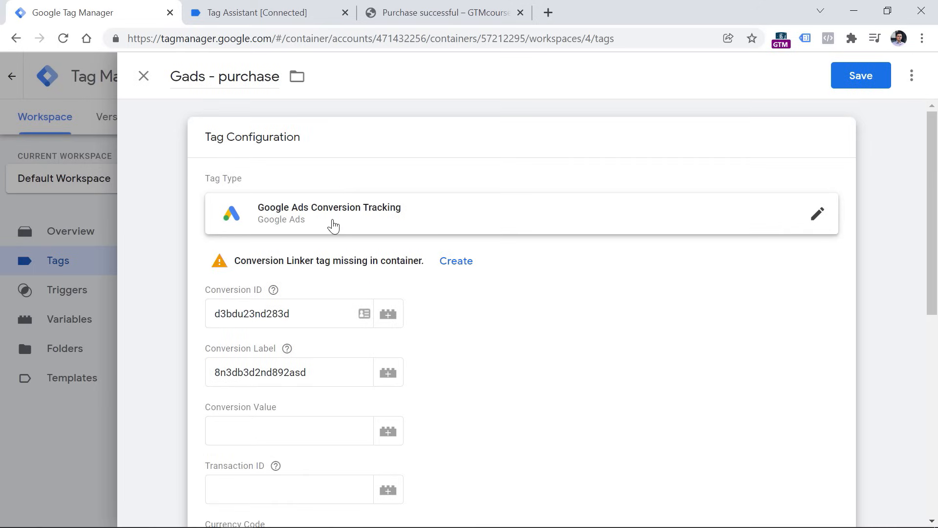
# Step: Try to save the "Gads - purchase" tag with its entered conversion settings
pyautogui.scroll(-1, 333, 226)
pyautogui.scroll(-2, 335, 227)
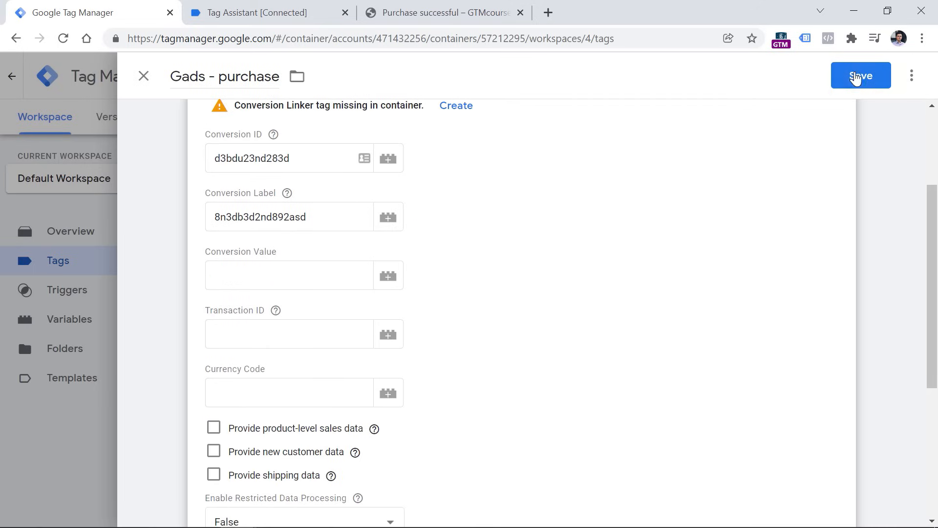
pyautogui.click(855, 77)
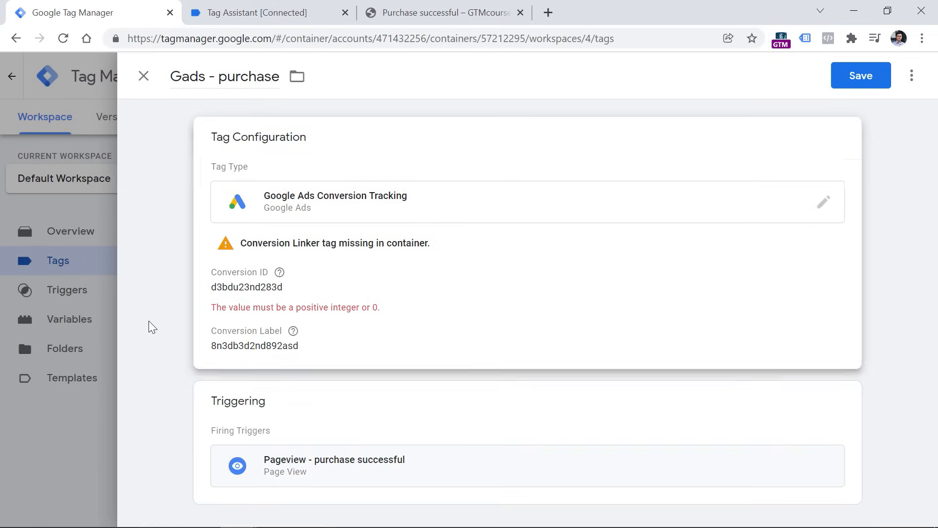
pyautogui.click(305, 298)
pyautogui.doubleClick(269, 307)
pyautogui.write('2')
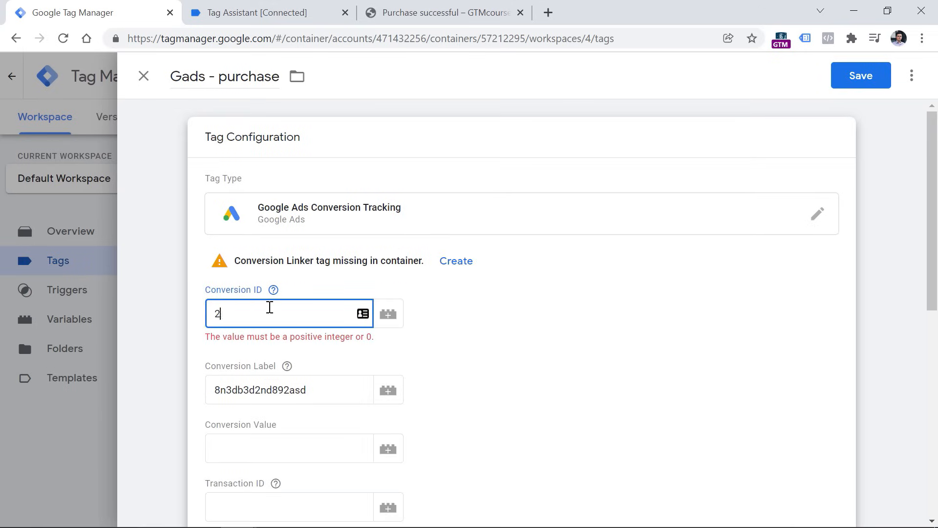
pyautogui.write('34687462347264')
pyautogui.click(862, 78)
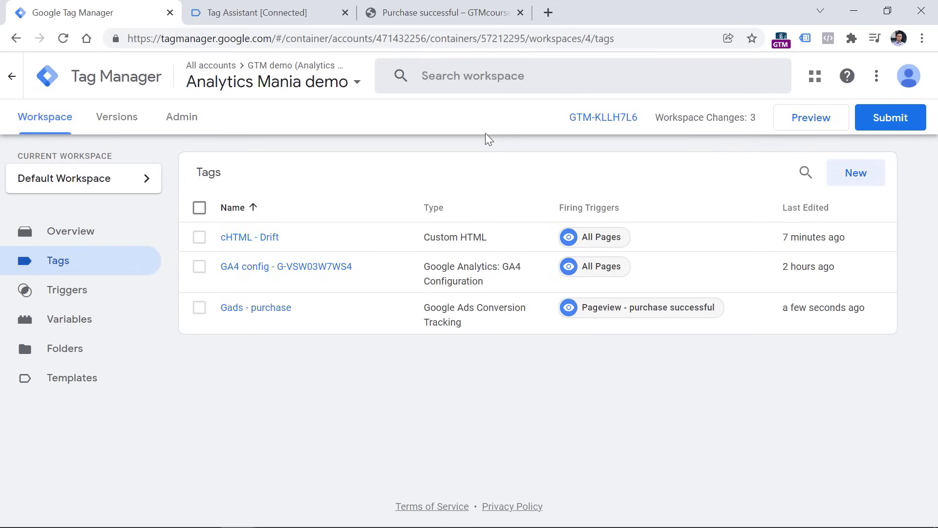
# Step: Preview the container on the purchase-successful page and open its Container Loaded event in Tag Assistant
pyautogui.click(823, 122)
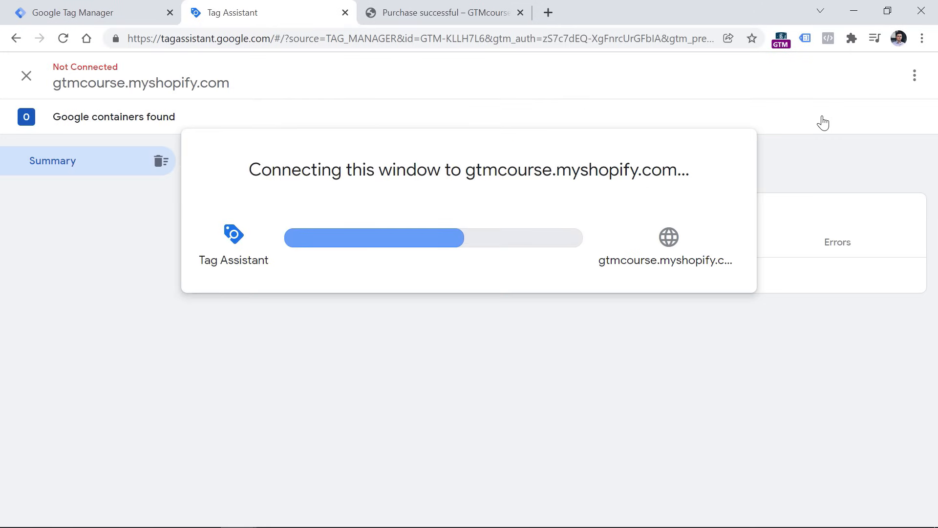
pyautogui.click(445, 4)
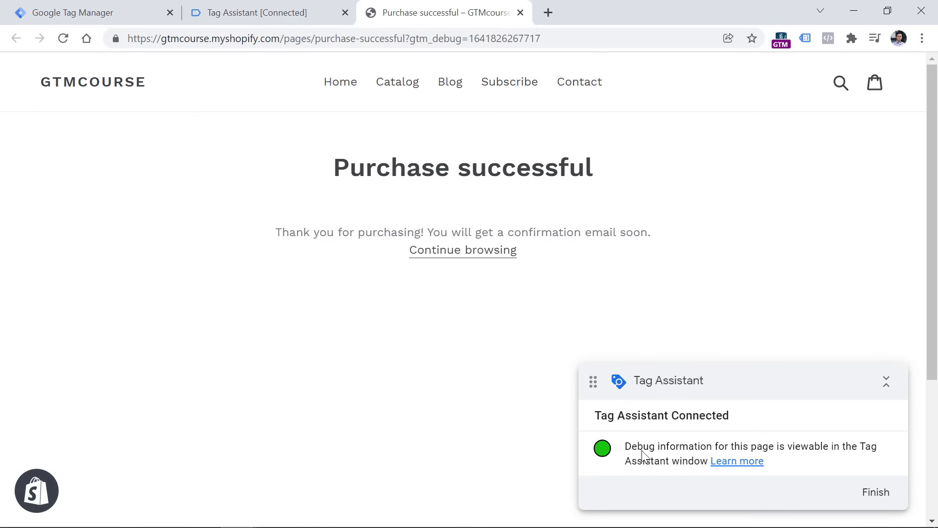
pyautogui.click(313, 15)
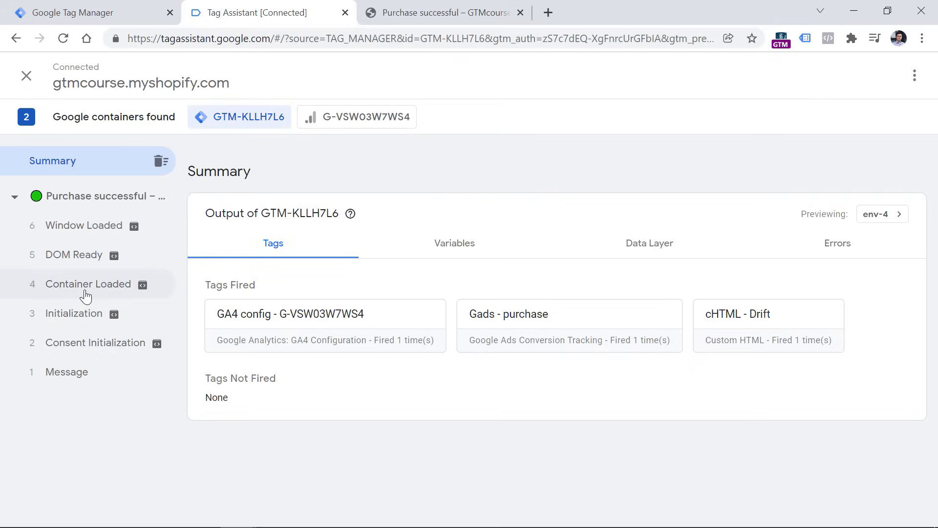
pyautogui.click(86, 294)
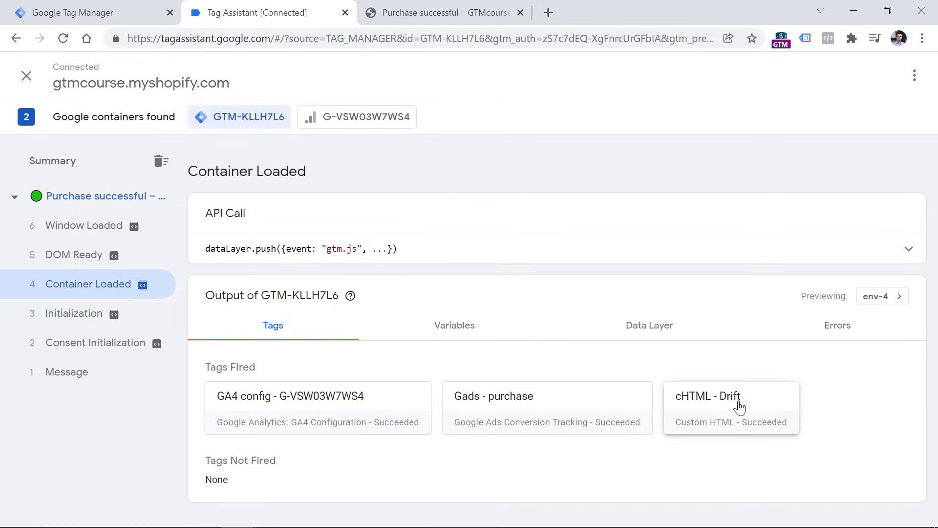
# Step: Examine all properties of the "Gads - purchase" tag at Container Loaded and compare the page URL with its firing trigger's filters
pyautogui.click(521, 411)
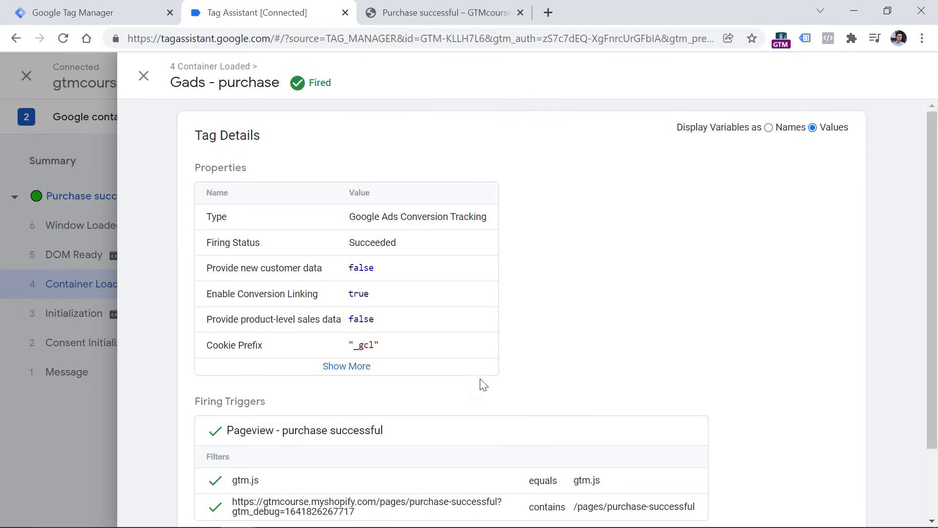
pyautogui.click(360, 374)
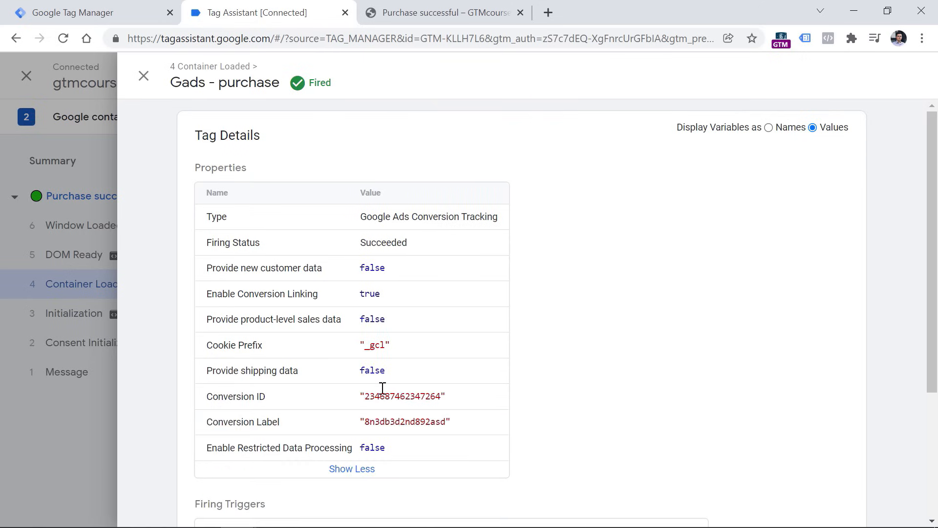
pyautogui.scroll(-4, 397, 426)
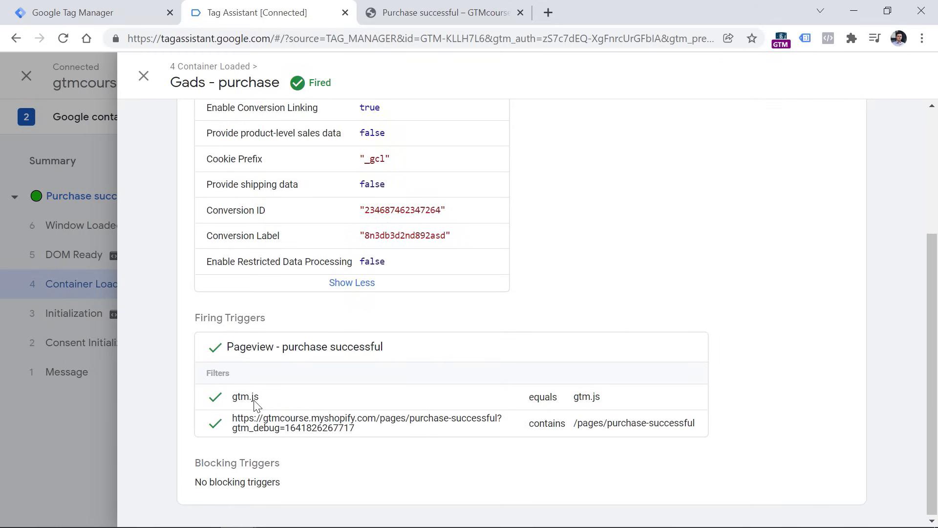
pyautogui.moveTo(232, 397); pyautogui.dragTo(361, 433)
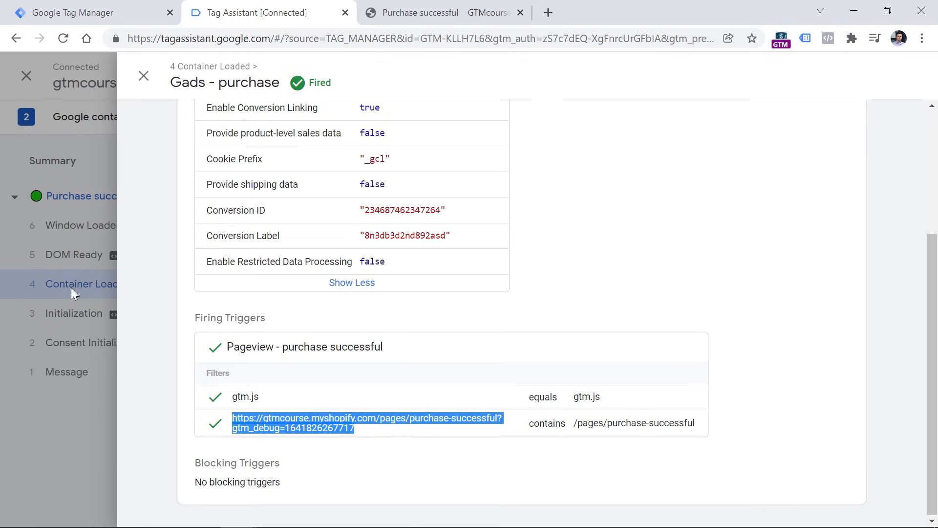
pyautogui.click(552, 430)
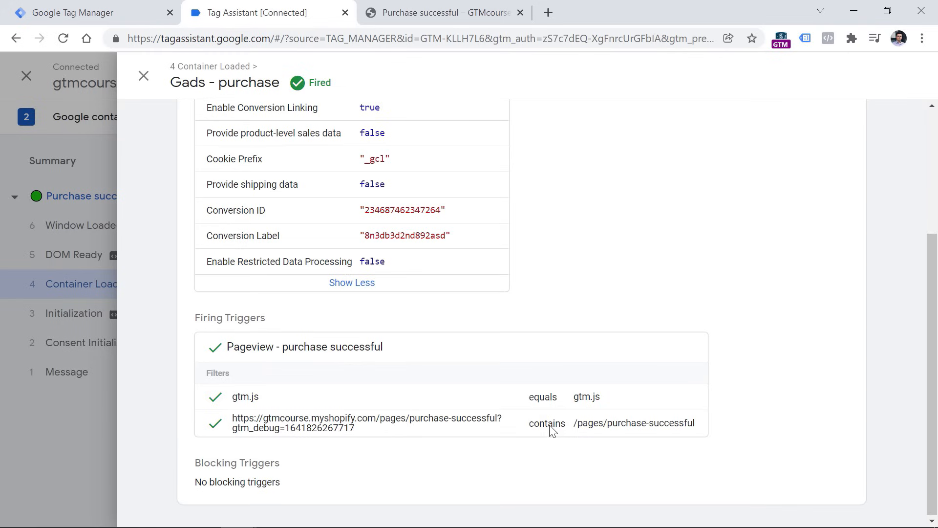
pyautogui.moveTo(576, 424); pyautogui.dragTo(710, 433)
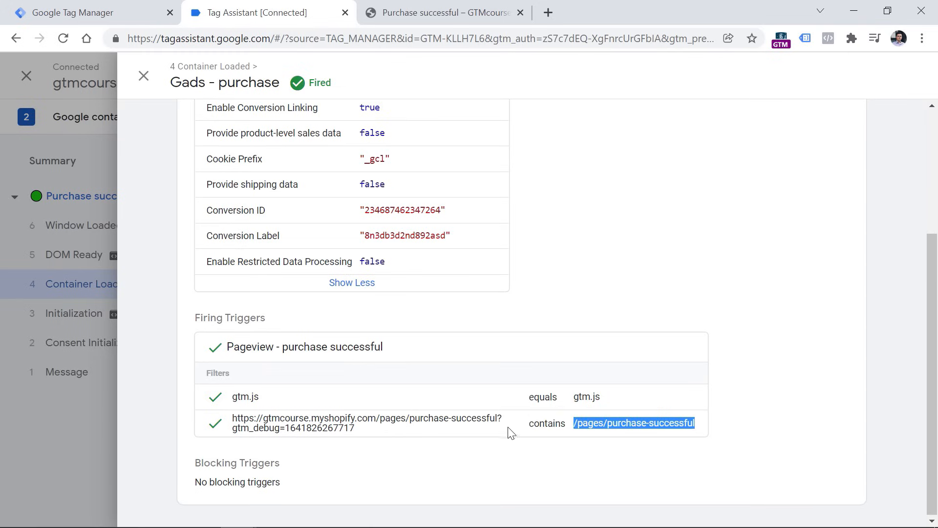
pyautogui.moveTo(291, 423); pyautogui.dragTo(360, 432)
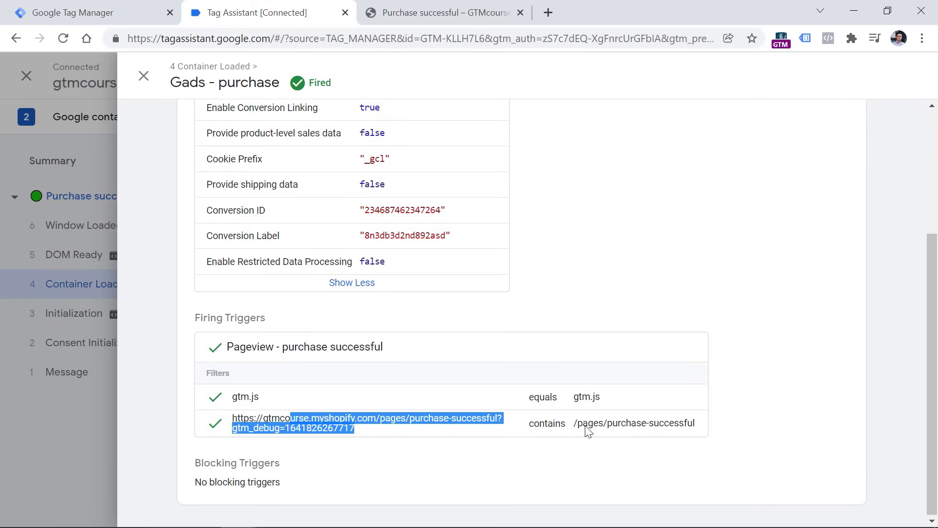
pyautogui.moveTo(584, 428); pyautogui.dragTo(674, 429)
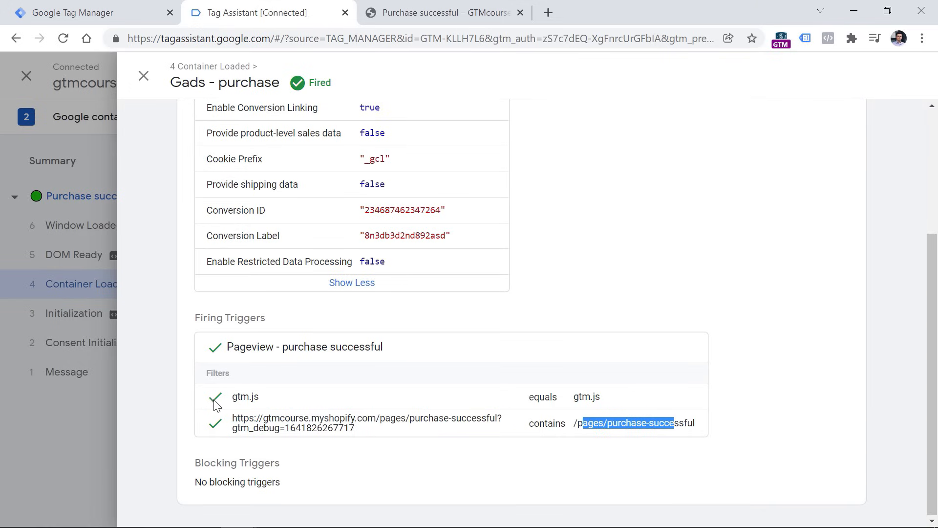
pyautogui.click(142, 78)
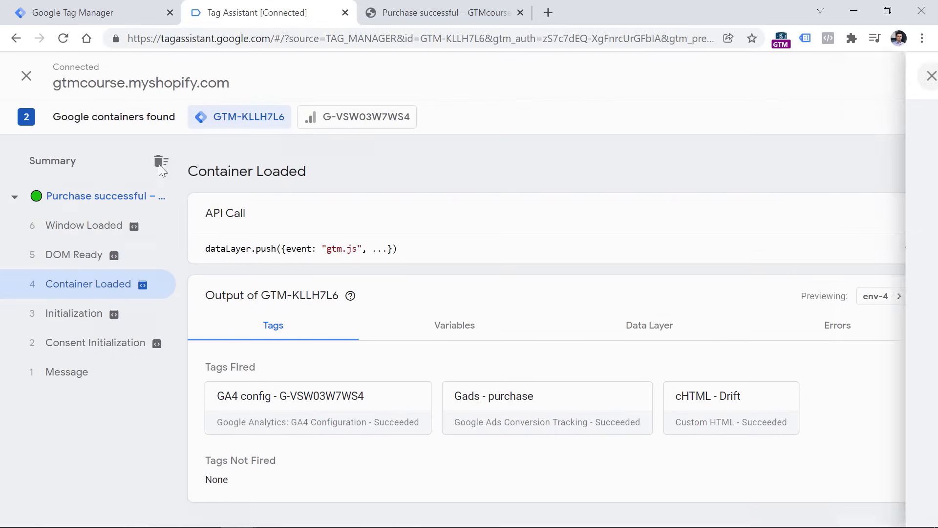
# Step: Examine the firing trigger filters of the "Gads - purchase" tag at the Window Loaded event
pyautogui.click(78, 228)
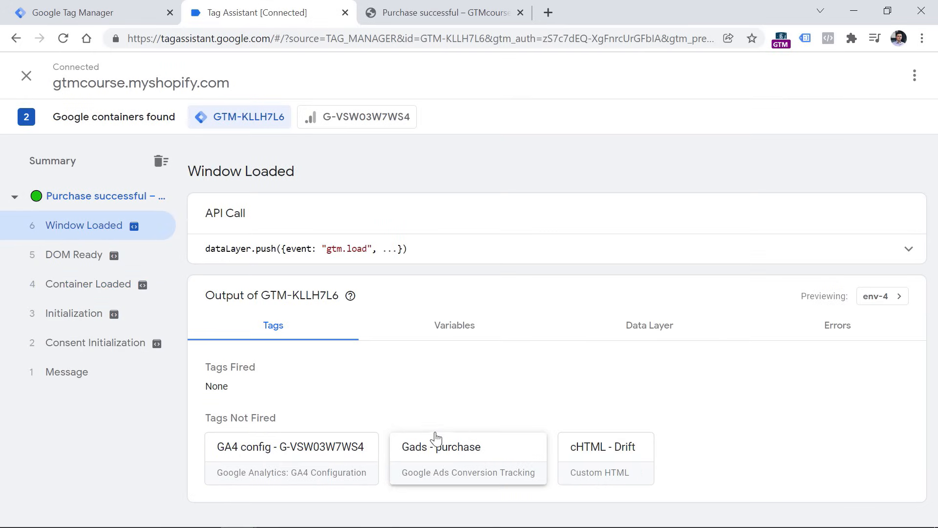
pyautogui.click(466, 460)
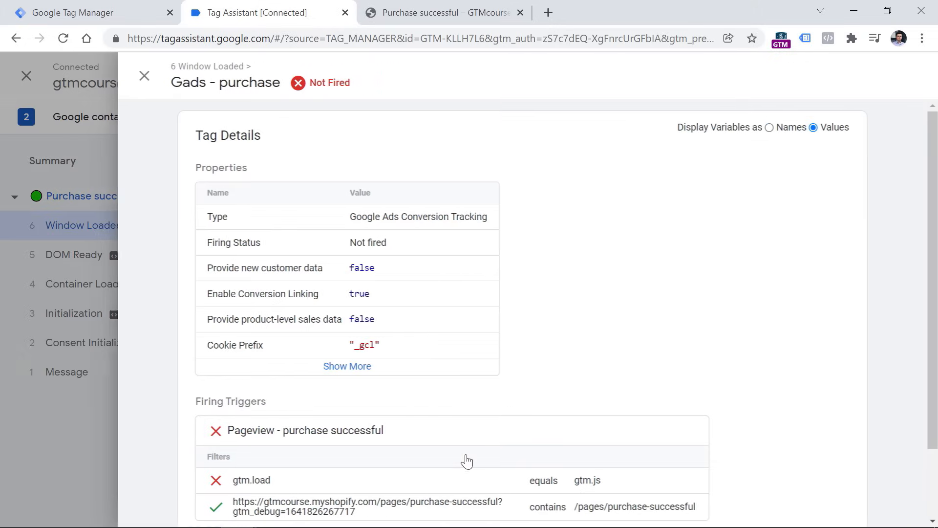
pyautogui.scroll(-2, 356, 372)
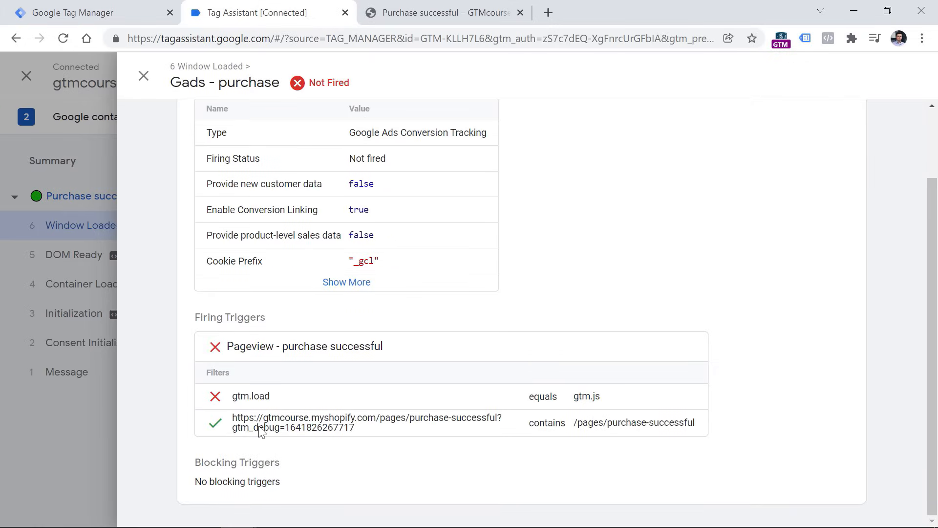
pyautogui.moveTo(233, 418); pyautogui.dragTo(371, 442)
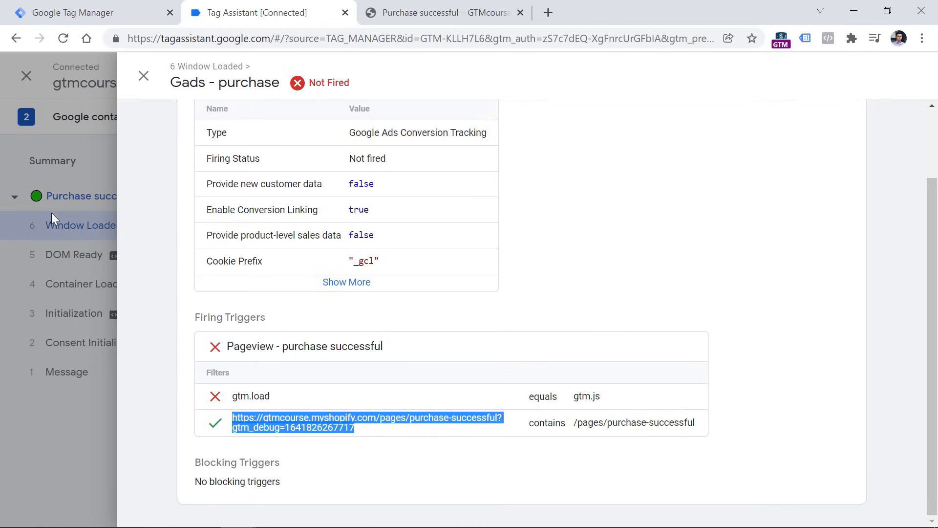
pyautogui.click(113, 231)
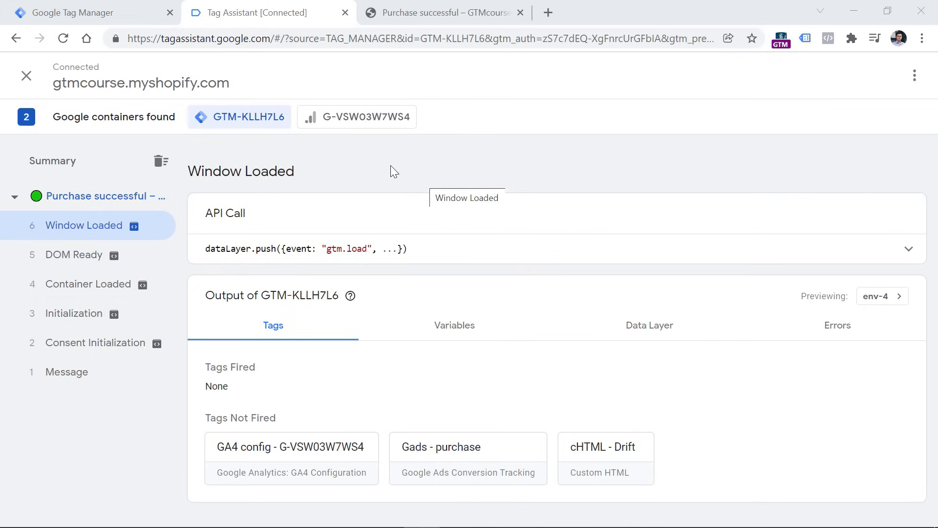
# Step: Enable Tag Assistant Legacy on the purchase-successful page, reload the page and check the tag analysis for Google Ads Conversion Tracking
pyautogui.click(442, 8)
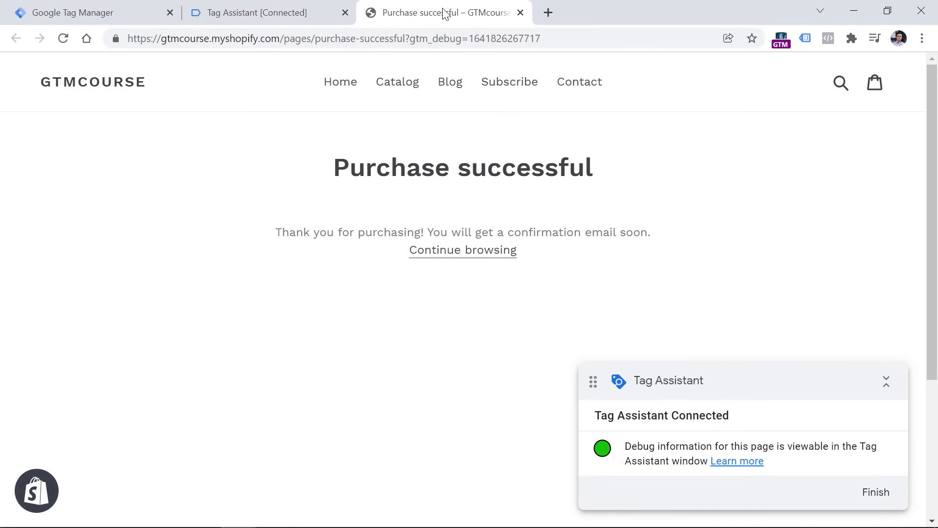
pyautogui.click(806, 40)
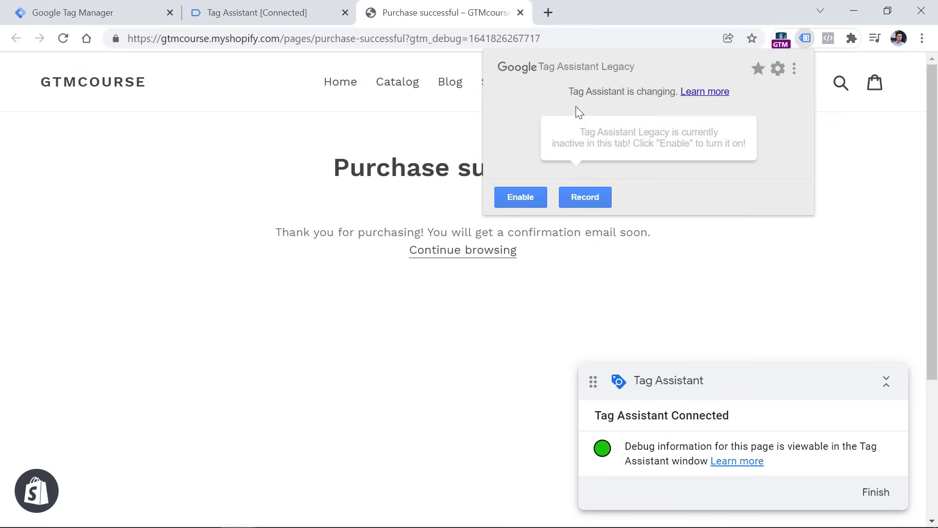
pyautogui.click(520, 197)
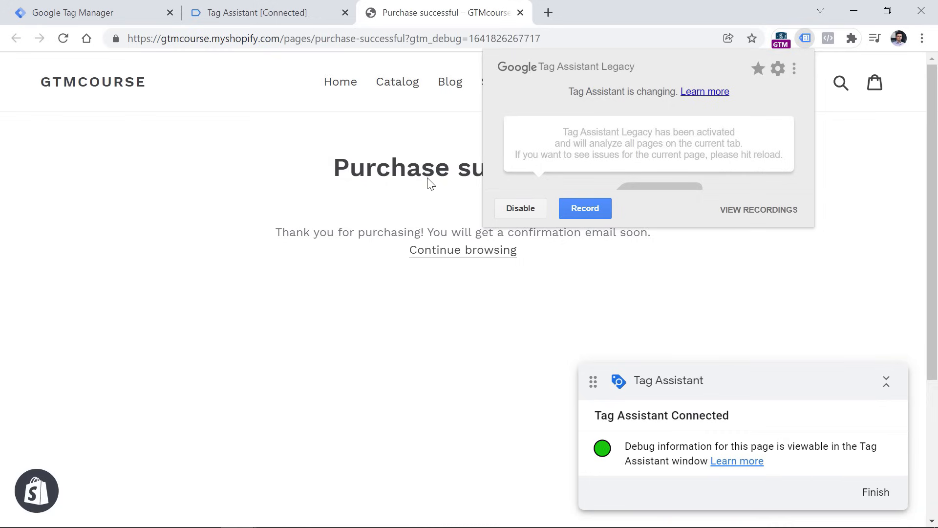
pyautogui.click(69, 39)
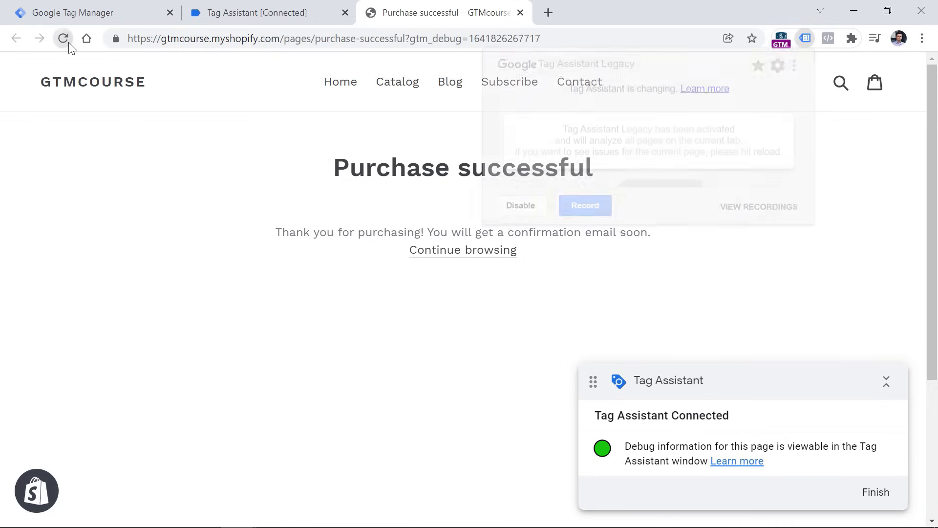
pyautogui.click(805, 42)
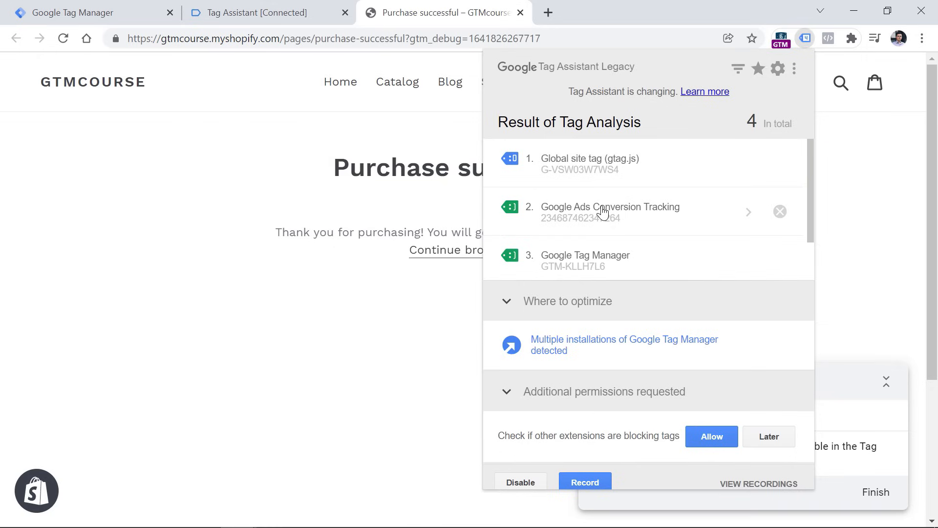
pyautogui.click(273, 12)
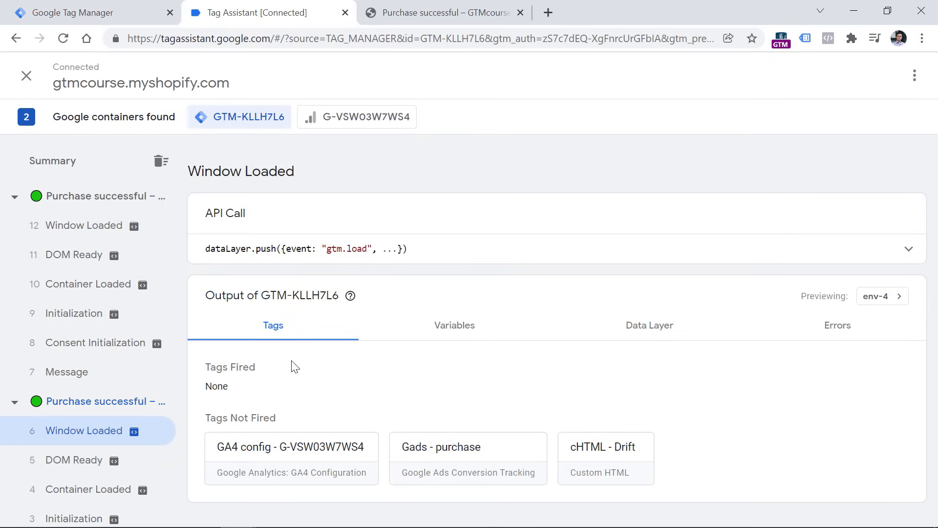
# Step: Start a new trigger in Google Tag Manager and review the available trigger types, from Page View to Trigger Group
pyautogui.click(93, 11)
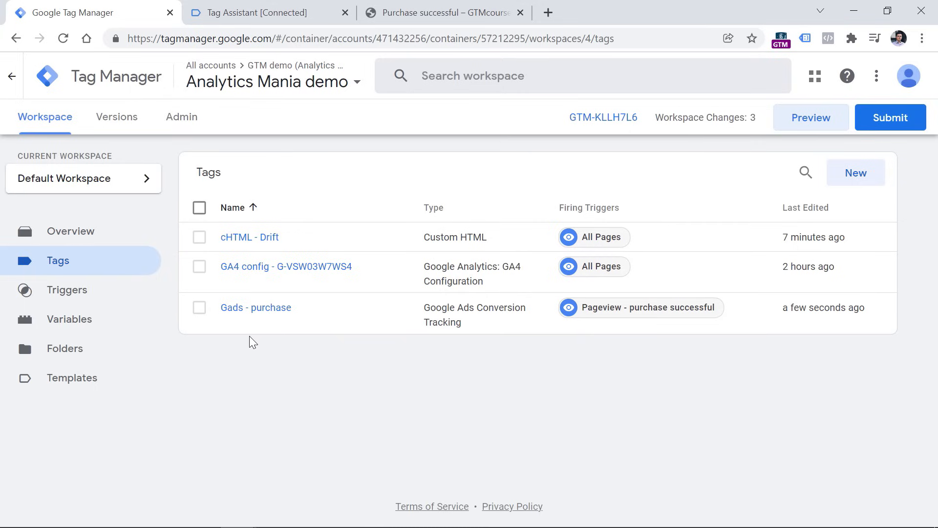
pyautogui.click(80, 289)
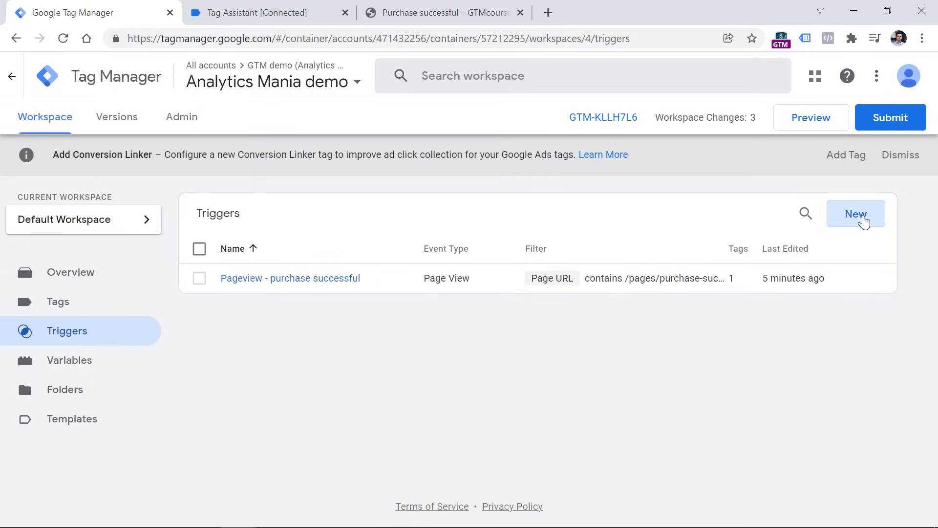
pyautogui.click(859, 218)
pyautogui.click(325, 195)
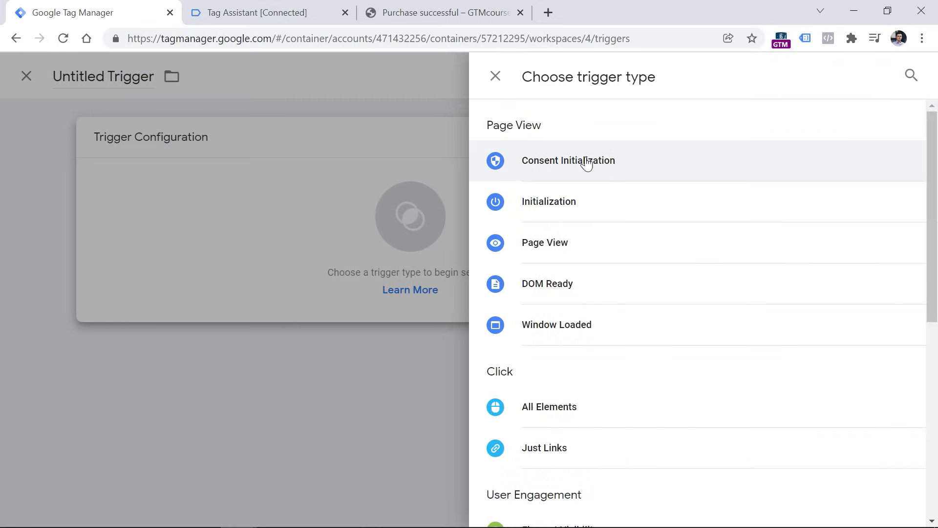
pyautogui.scroll(-4, 603, 168)
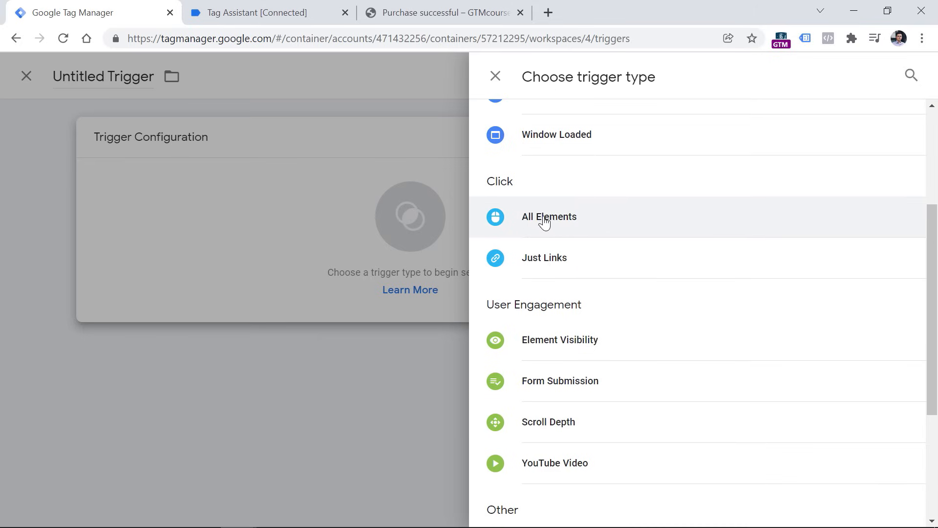
pyautogui.scroll(-2, 557, 220)
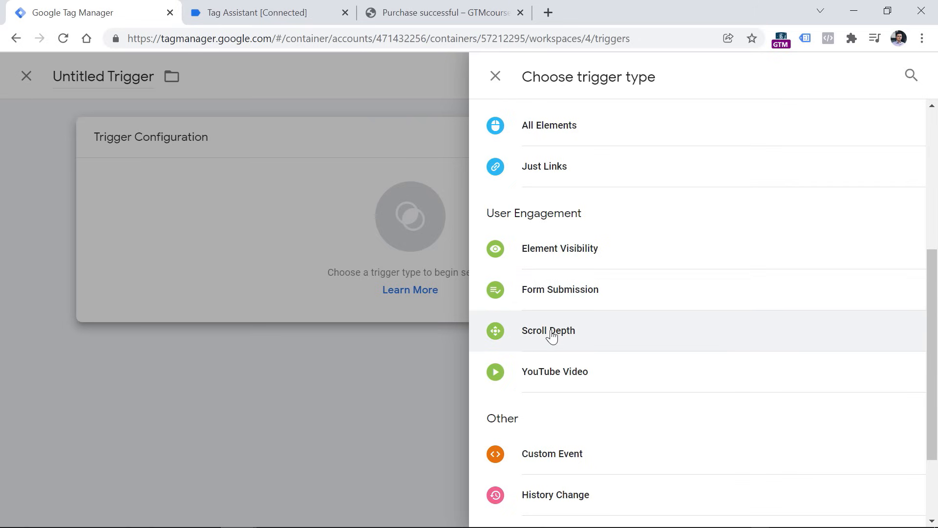
pyautogui.scroll(-2, 551, 335)
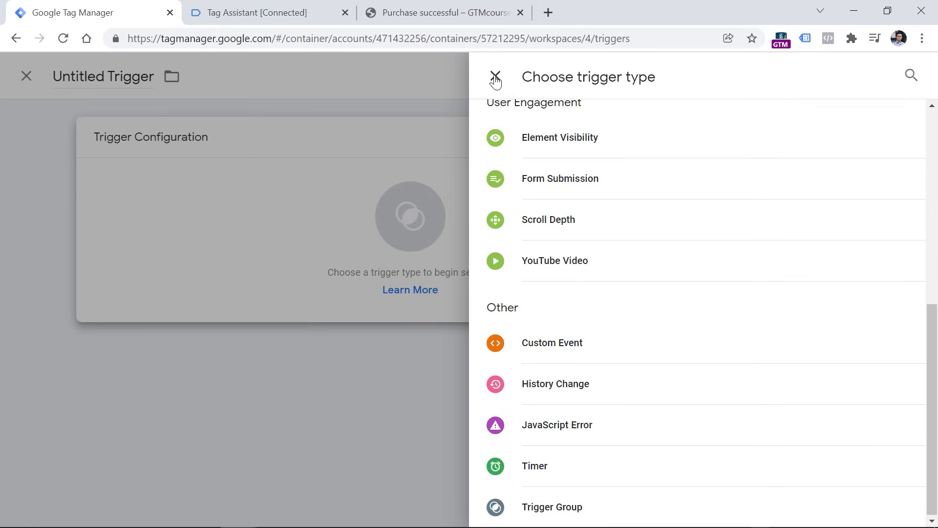
pyautogui.scroll(5, 601, 249)
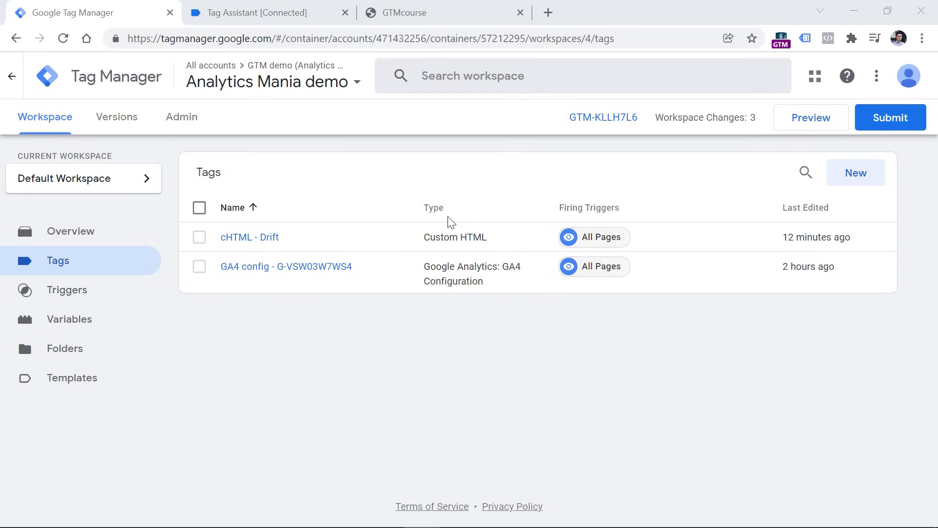
# Step: View the store's home page in preview mode and check its tag summary in Tag Assistant
pyautogui.click(449, 10)
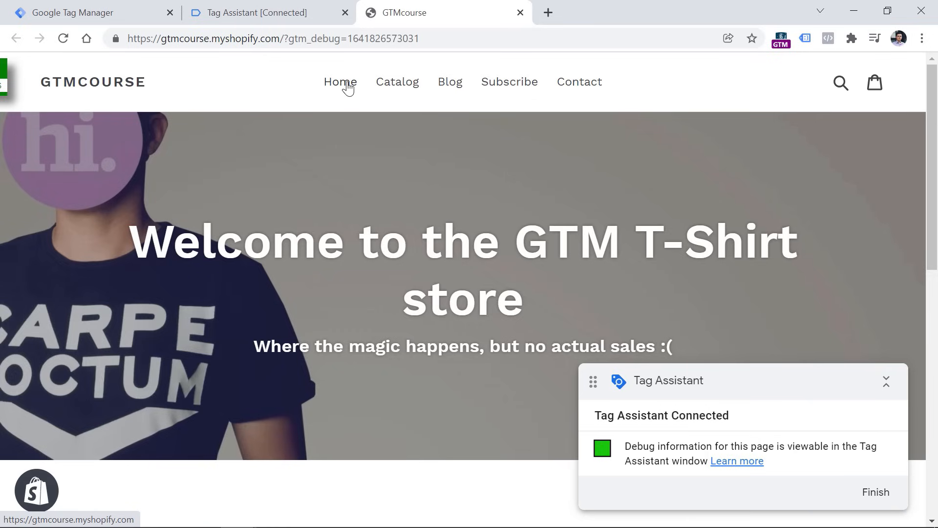
pyautogui.click(284, 7)
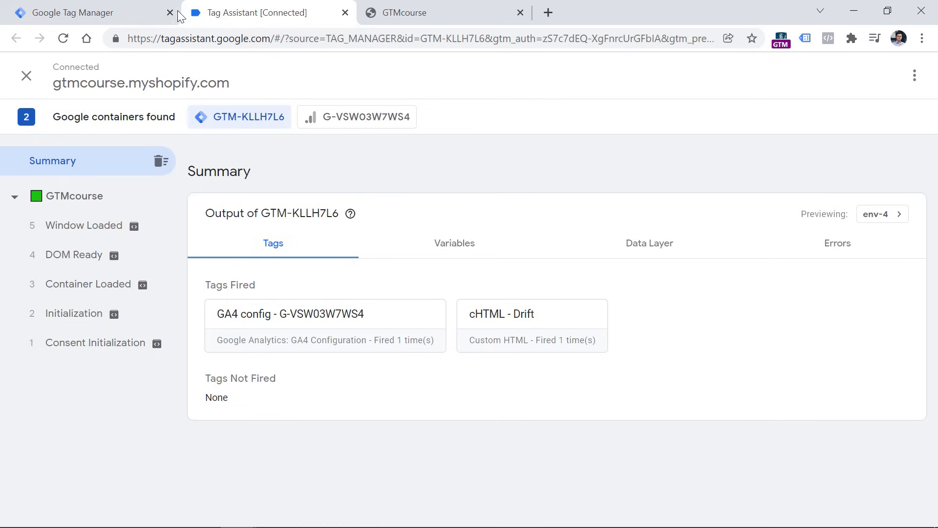
# Step: Follow the store's Home and Catalog links in preview mode and check Tag Assistant for Link Click events
pyautogui.click(135, 6)
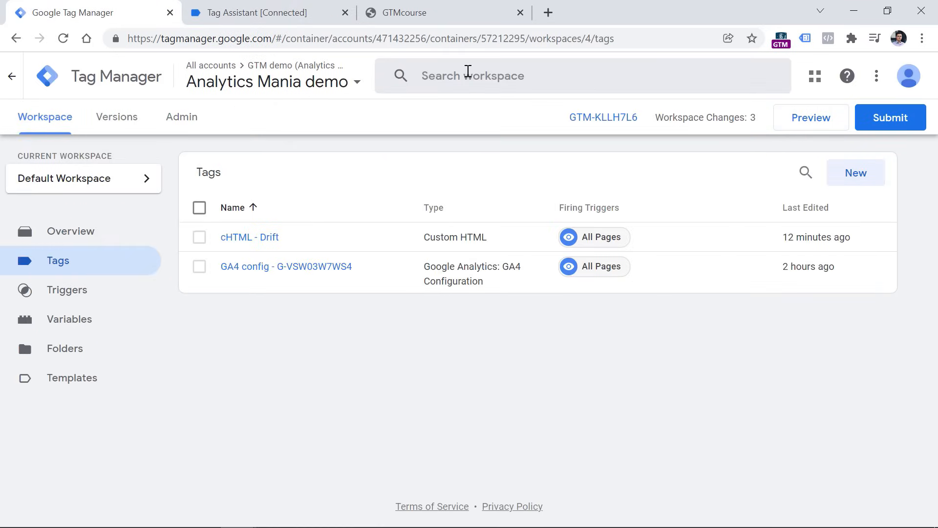
pyautogui.click(430, 14)
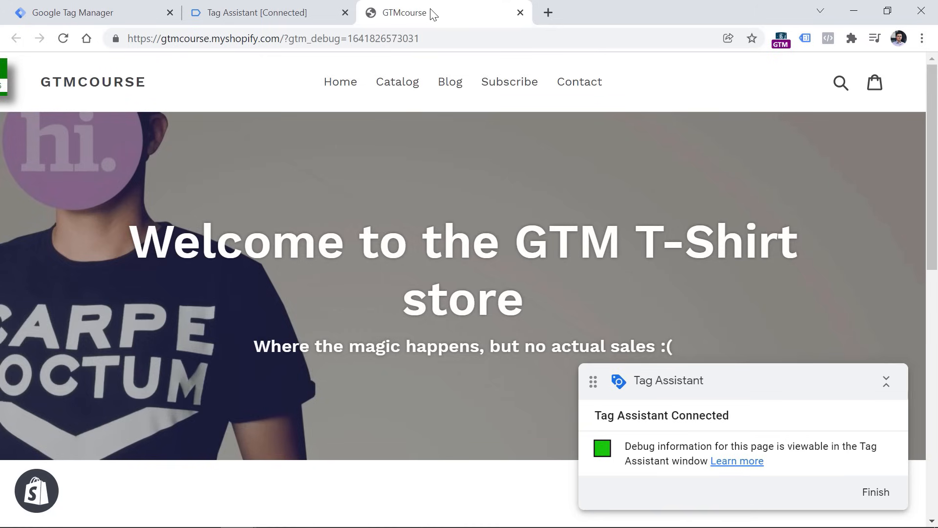
pyautogui.click(342, 88)
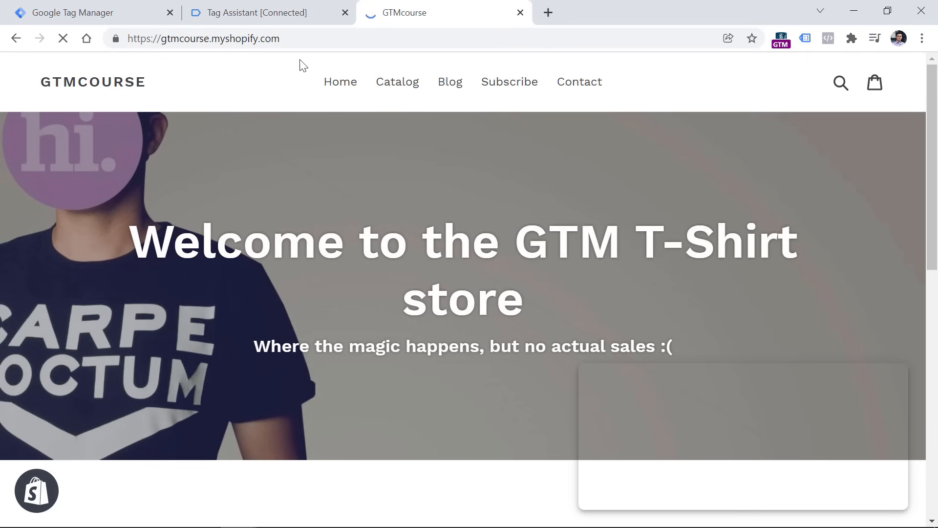
pyautogui.click(397, 88)
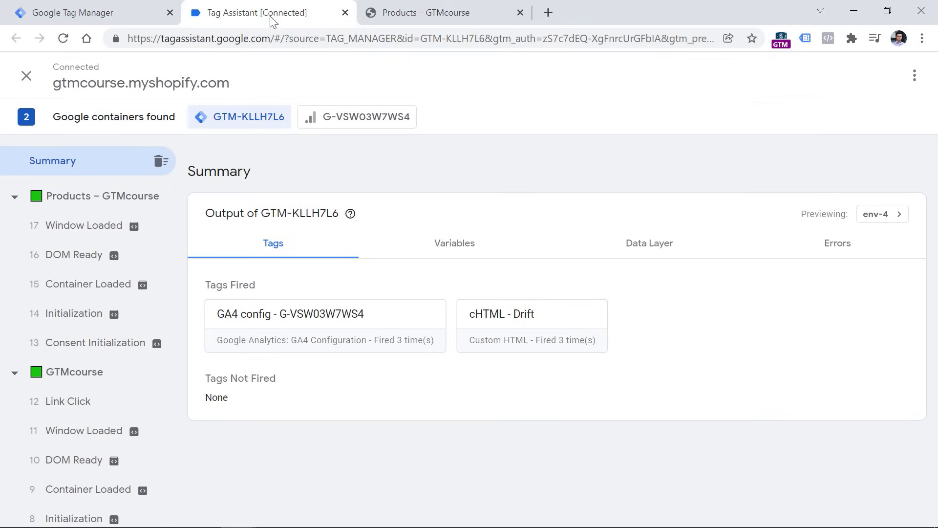
pyautogui.click(270, 16)
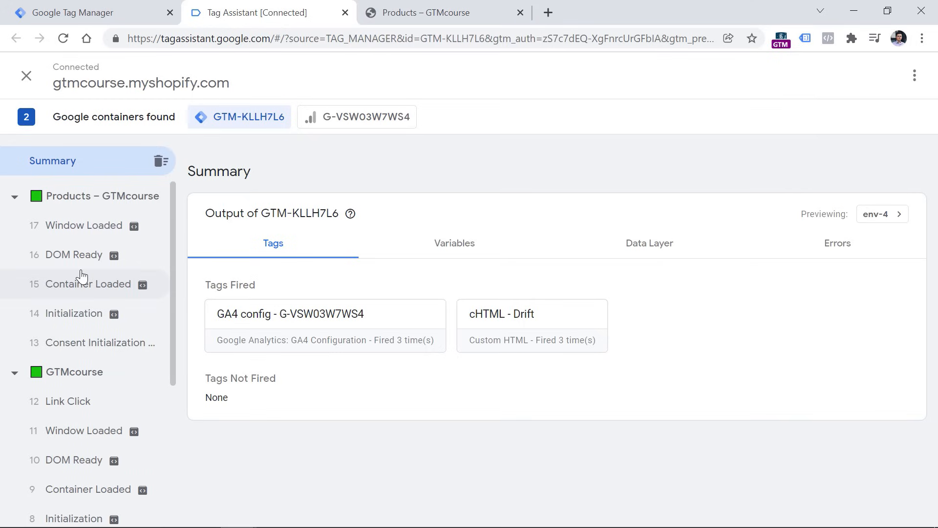
pyautogui.scroll(-5, 81, 274)
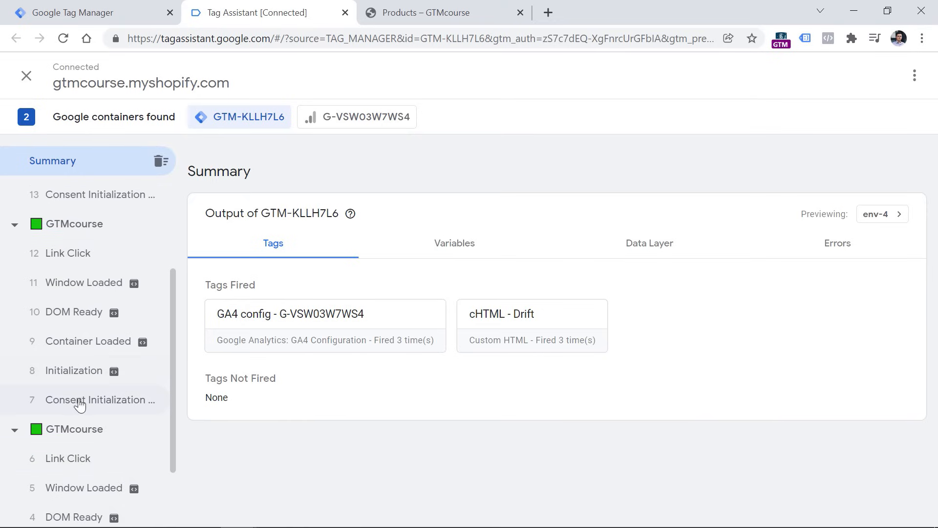
pyautogui.scroll(1, 73, 262)
pyautogui.scroll(3, 73, 262)
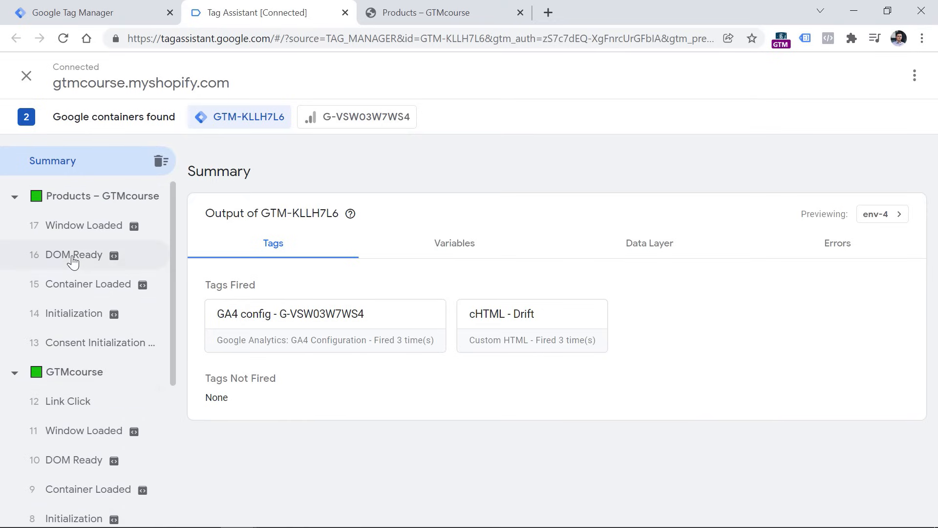
pyautogui.scroll(-5, 74, 262)
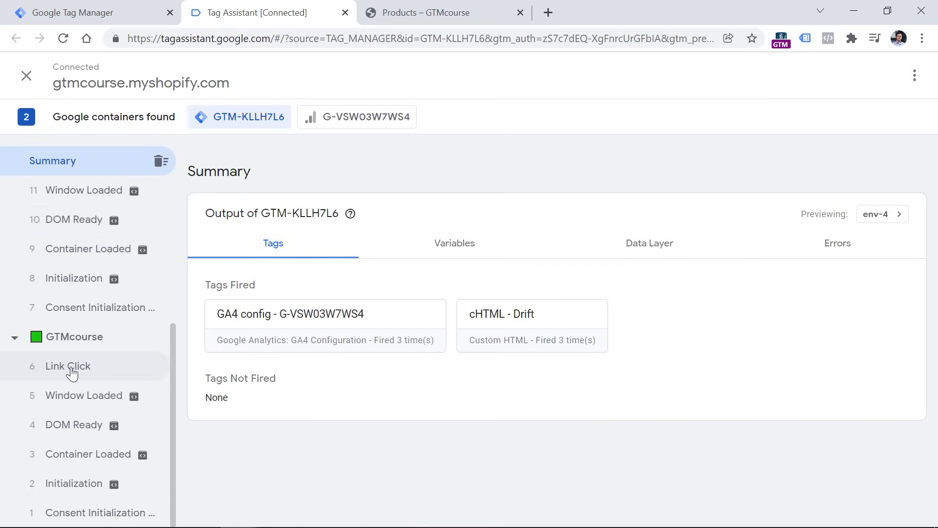
pyautogui.scroll(2, 78, 362)
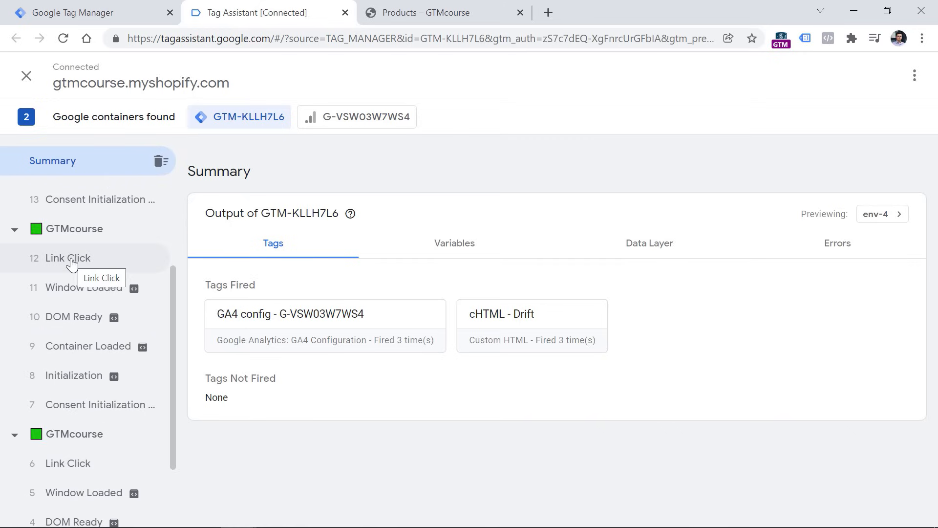
# Step: Open the GTM Sandbox website data stream in Google Analytics and show all of its enhanced measurement events
pyautogui.click(93, 16)
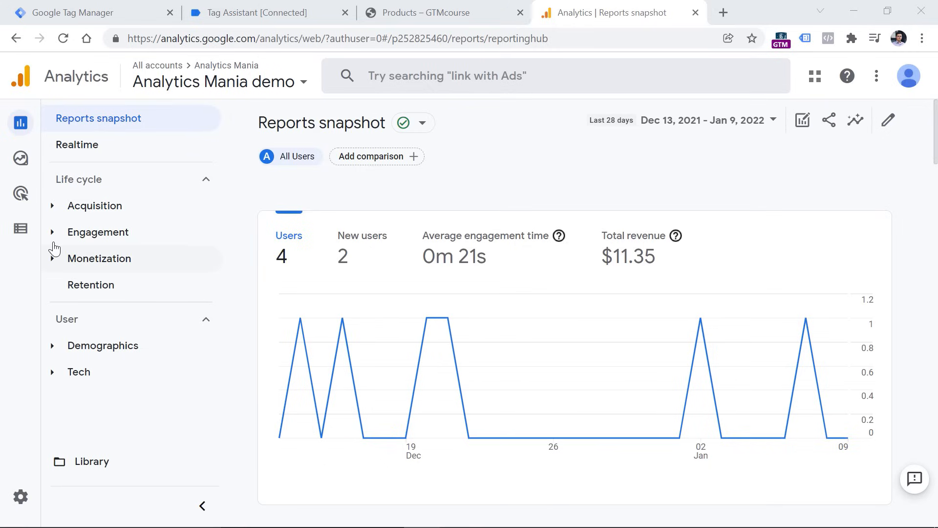
pyautogui.click(40, 498)
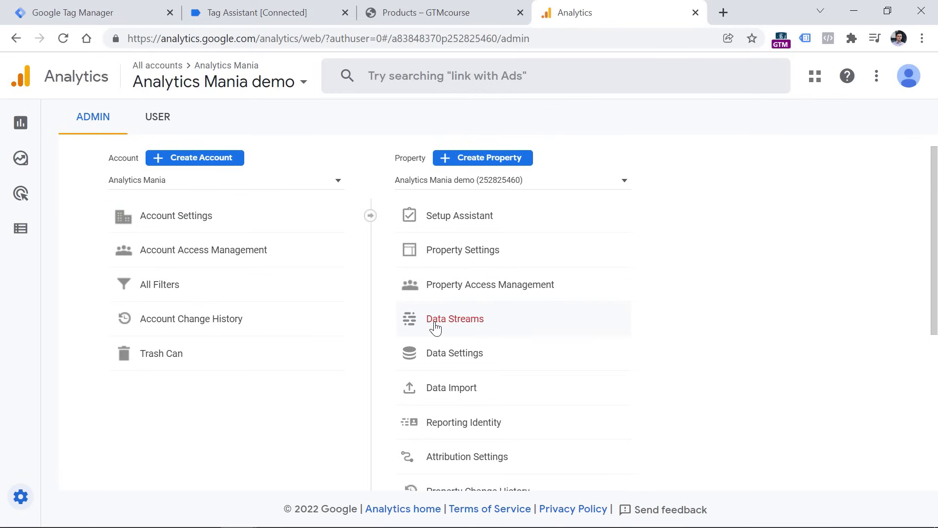
pyautogui.click(435, 327)
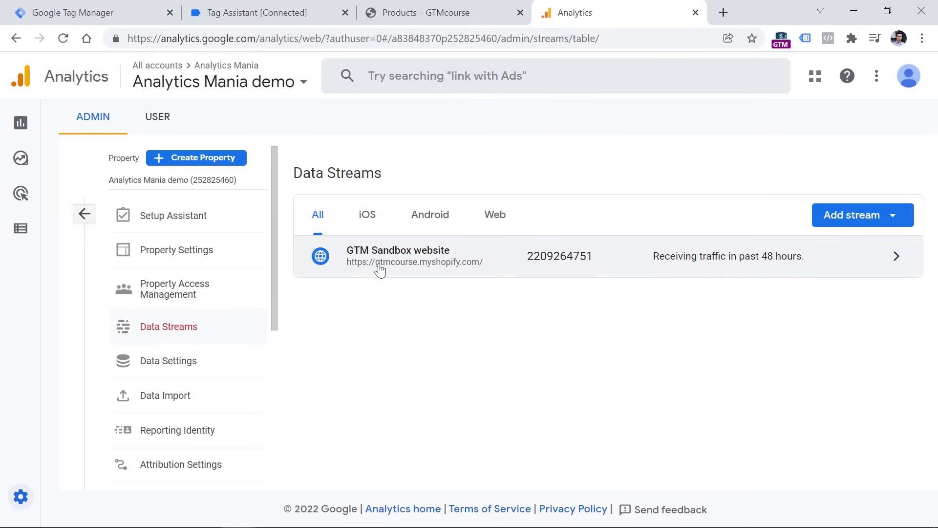
pyautogui.click(379, 269)
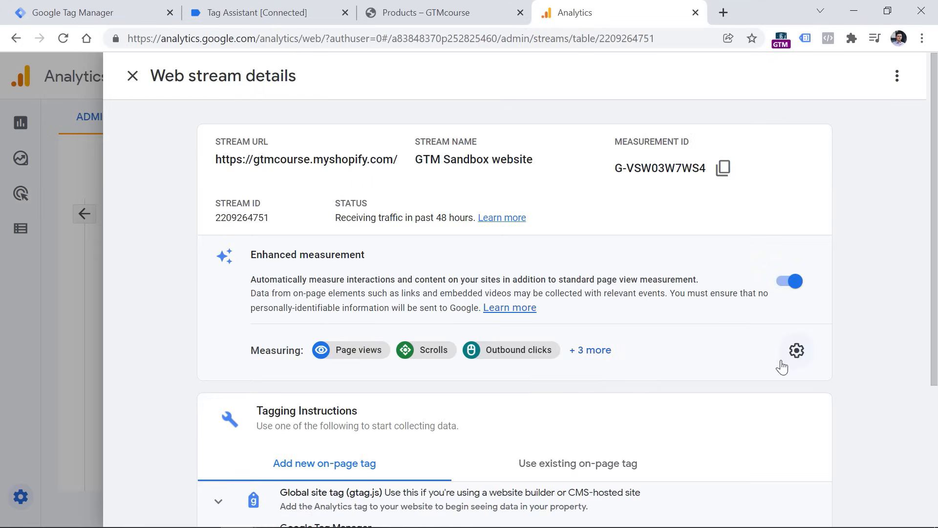
pyautogui.click(583, 355)
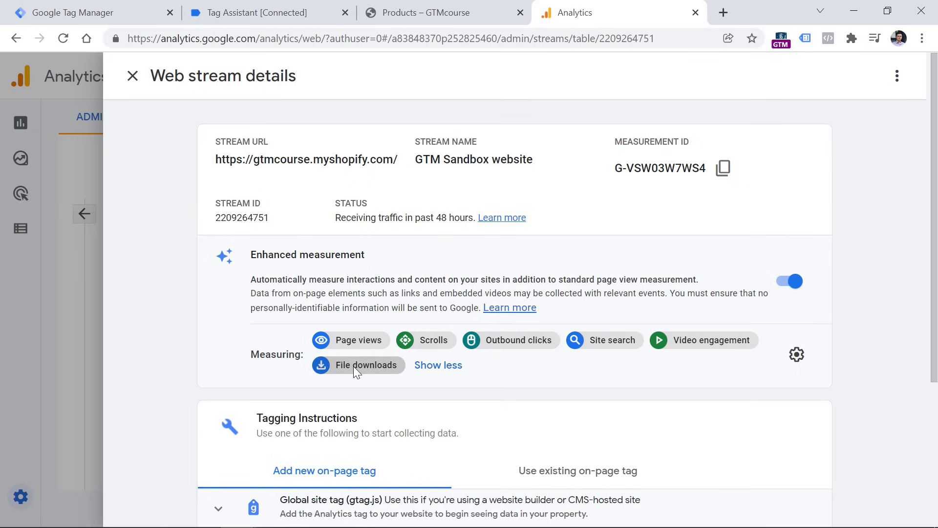
# Step: Turn off enhanced measurement for the GTM Sandbox website data stream
pyautogui.click(247, 10)
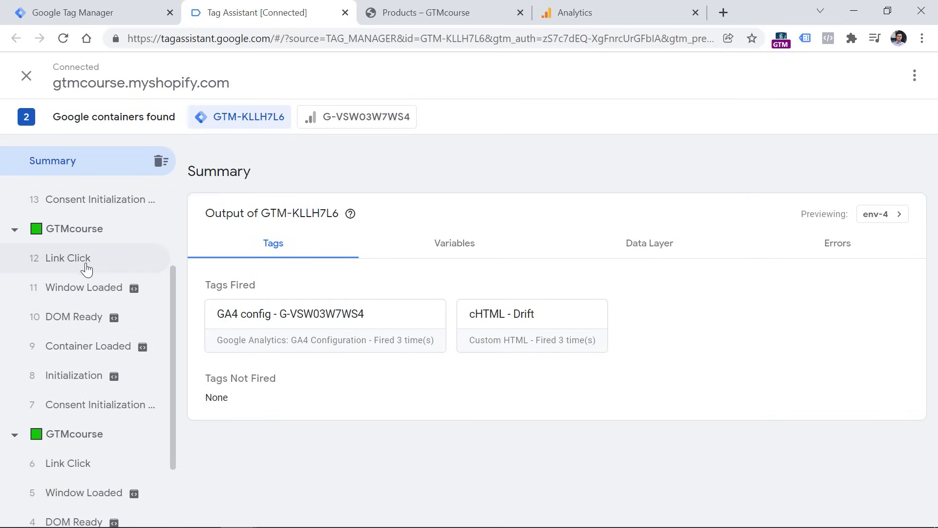
pyautogui.click(601, 6)
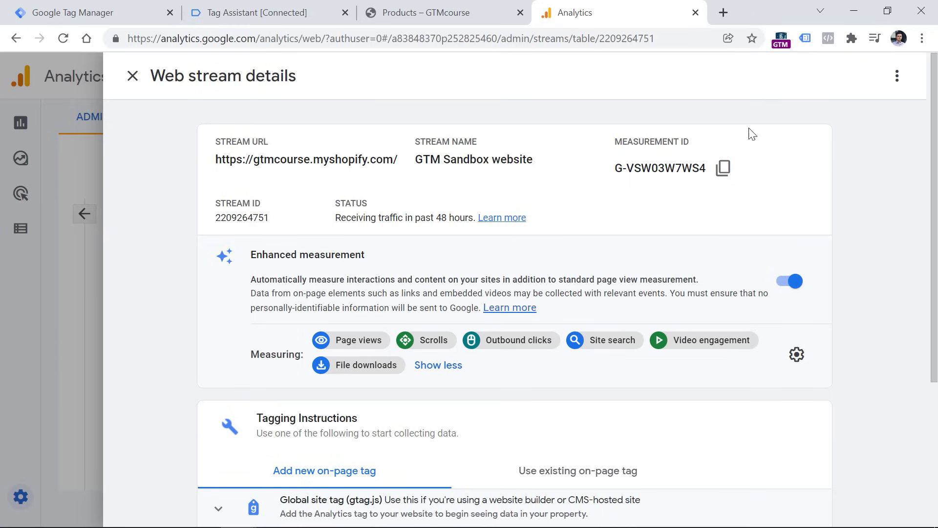
pyautogui.click(787, 285)
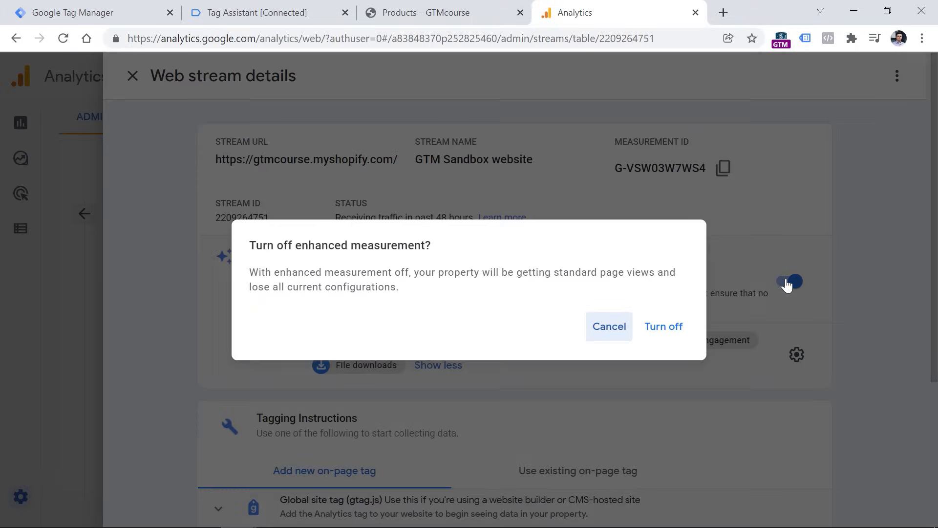
pyautogui.click(725, 251)
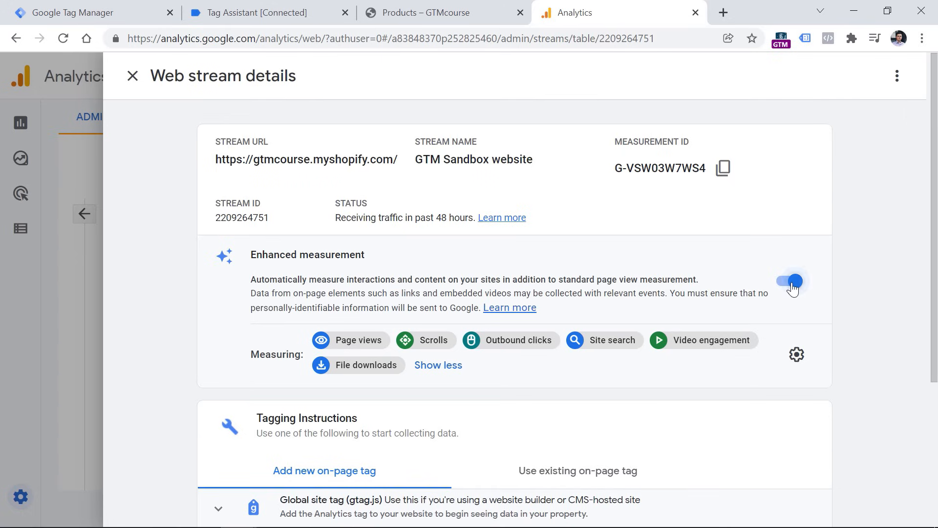
pyautogui.click(795, 286)
pyautogui.click(662, 332)
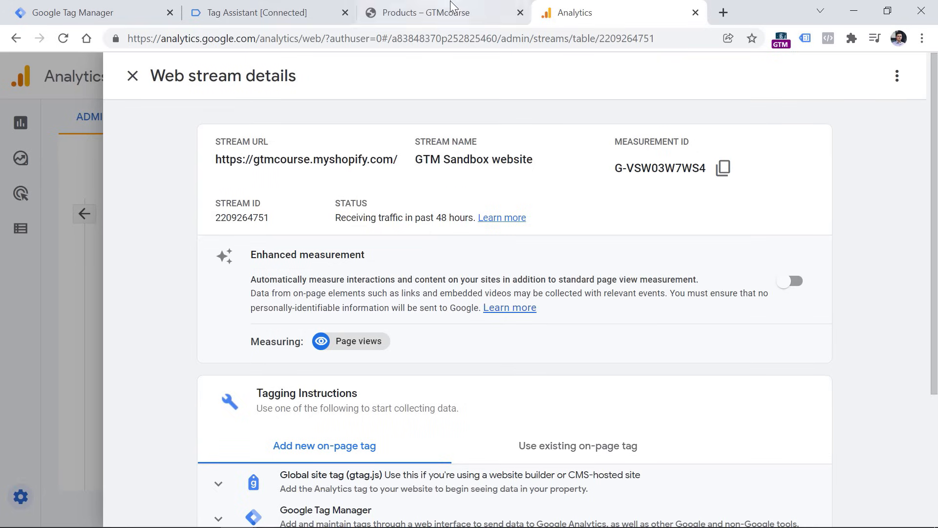
# Step: Clear the recorded events in Tag Assistant and reload the store's Products page in preview mode
pyautogui.click(452, 6)
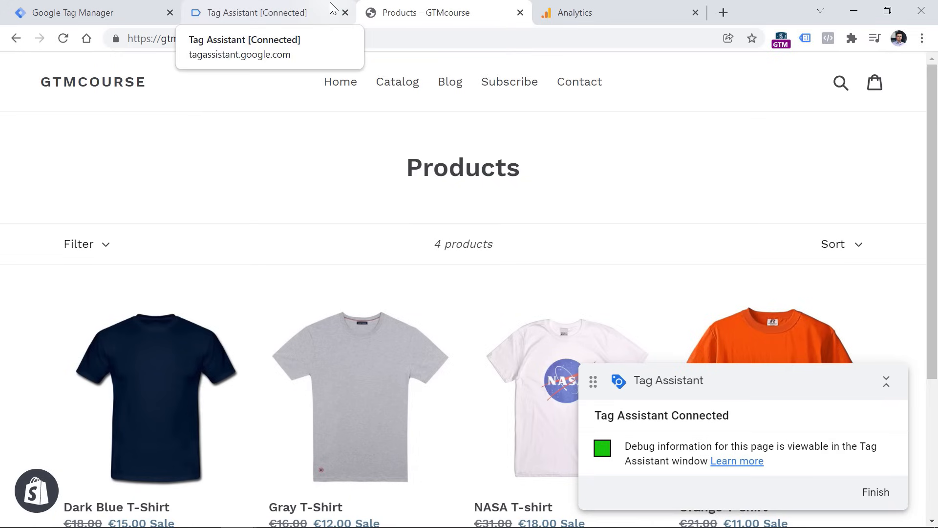
pyautogui.click(286, 10)
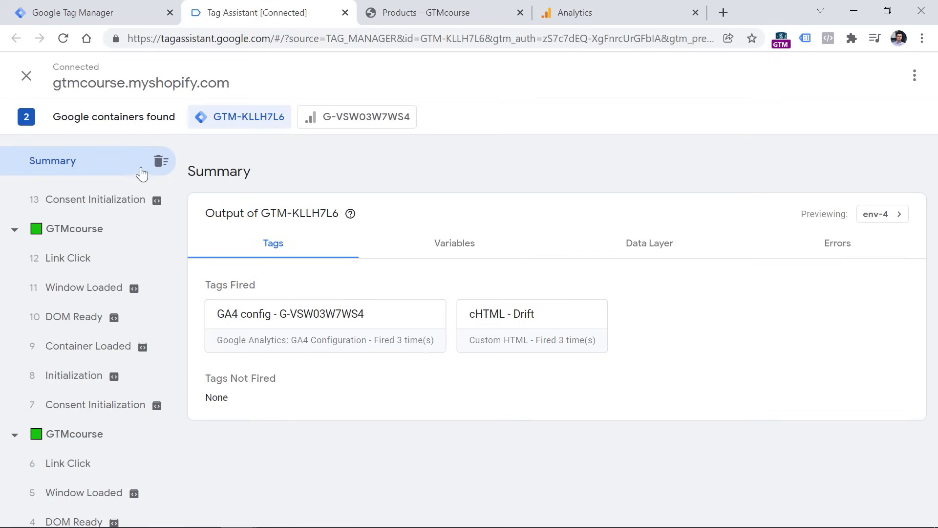
pyautogui.click(161, 162)
pyautogui.click(433, 9)
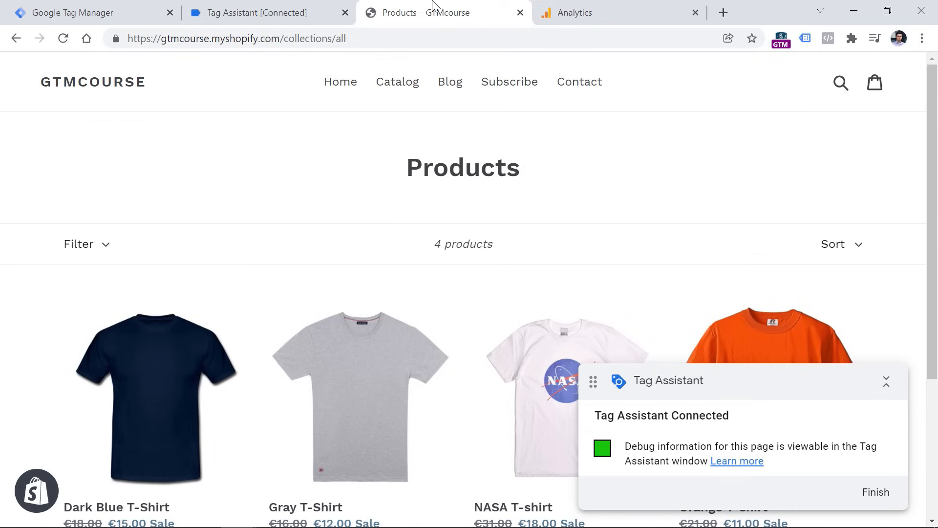
pyautogui.press('F5')
pyautogui.click(275, 10)
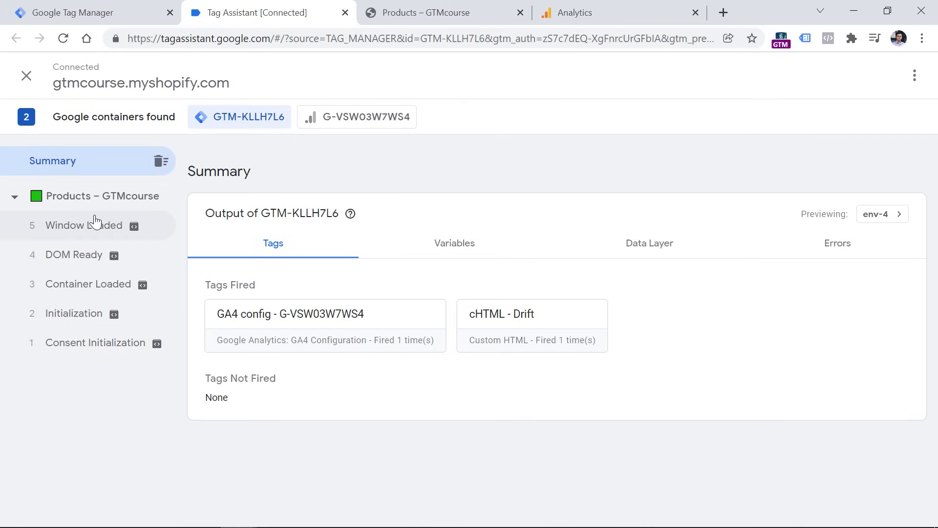
# Step: Follow the store's Catalog link and check in Tag Assistant whether a Link Click event is recorded
pyautogui.click(436, 7)
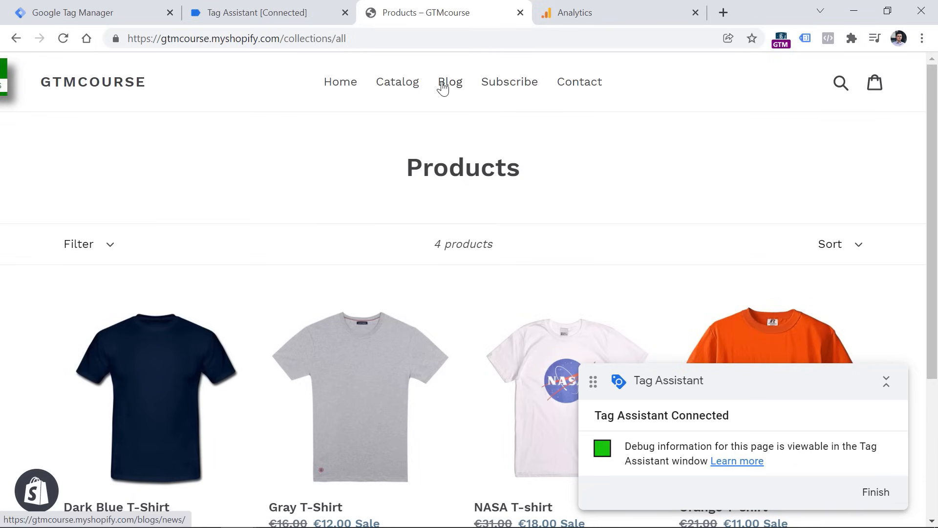
pyautogui.click(395, 85)
pyautogui.click(268, 14)
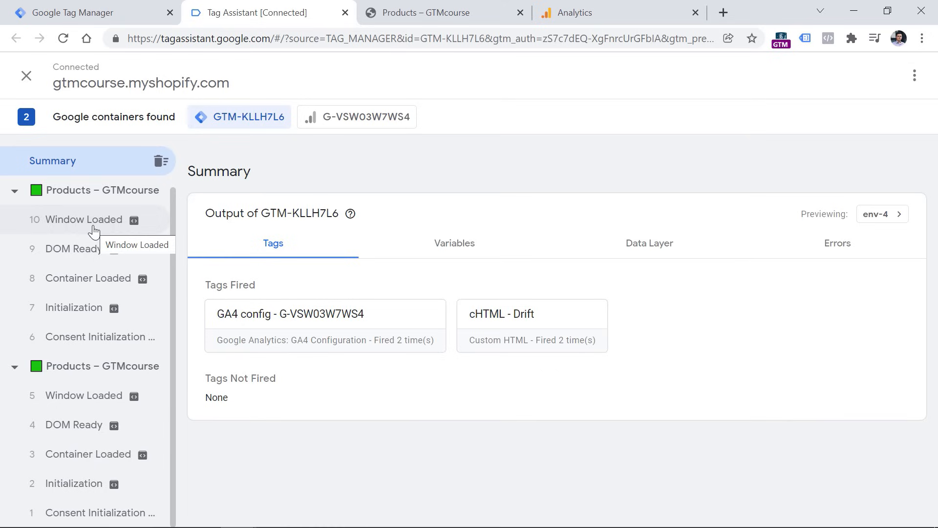
# Step: Start a new Click - Just Links trigger in Google Tag Manager that fires on all link clicks
pyautogui.click(96, 12)
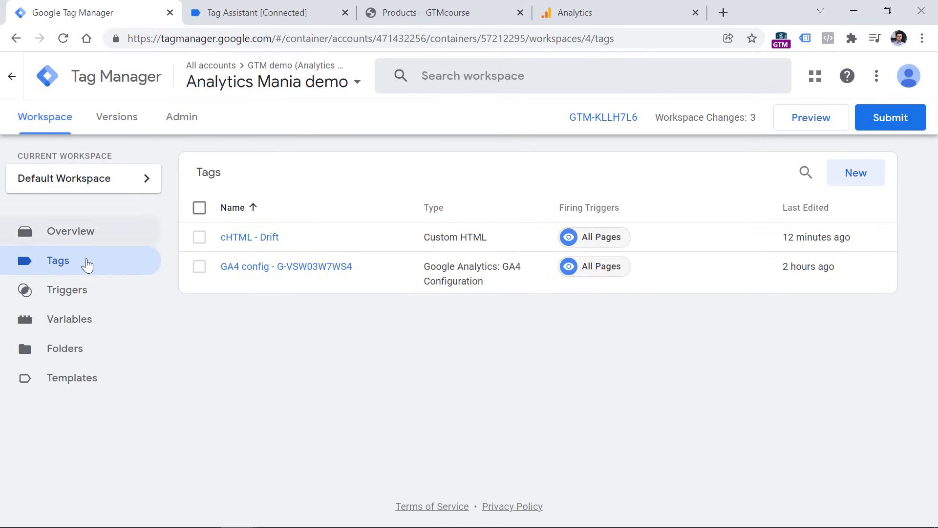
pyautogui.click(71, 289)
pyautogui.click(843, 175)
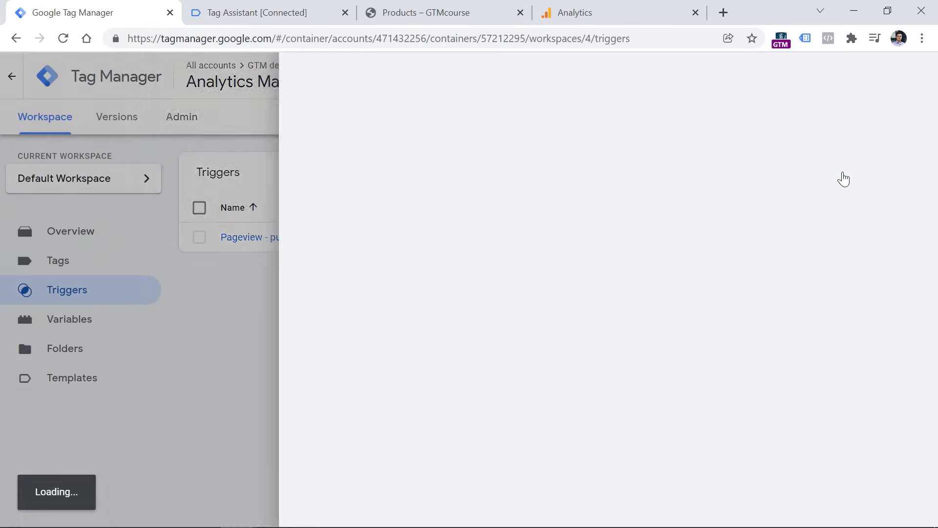
pyautogui.click(369, 211)
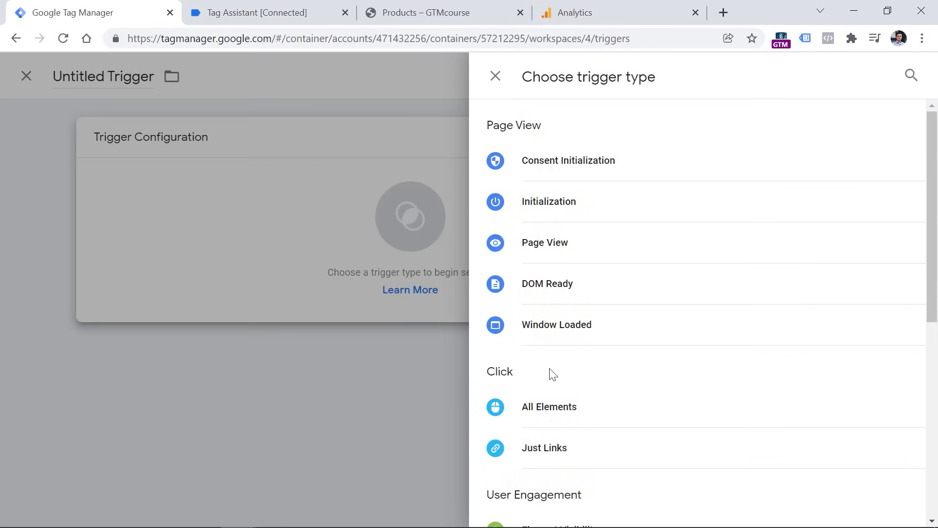
pyautogui.click(529, 460)
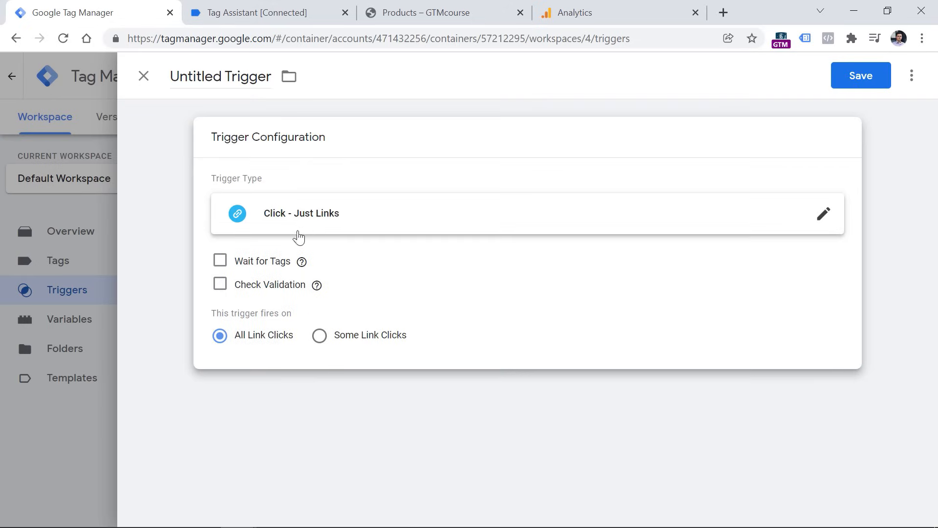
# Step: Name the trigger "All link clicks" and save it
pyautogui.click(222, 77)
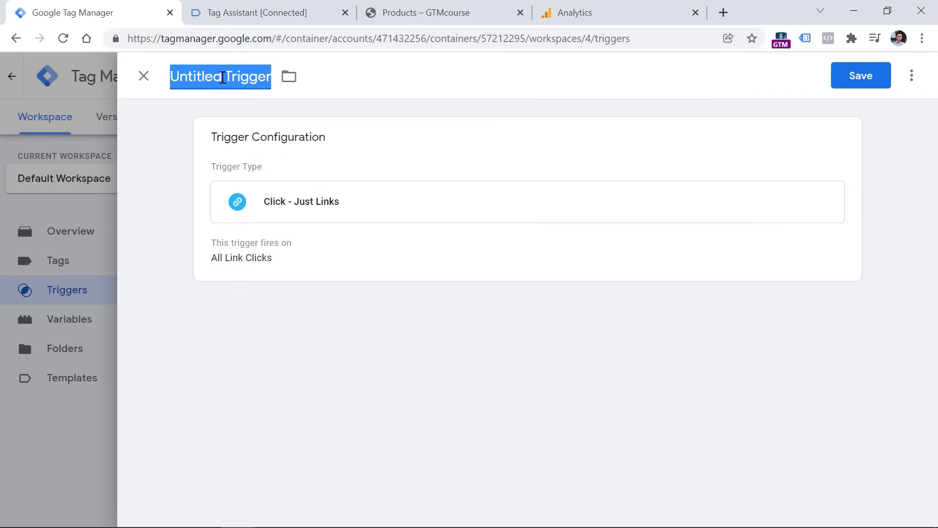
pyautogui.write('All ')
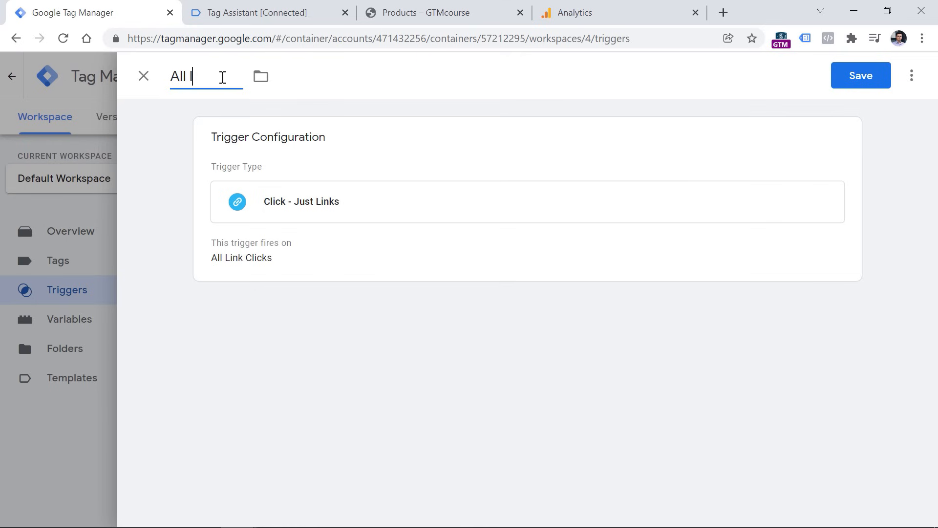
pyautogui.write('link clicks')
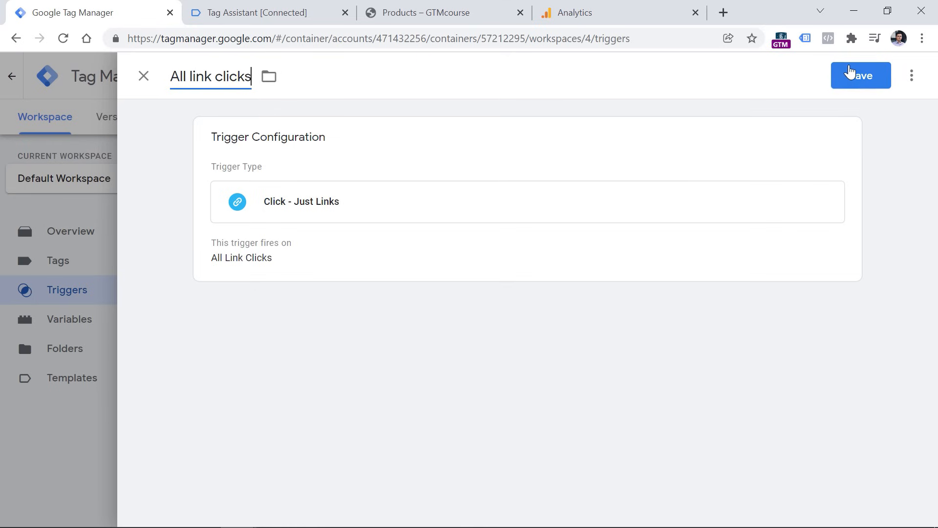
pyautogui.click(850, 75)
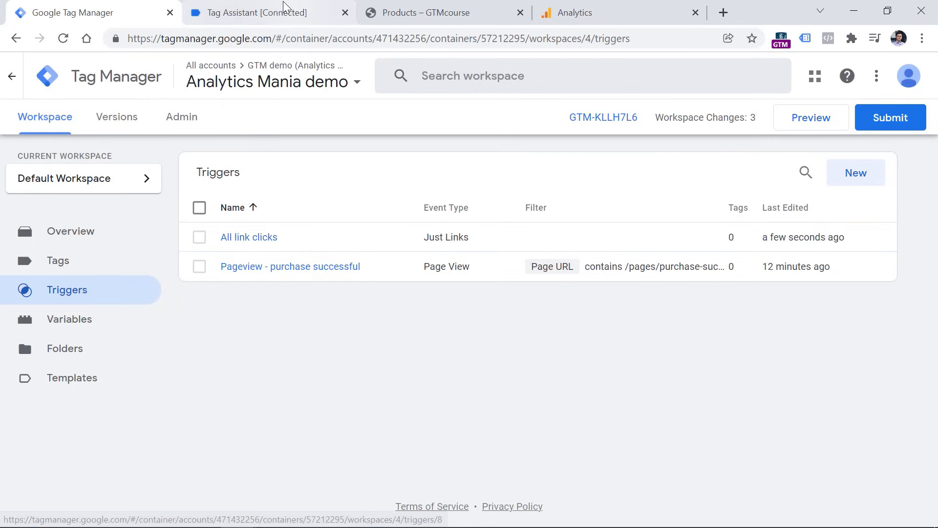
# Step: Relaunch preview mode for the store and continue to its Tag Assistant summary
pyautogui.click(819, 122)
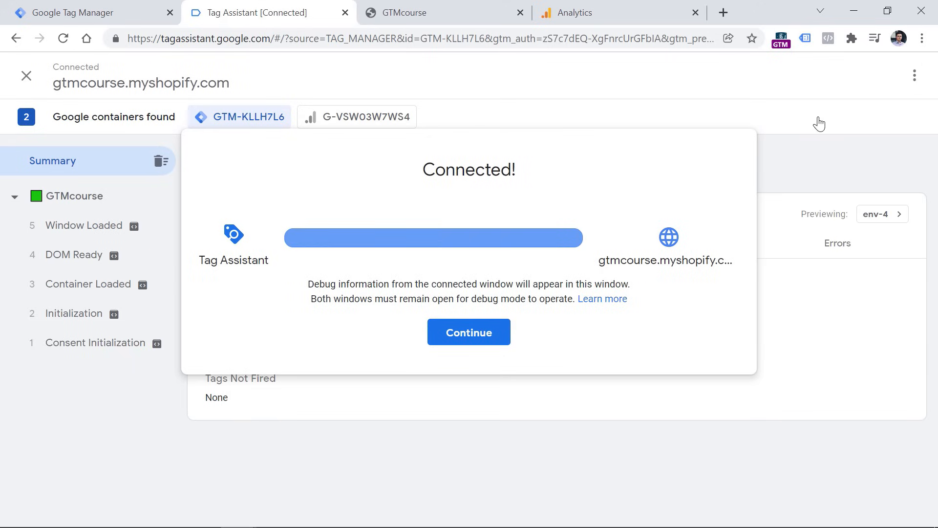
pyautogui.click(489, 335)
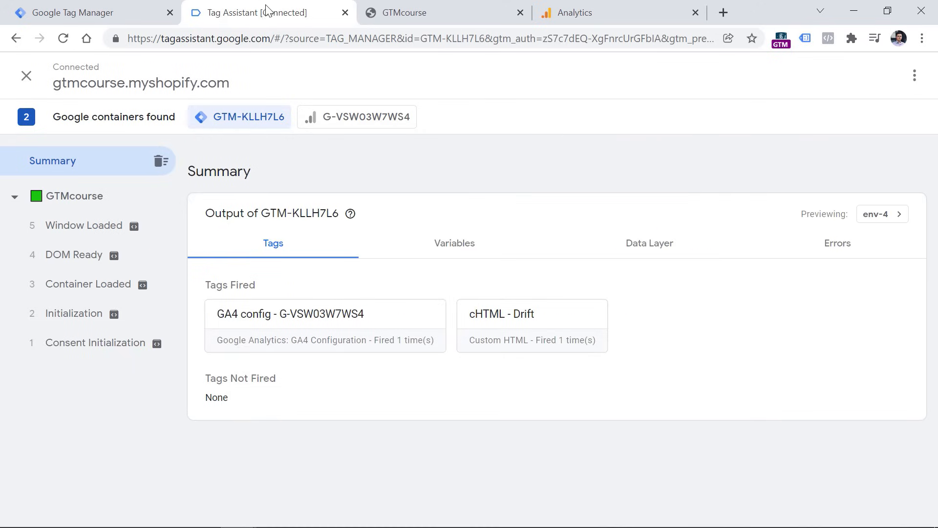
# Step: Follow the store's Contact link and inspect the variables of the resulting Link Click event in Tag Assistant
pyautogui.click(455, 12)
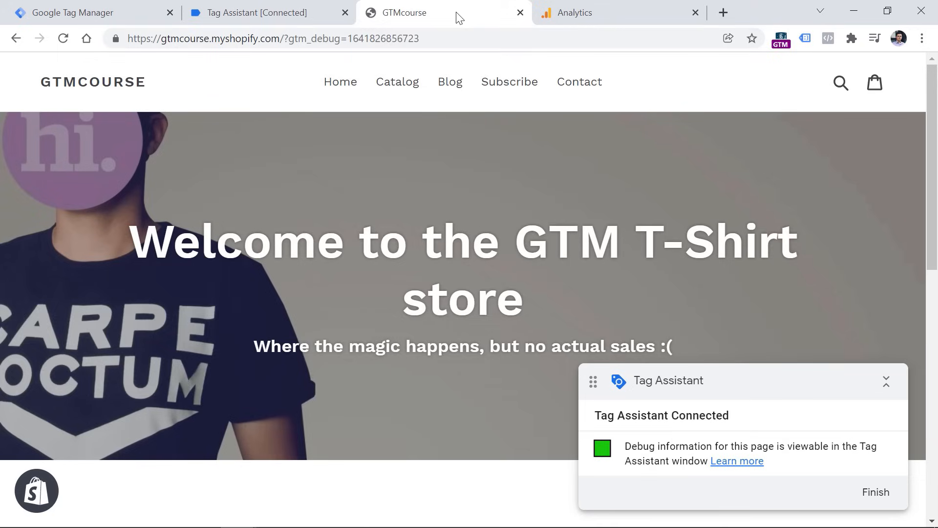
pyautogui.click(588, 89)
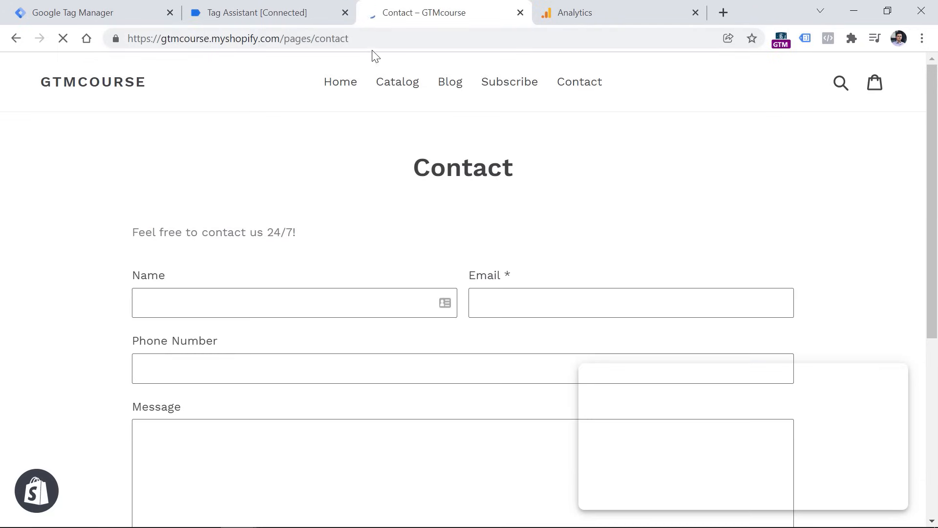
pyautogui.click(275, 15)
pyautogui.scroll(-2, 83, 317)
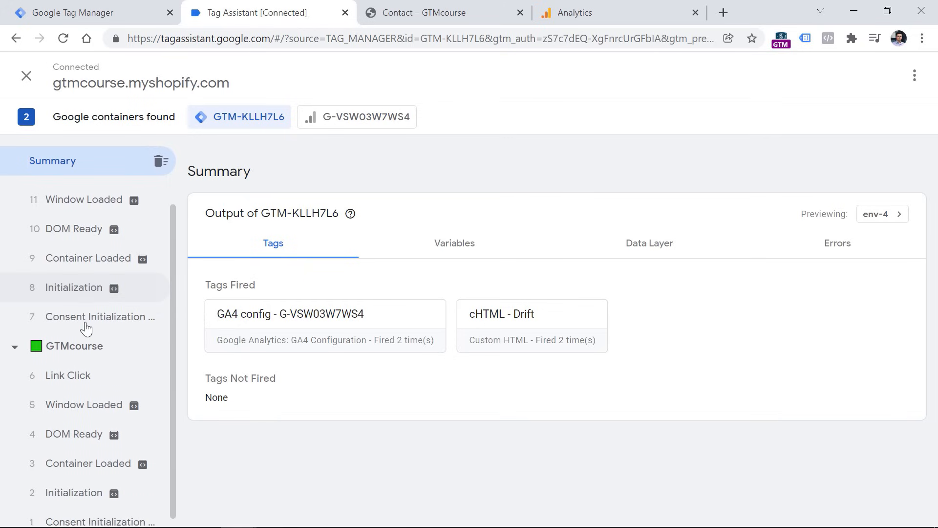
pyautogui.click(79, 374)
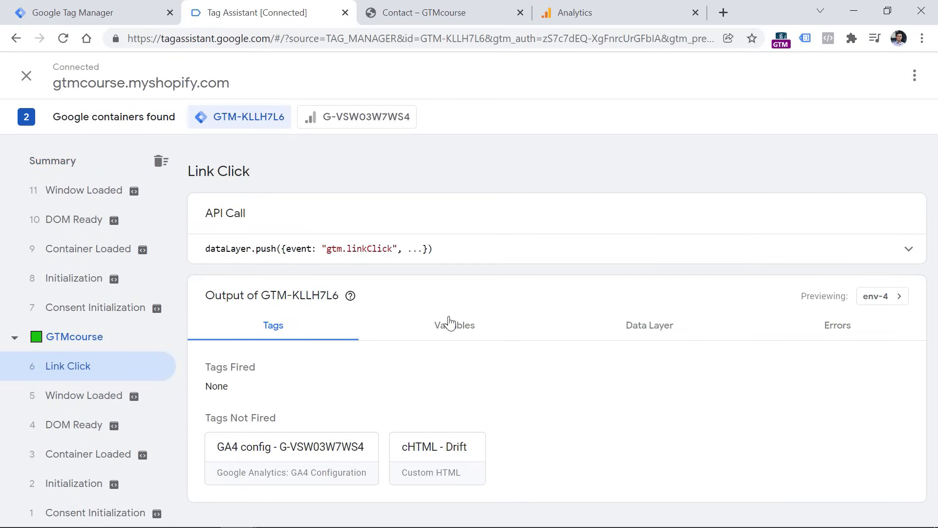
pyautogui.click(468, 326)
pyautogui.scroll(-1, 222, 421)
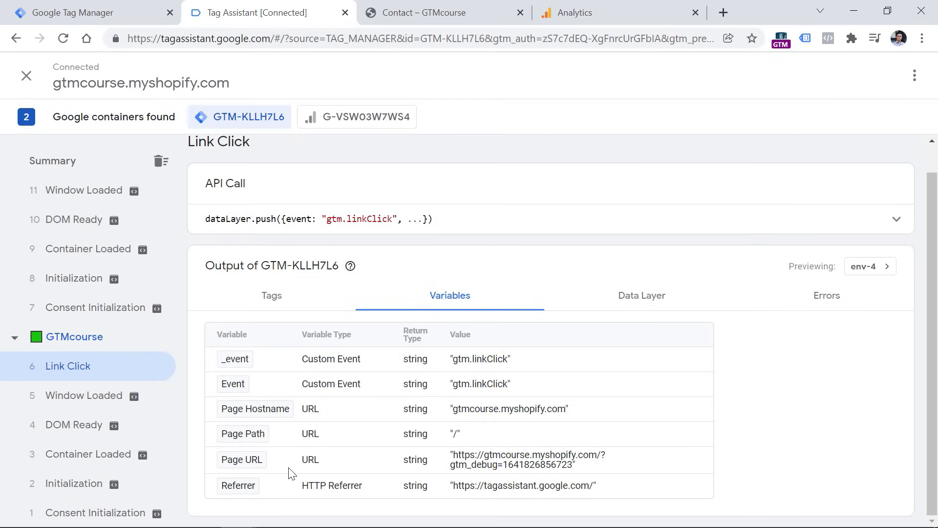
# Step: Enable the built-in variables Click Element, Click Classes, Click ID, Click Target, Click URL and Click Text in Google Tag Manager
pyautogui.click(100, 11)
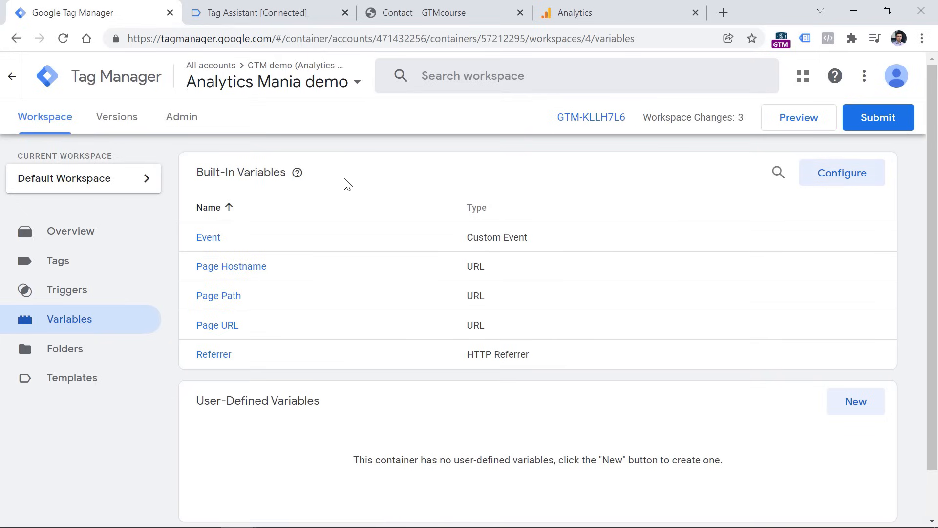
pyautogui.click(840, 176)
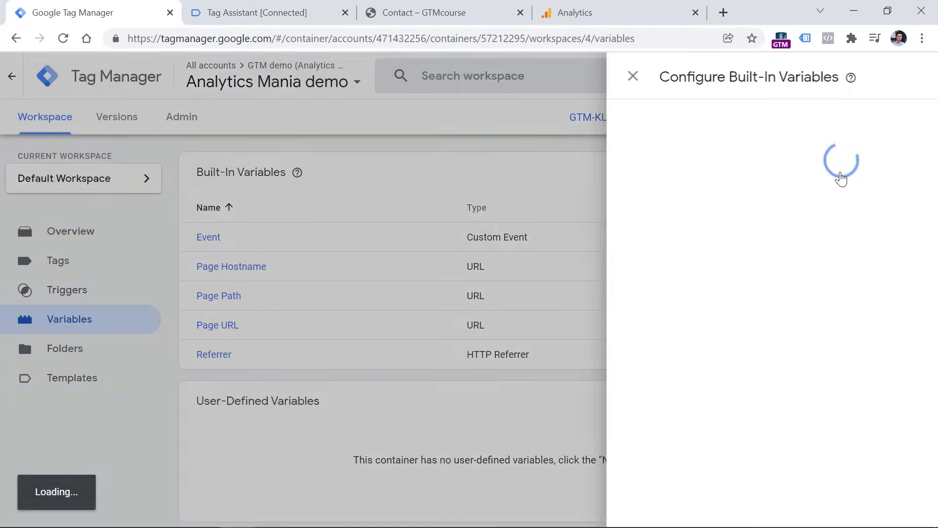
pyautogui.scroll(-8, 664, 235)
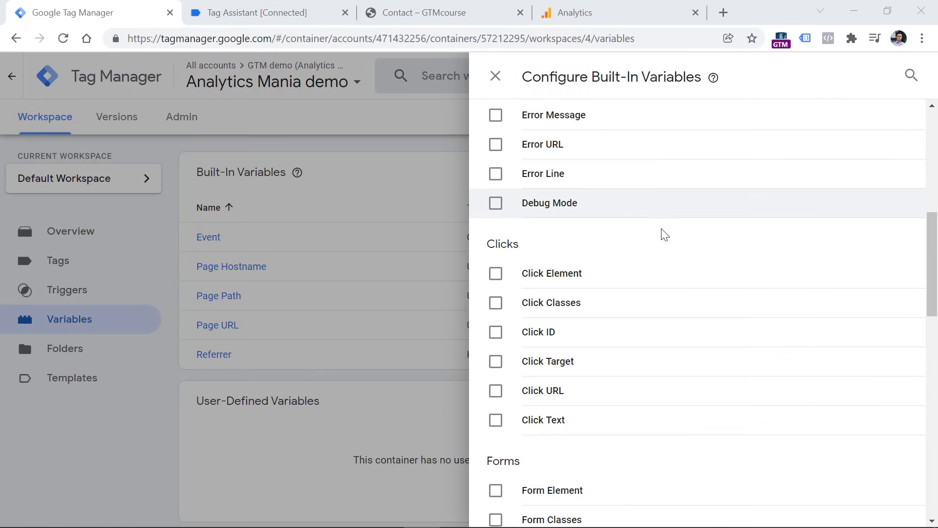
pyautogui.click(496, 273)
pyautogui.click(495, 304)
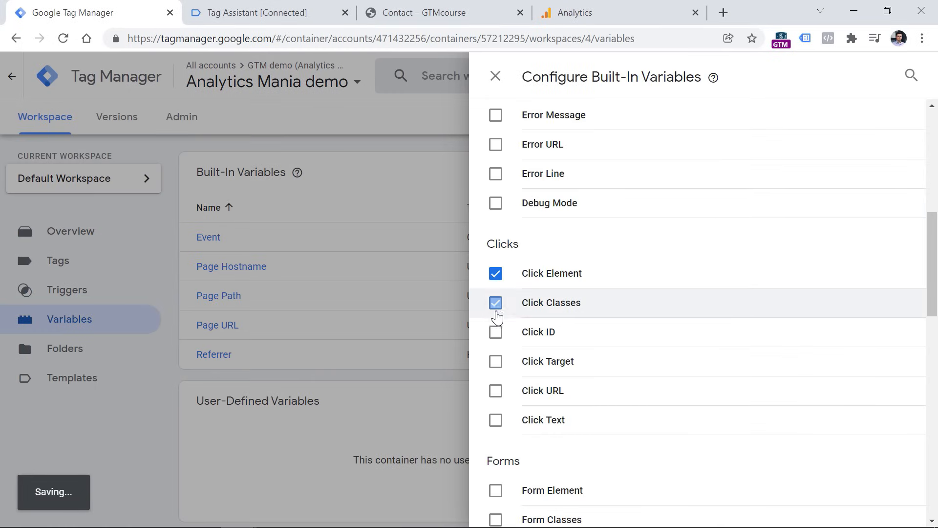
pyautogui.click(495, 332)
pyautogui.click(495, 361)
pyautogui.click(495, 390)
pyautogui.click(495, 419)
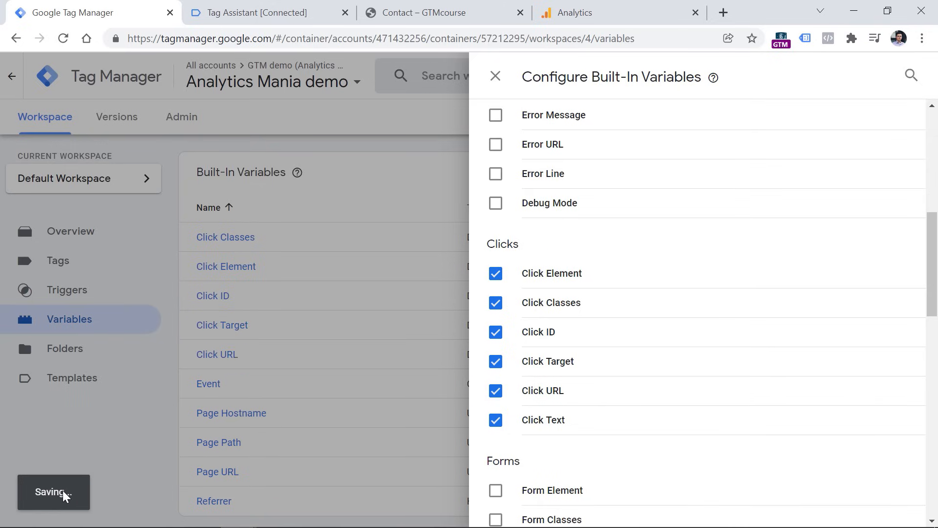
pyautogui.click(492, 78)
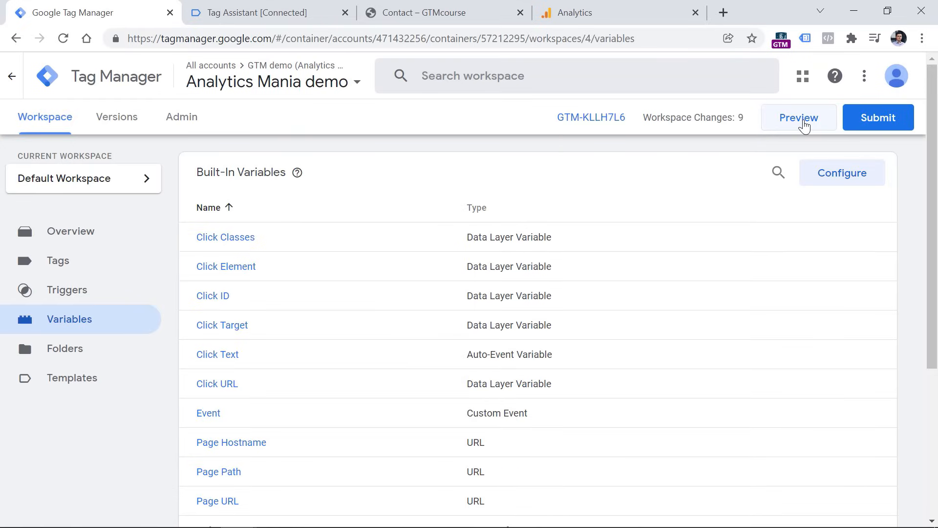
# Step: Relaunch preview mode for the store and follow its Catalog link
pyautogui.click(803, 122)
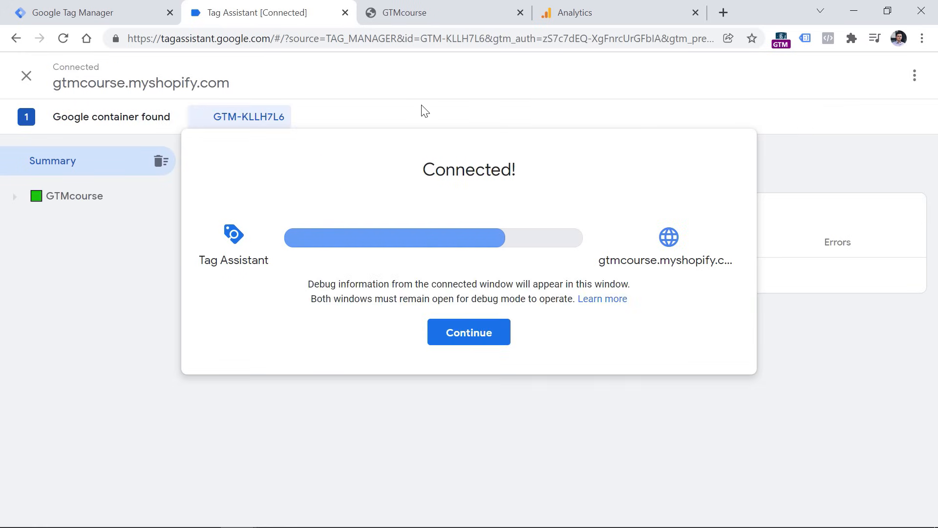
pyautogui.click(465, 334)
pyautogui.click(450, 9)
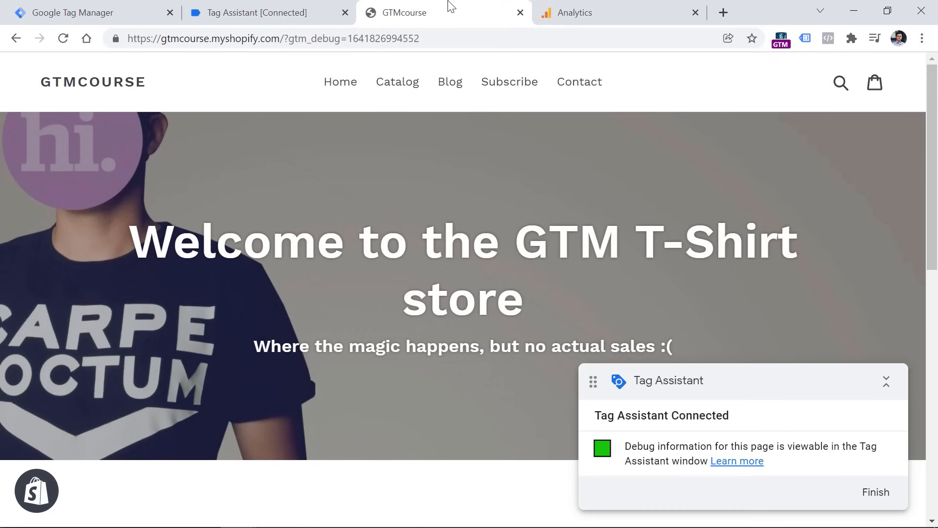
pyautogui.click(396, 87)
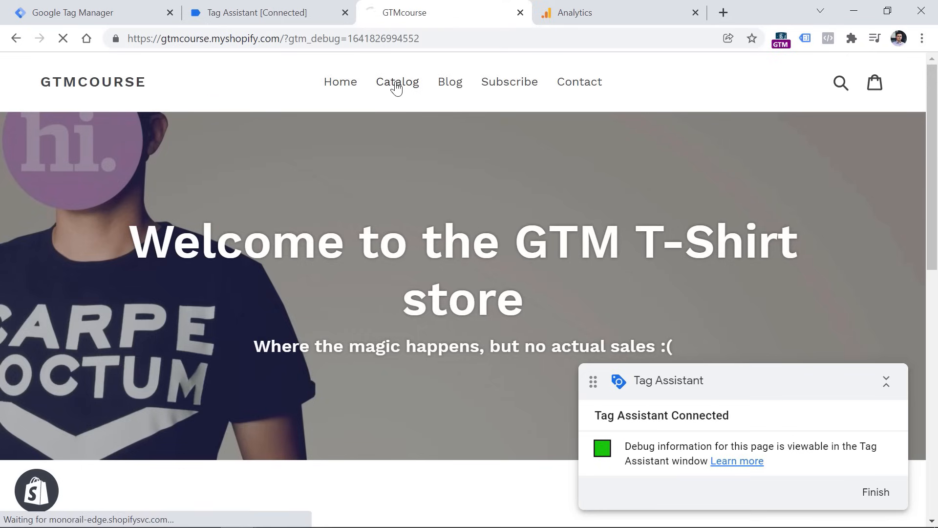
# Step: Inspect the click variables of the Catalog page visit's Link Click event in Tag Assistant
pyautogui.click(266, 15)
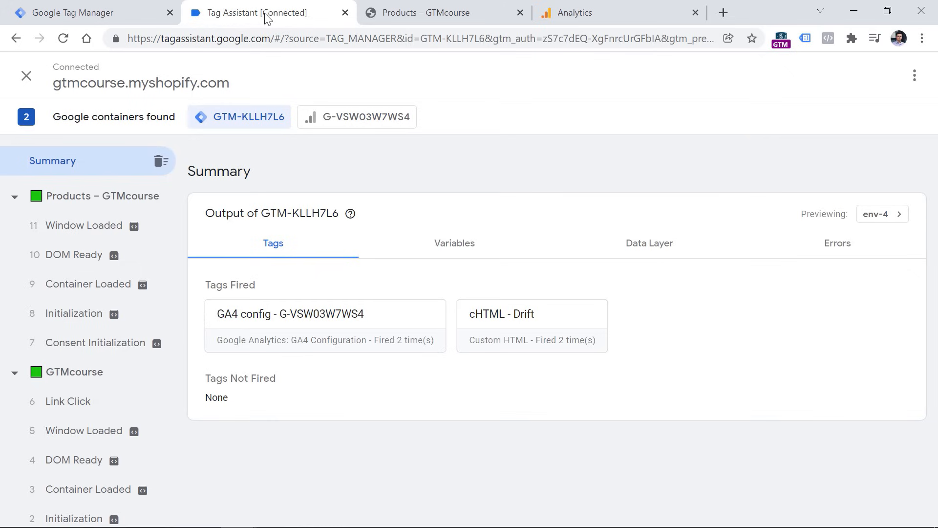
pyautogui.scroll(-1, 111, 285)
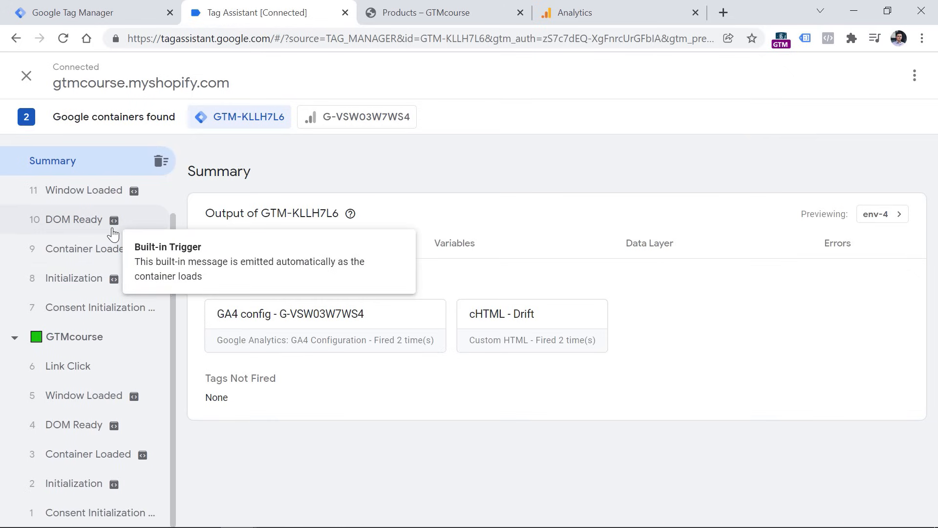
pyautogui.click(85, 368)
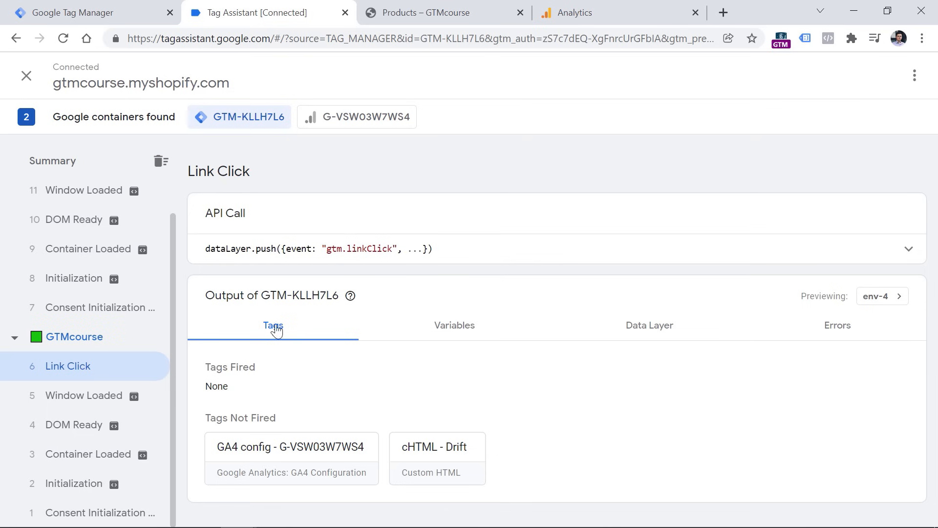
pyautogui.click(452, 336)
pyautogui.scroll(-3, 356, 335)
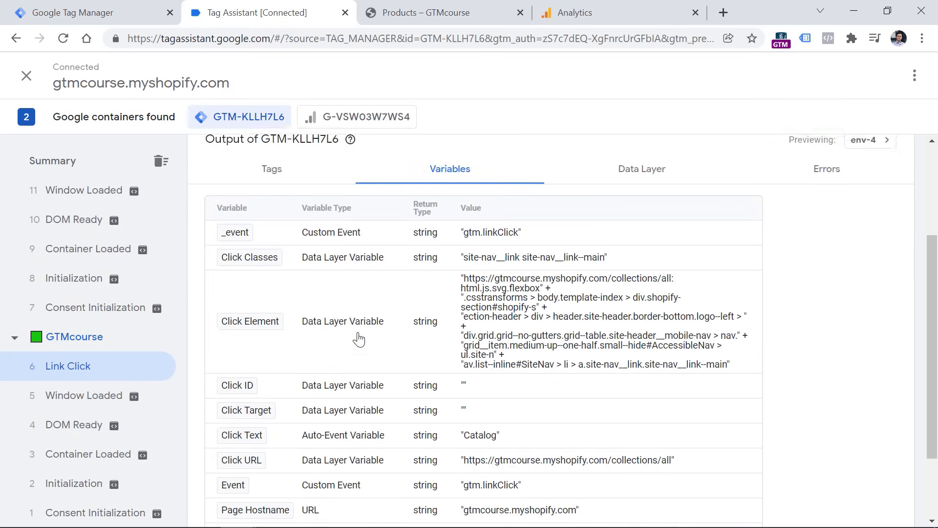
pyautogui.scroll(-1, 359, 339)
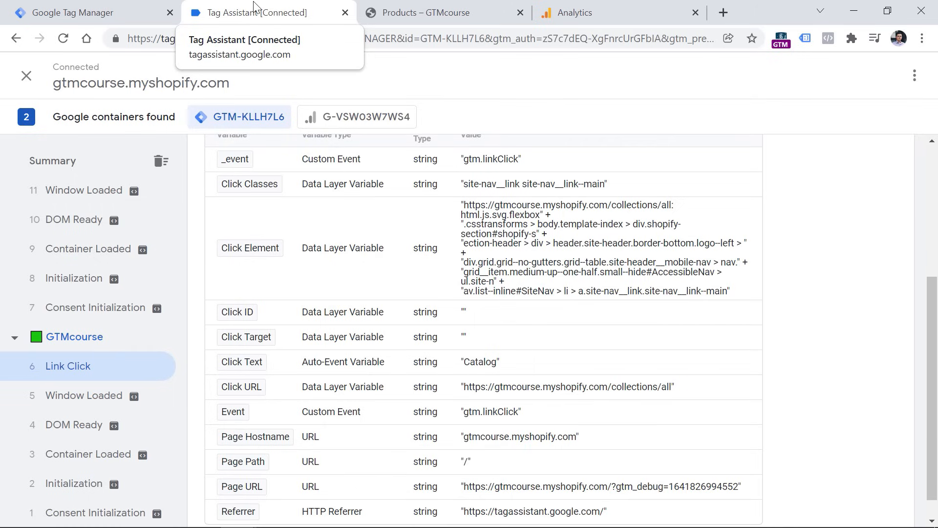
# Step: Start a new Google Analytics: GA4 Event tag in Google Tag Manager with the configuration tag "GA4 config - G-VSW03W7WS4"
pyautogui.click(76, 9)
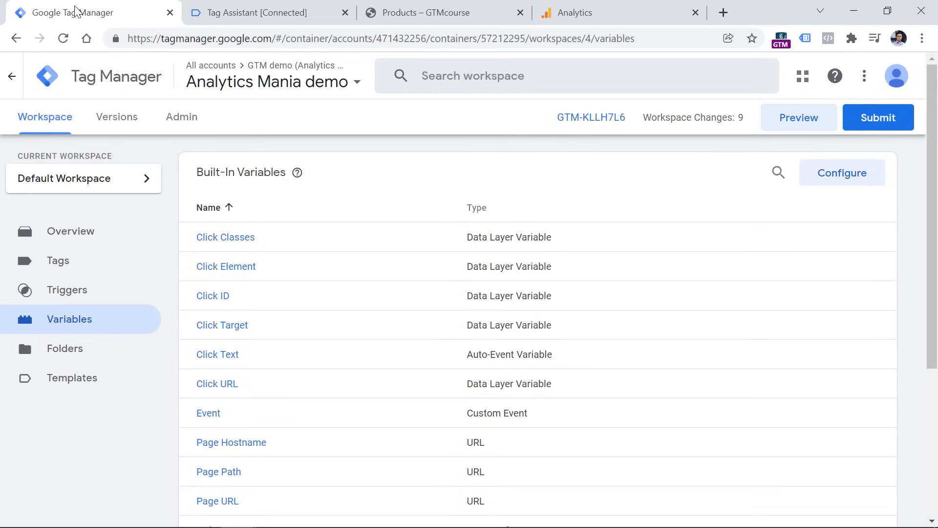
pyautogui.click(57, 269)
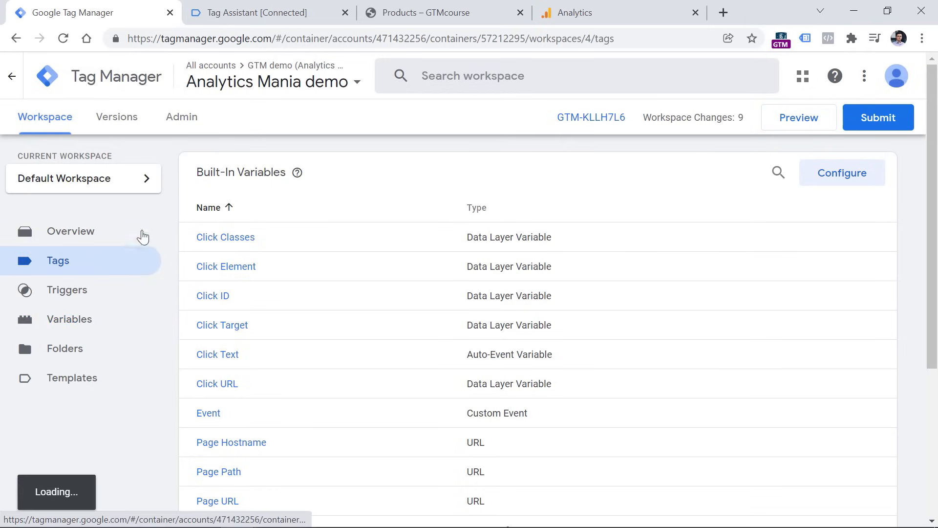
pyautogui.click(850, 180)
pyautogui.click(367, 201)
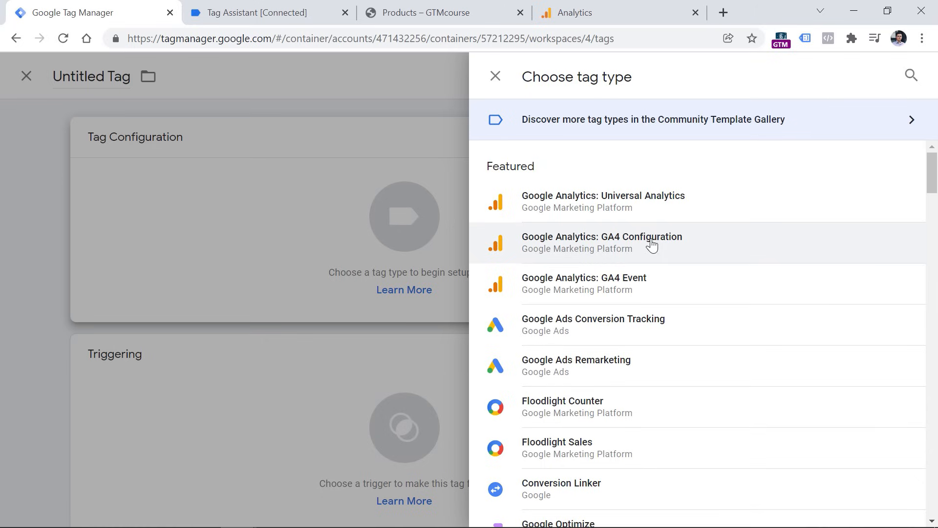
pyautogui.click(584, 287)
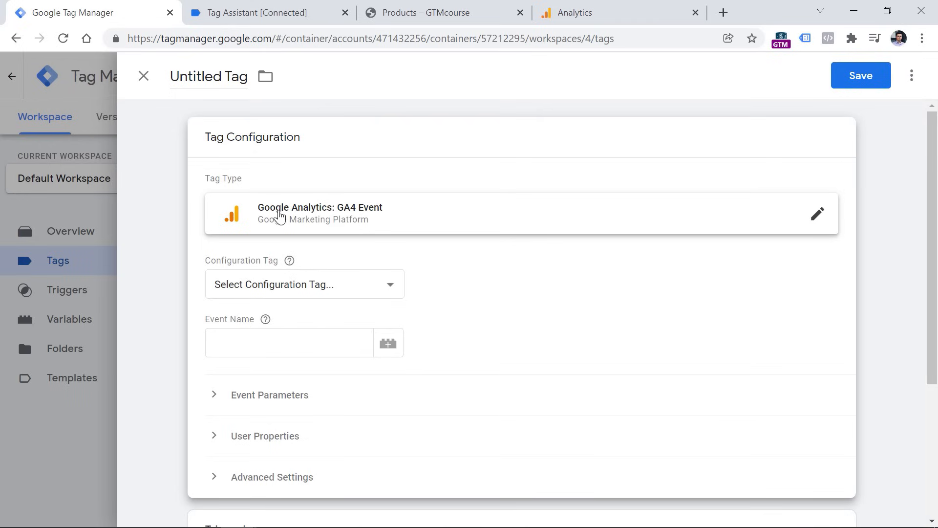
pyautogui.click(294, 285)
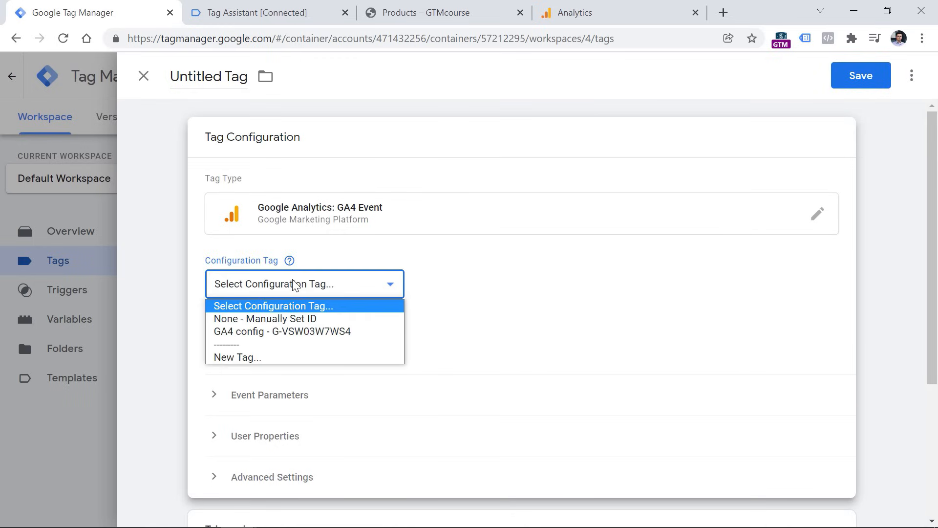
pyautogui.click(266, 333)
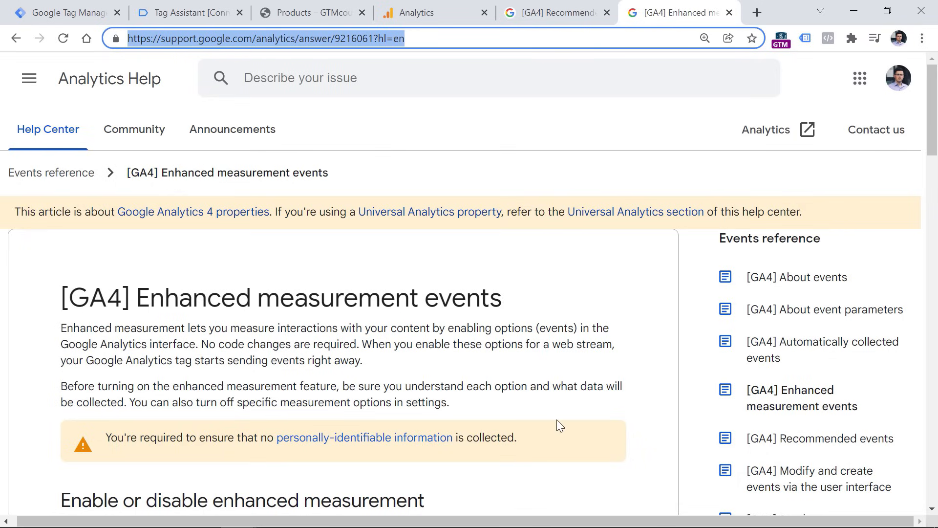
# Step: Examine the event names in the enhanced measurement events table, including view_search_results, page_view and the outbound click event
pyautogui.scroll(-15, 435, 306)
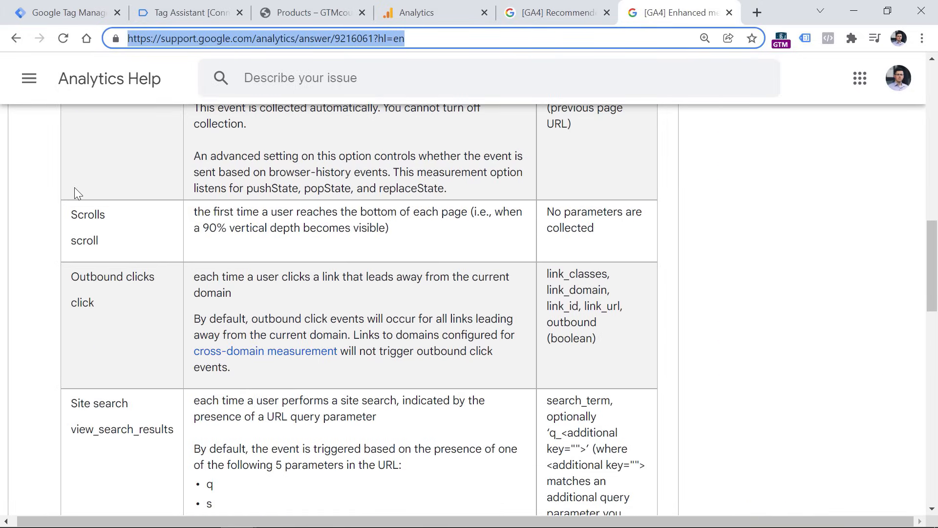
pyautogui.scroll(-3, 75, 187)
pyautogui.scroll(2, 74, 186)
pyautogui.doubleClick(118, 369)
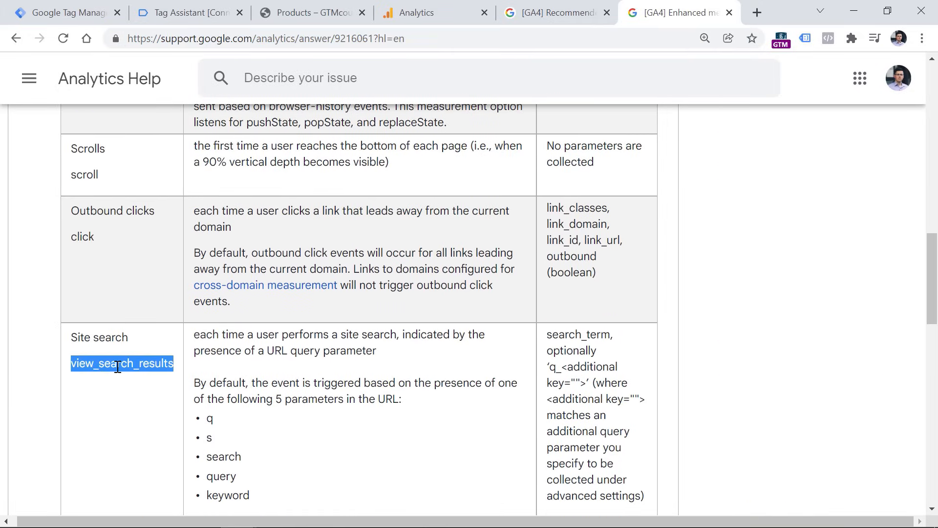
pyautogui.doubleClick(86, 237)
pyautogui.scroll(4, 110, 236)
pyautogui.doubleClick(109, 237)
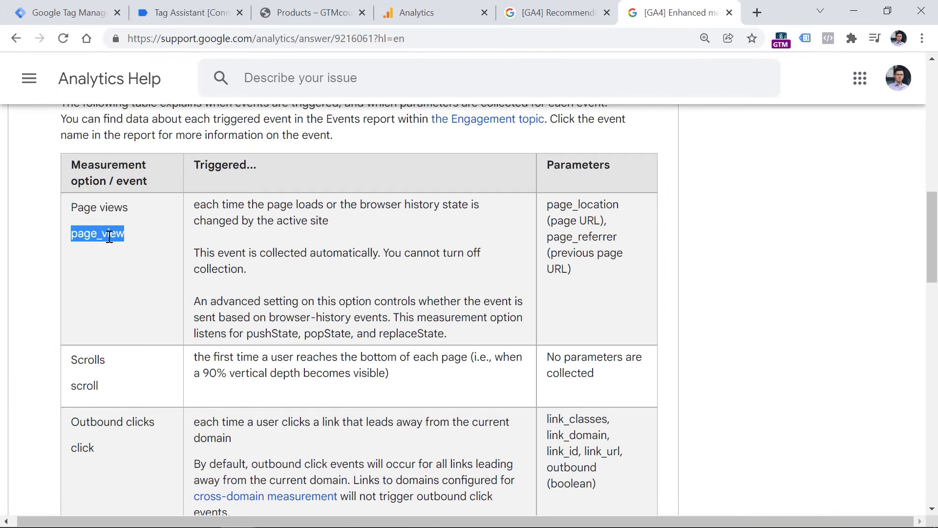
pyautogui.scroll(-3, 124, 262)
pyautogui.doubleClick(86, 311)
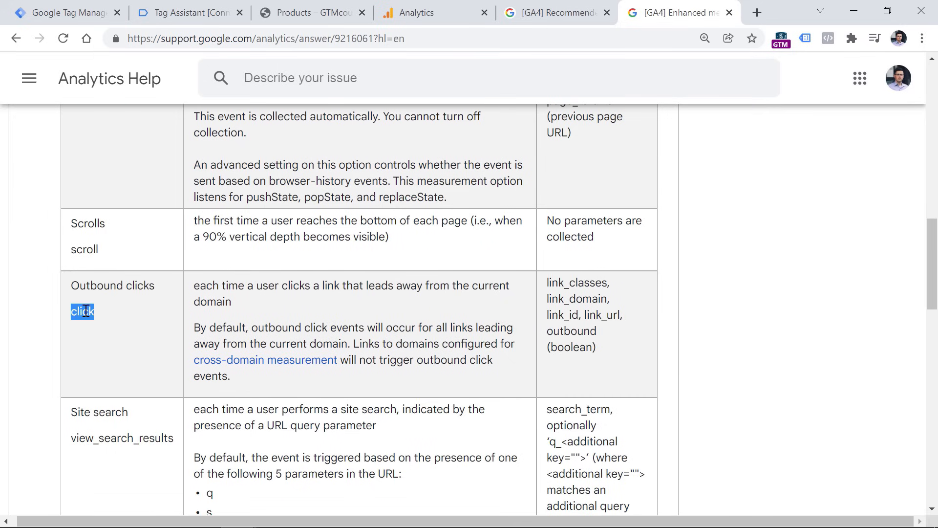
# Step: Compare the new tag's event parameters with those of the outbound click event in the help article, highlighting link_url there
pyautogui.click(87, 12)
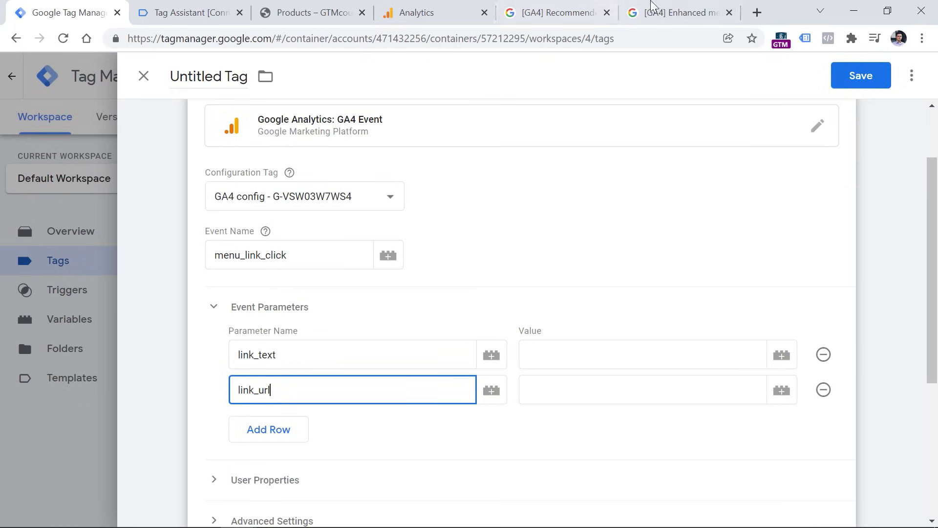
pyautogui.click(684, 12)
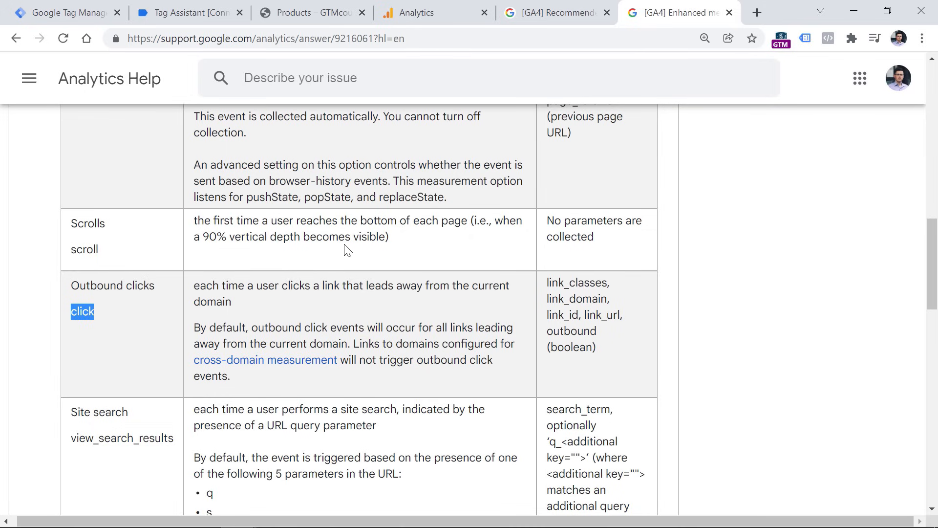
pyautogui.doubleClick(87, 314)
pyautogui.click(87, 314)
pyautogui.moveTo(585, 315); pyautogui.dragTo(624, 316)
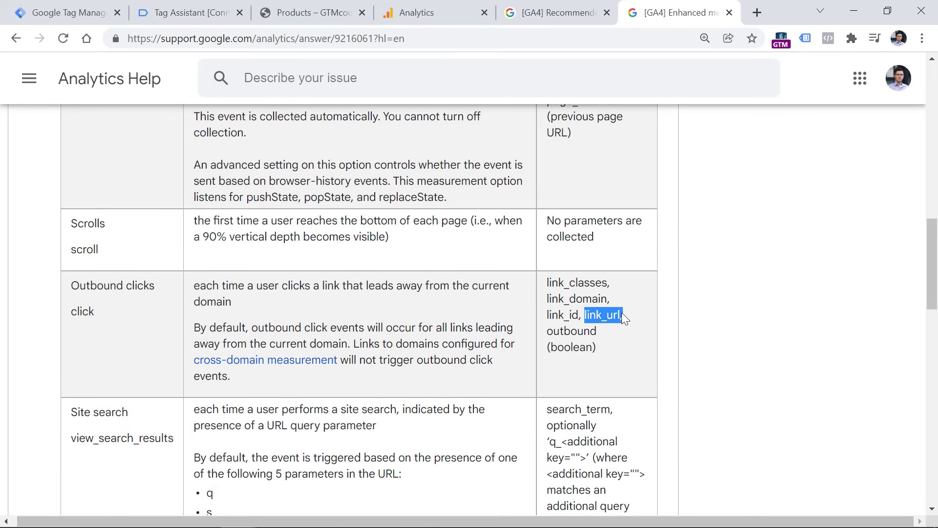
# Step: Review the store's menu links, then return to the tag in Google Tag Manager and highlight the link_url parameter name
pyautogui.click(309, 8)
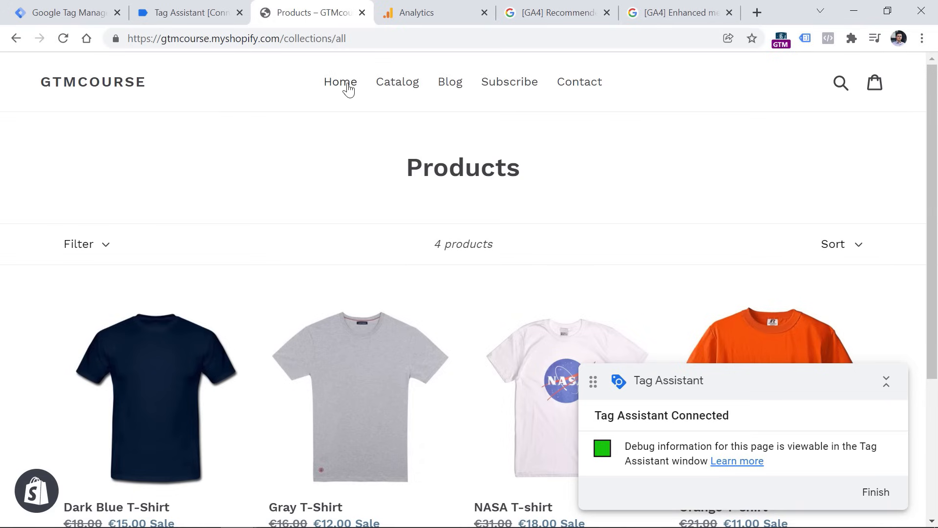
pyautogui.click(90, 15)
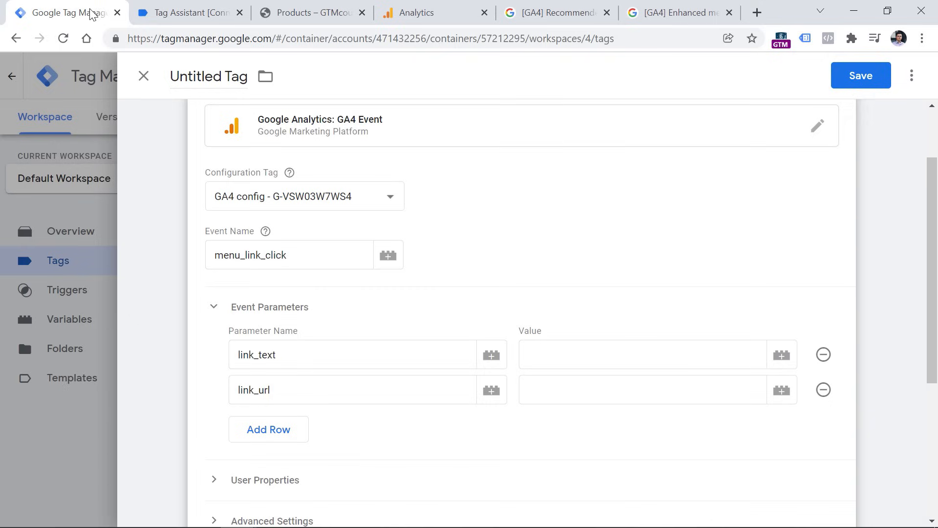
pyautogui.moveTo(279, 388); pyautogui.dragTo(230, 395)
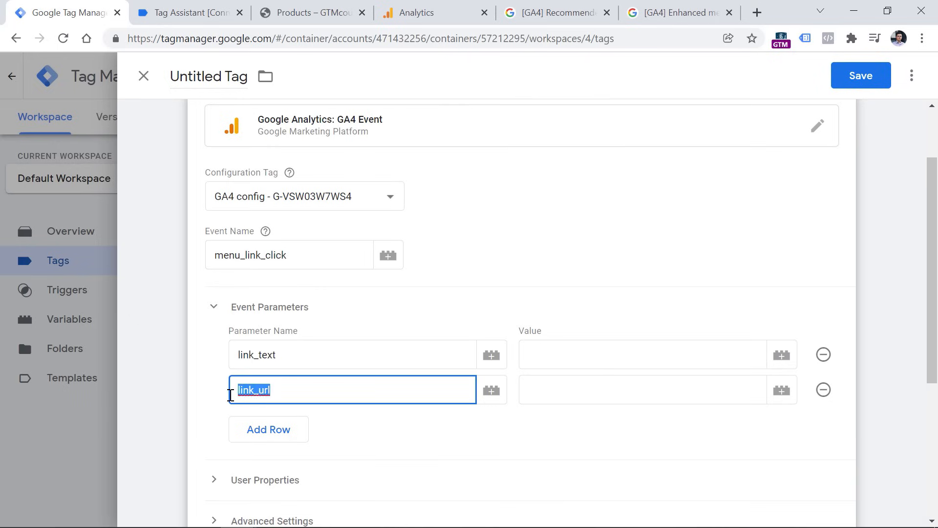
# Step: Examine the file_download event's parameters in the enhanced measurement help article and highlight link_text
pyautogui.click(674, 12)
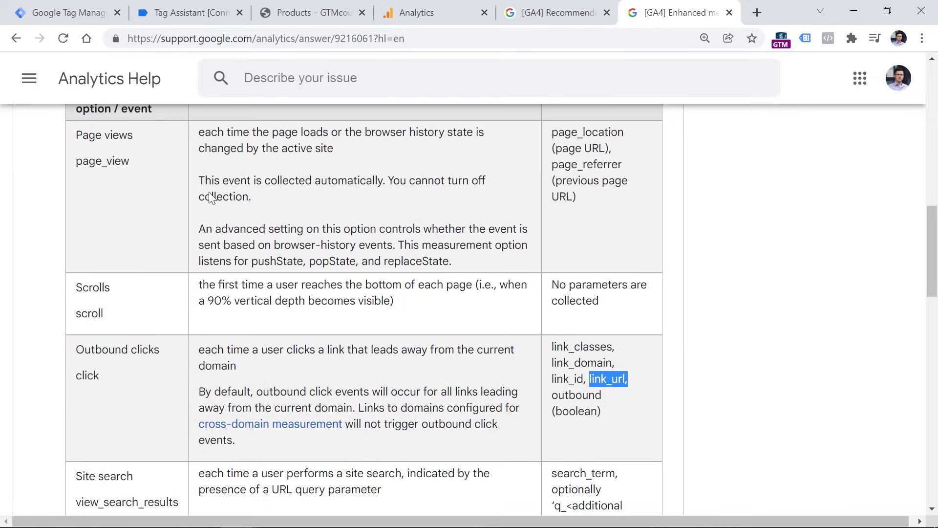
pyautogui.scroll(-12, 209, 193)
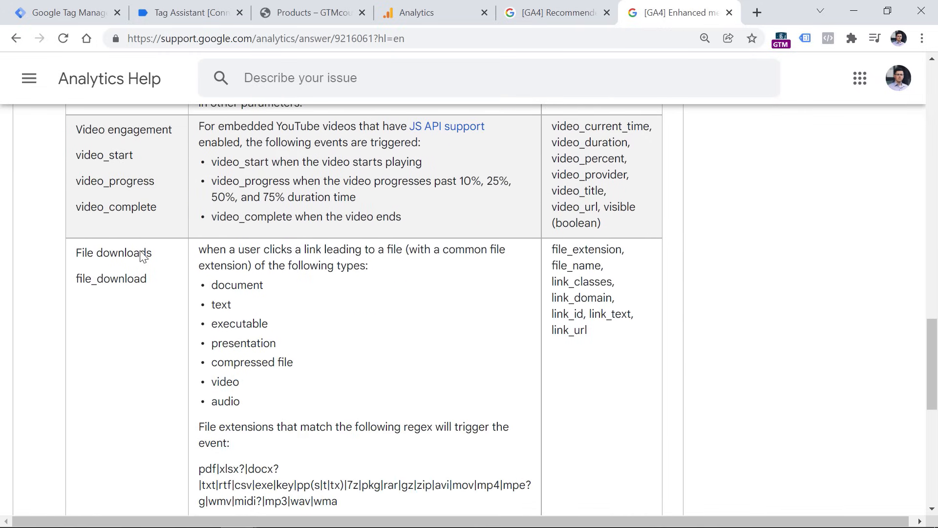
pyautogui.doubleClick(109, 278)
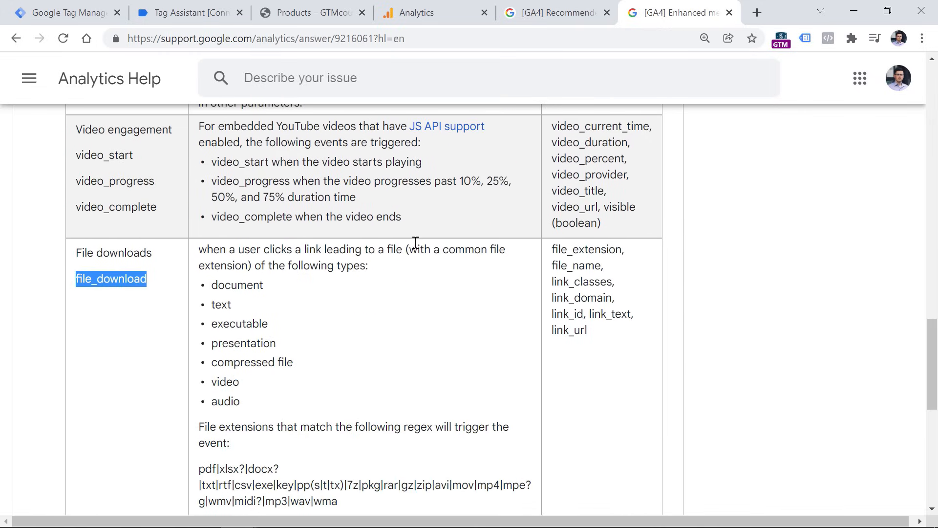
pyautogui.moveTo(553, 247); pyautogui.dragTo(592, 328)
pyautogui.click(595, 328)
pyautogui.doubleClick(617, 312)
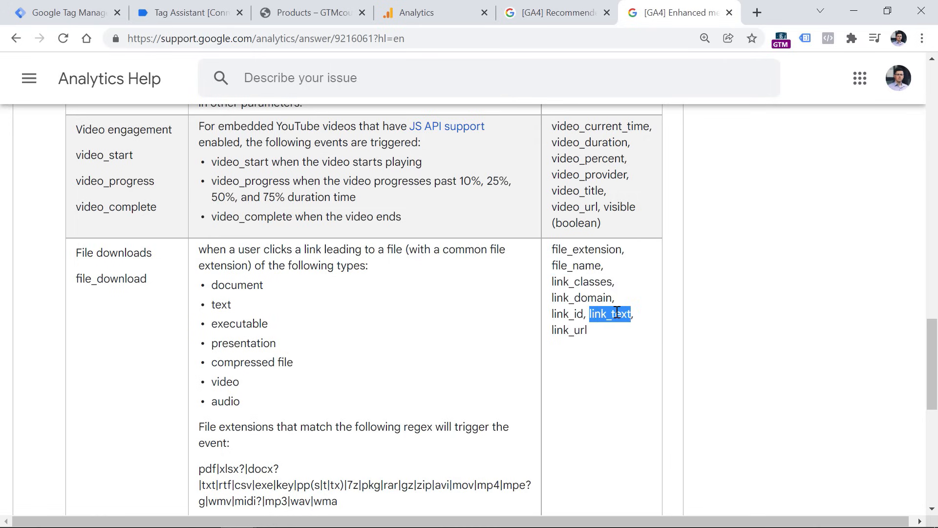
# Step: Return to the tag in Google Tag Manager and add a third event parameter named menu_category
pyautogui.click(69, 12)
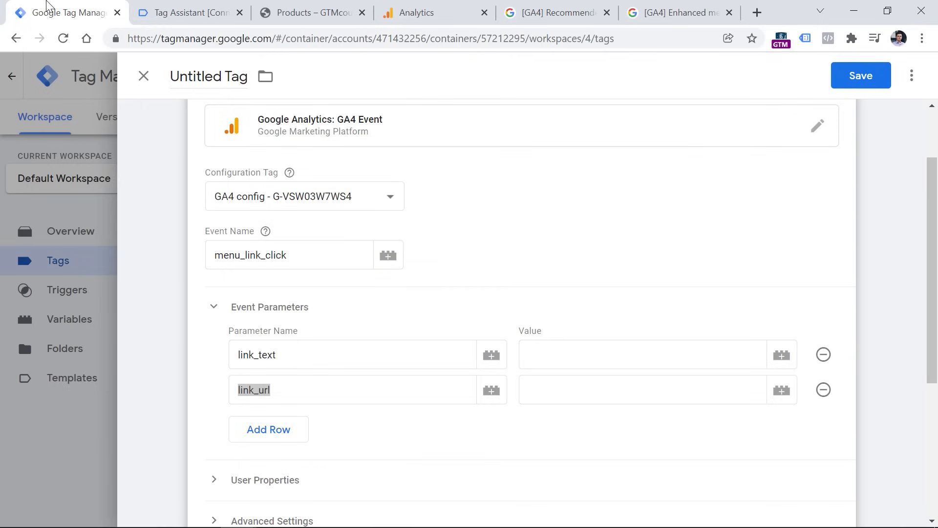
pyautogui.click(283, 356)
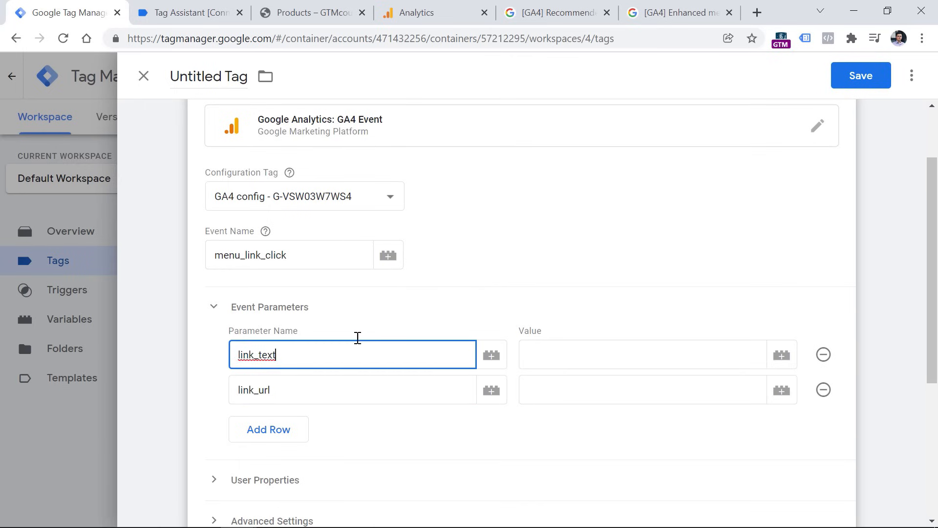
pyautogui.click(308, 13)
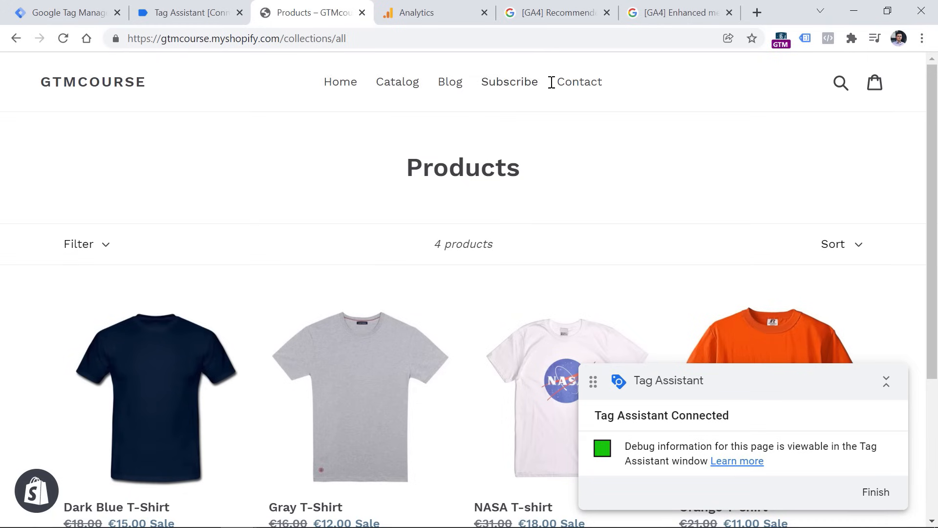
pyautogui.click(69, 10)
pyautogui.click(269, 431)
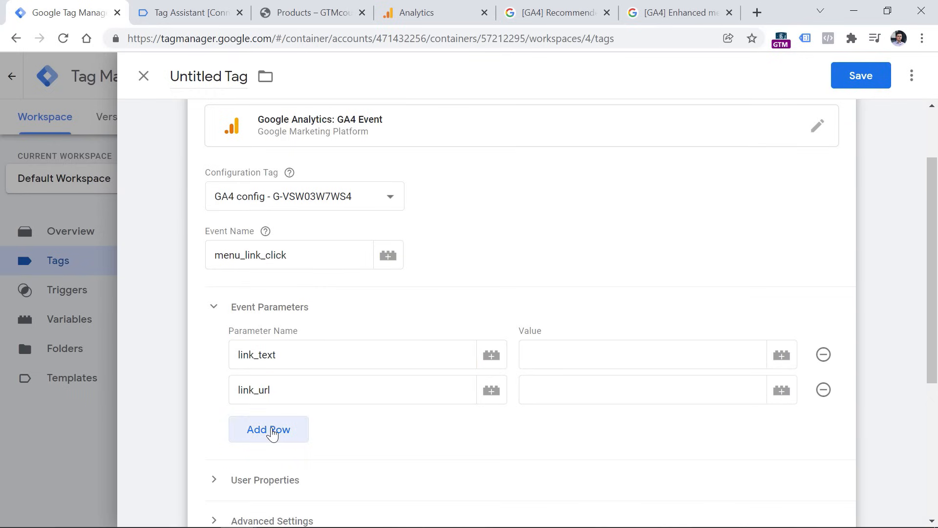
pyautogui.click(299, 426)
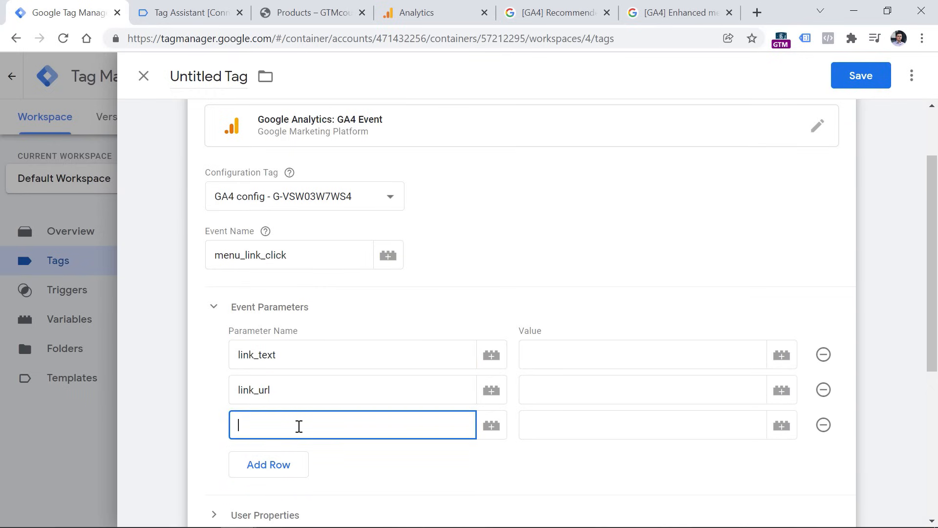
pyautogui.write('menu_category')
# Step: Glance at the store's menu, then review the tag's menu_category parameter and the empty parameter value fields
pyautogui.click(321, 18)
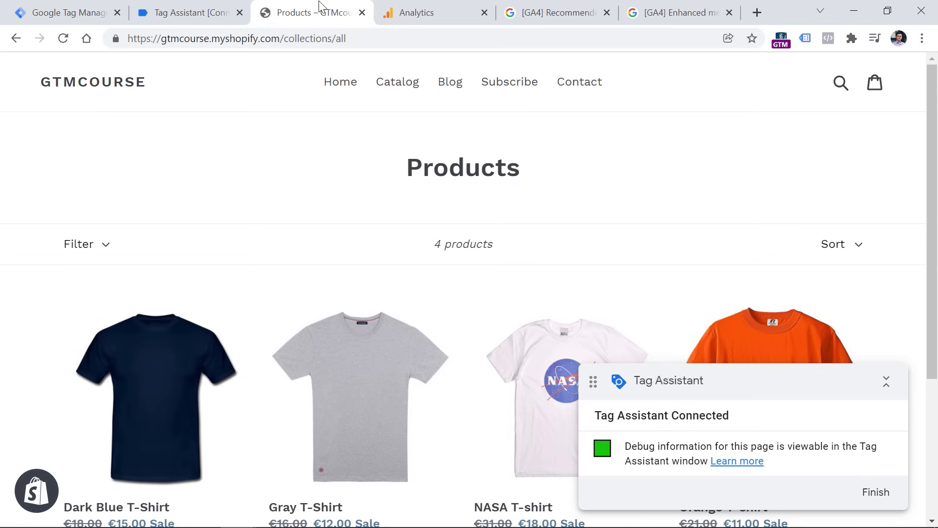
pyautogui.click(53, 4)
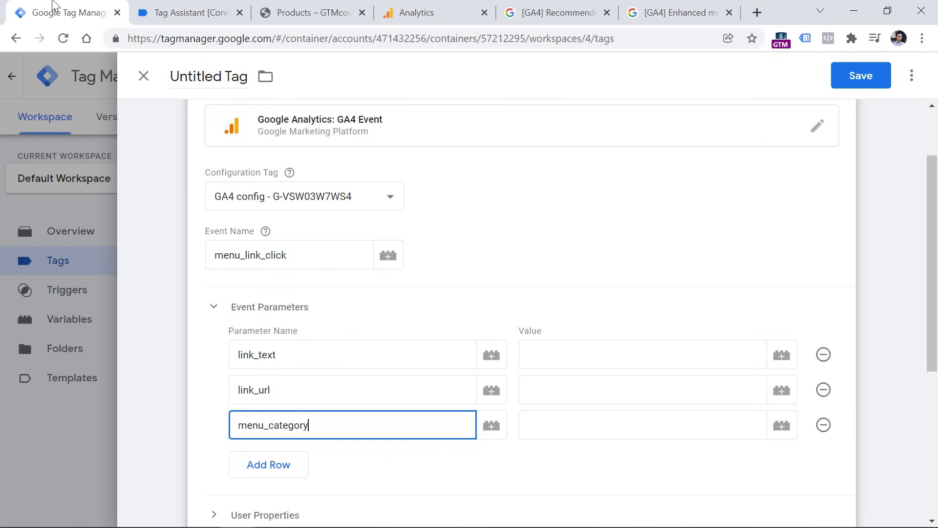
pyautogui.moveTo(316, 424); pyautogui.dragTo(235, 424)
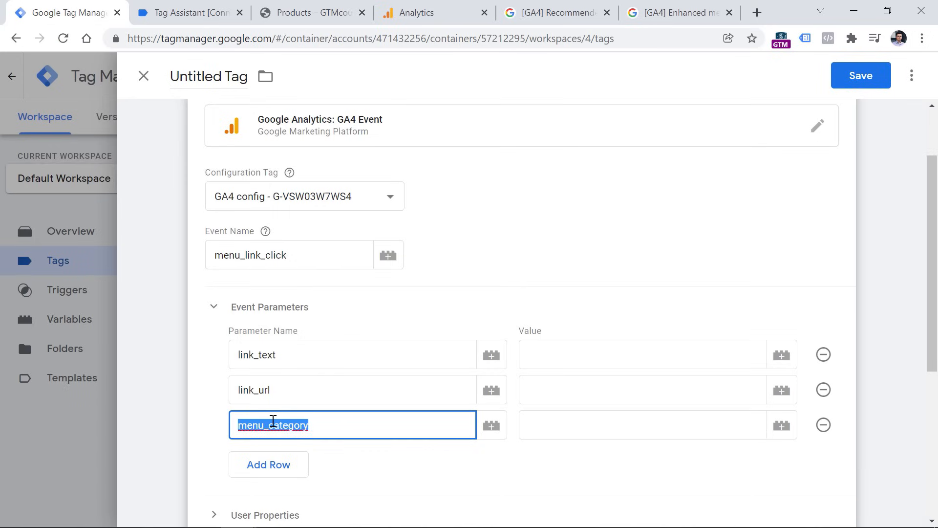
pyautogui.click(569, 357)
pyautogui.click(566, 386)
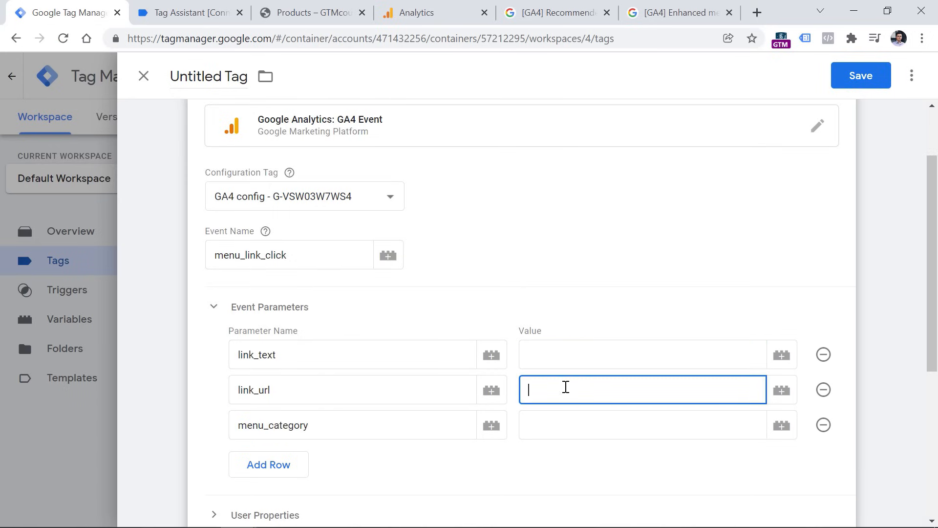
pyautogui.click(564, 414)
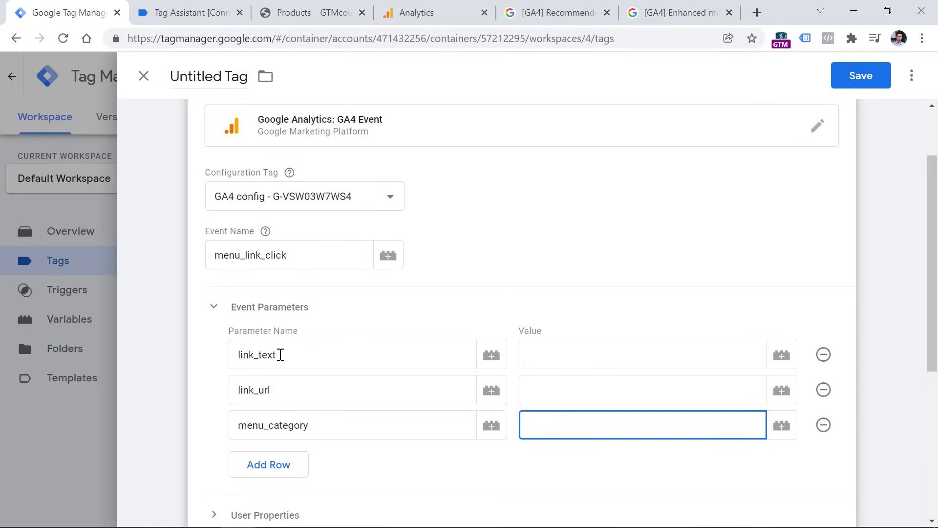
# Step: Follow the store's Contact menu link and inspect the Click Text variable of the new Link Click event in Tag Assistant
pyautogui.moveTo(277, 354); pyautogui.dragTo(234, 354)
pyautogui.hotkey('ctrl', 'Tab')
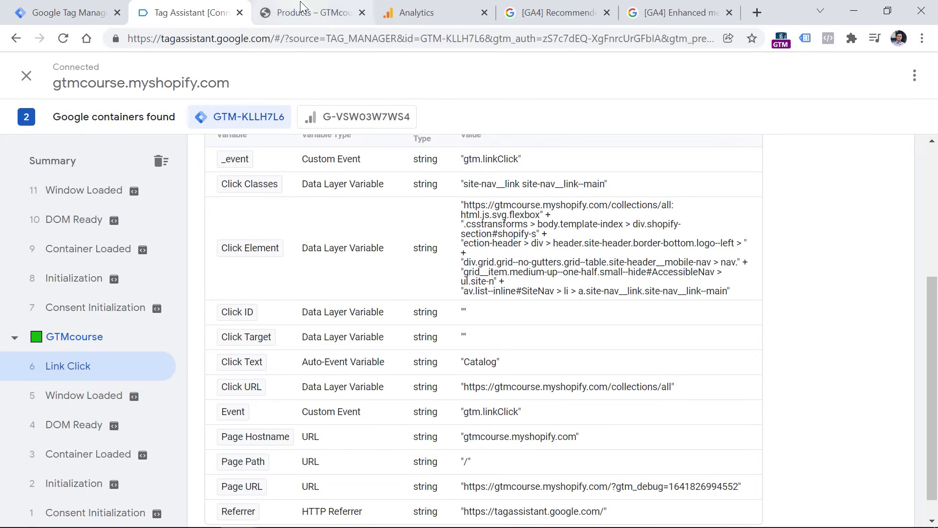
pyautogui.hotkey('ctrl', 'Tab')
pyautogui.hotkey('ctrl', 'shift', 'Tab')
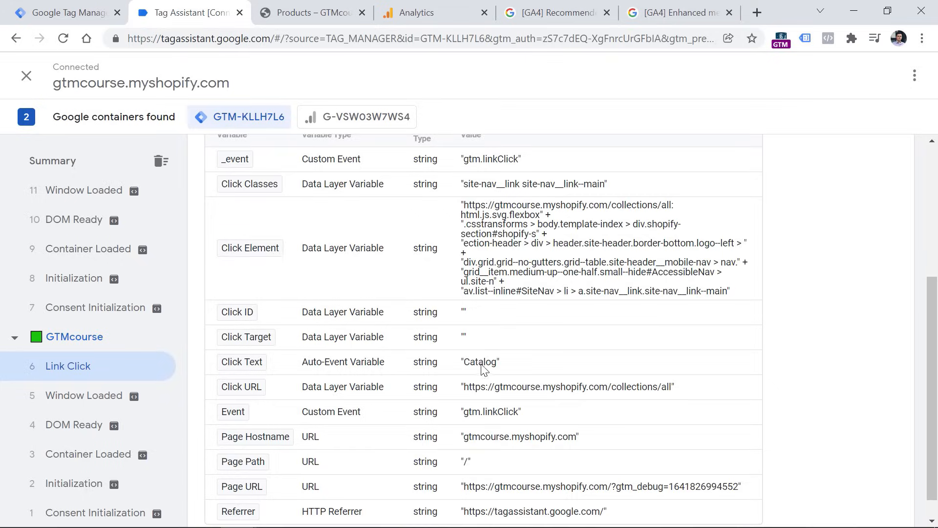
pyautogui.hotkey('ctrl', 'Tab')
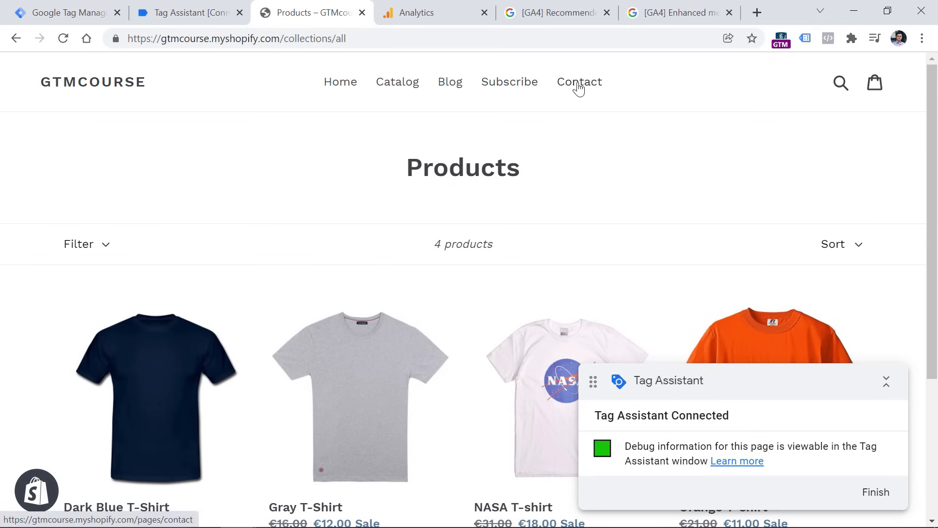
pyautogui.click(578, 88)
pyautogui.hotkey('ctrl', 'shift', 'Tab')
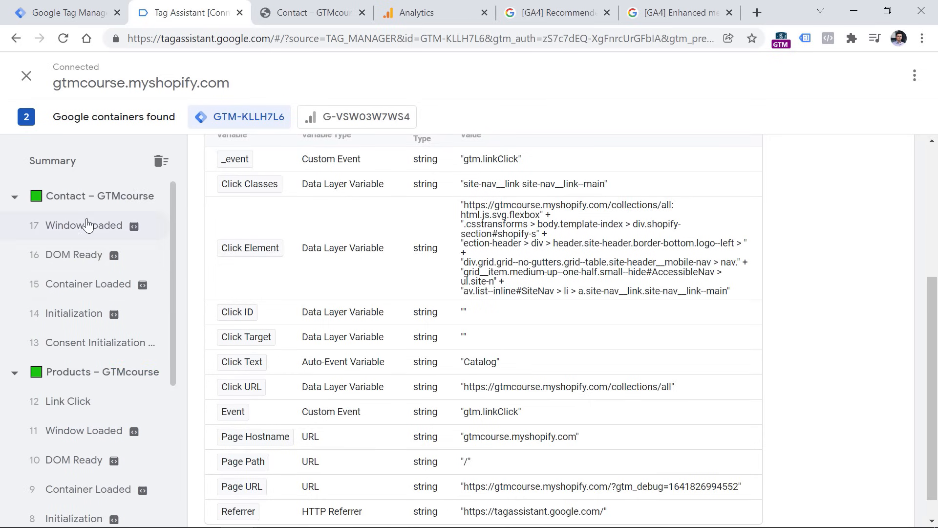
pyautogui.click(78, 408)
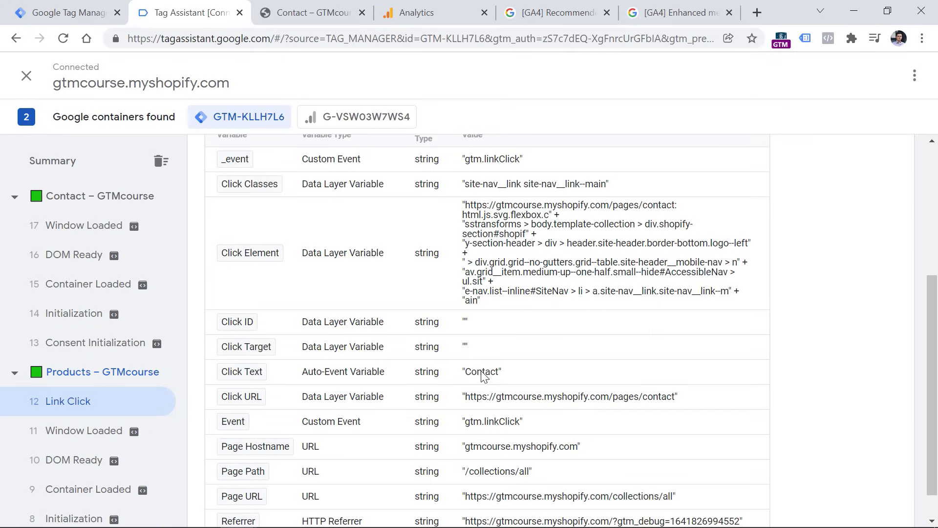
# Step: Return to the tag in Google Tag Manager and set the link_text parameter's value to the {{Click Text}} variable
pyautogui.click(68, 12)
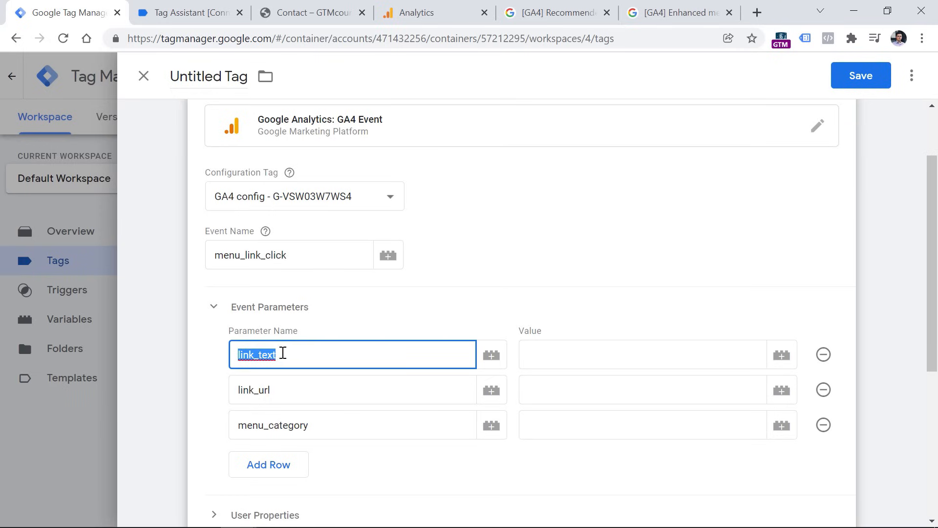
pyautogui.click(552, 352)
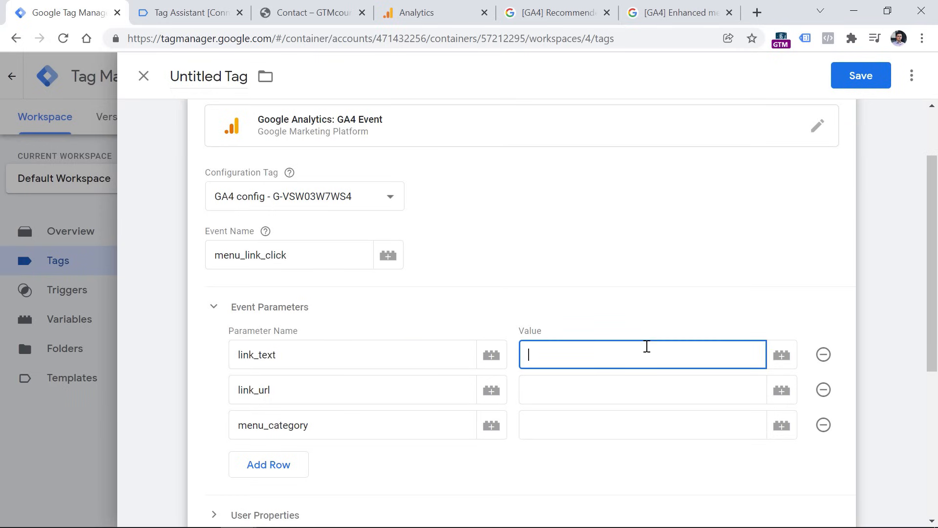
pyautogui.click(782, 356)
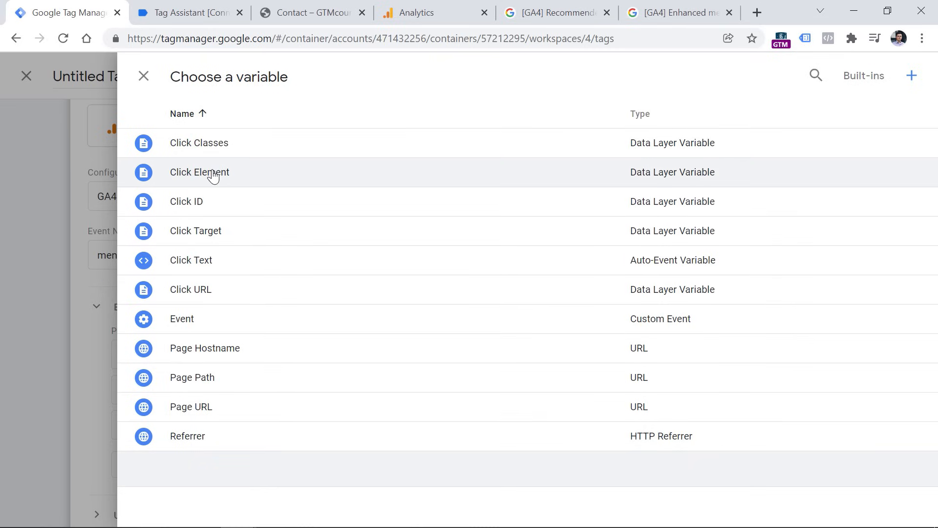
pyautogui.click(205, 261)
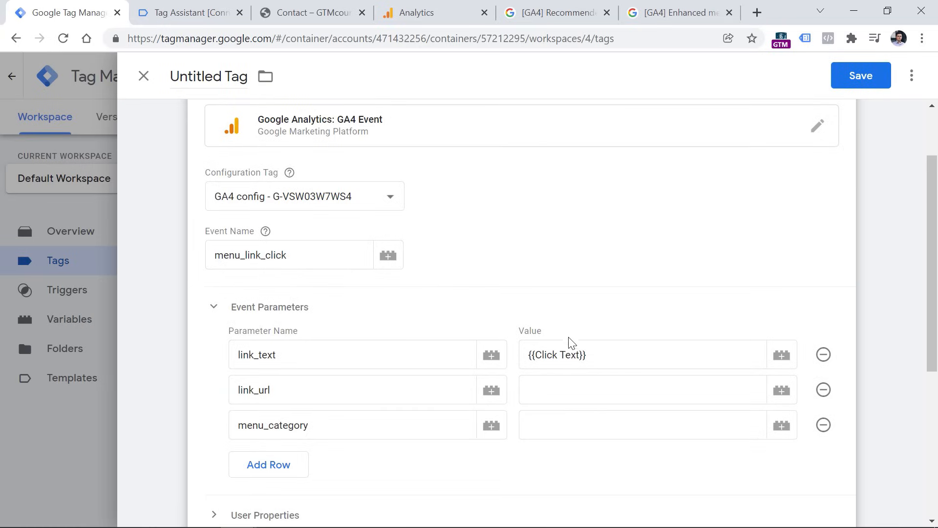
# Step: Check the Click Text and Click URL variables in Tag Assistant, highlight the Click URL value, and view the store's Contact page
pyautogui.click(220, 13)
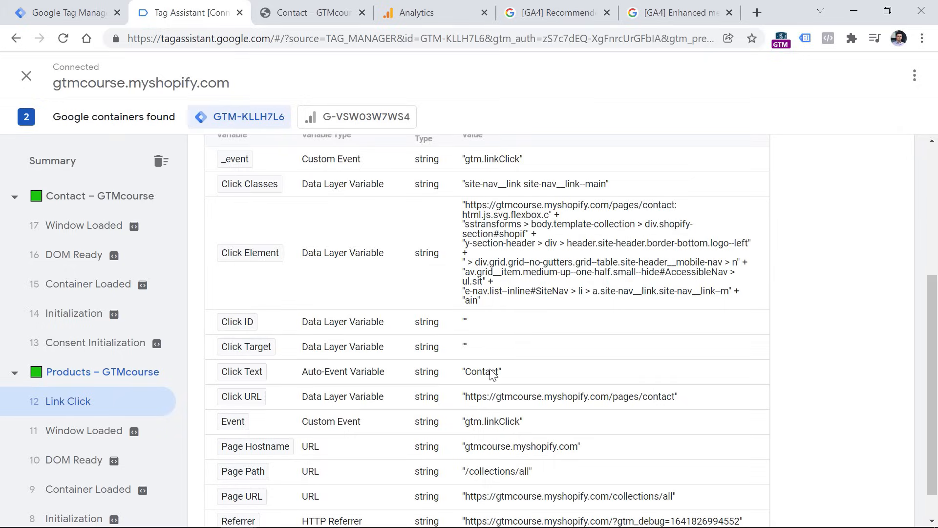
pyautogui.click(90, 13)
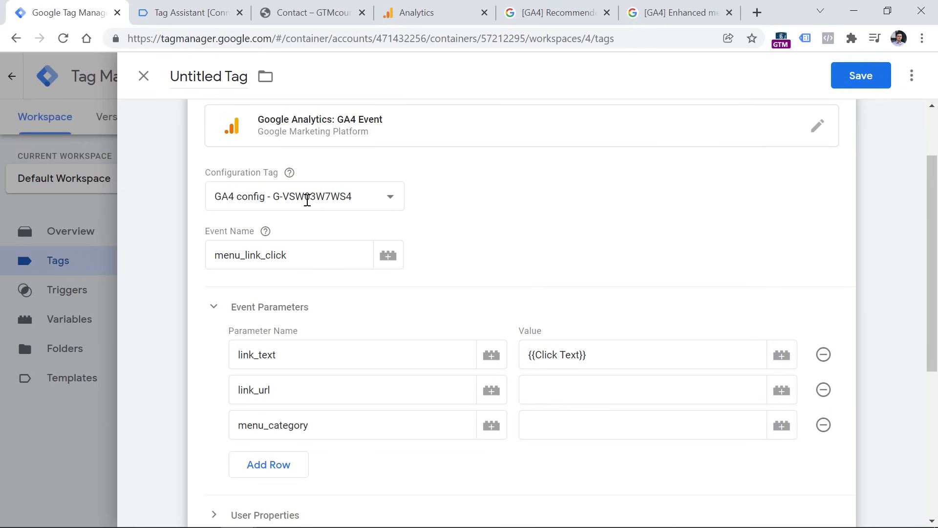
pyautogui.click(194, 2)
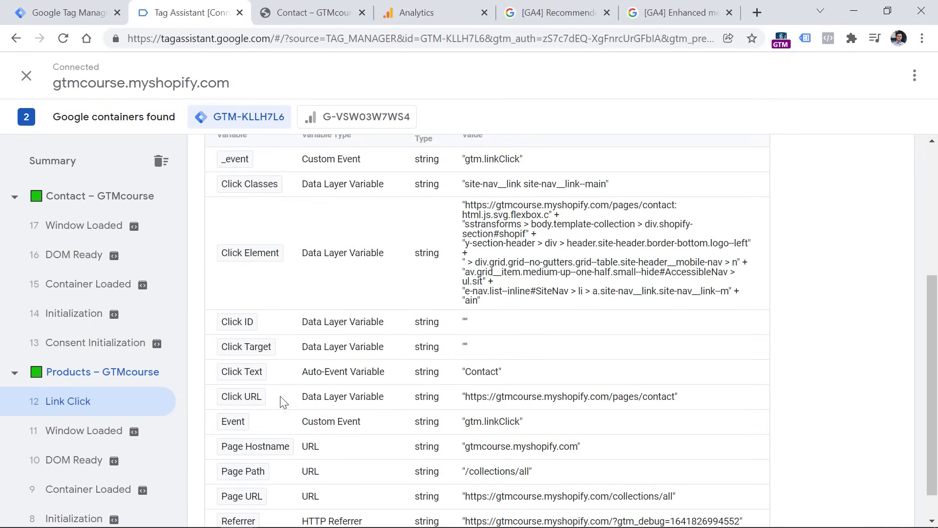
pyautogui.moveTo(470, 400); pyautogui.dragTo(680, 402)
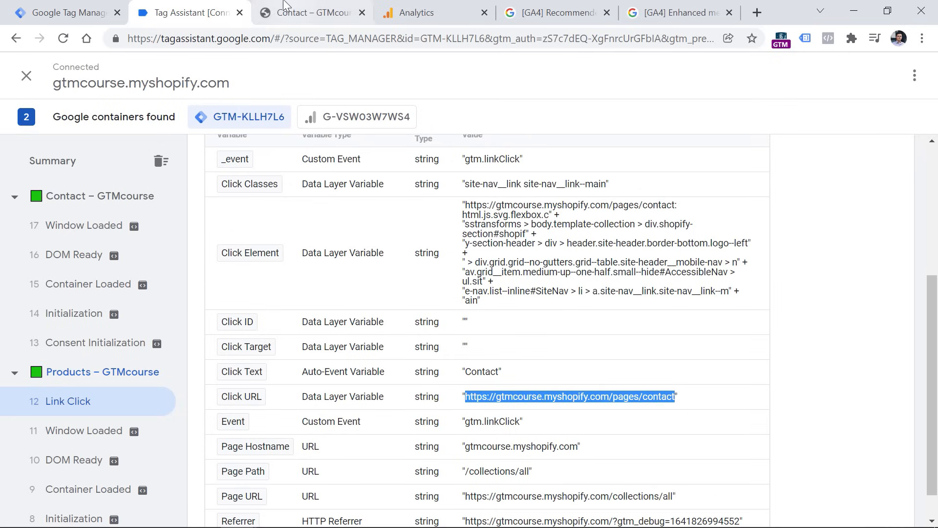
pyautogui.click(289, 10)
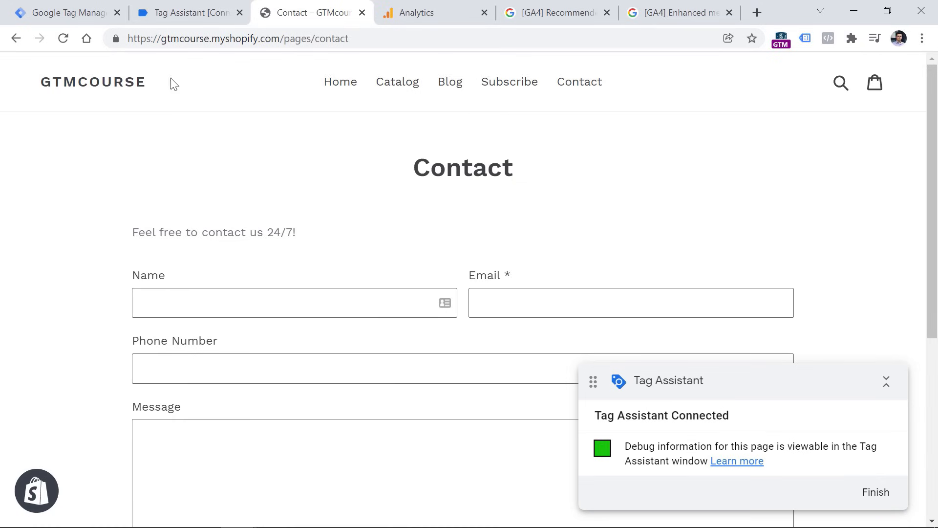
# Step: In the Google Tag Manager tag, set the link_url value to {{Click URL}} and the menu_category value to main
pyautogui.click(68, 12)
pyautogui.click(576, 390)
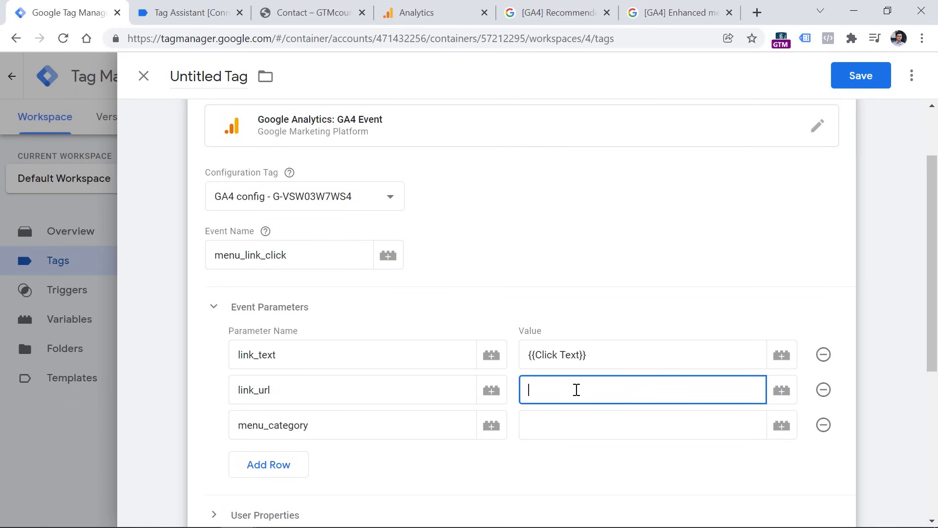
pyautogui.click(781, 389)
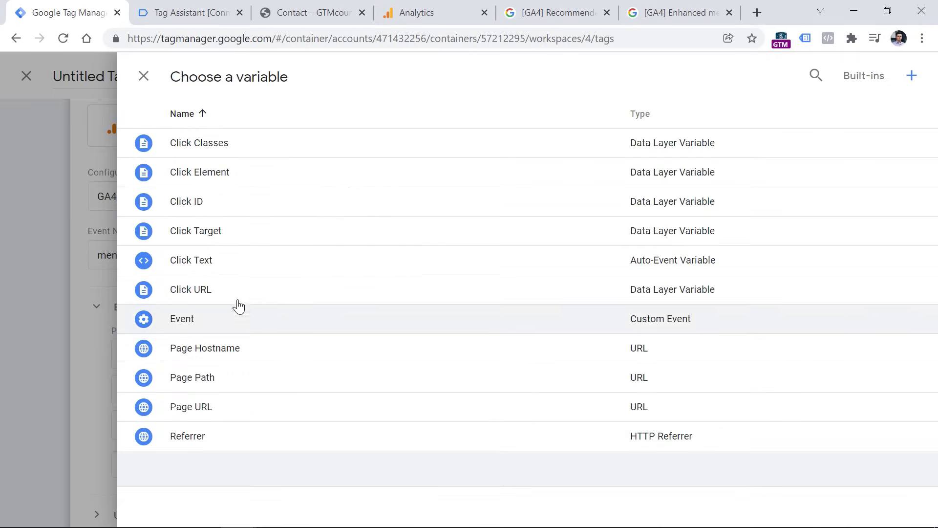
pyautogui.click(214, 295)
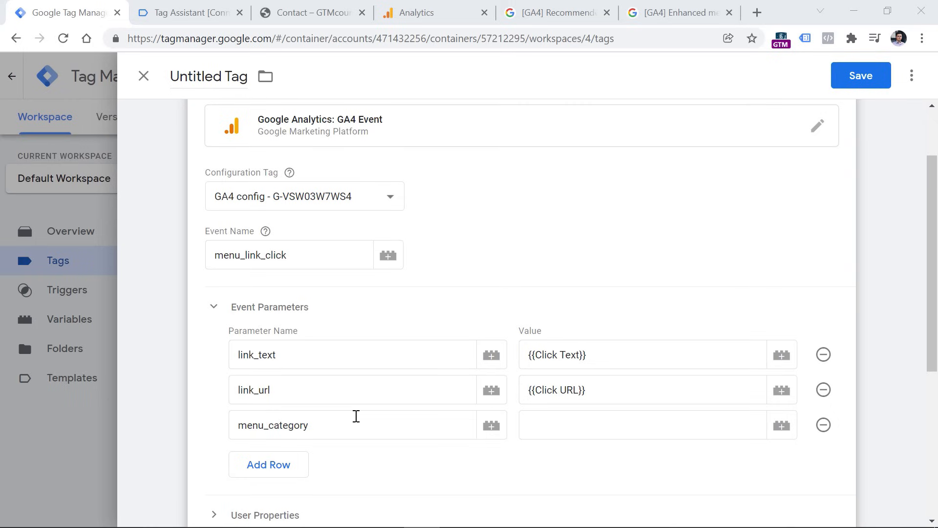
pyautogui.click(551, 420)
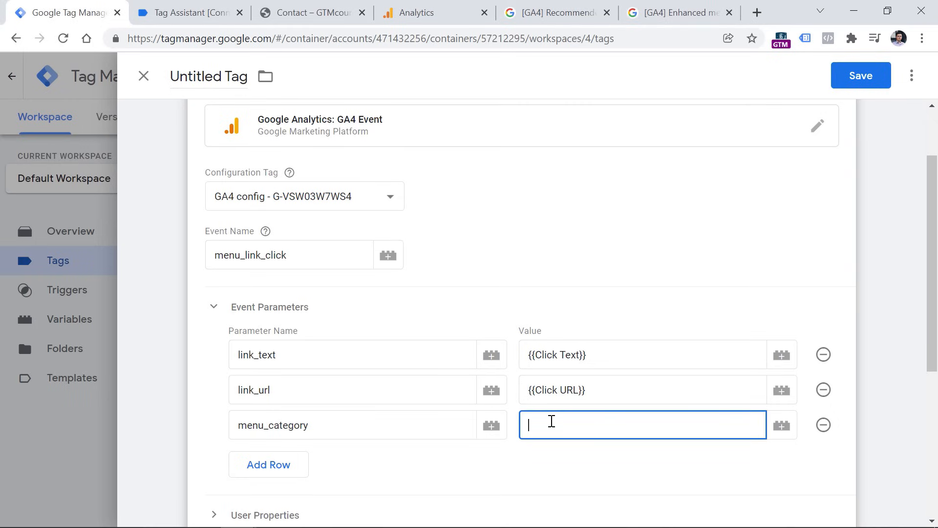
pyautogui.write('main')
# Step: View the store's Contact page and review the Link Click event's variables in Tag Assistant
pyautogui.click(203, 4)
pyautogui.click(291, 6)
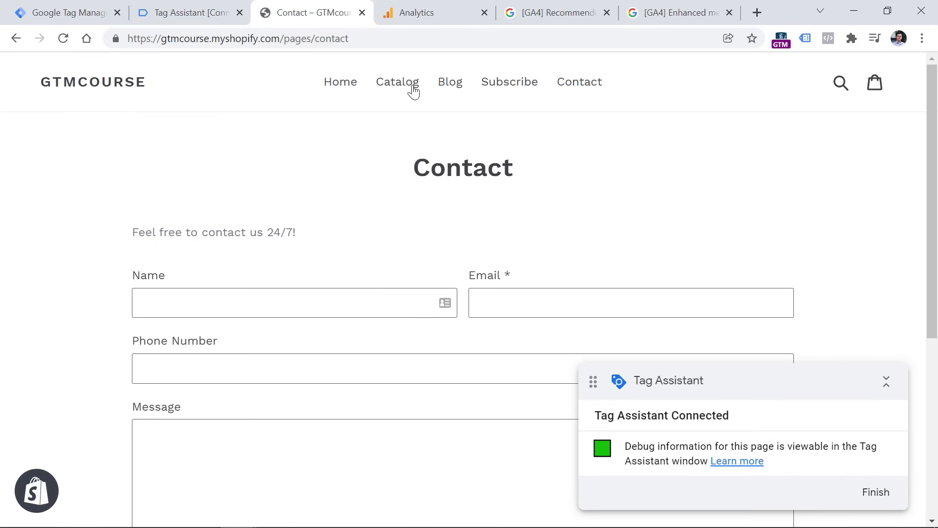
pyautogui.click(248, 16)
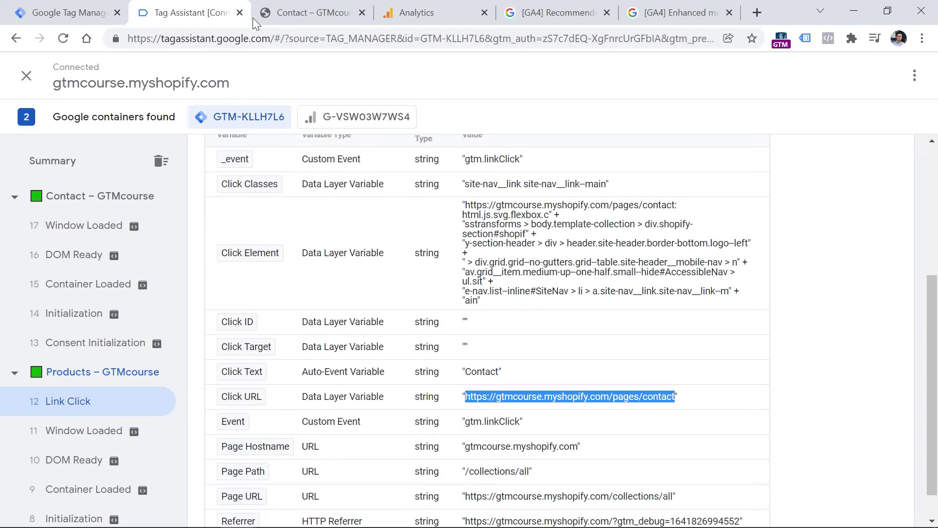
pyautogui.scroll(5, 395, 245)
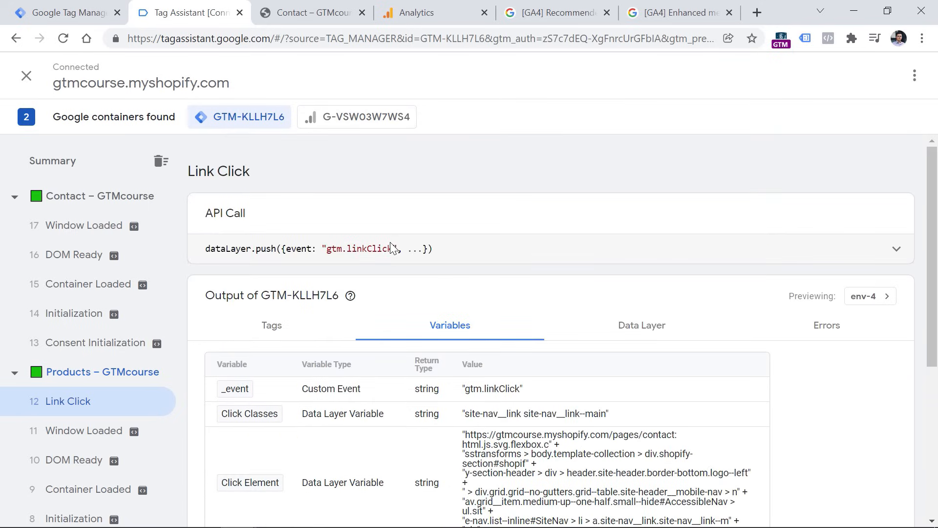
pyautogui.scroll(-5, 394, 248)
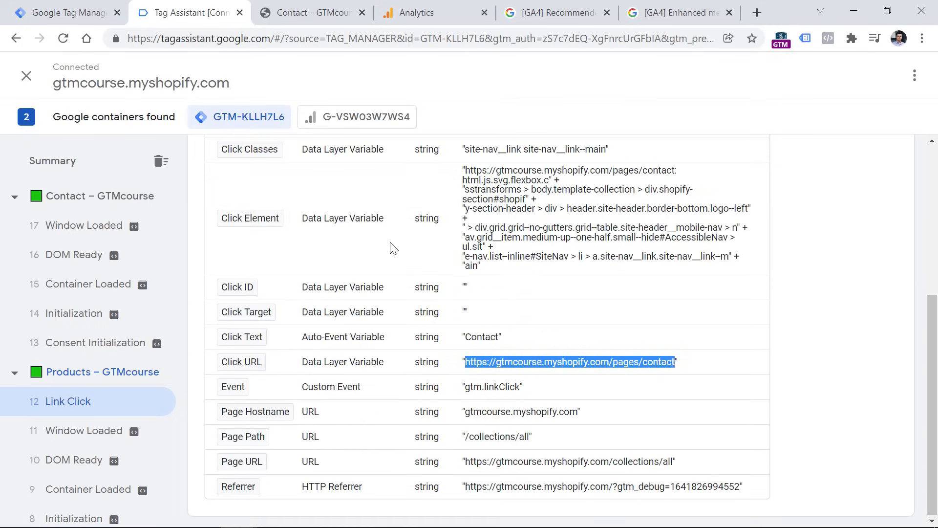
# Step: Back in the Google Tag Manager tag, rename the menu_category parameter to menu_location
pyautogui.click(73, 12)
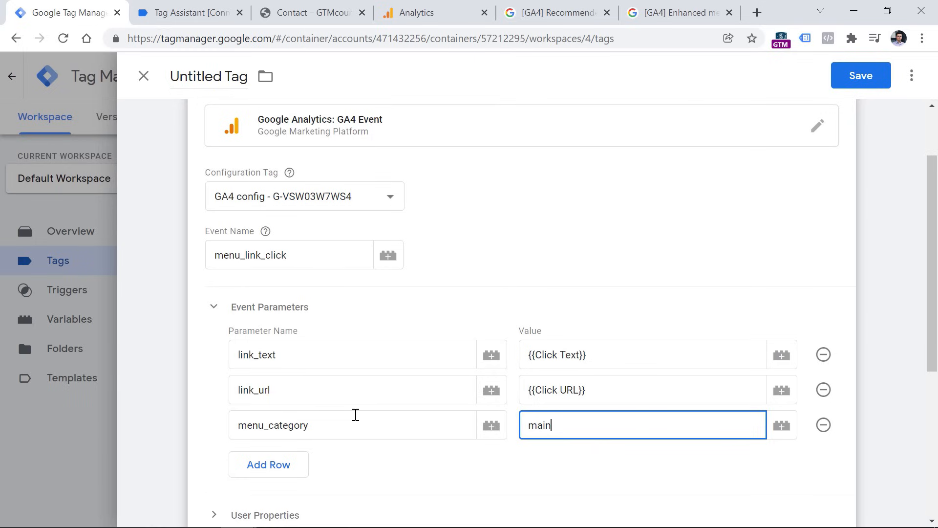
pyautogui.moveTo(344, 420); pyautogui.dragTo(273, 425)
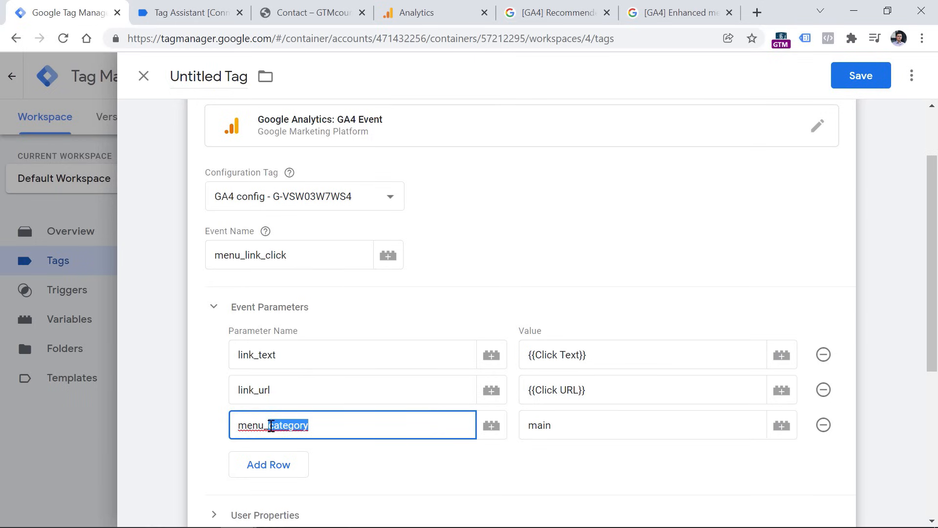
pyautogui.write('location')
# Step: Check the header and footer of the store's Contact page, and set the tag's menu_location value to top menu
pyautogui.click(326, 7)
pyautogui.scroll(-6, 430, 128)
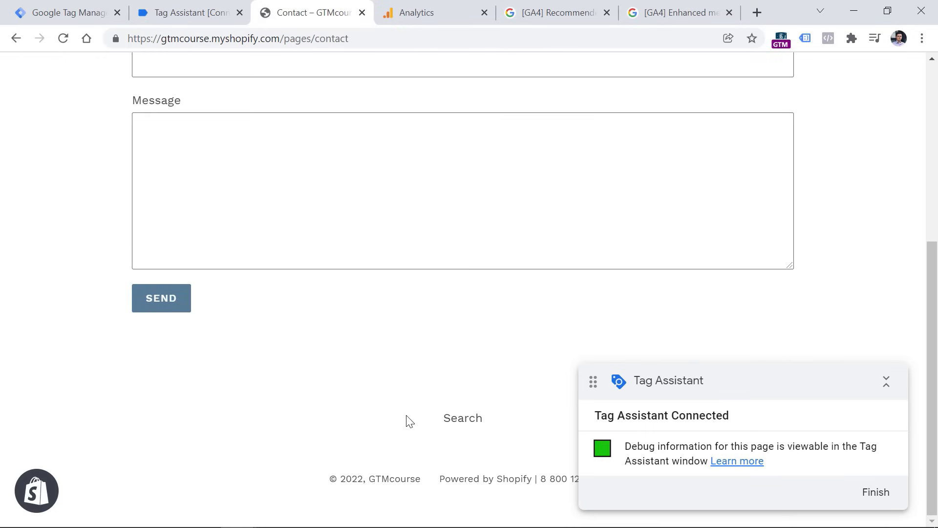
pyautogui.scroll(6, 409, 423)
pyautogui.click(68, 12)
pyautogui.click(542, 414)
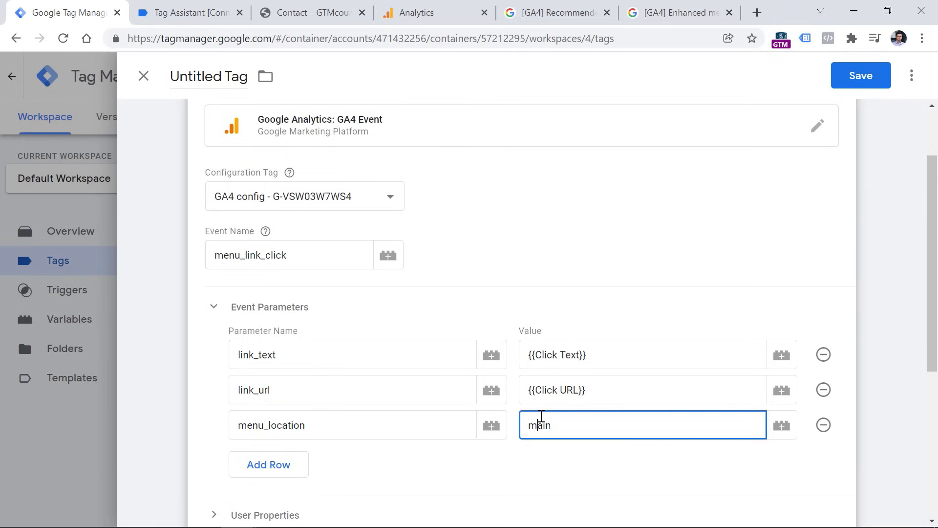
pyautogui.doubleClick(541, 415)
pyautogui.write('top menu')
# Step: View the footer of the store's Contact page and return to the tag in Google Tag Manager
pyautogui.click(324, 5)
pyautogui.scroll(-6, 430, 418)
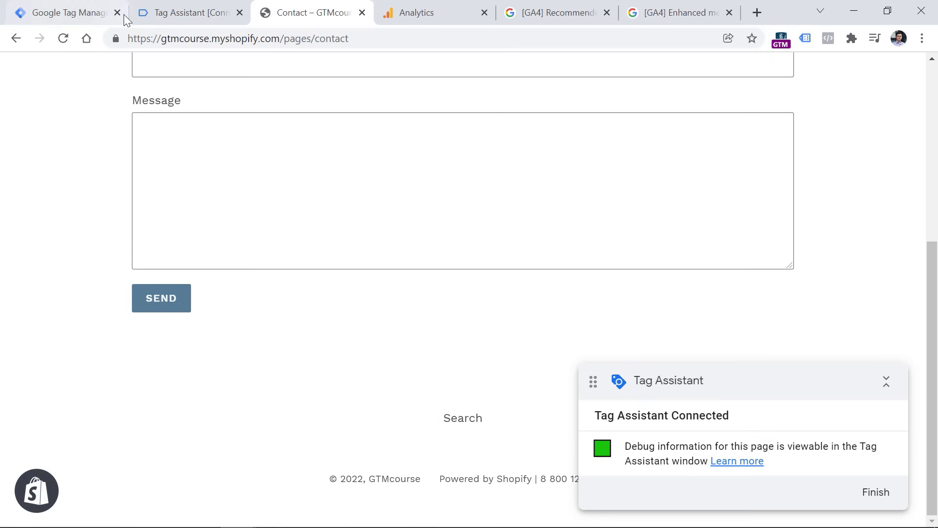
pyautogui.click(78, 10)
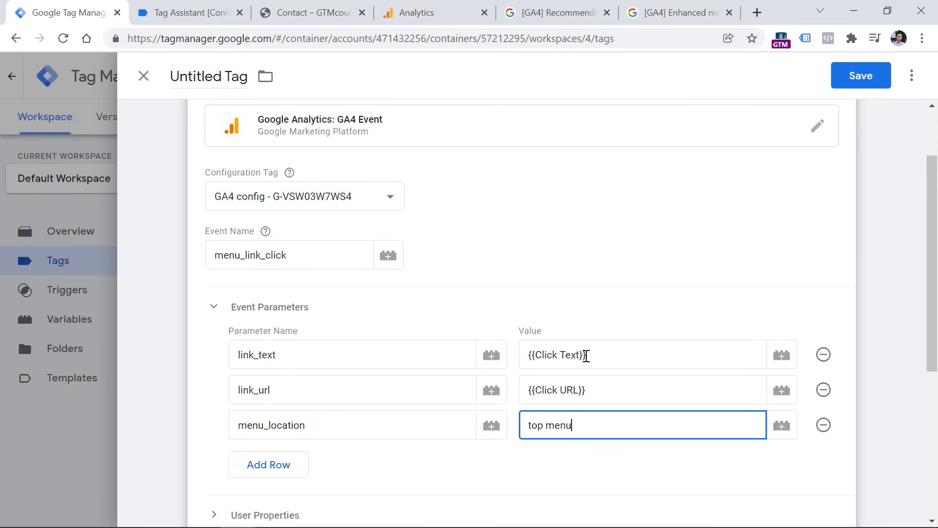
pyautogui.moveTo(585, 355); pyautogui.dragTo(524, 355)
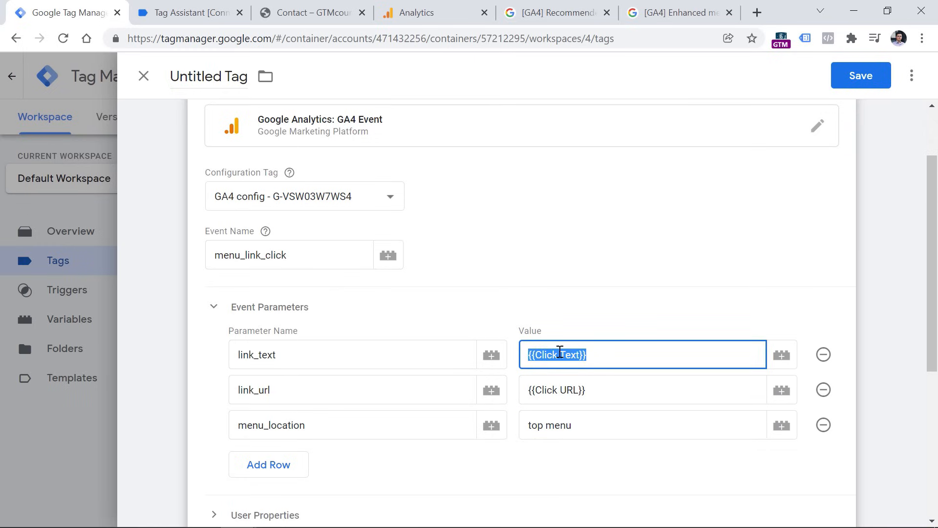
pyautogui.click(587, 425)
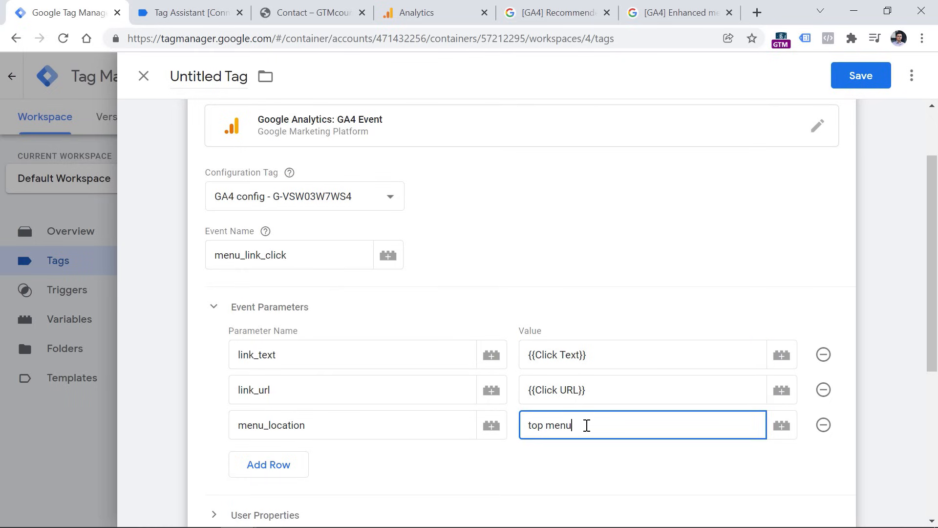
pyautogui.write('}')
pyautogui.press('Home')
pyautogui.write('{')
pyautogui.press('BackSpace')
# Step: Review the tag's configuration and empty Triggering section, and check the store page and Link Click variables in Tag Assistant
pyautogui.scroll(1, 587, 425)
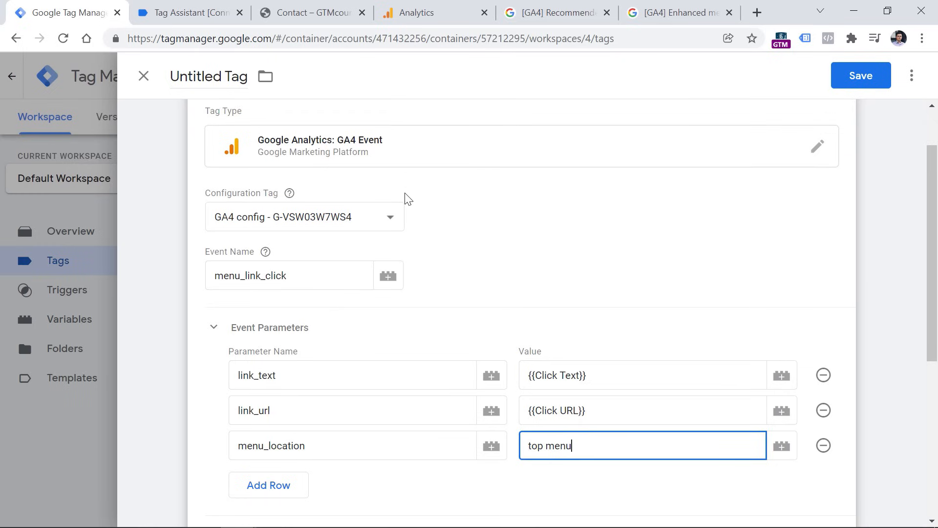
pyautogui.scroll(1, 404, 200)
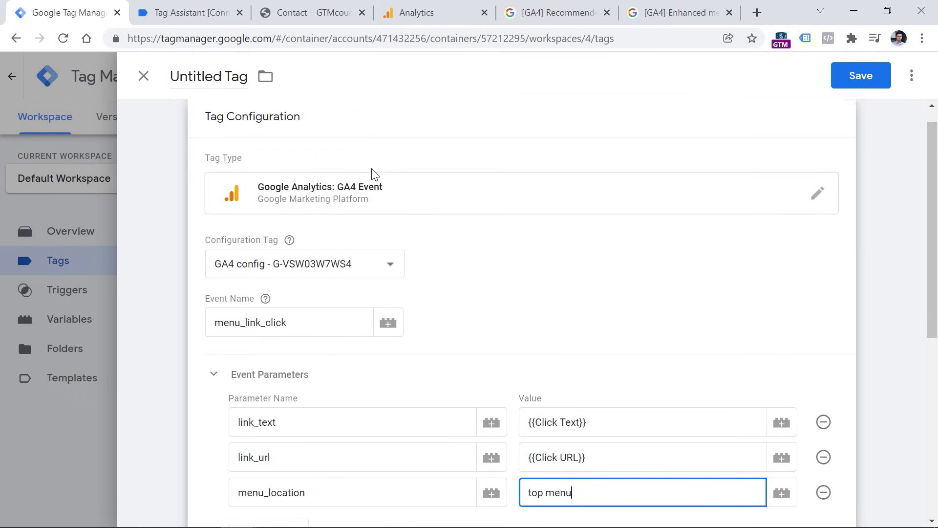
pyautogui.scroll(-5, 374, 174)
pyautogui.scroll(2, 374, 174)
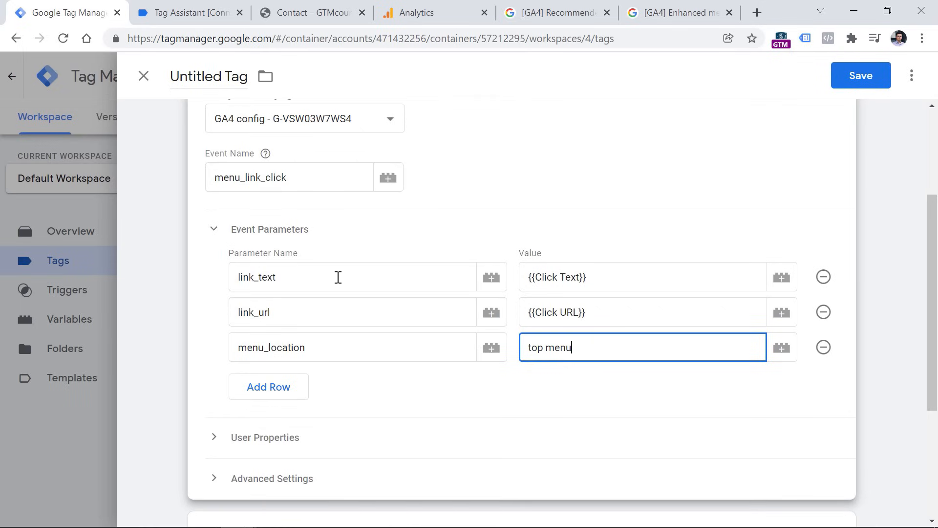
pyautogui.scroll(-4, 306, 266)
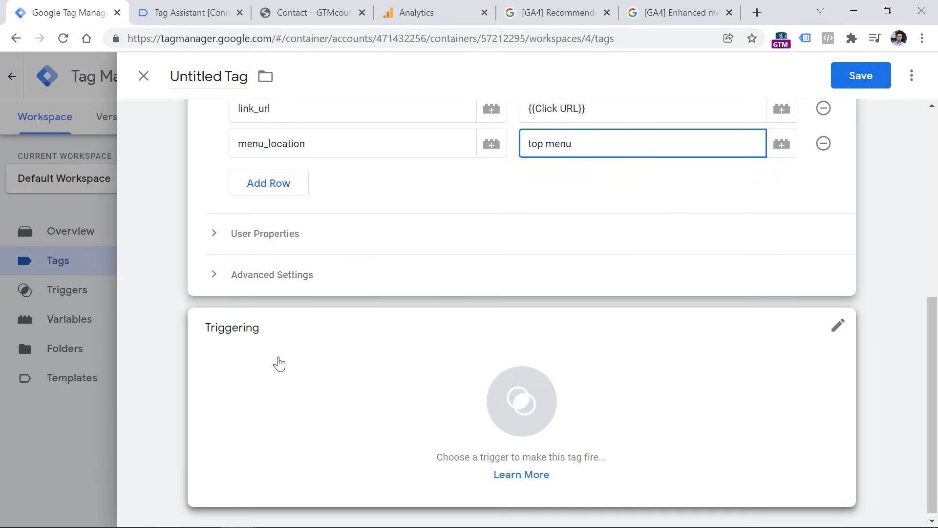
pyautogui.click(312, 12)
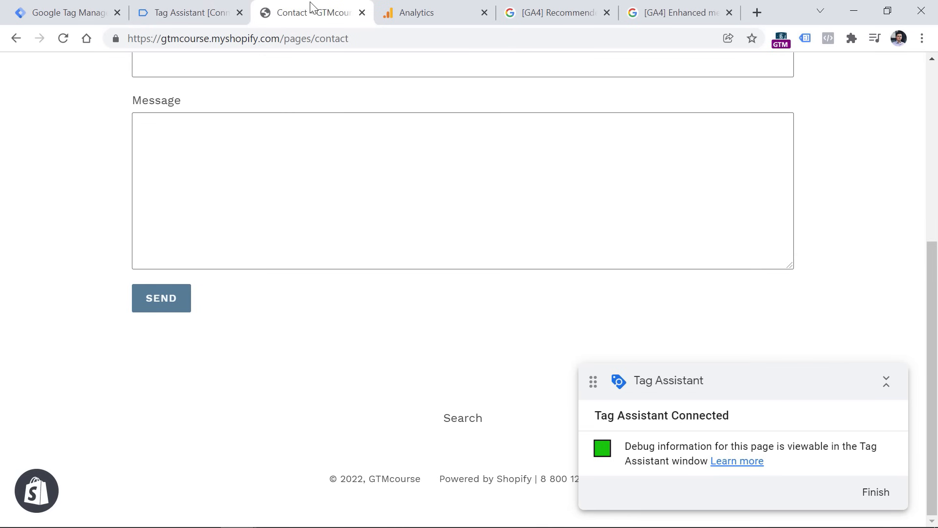
pyautogui.click(190, 6)
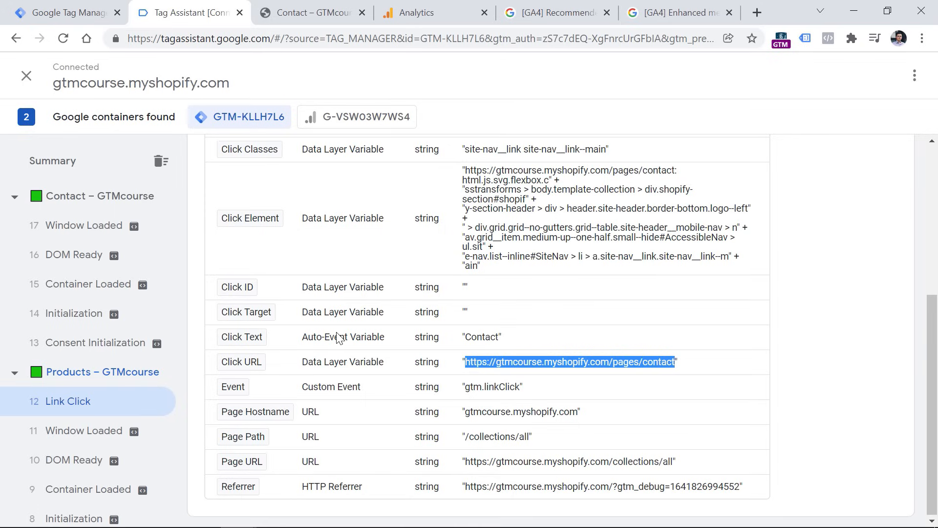
pyautogui.click(93, 6)
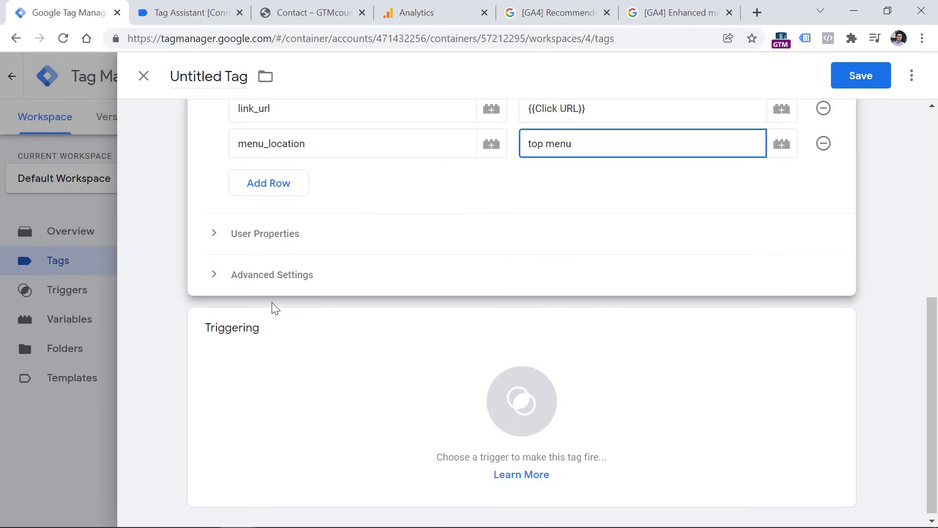
# Step: From the tag's trigger choices, edit the All link clicks trigger to fire on Some Link Clicks and list the available condition variables
pyautogui.click(272, 373)
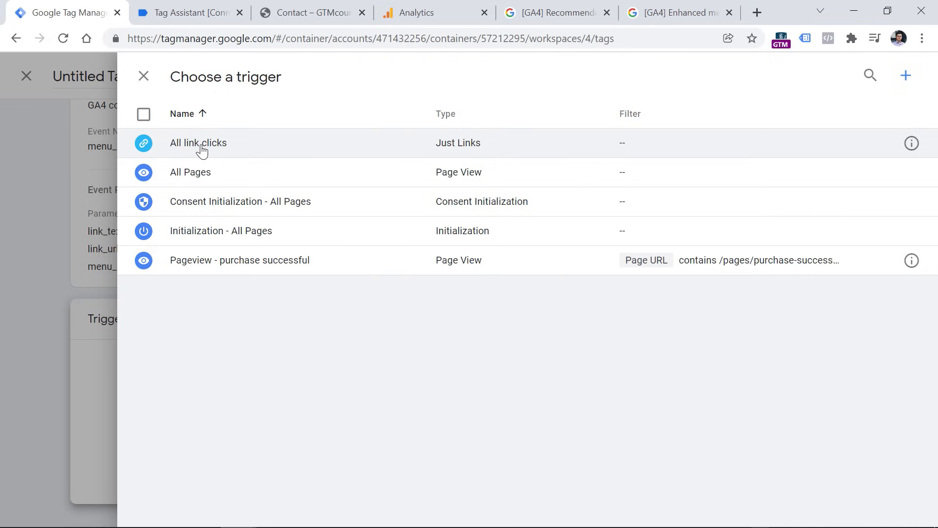
pyautogui.click(911, 145)
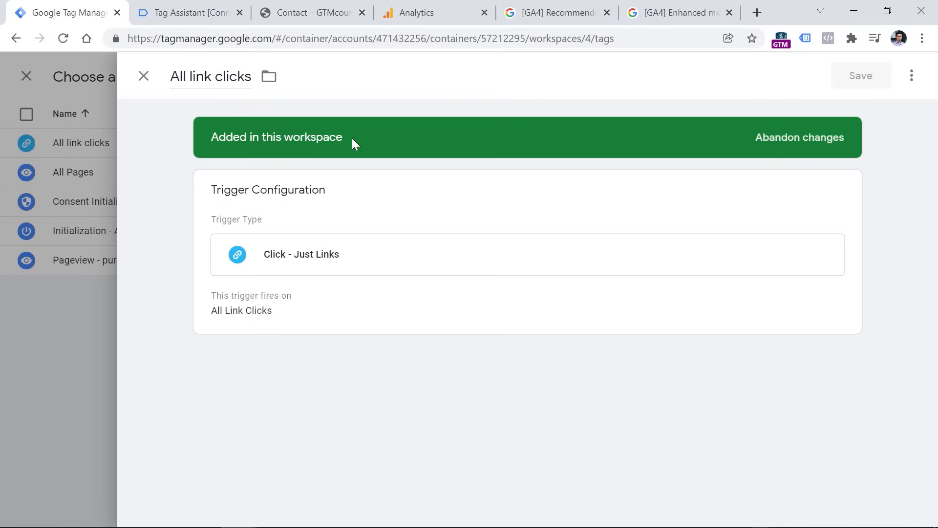
pyautogui.click(347, 211)
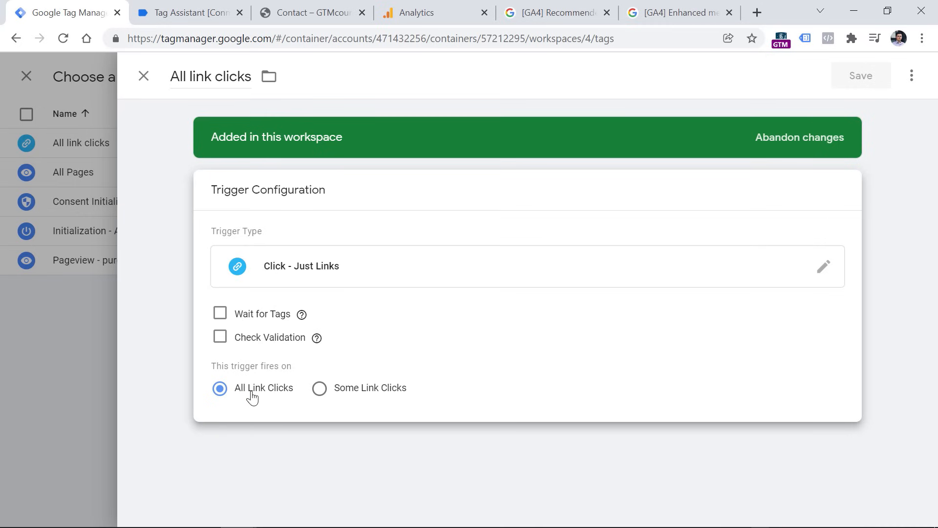
pyautogui.click(320, 389)
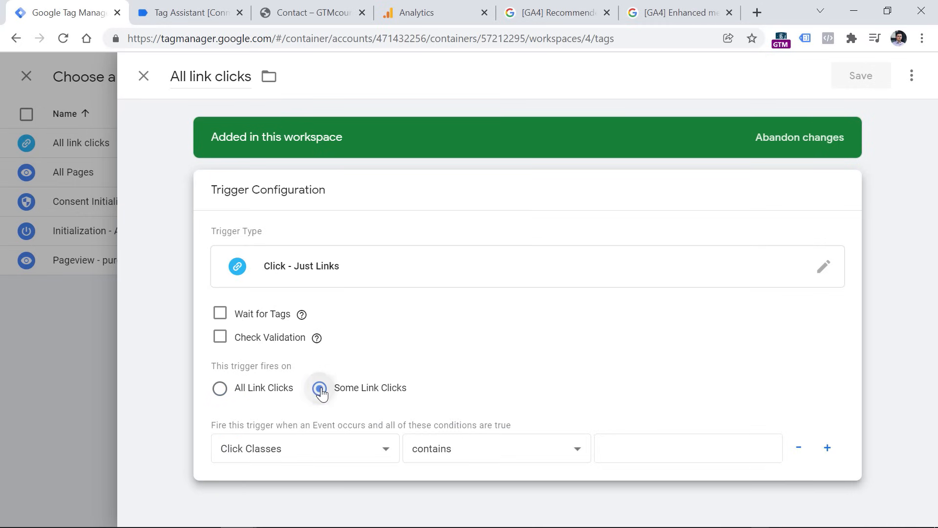
pyautogui.click(307, 450)
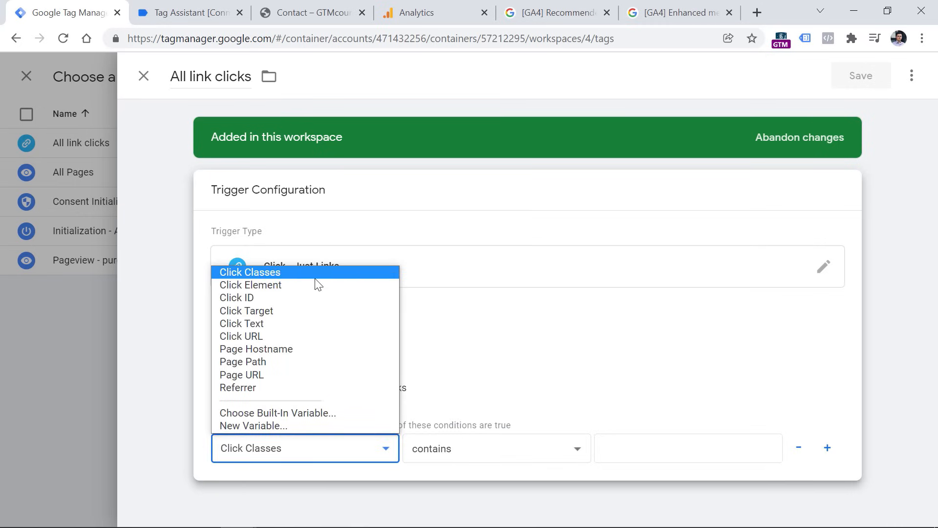
# Step: On the store's Contact page, open the Home, Catalog, Blog and Subscribe menu links in new browser tabs
pyautogui.click(288, 7)
pyautogui.click(188, 6)
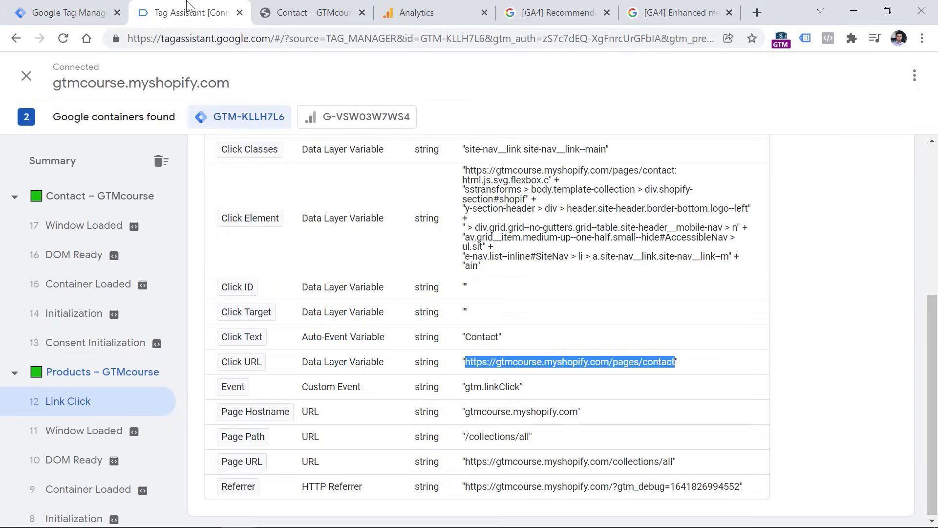
pyautogui.click(306, 7)
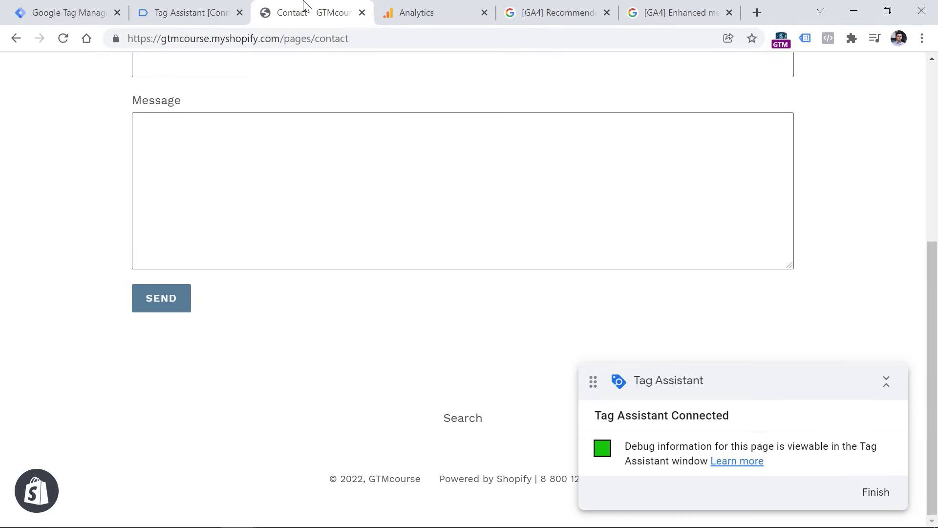
pyautogui.scroll(6, 321, 115)
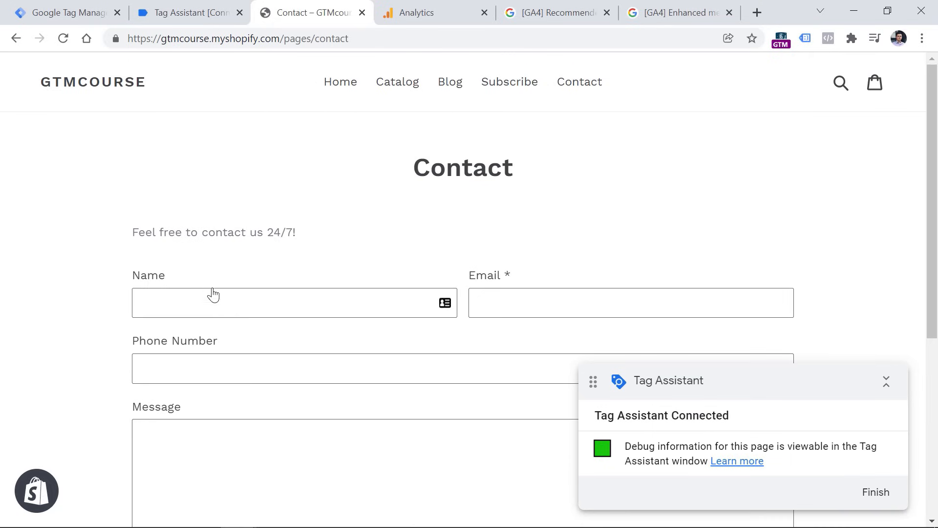
pyautogui.scroll(-3, 213, 294)
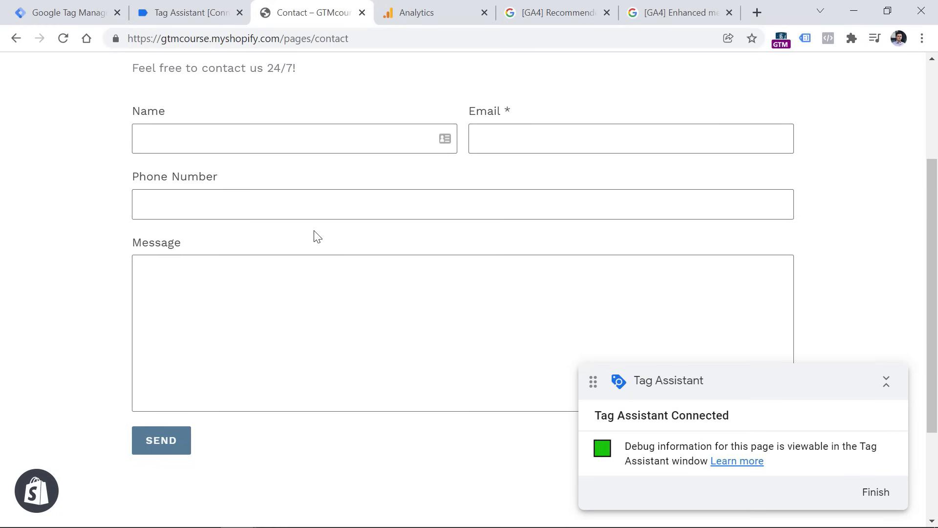
pyautogui.scroll(3, 315, 235)
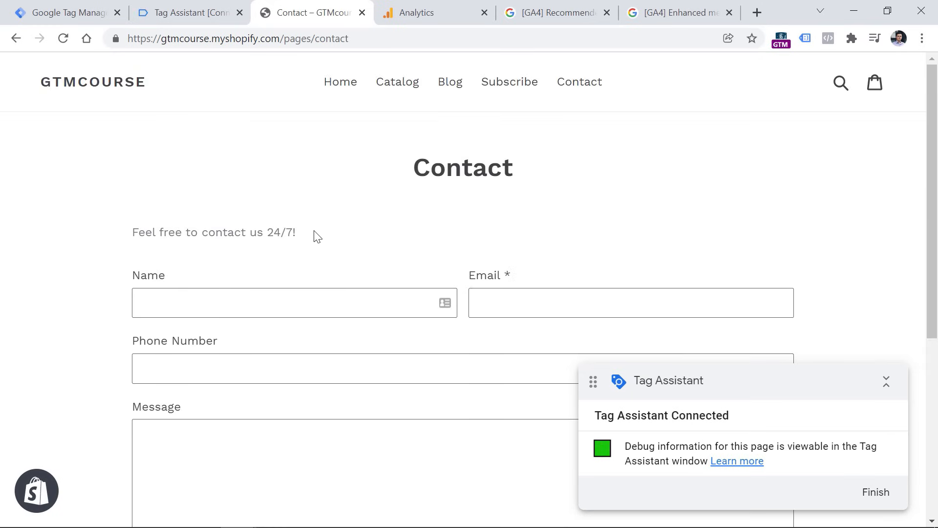
pyautogui.keyDown('ctrl'); pyautogui.click(340, 88); pyautogui.keyUp('ctrl')
pyautogui.keyDown('ctrl'); pyautogui.click(379, 90); pyautogui.keyUp('ctrl')
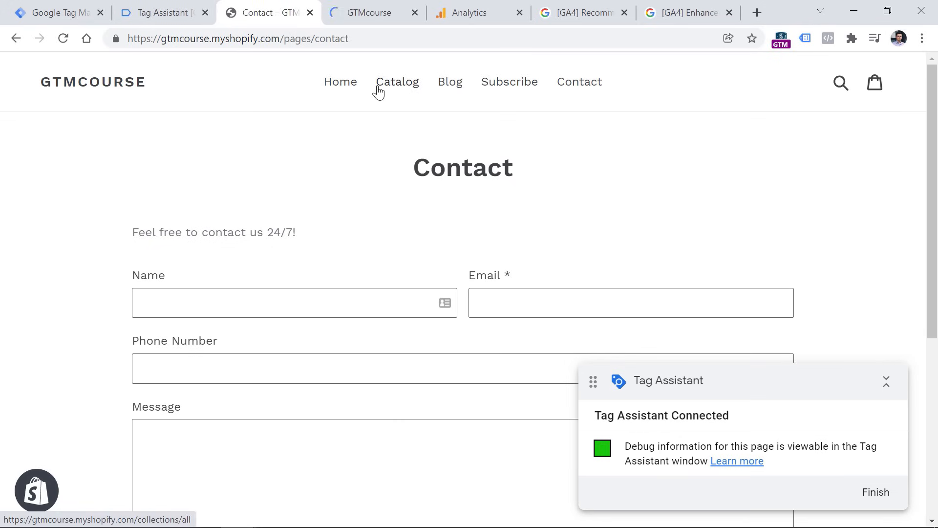
pyautogui.keyDown('ctrl'); pyautogui.click(449, 91); pyautogui.keyUp('ctrl')
pyautogui.keyDown('ctrl'); pyautogui.click(509, 88); pyautogui.keyUp('ctrl')
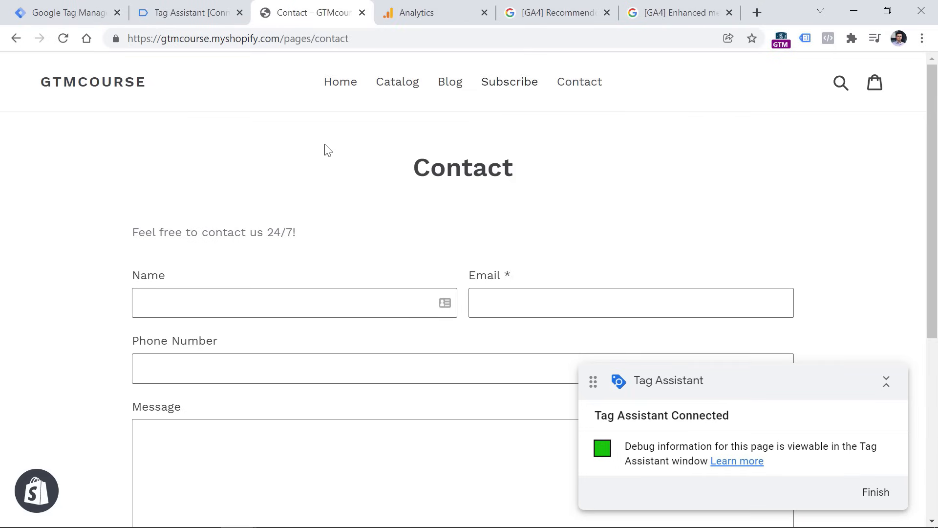
# Step: In Tag Assistant, find the new Link Click events under the Contact page and inspect the variables of event 18
pyautogui.click(188, 10)
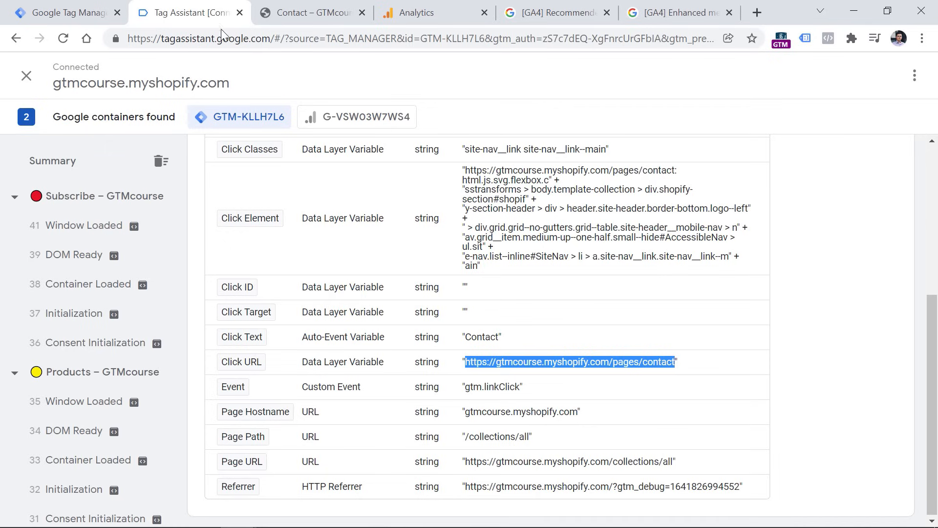
pyautogui.scroll(-8, 88, 293)
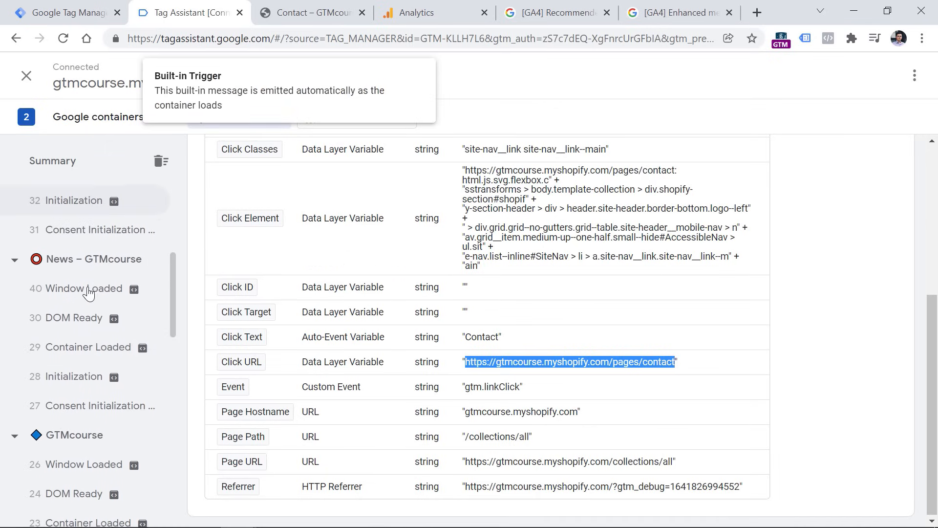
pyautogui.scroll(-4, 88, 292)
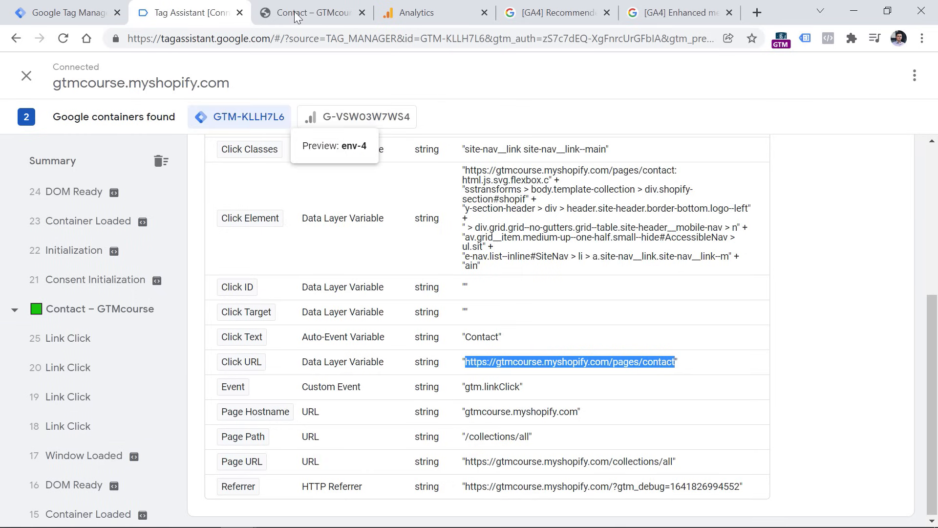
pyautogui.click(96, 423)
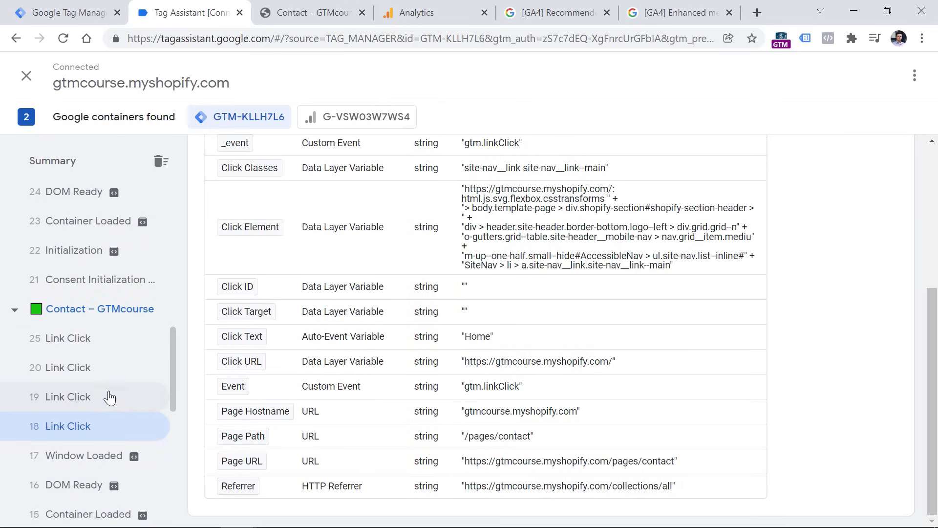
# Step: Compare the Click Text and Click URL variables across Link Click events 18, 19, 20 and 25 in Tag Assistant
pyautogui.click(103, 397)
pyautogui.click(82, 372)
pyautogui.click(83, 342)
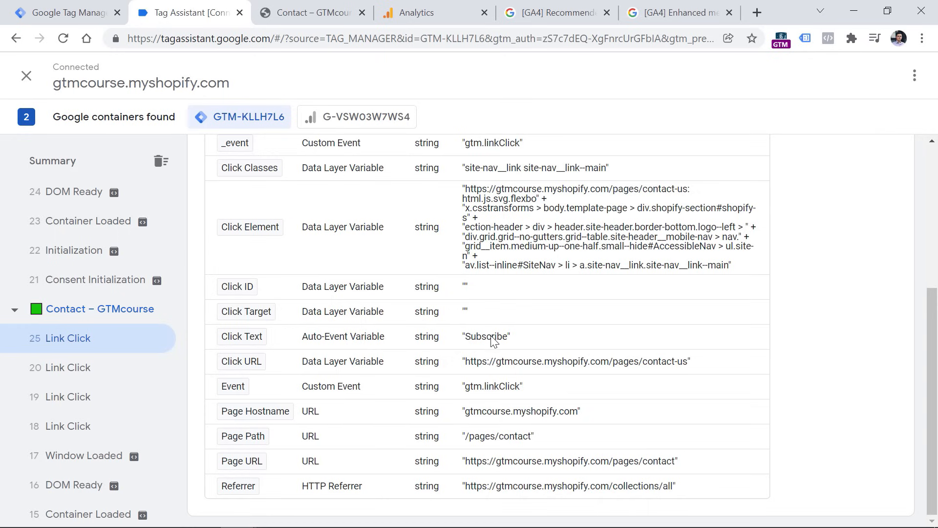
pyautogui.click(90, 381)
pyautogui.click(88, 397)
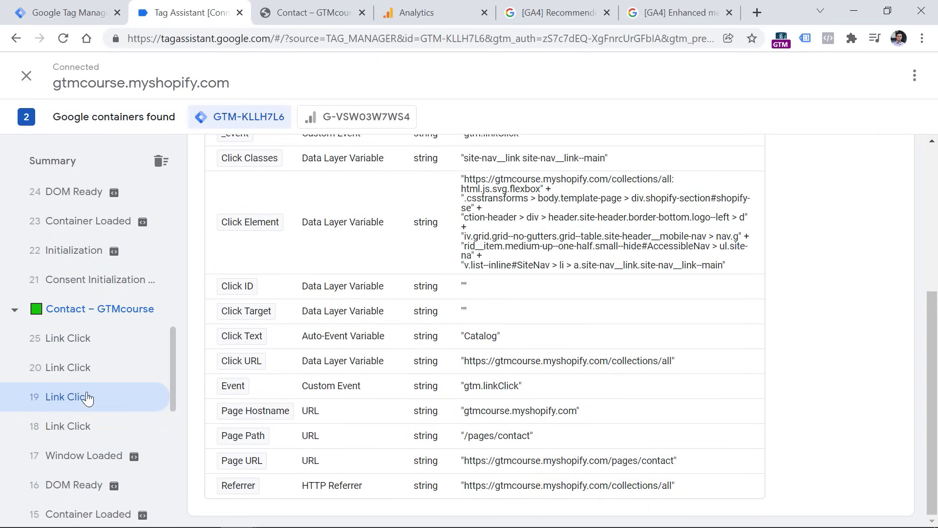
pyautogui.click(88, 426)
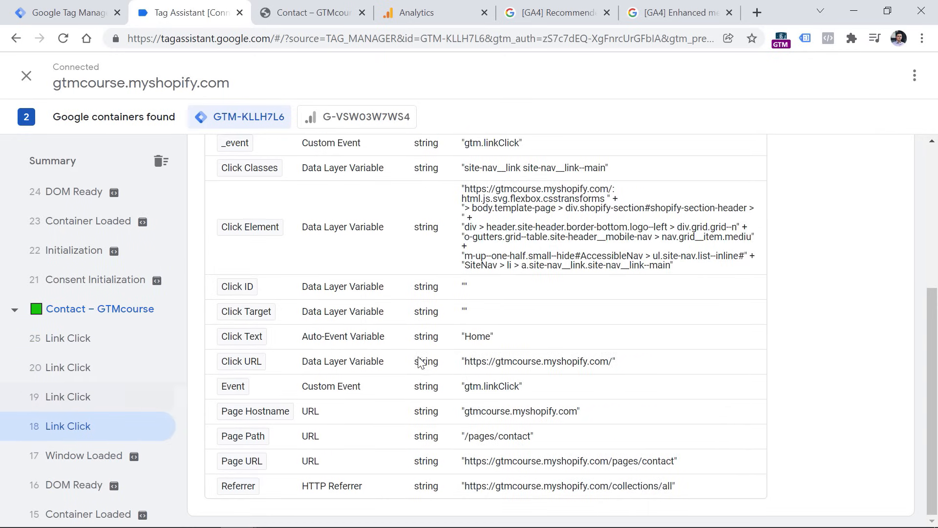
pyautogui.scroll(2, 518, 330)
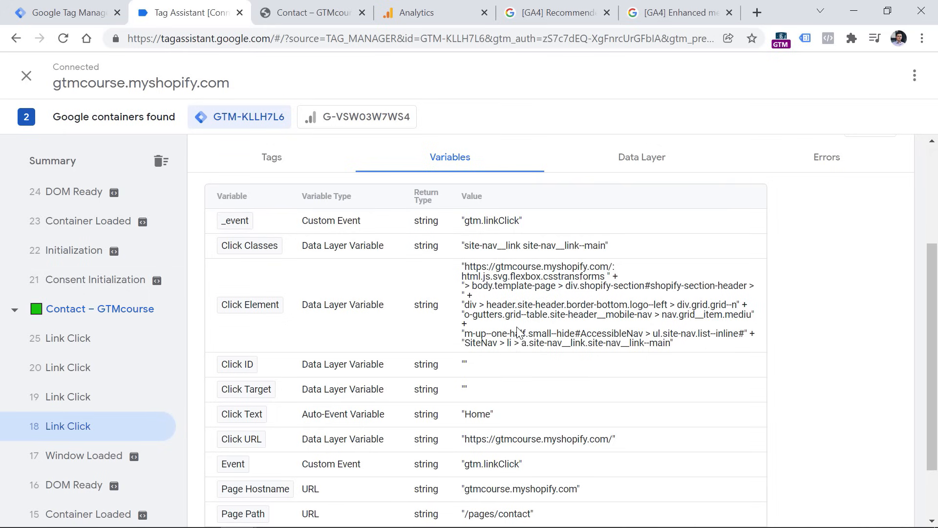
# Step: Compare the Click Classes value across the four menu Link Click events, looking for a class shared by all menu links
pyautogui.click(115, 402)
pyautogui.click(97, 380)
pyautogui.click(92, 348)
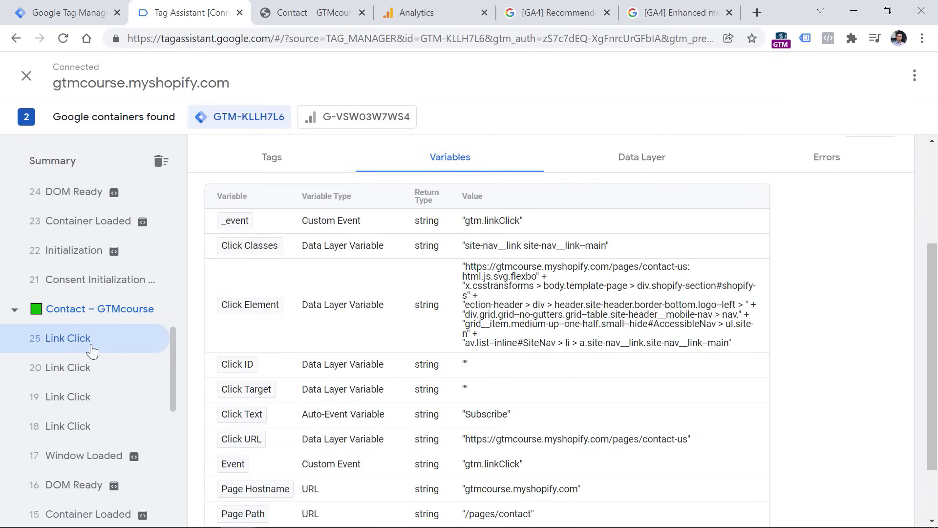
pyautogui.click(88, 432)
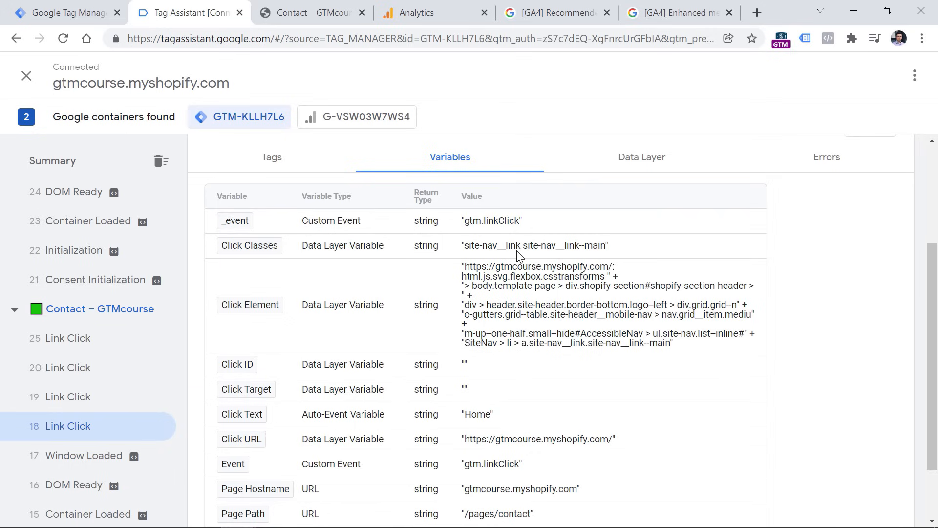
pyautogui.click(76, 406)
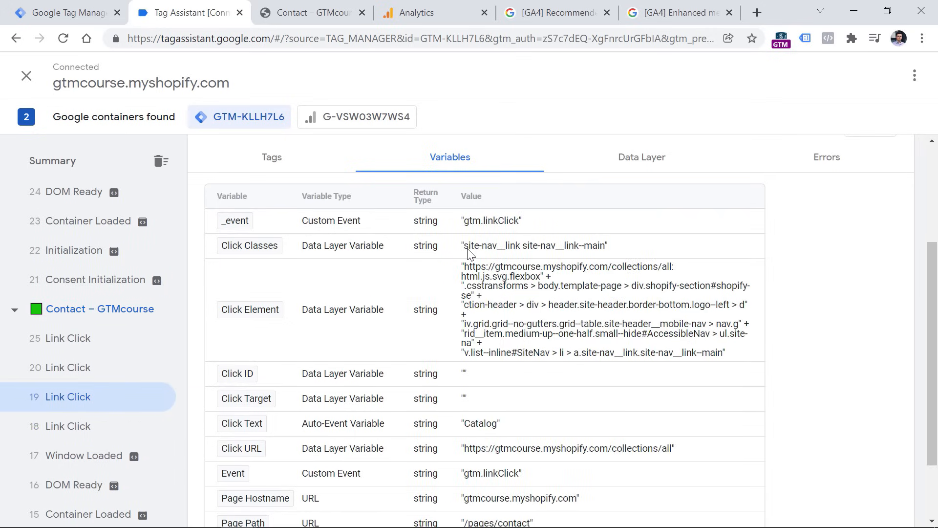
pyautogui.moveTo(469, 249); pyautogui.dragTo(557, 248)
pyautogui.click(78, 368)
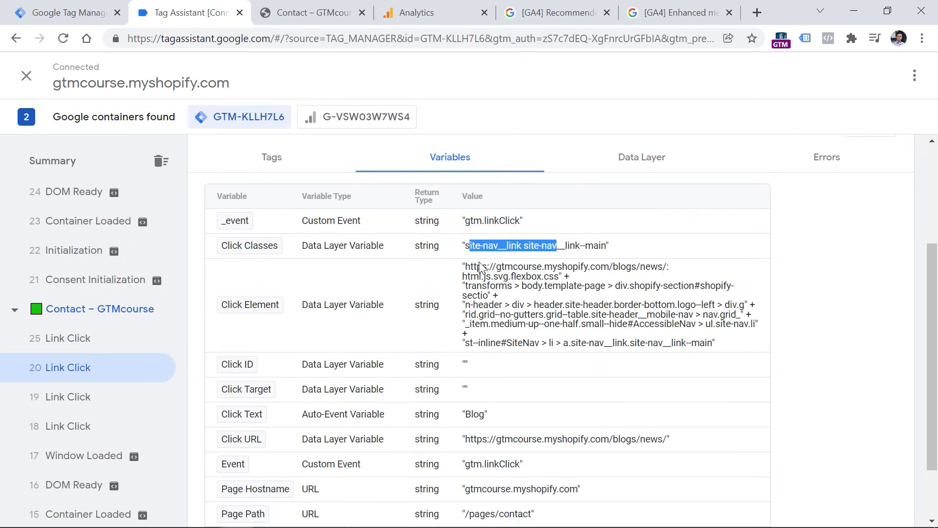
pyautogui.click(539, 247)
pyautogui.click(82, 342)
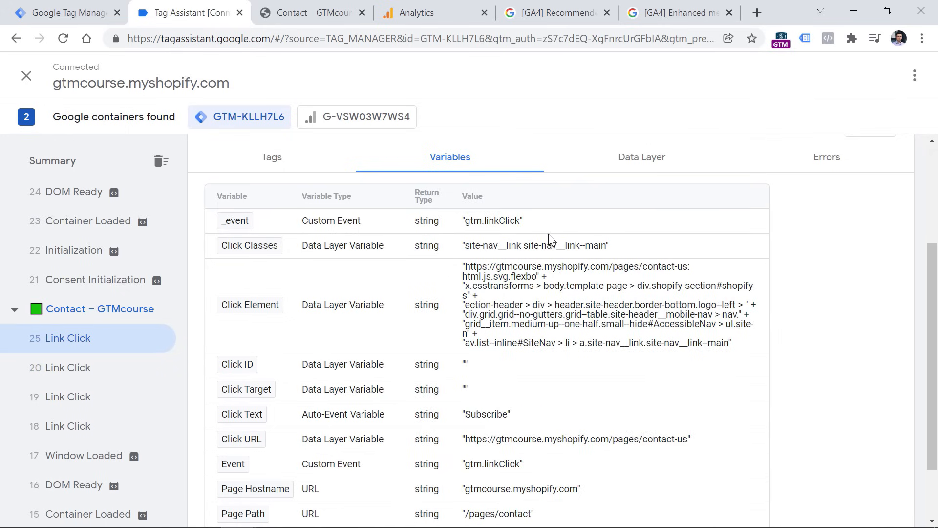
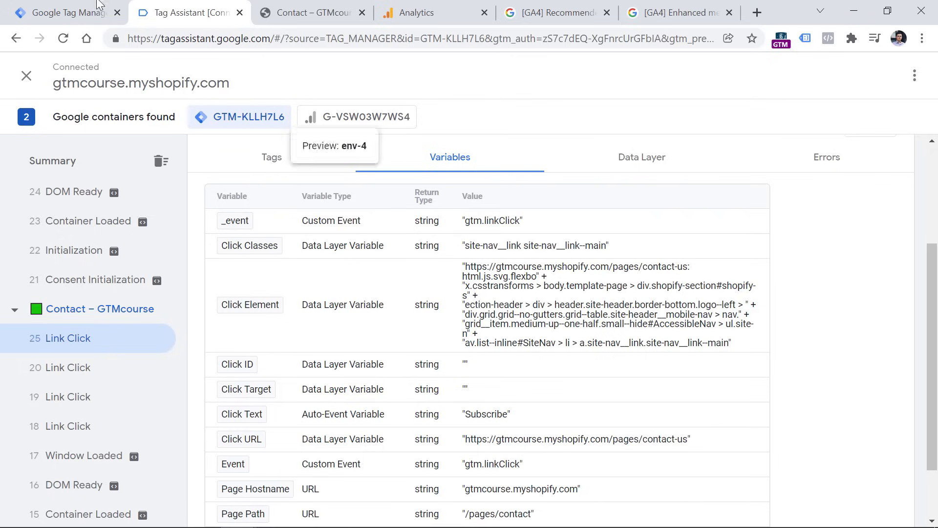
# Step: Set the All link clicks trigger's condition to Click Classes contains site-nav__link, copying the class from Tag Assistant's variables
pyautogui.click(57, 6)
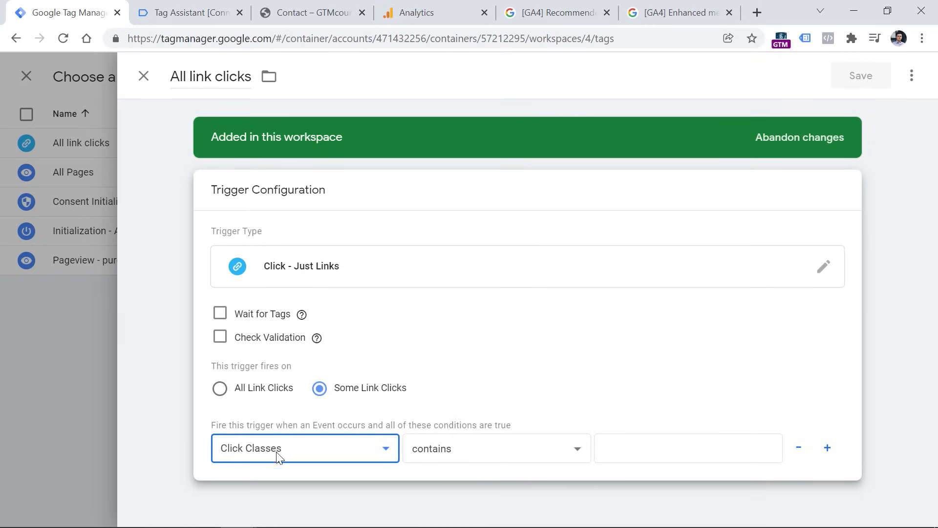
pyautogui.click(208, 8)
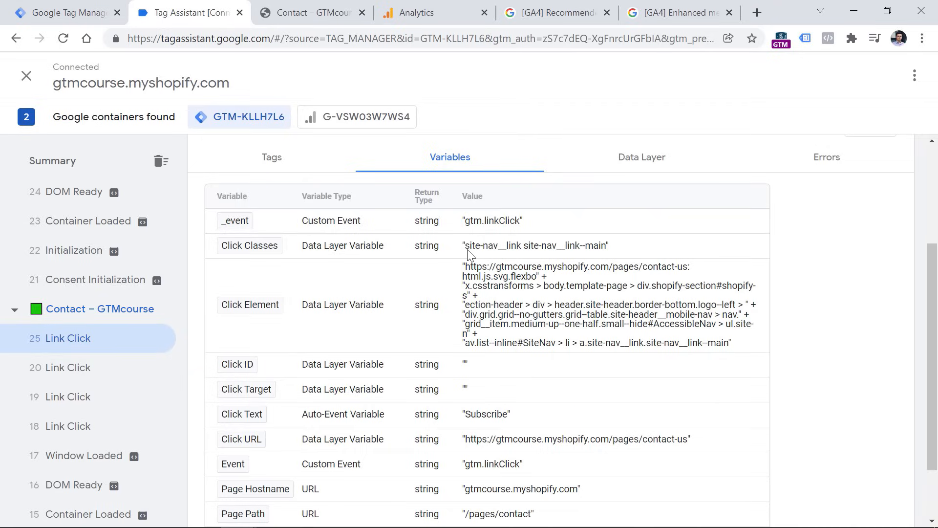
pyautogui.moveTo(466, 249); pyautogui.dragTo(514, 249)
pyautogui.rightClick(514, 250)
pyautogui.click(549, 256)
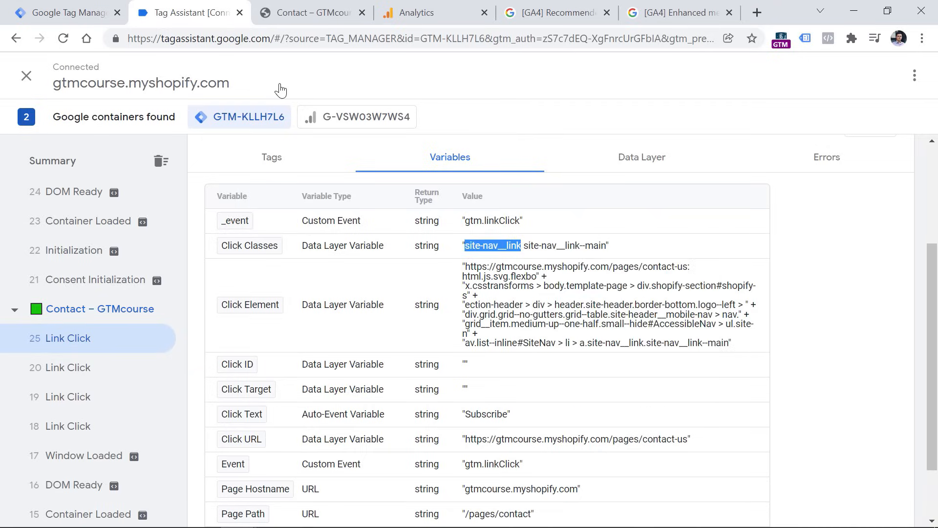
pyautogui.click(91, 7)
pyautogui.click(655, 441)
pyautogui.hotkey('ctrl', 'v')
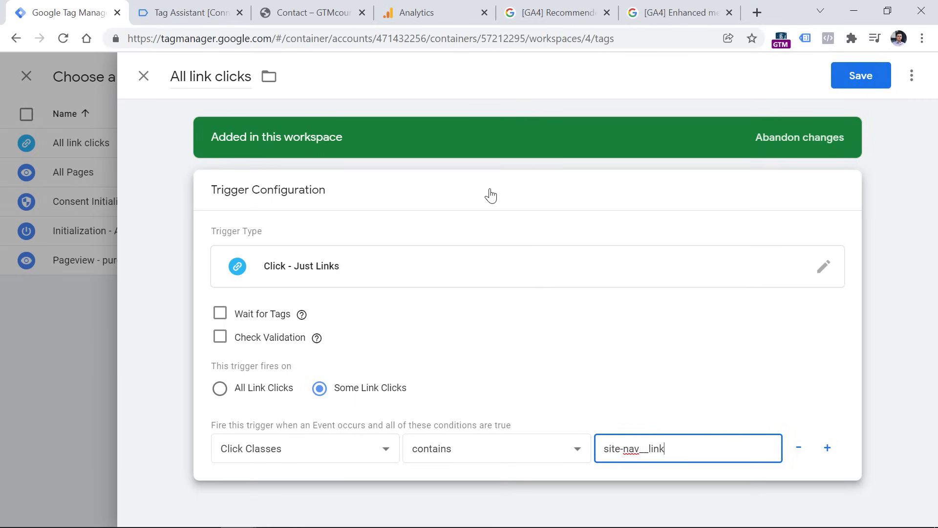
# Step: Rename the trigger as "Link click - menu" and save it
pyautogui.tripleClick(192, 77)
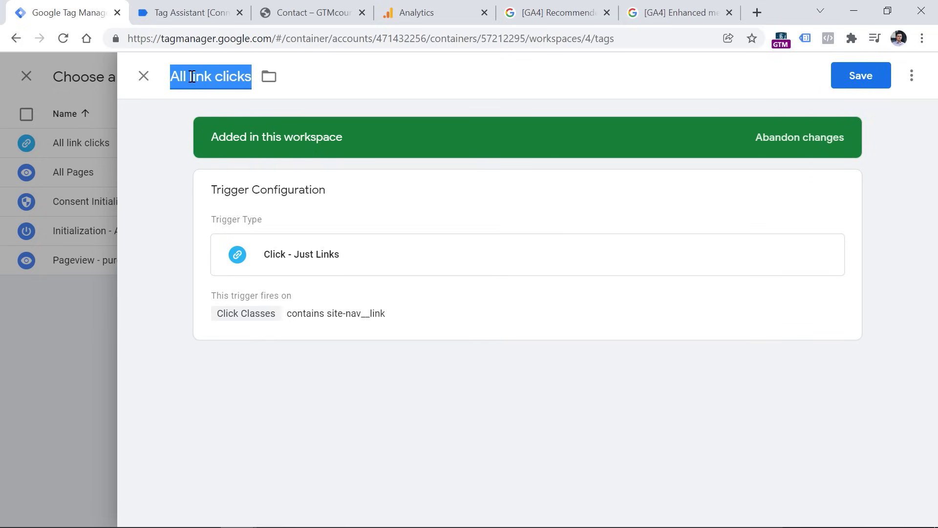
pyautogui.write('Link click - menu')
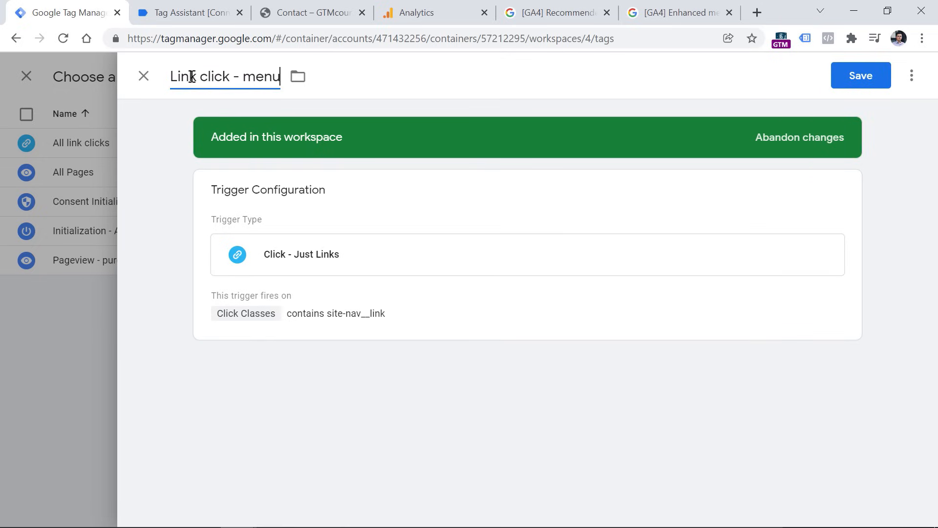
pyautogui.click(864, 77)
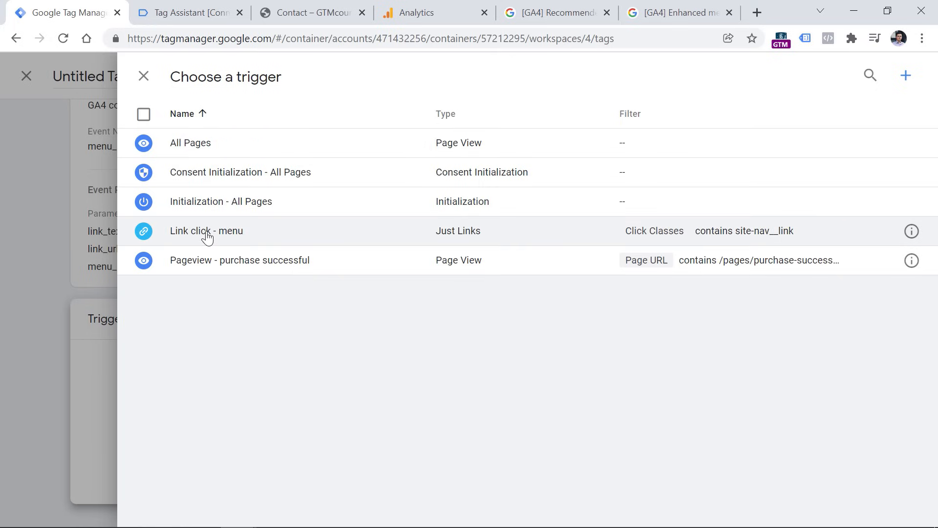
# Step: Assign the Link click - menu trigger to the tag, name the tag "GA4 event - menu_link_click" and save it
pyautogui.click(210, 236)
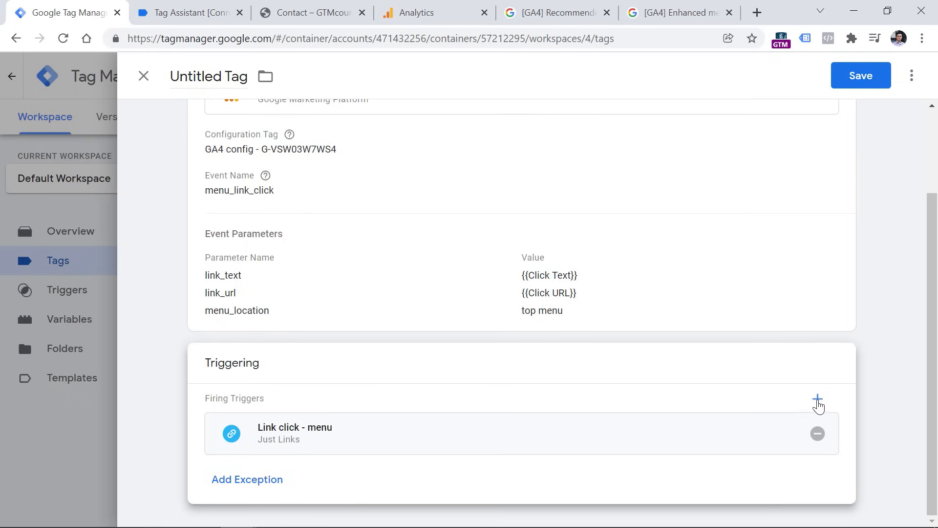
pyautogui.click(195, 76)
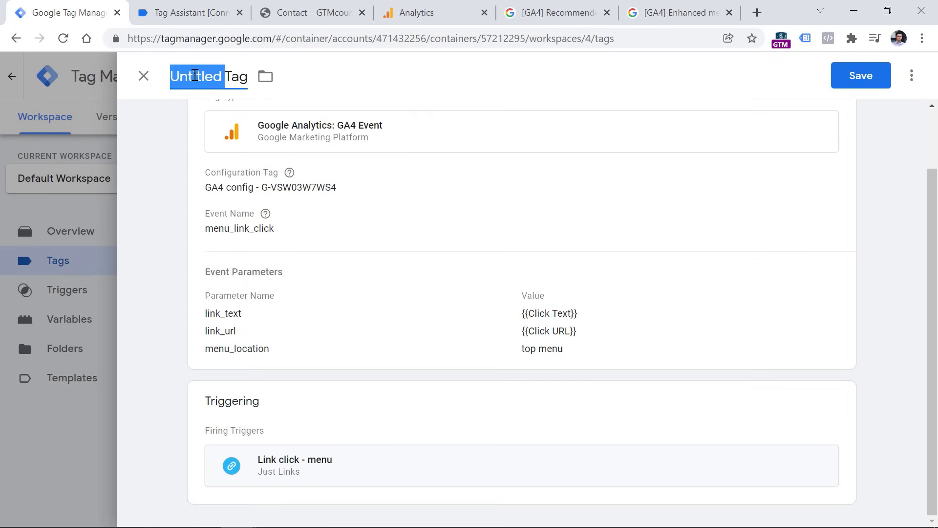
pyautogui.write('GA')
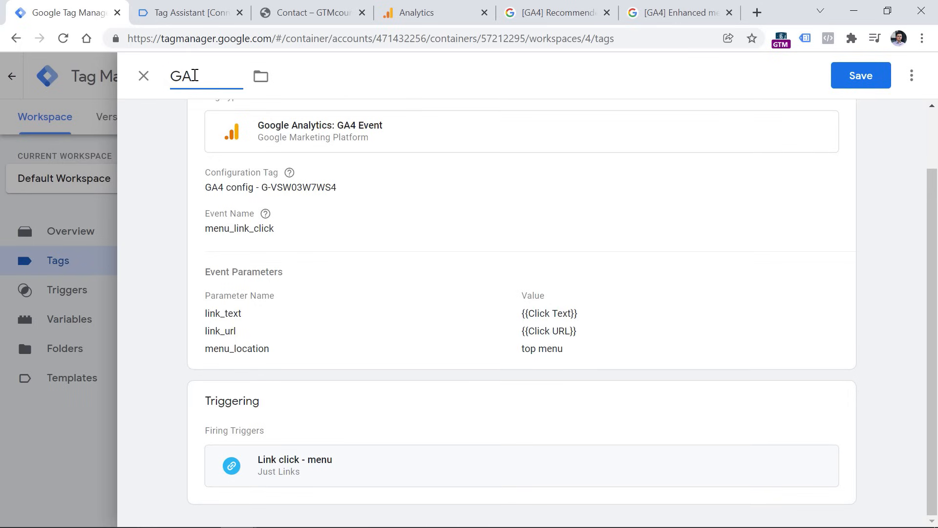
pyautogui.write('4 event - ')
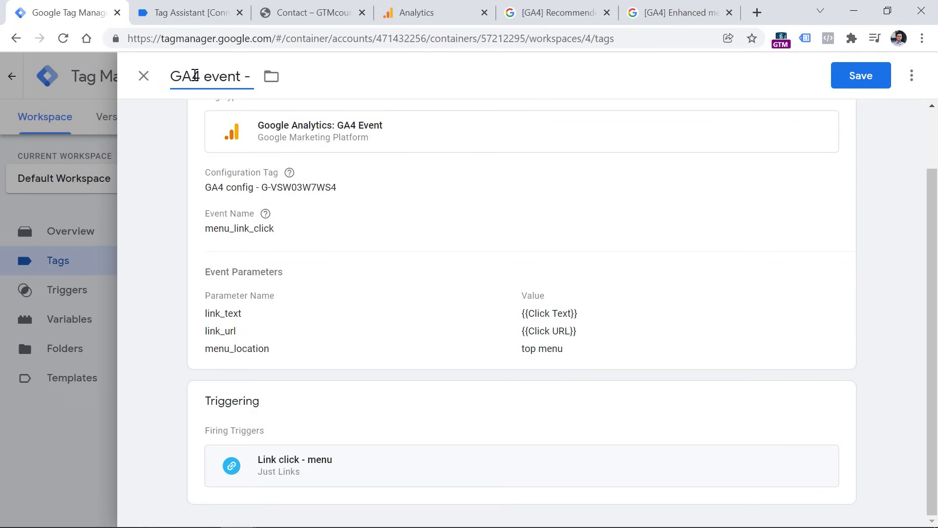
pyautogui.write('menu_l')
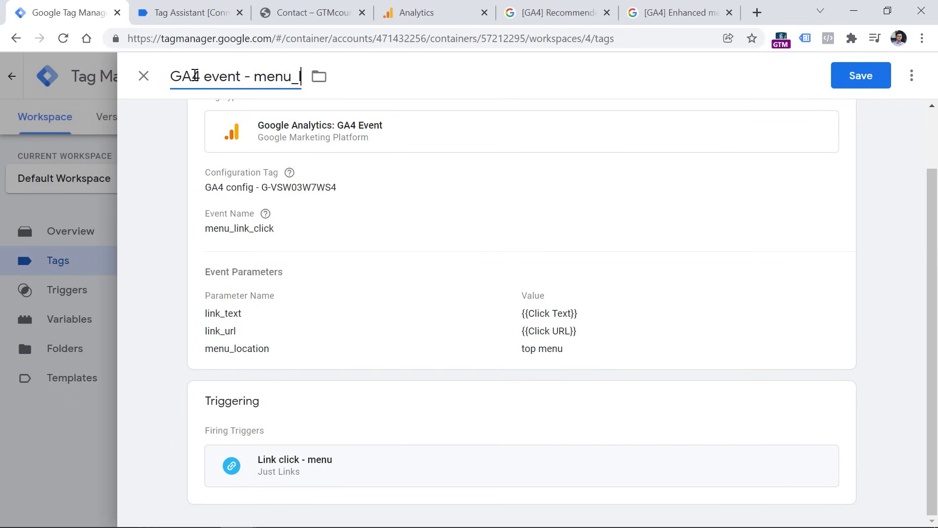
pyautogui.write('ink_click')
pyautogui.click(859, 75)
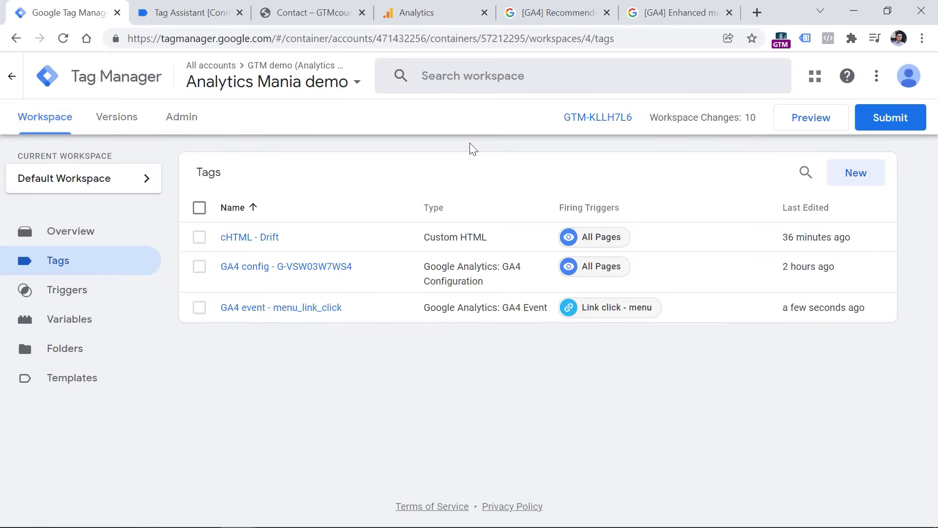
# Step: Restart the container's preview mode, continue to the connected debug session and switch to the store's home page
pyautogui.click(818, 125)
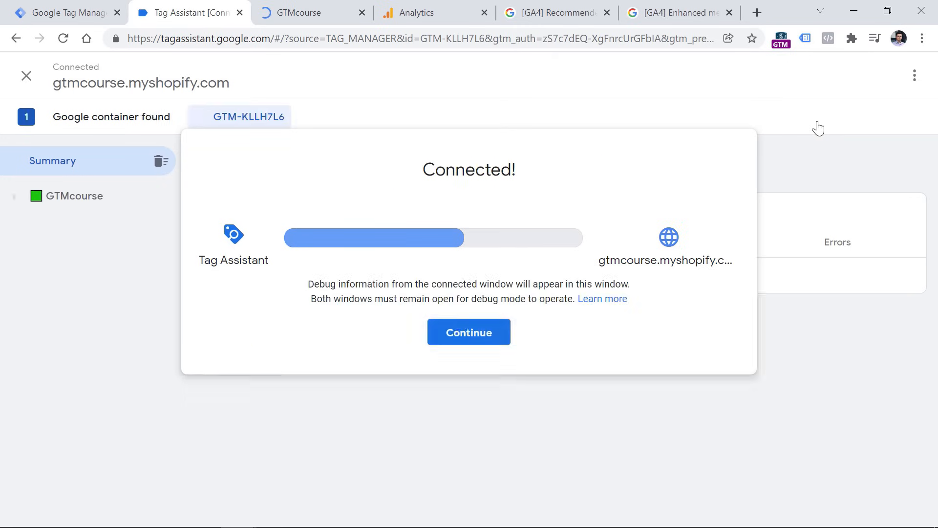
pyautogui.click(469, 335)
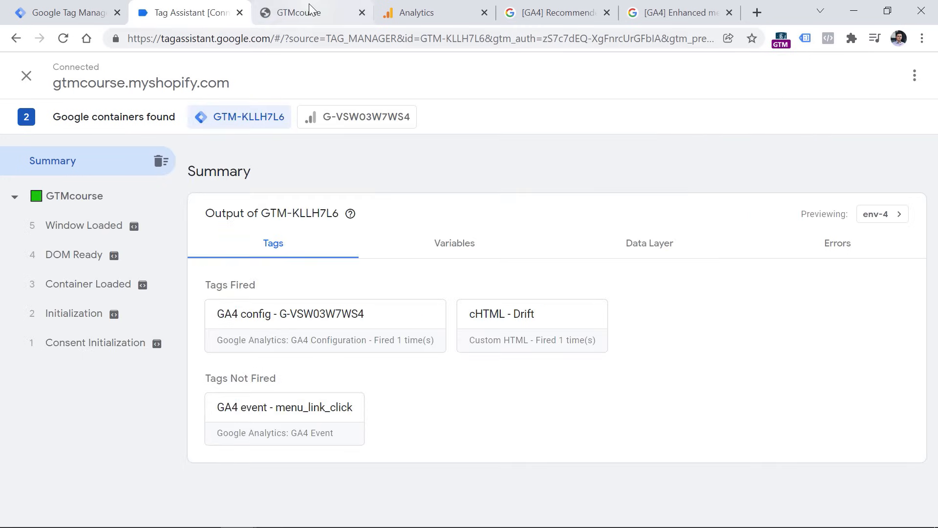
pyautogui.click(309, 4)
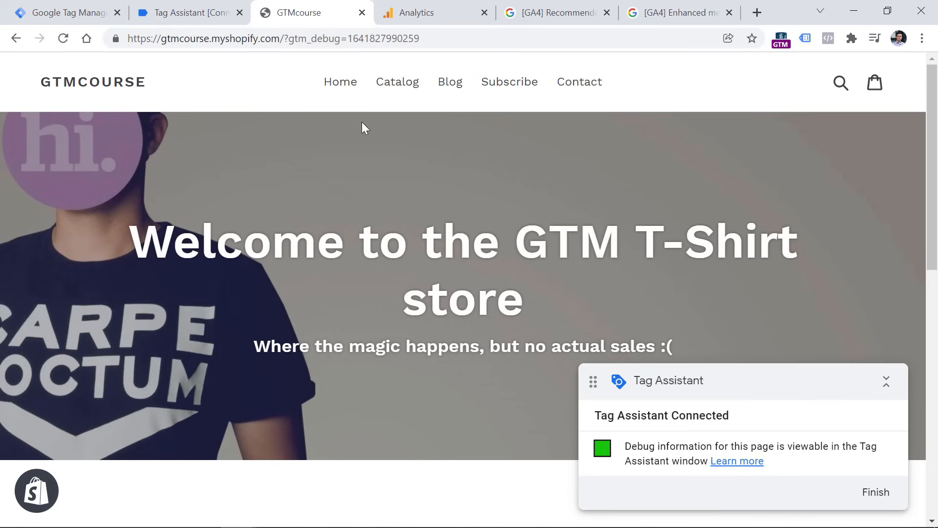
# Step: Open the Home, Catalog, Blog, Subscribe and Contact menu links in new browser tabs
pyautogui.keyDown('ctrl'); pyautogui.click(342, 86); pyautogui.keyUp('ctrl')
pyautogui.keyDown('ctrl'); pyautogui.click(394, 89); pyautogui.keyUp('ctrl')
pyautogui.keyDown('ctrl'); pyautogui.click(450, 88); pyautogui.keyUp('ctrl')
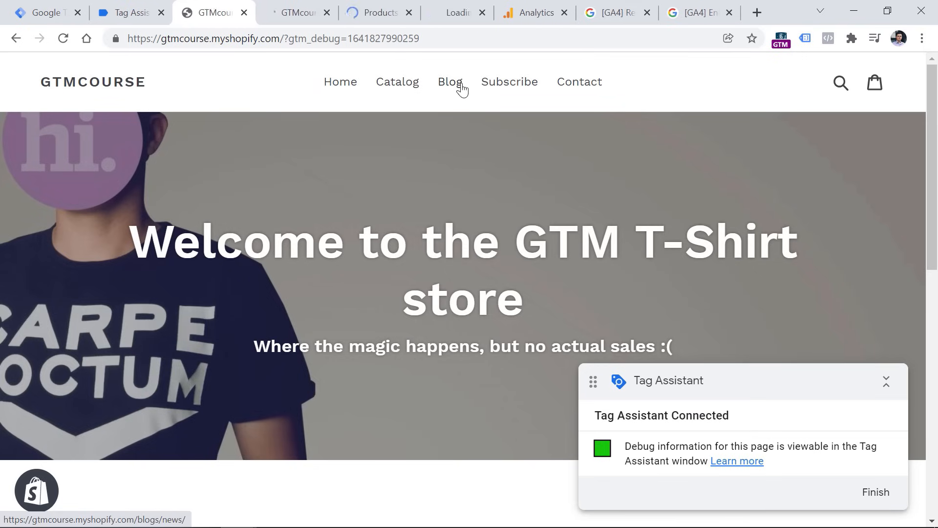
pyautogui.keyDown('ctrl'); pyautogui.click(501, 86); pyautogui.keyUp('ctrl')
pyautogui.keyDown('ctrl'); pyautogui.click(583, 85); pyautogui.keyUp('ctrl')
# Step: Open the Search link in the store's footer in a new browser tab to test a non-menu link
pyautogui.scroll(-10, 463, 187)
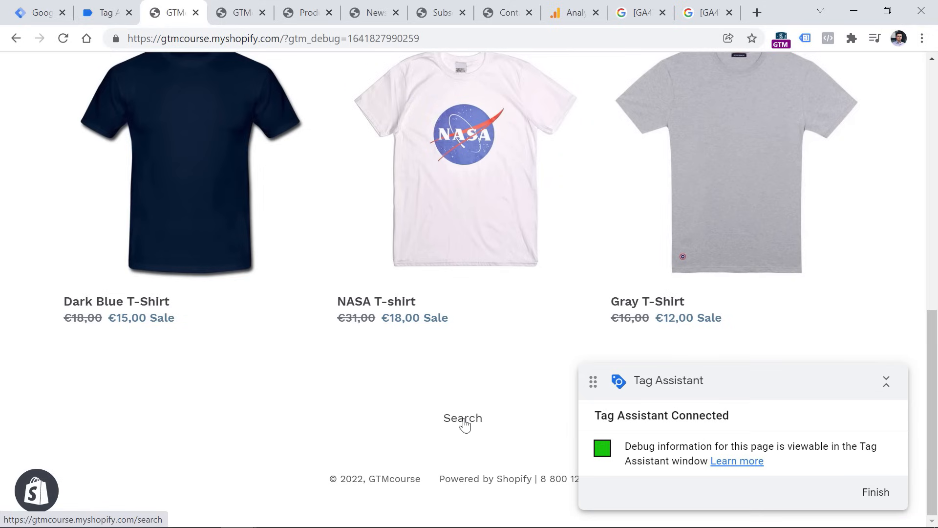
pyautogui.scroll(10, 457, 351)
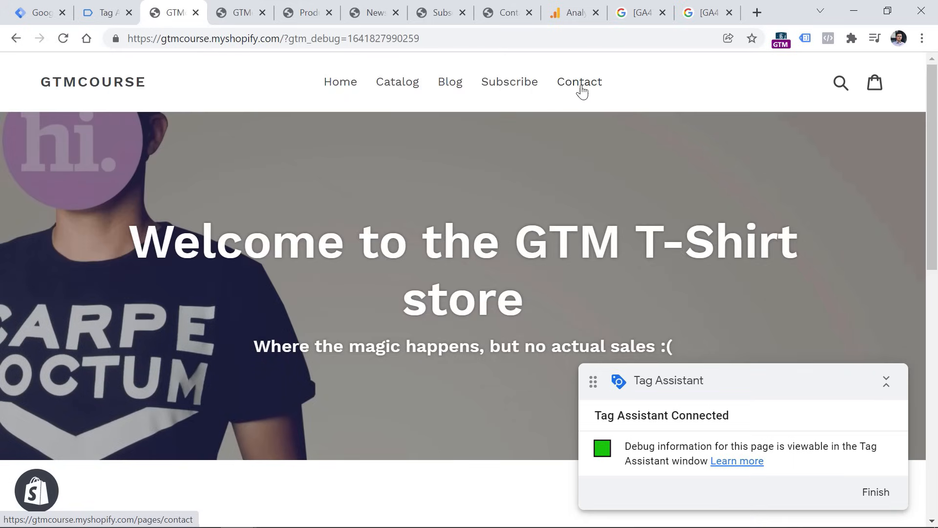
pyautogui.scroll(-10, 457, 90)
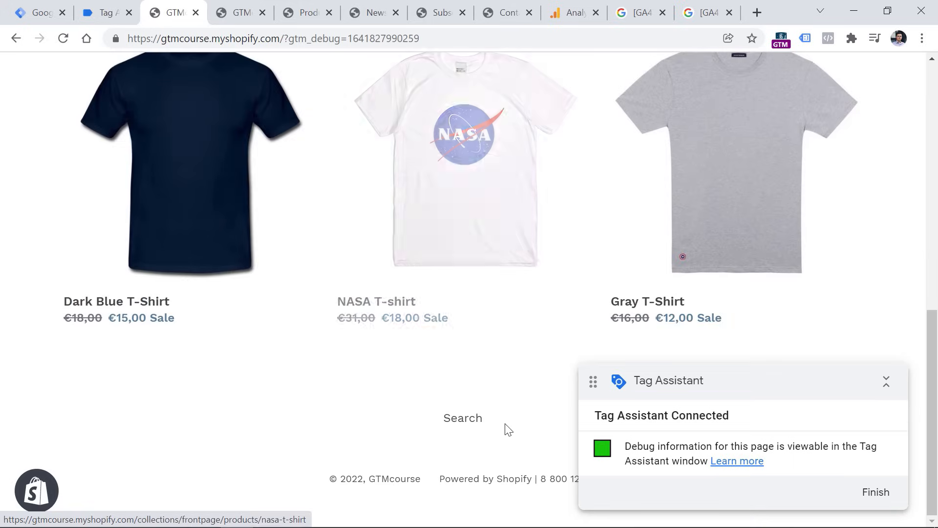
pyautogui.keyDown('ctrl'); pyautogui.click(454, 424); pyautogui.keyUp('ctrl')
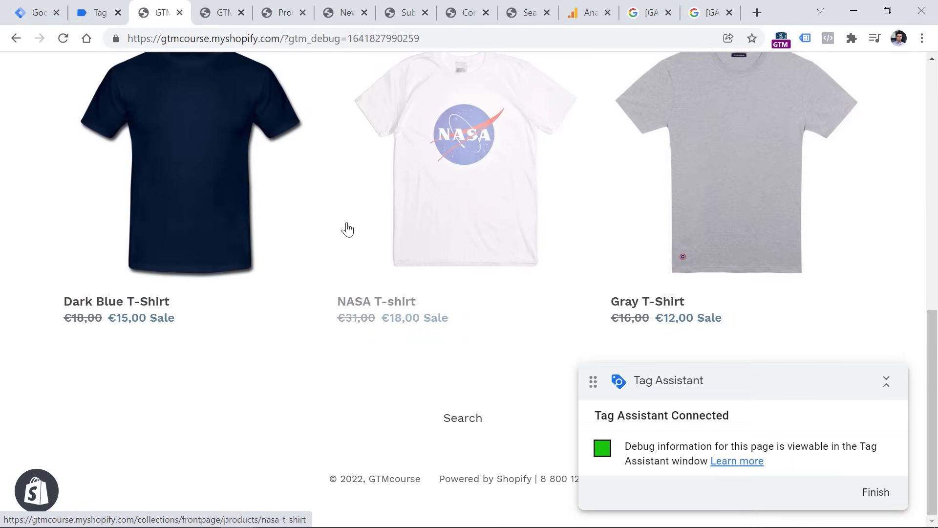
# Step: In Tag Assistant, find the Link Click events under the GTMcourse home page and check which tags fired on event 6
pyautogui.click(100, 12)
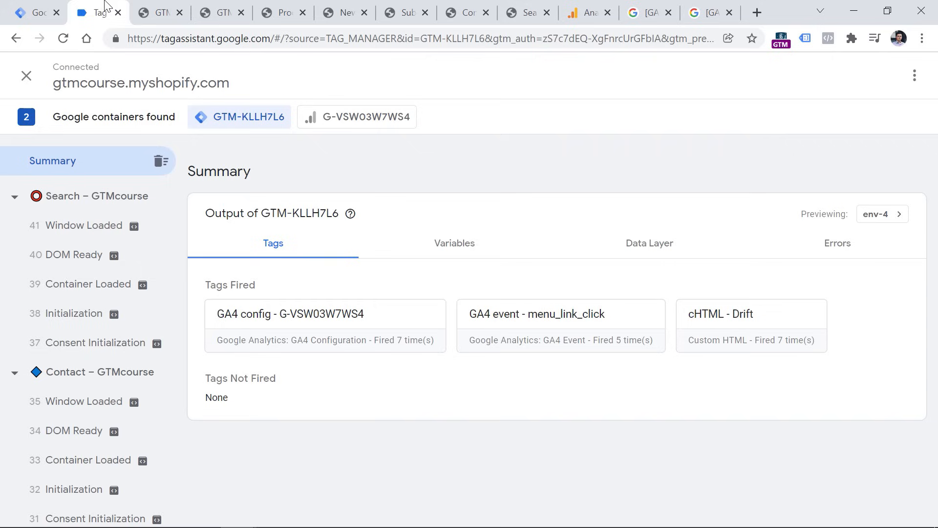
pyautogui.scroll(-10, 91, 245)
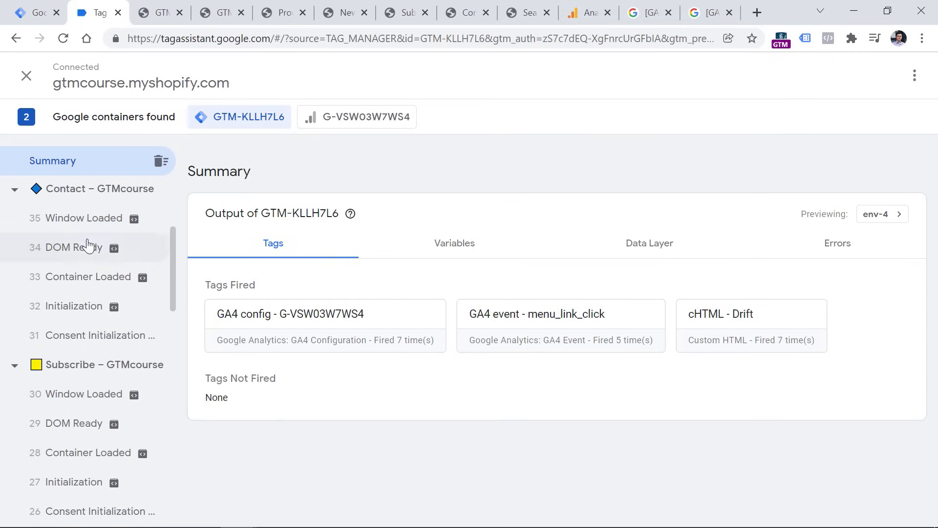
pyautogui.scroll(-15, 88, 245)
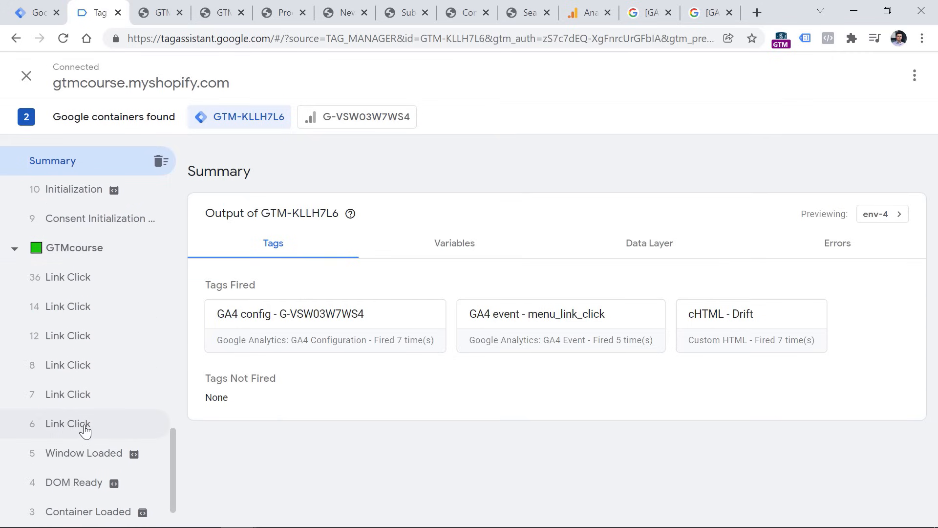
pyautogui.click(85, 429)
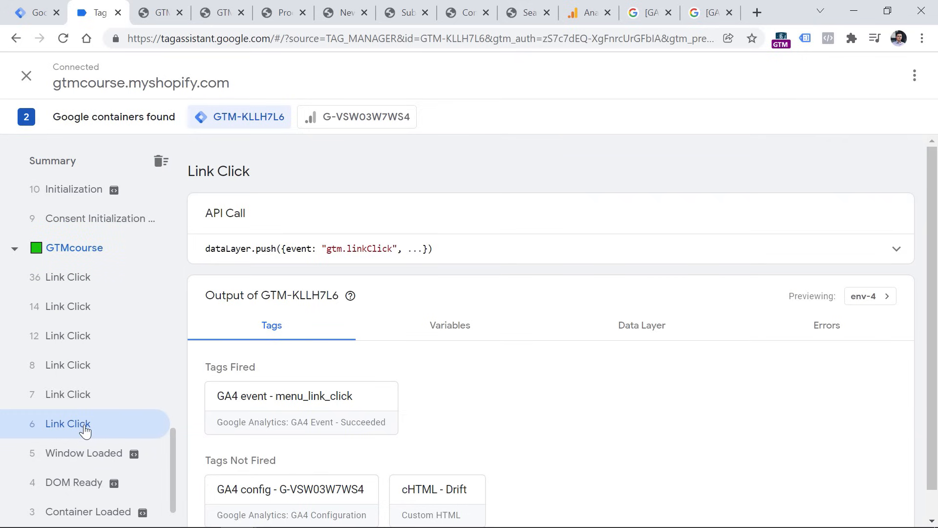
# Step: Examine the menu_link_click tag's properties and firing trigger filters on Link Click event 6, displaying variables as values and as names
pyautogui.click(308, 404)
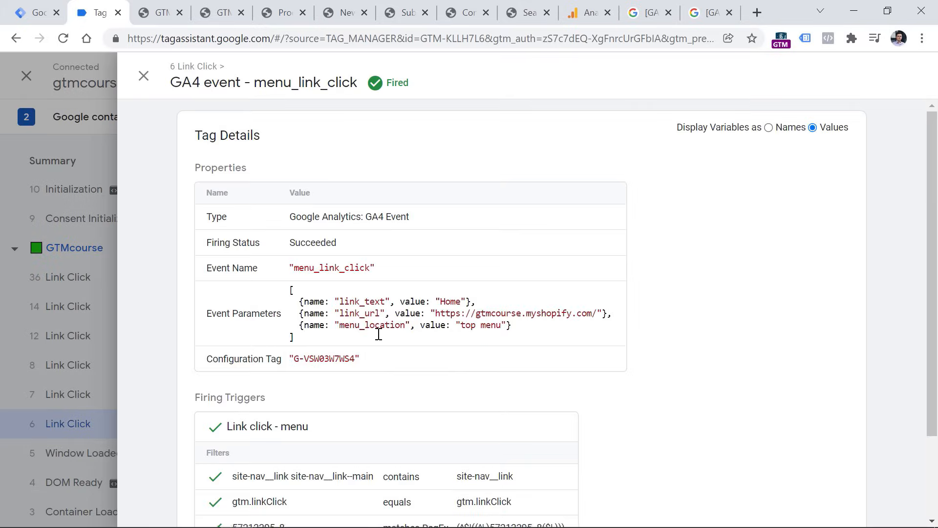
pyautogui.scroll(-2, 379, 334)
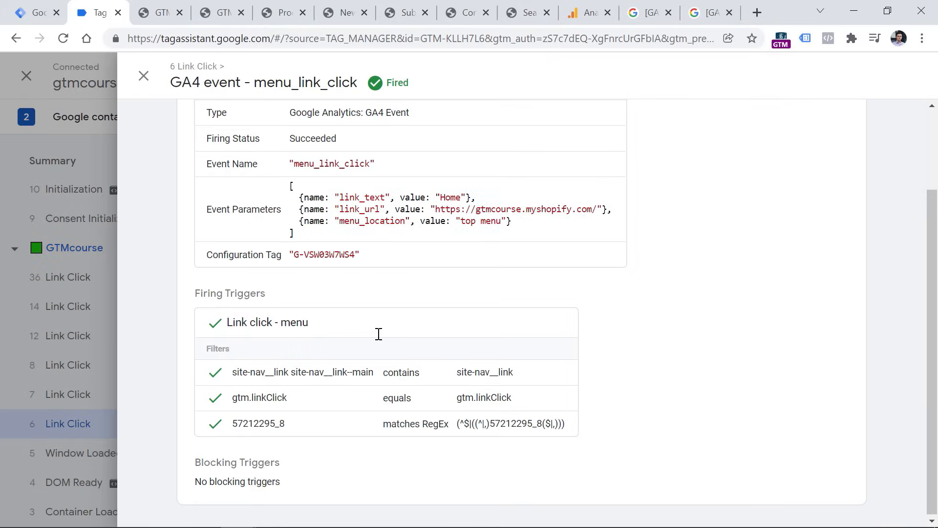
pyautogui.scroll(2, 709, 232)
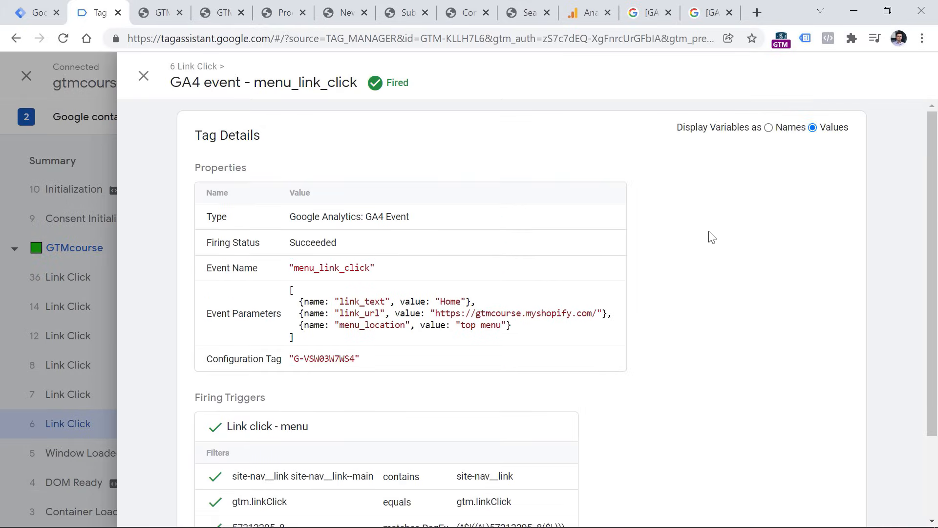
pyautogui.click(768, 127)
pyautogui.scroll(-2, 318, 356)
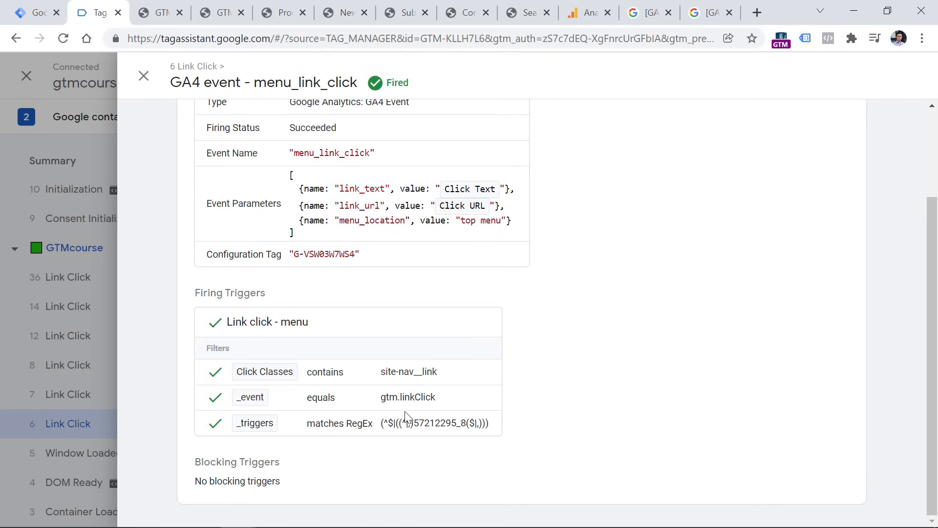
pyautogui.press('Escape')
# Step: Check which tags fired on Link Click events 7, 8, 12, 14 and 36
pyautogui.click(74, 393)
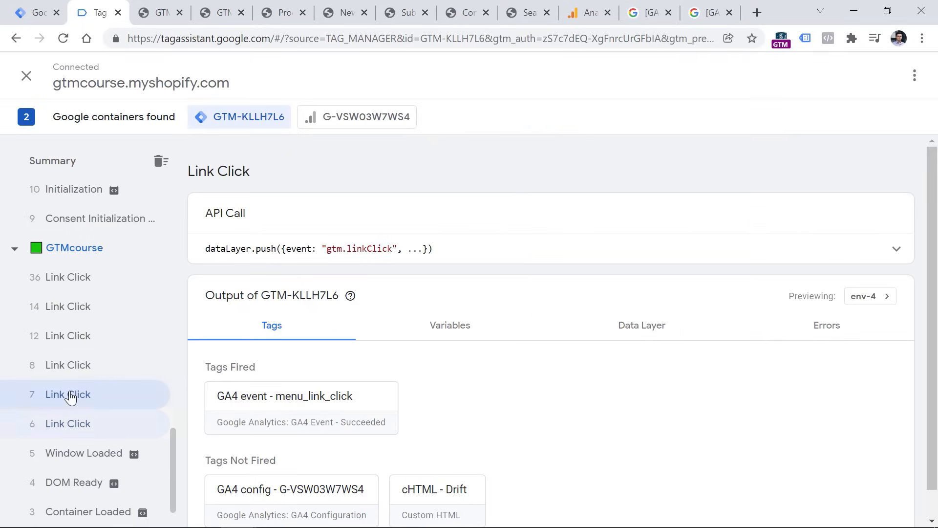
pyautogui.click(81, 374)
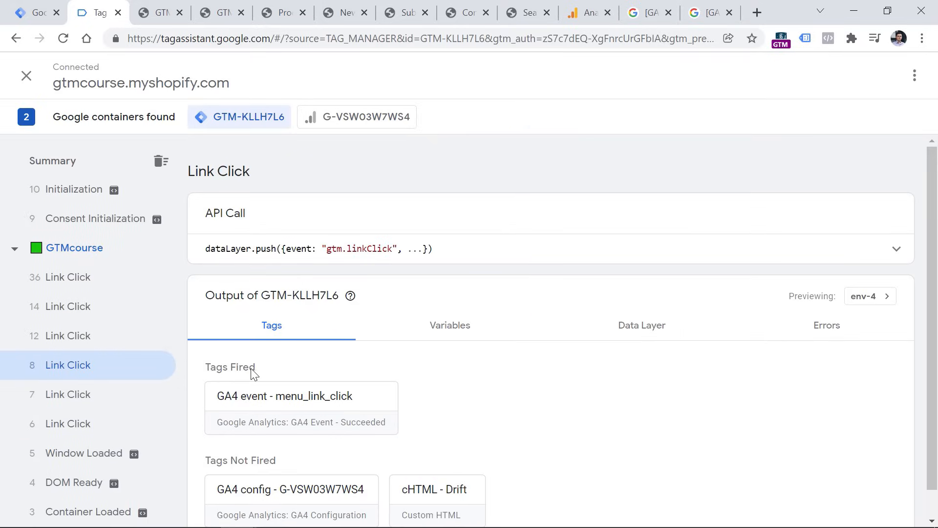
pyautogui.click(67, 340)
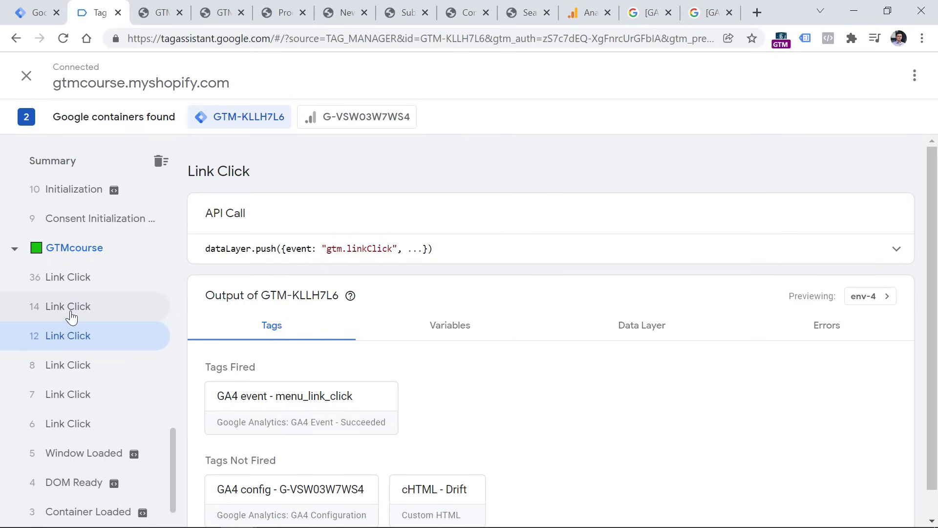
pyautogui.click(72, 316)
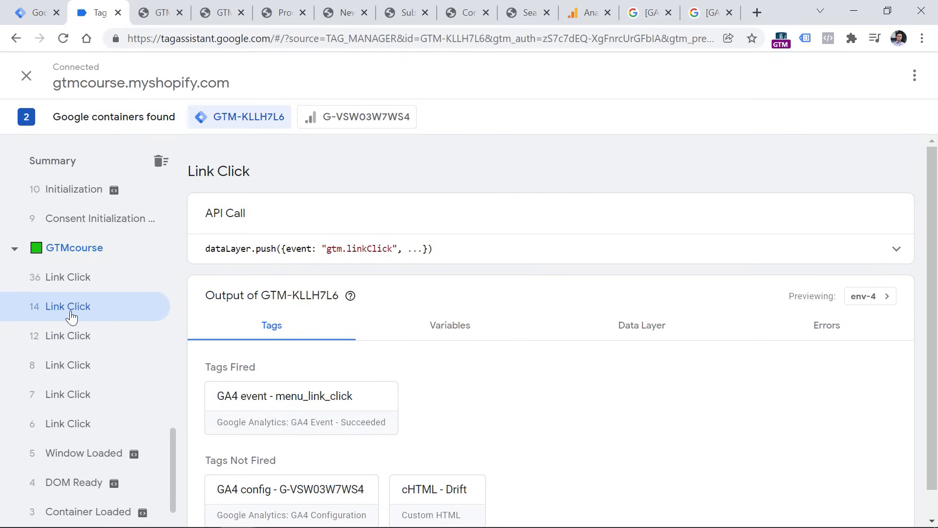
pyautogui.click(72, 279)
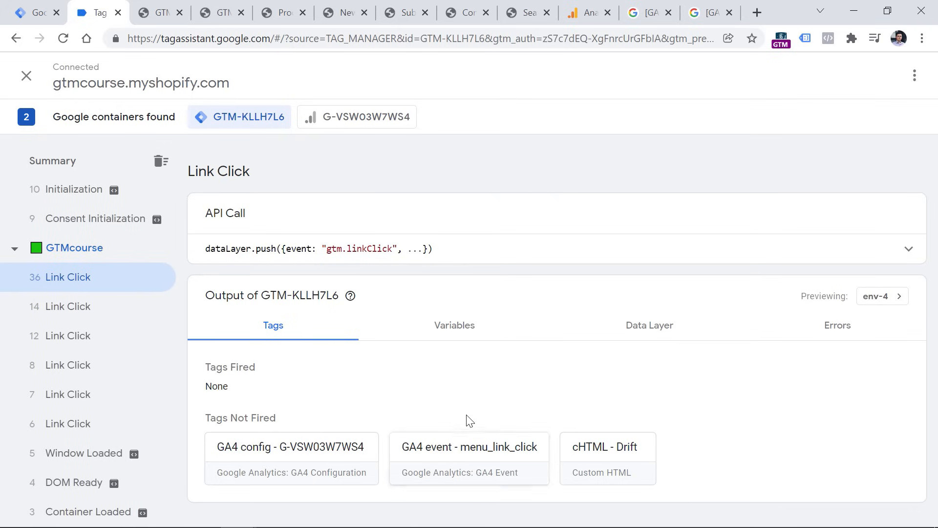
# Step: Inspect the menu_link_click tag's Click Classes filter on event 36, with variables displayed as names and as values
pyautogui.click(474, 458)
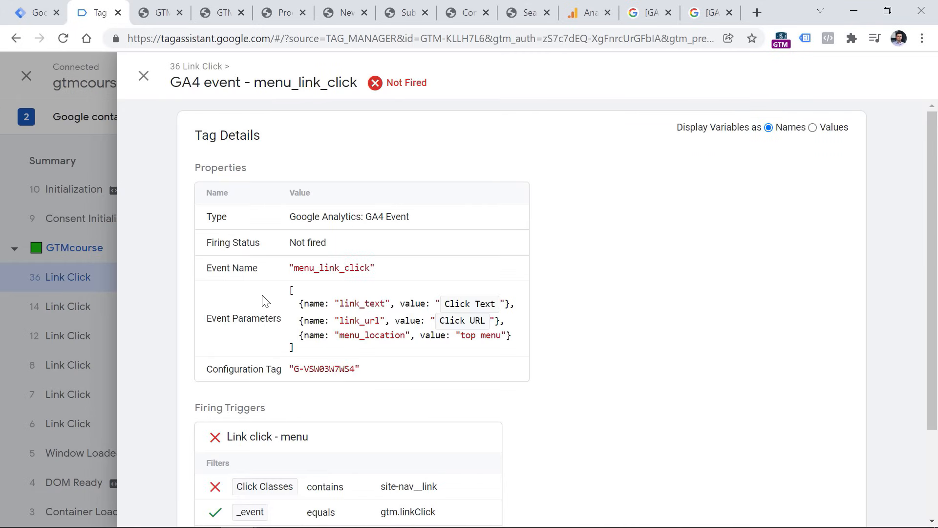
pyautogui.scroll(-3, 264, 300)
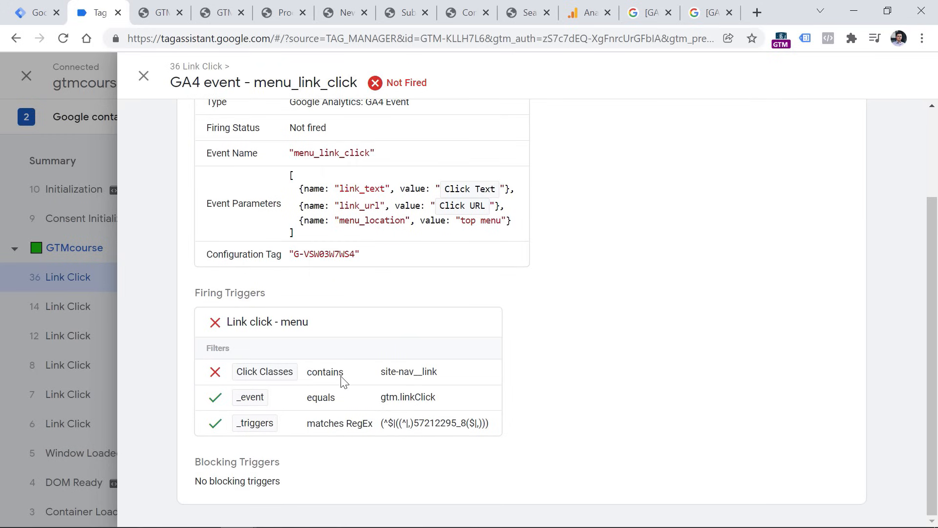
pyautogui.moveTo(381, 375); pyautogui.dragTo(439, 374)
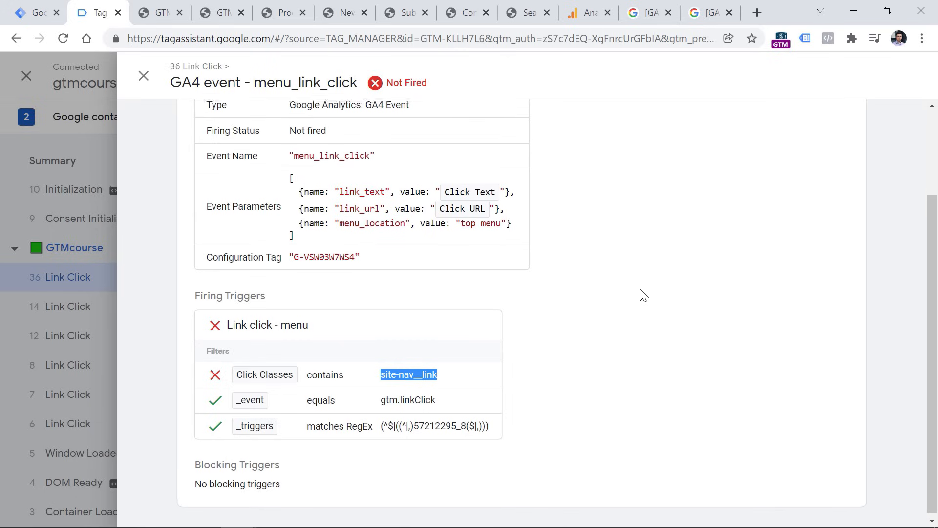
pyautogui.scroll(2, 641, 294)
pyautogui.click(812, 128)
pyautogui.scroll(-2, 588, 304)
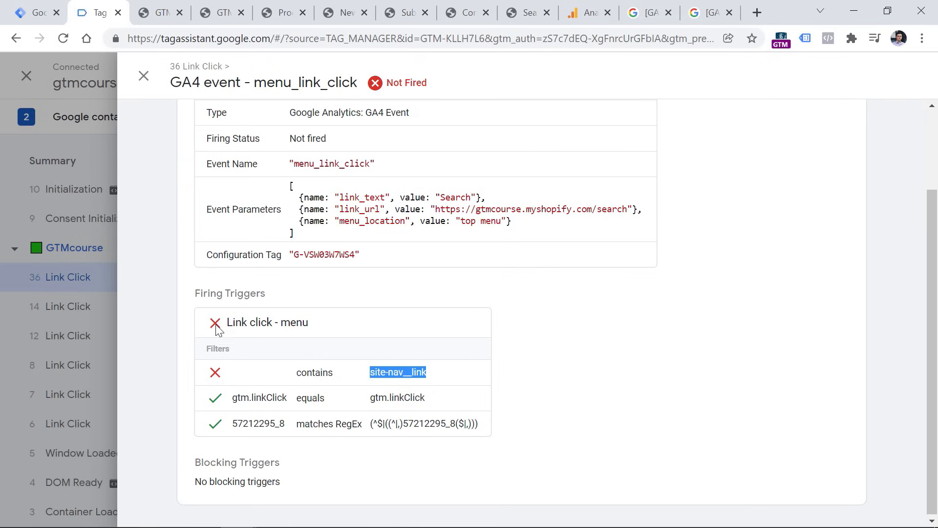
# Step: Close all open store browser tabs, reopen the debug window from Tag Assistant and return to Tag Assistant
pyautogui.click(169, 12)
pyautogui.click(179, 11)
pyautogui.click(180, 11)
pyautogui.click(179, 11)
pyautogui.click(180, 11)
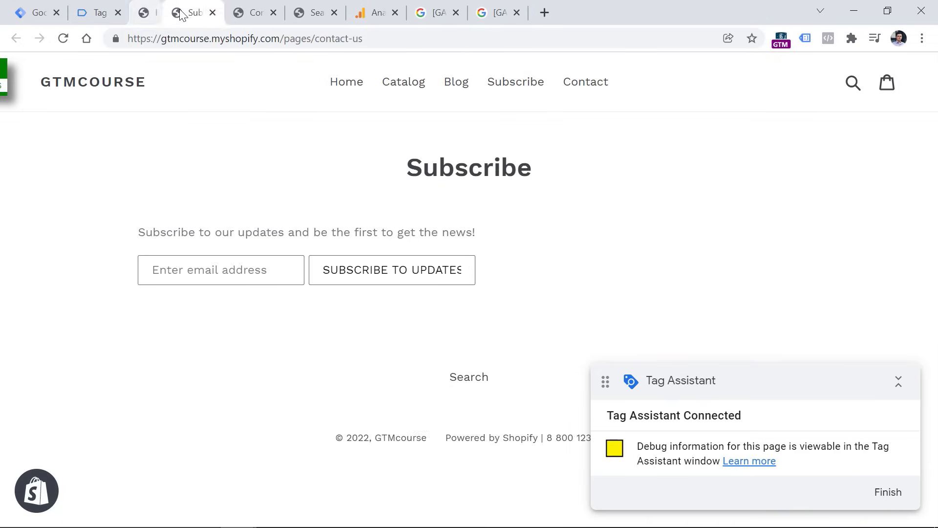
pyautogui.click(180, 12)
pyautogui.click(180, 12)
pyautogui.click(179, 11)
pyautogui.click(108, 5)
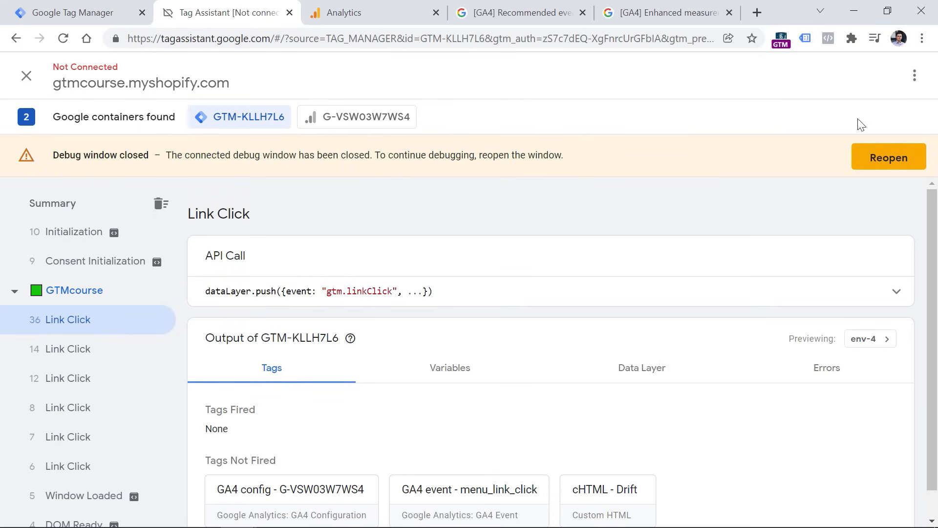
pyautogui.click(893, 157)
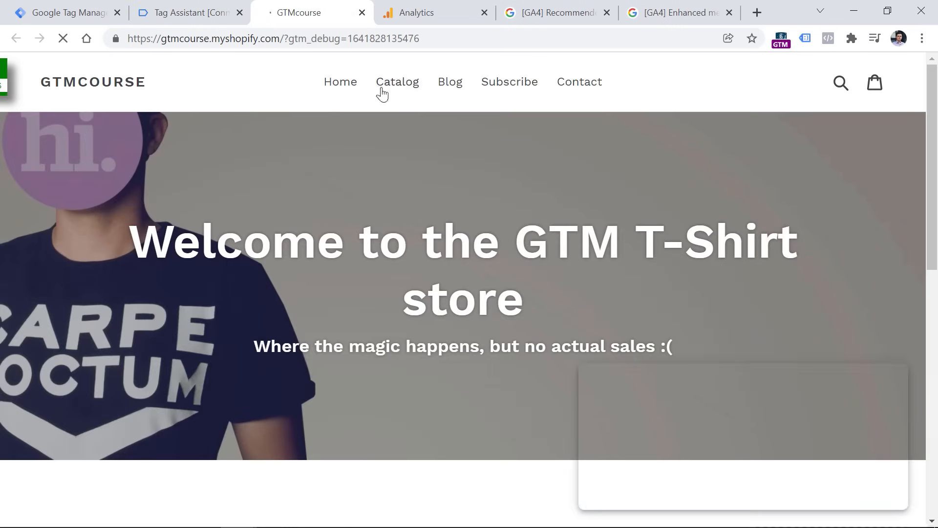
pyautogui.click(204, 7)
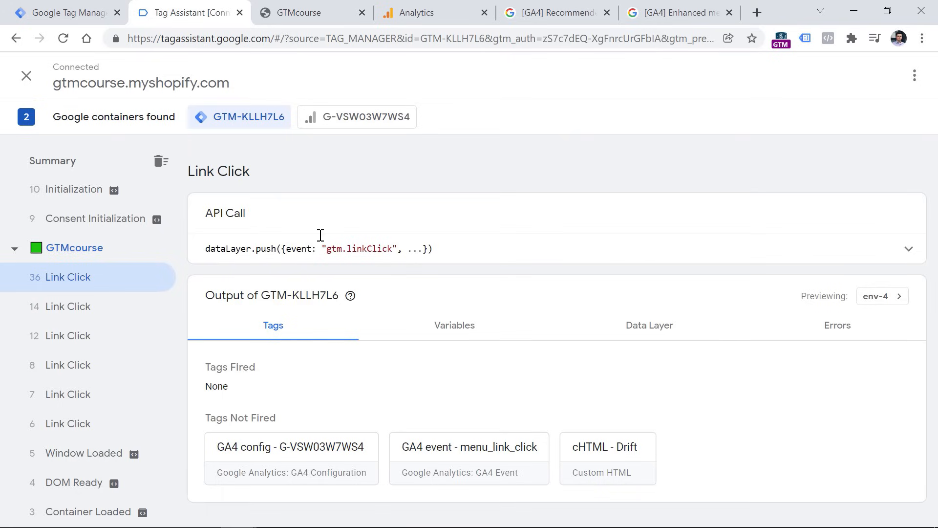
# Step: Switch to Google Analytics, leave the web stream details and open DebugView for the Analytics Mania demo property
pyautogui.click(429, 7)
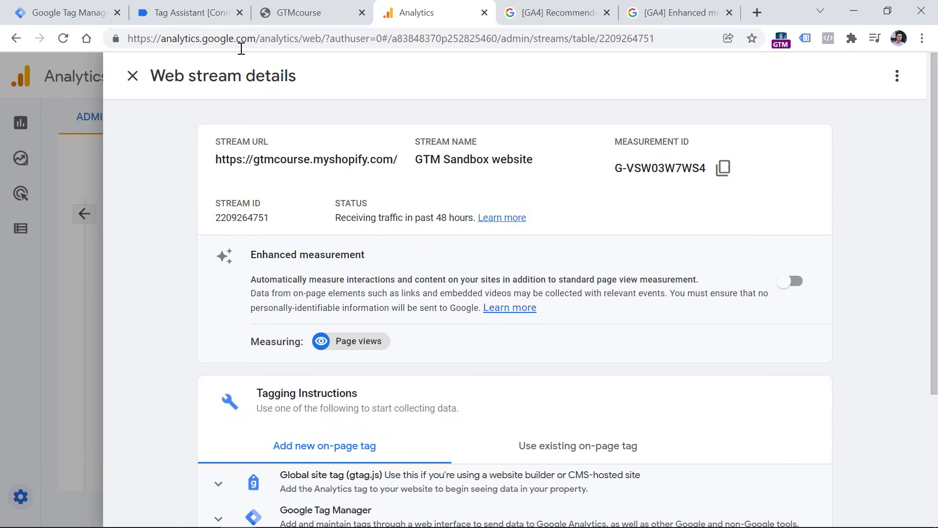
pyautogui.click(134, 76)
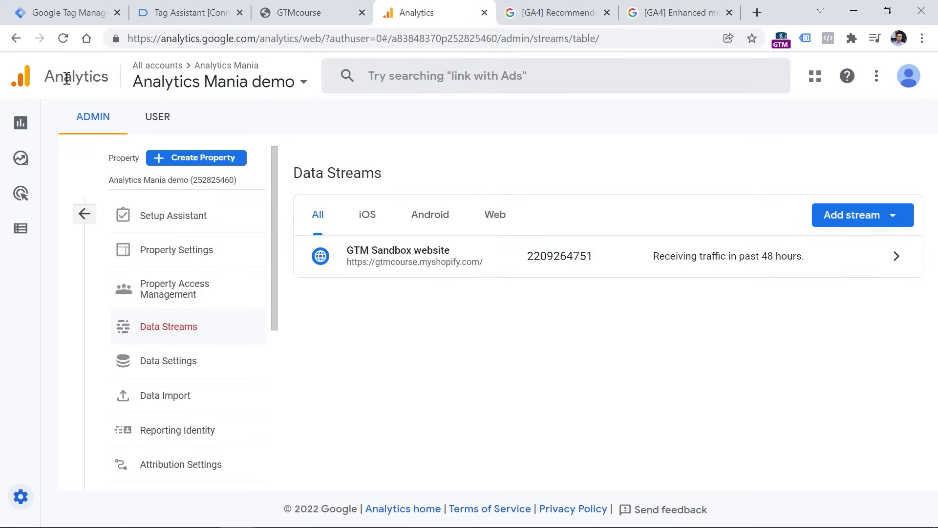
pyautogui.click(22, 232)
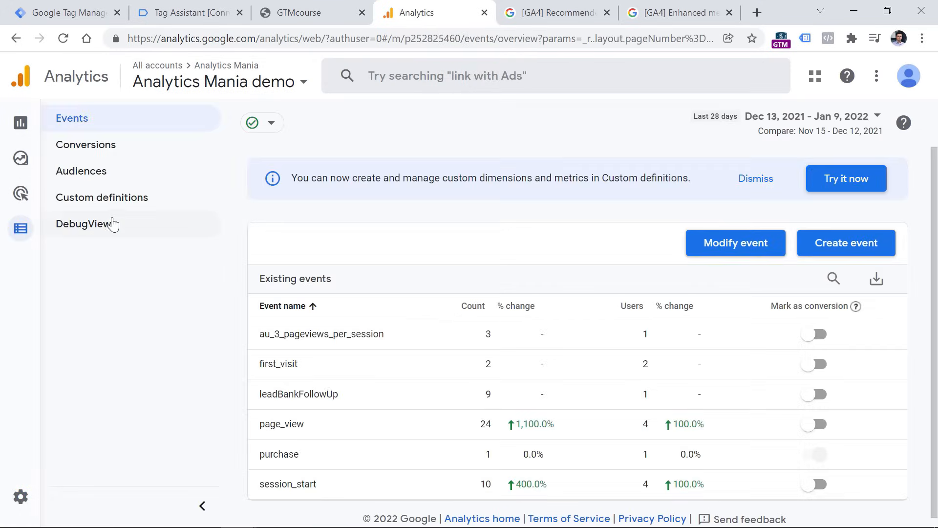
pyautogui.click(112, 225)
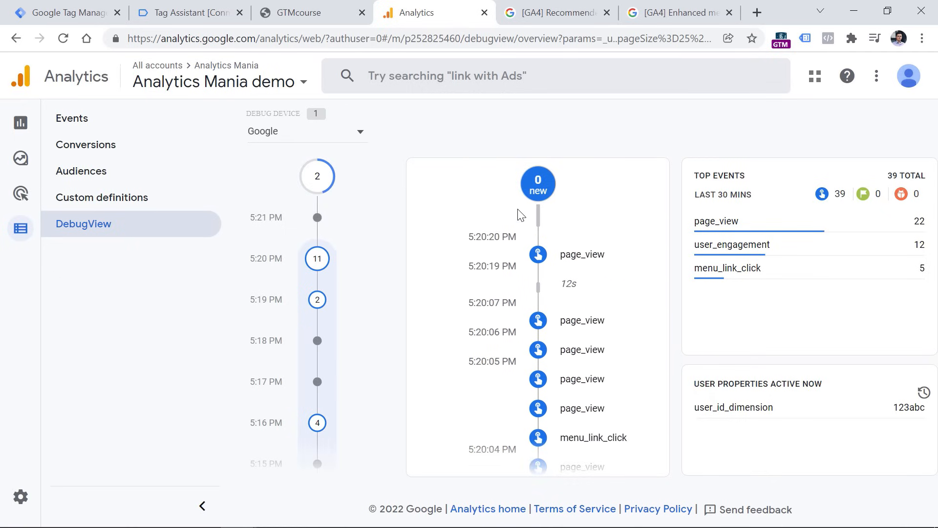
# Step: Inspect the link_text, link_url and menu_location parameter values of the earliest menu_link_click event in the DebugView stream
pyautogui.scroll(-2, 590, 318)
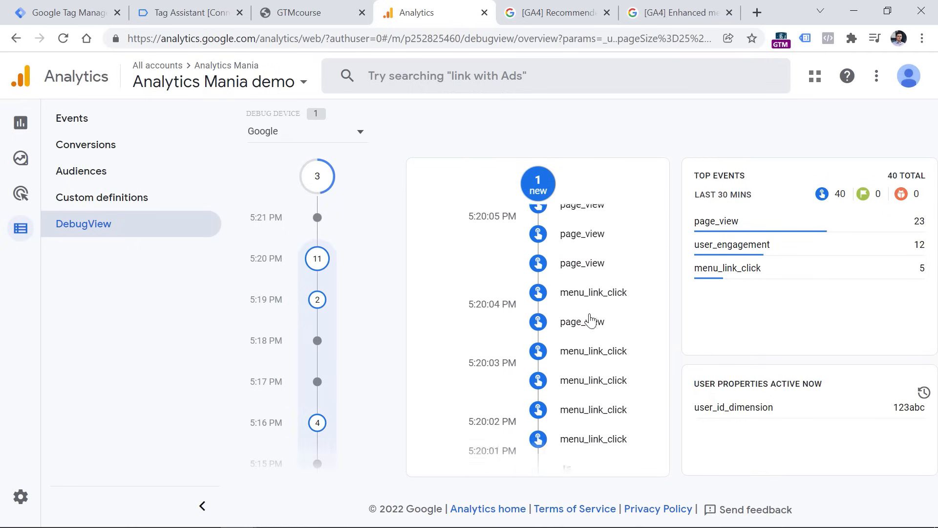
pyautogui.click(593, 424)
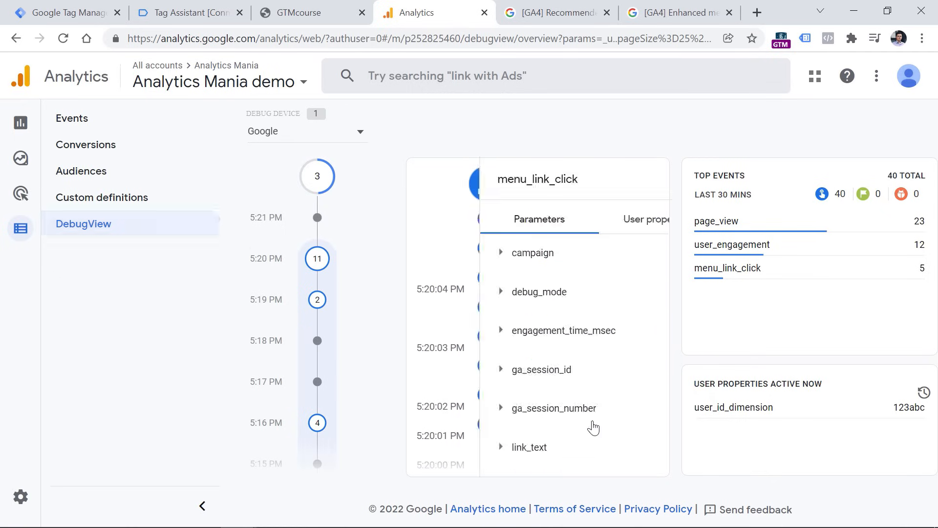
pyautogui.scroll(-3, 522, 362)
pyautogui.scroll(-1, 523, 362)
pyautogui.click(452, 322)
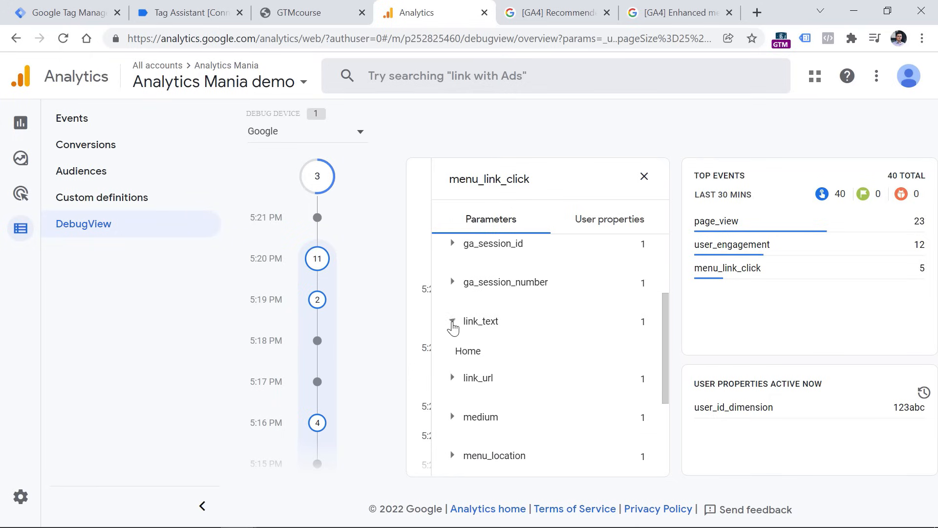
pyautogui.click(451, 380)
pyautogui.scroll(-3, 457, 373)
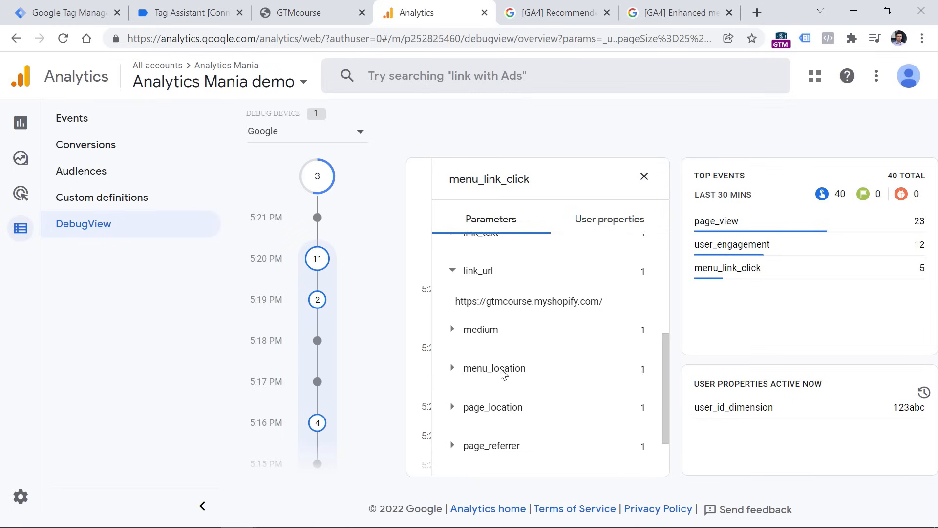
pyautogui.click(457, 342)
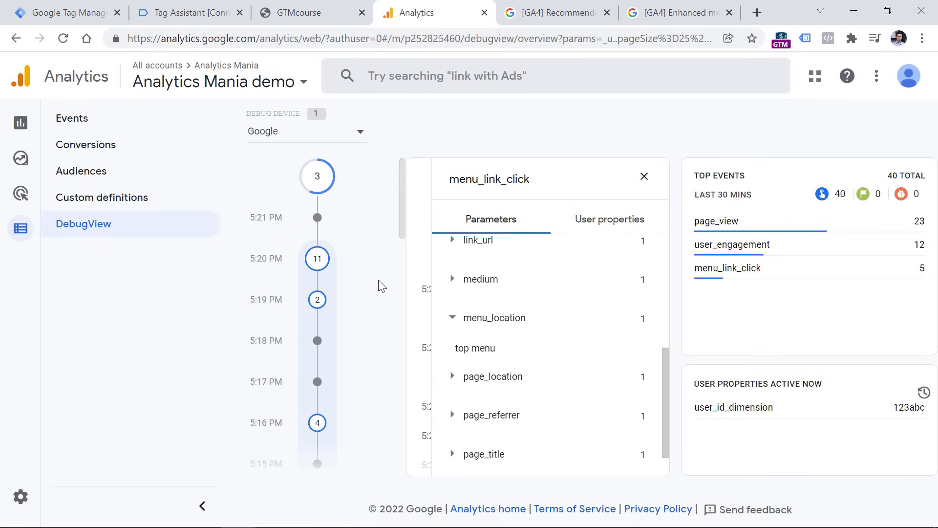
pyautogui.click(644, 176)
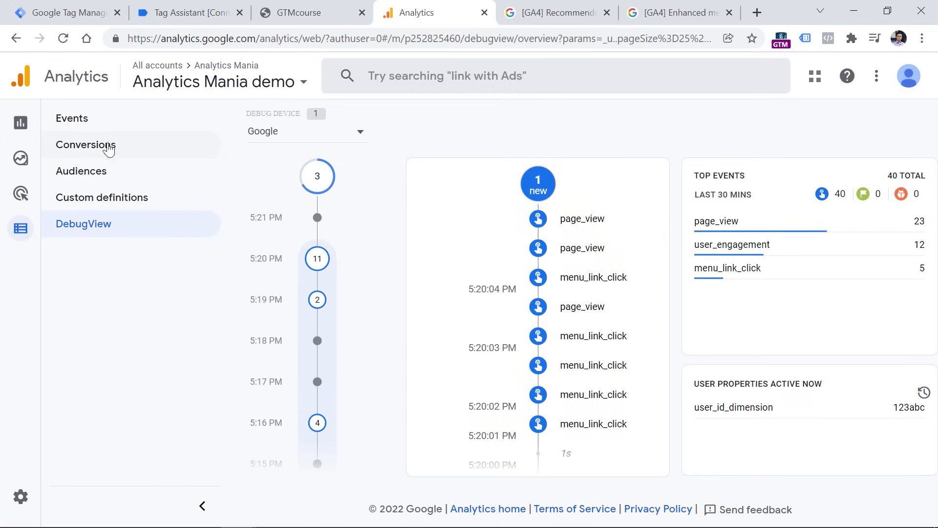
# Step: Look through the configured events list, the Engagement Events report and the Explorations page
pyautogui.click(78, 125)
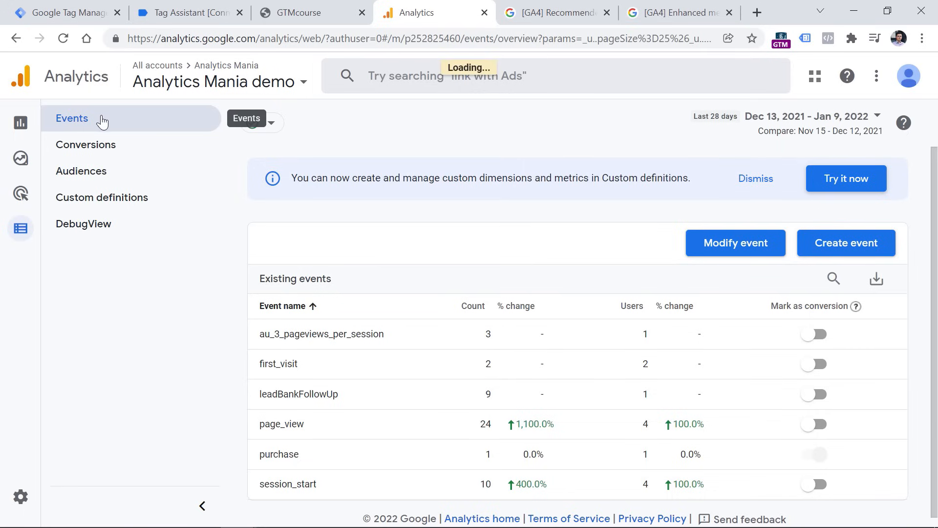
pyautogui.click(19, 119)
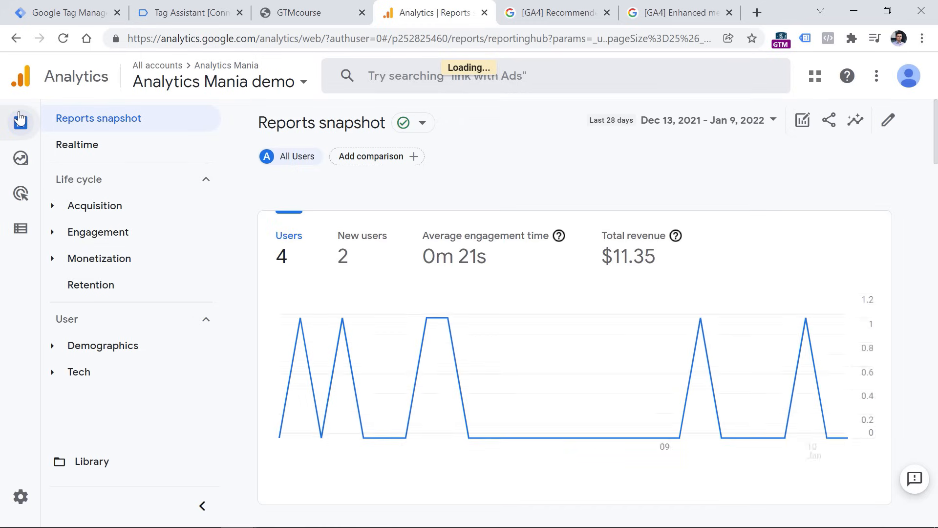
pyautogui.click(73, 232)
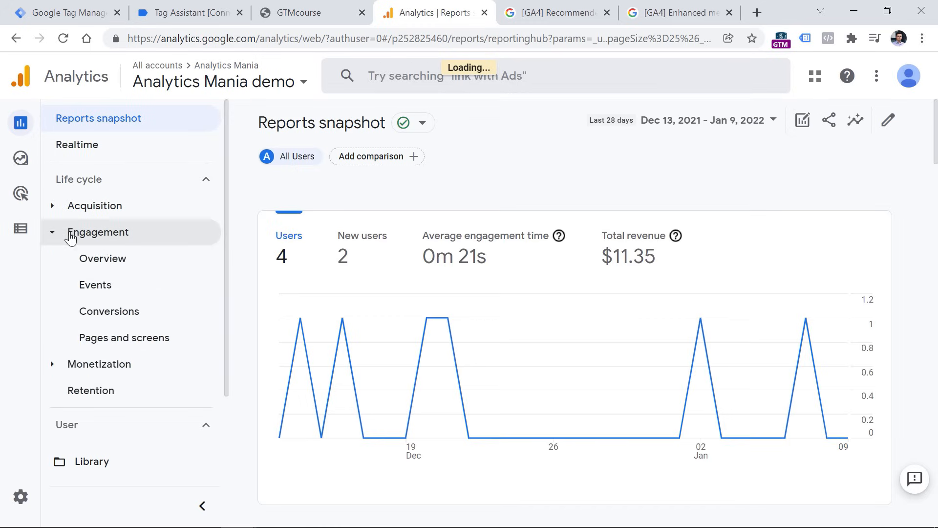
pyautogui.click(103, 286)
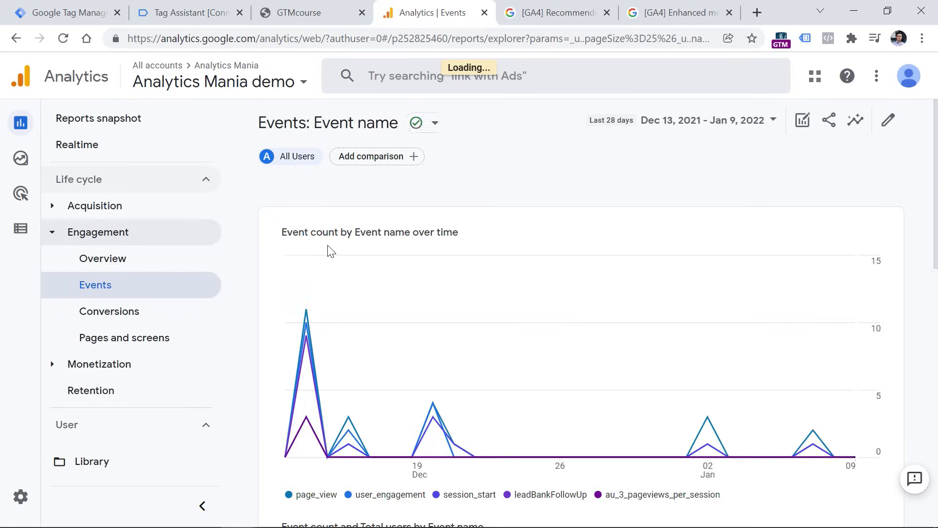
pyautogui.scroll(-3, 330, 251)
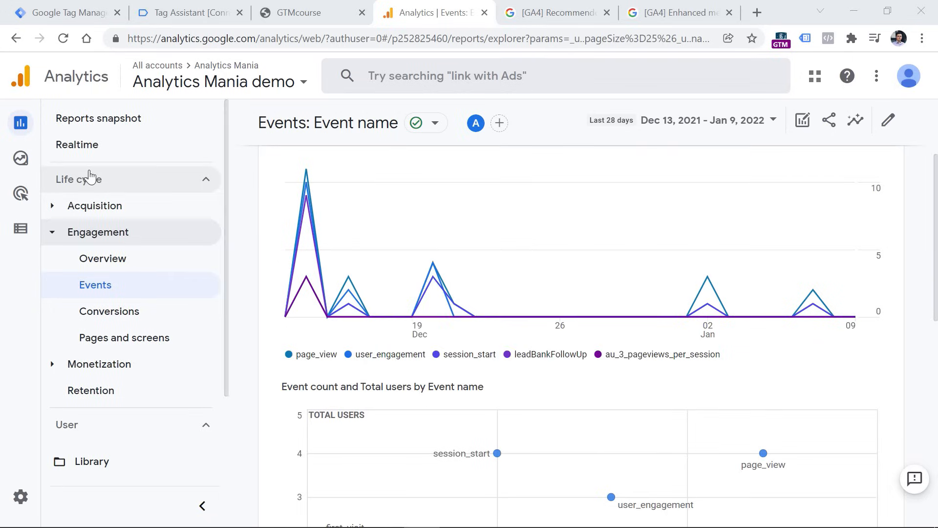
pyautogui.click(23, 159)
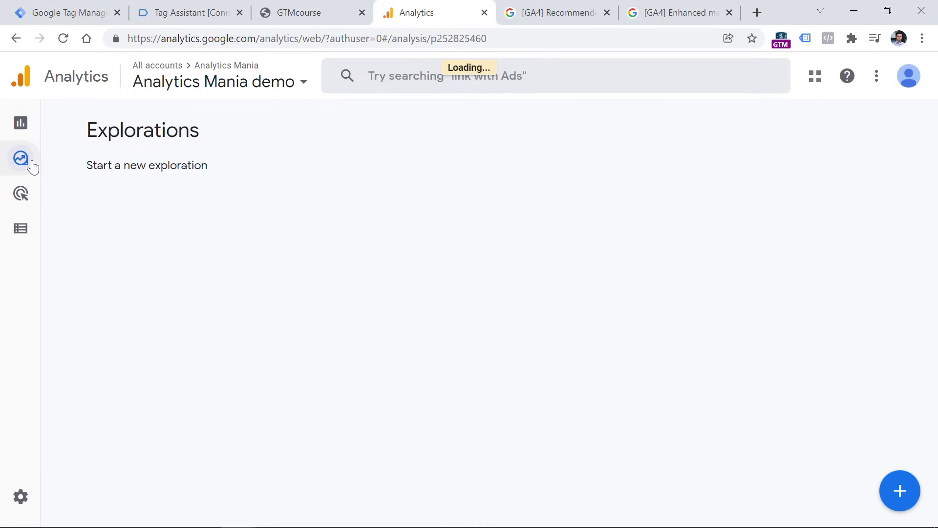
# Step: Switch to Google Tag Manager and open the GA4 event - menu_link_click tag to view its event parameters
pyautogui.click(65, 8)
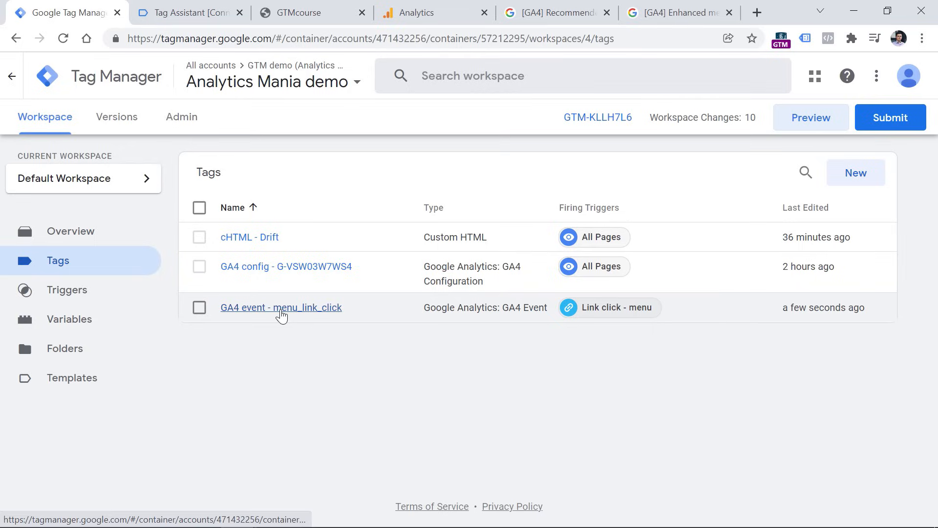
pyautogui.click(280, 311)
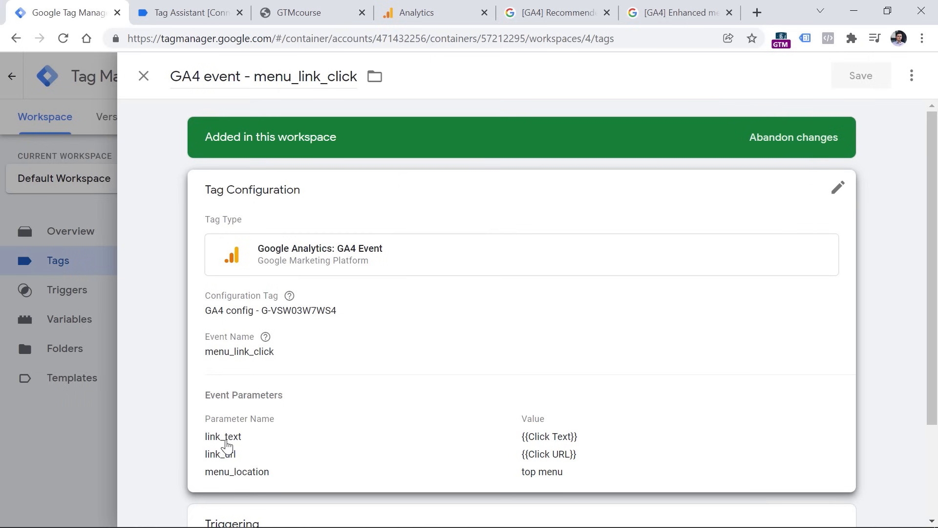
# Step: Switch to the Enhanced measurement events help article and review its table of events and parameters
pyautogui.click(655, 11)
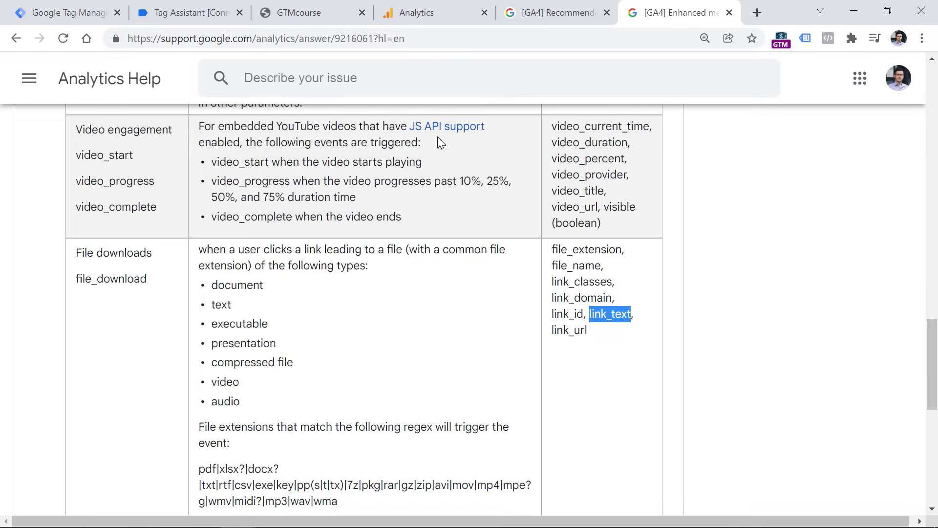
pyautogui.scroll(3, 381, 174)
pyautogui.scroll(10, 380, 174)
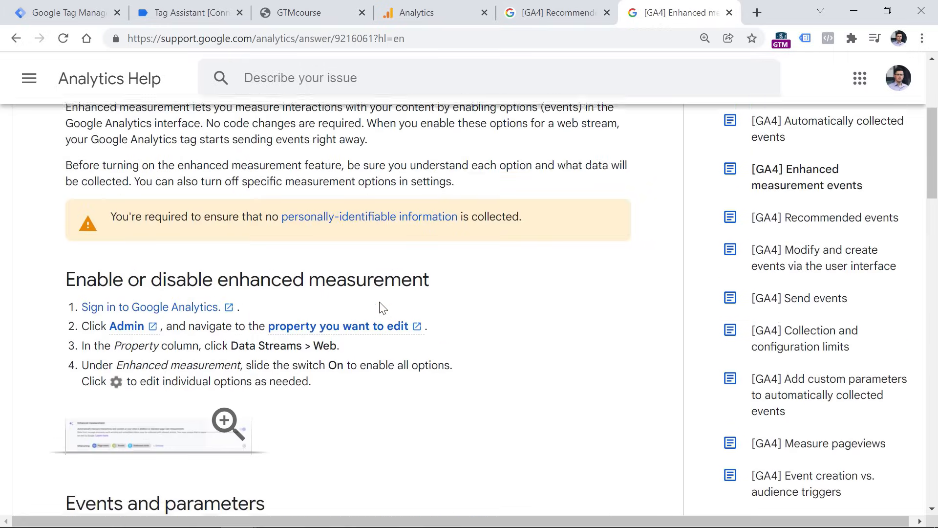
pyautogui.scroll(-8, 382, 308)
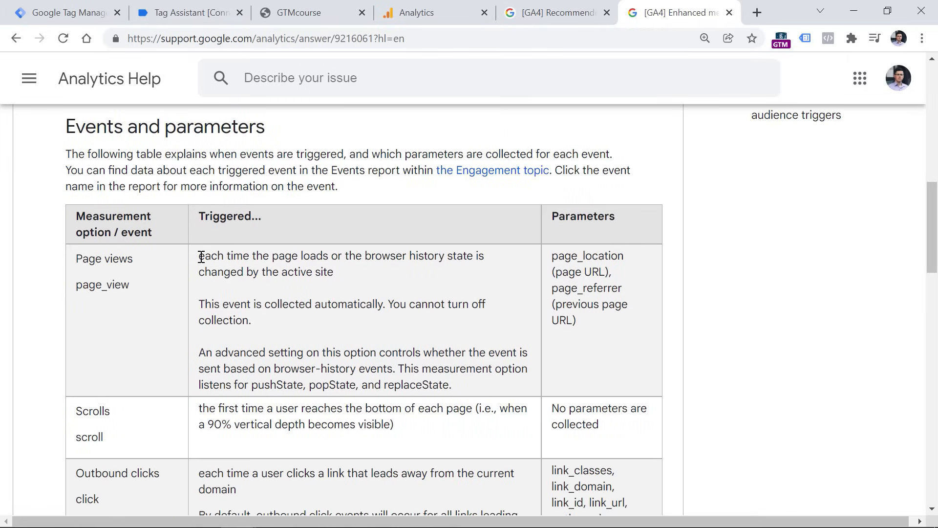
# Step: Switch to Google Analytics and create a new Free form exploration for the Analytics Mania demo property
pyautogui.click(67, 9)
pyautogui.click(447, 8)
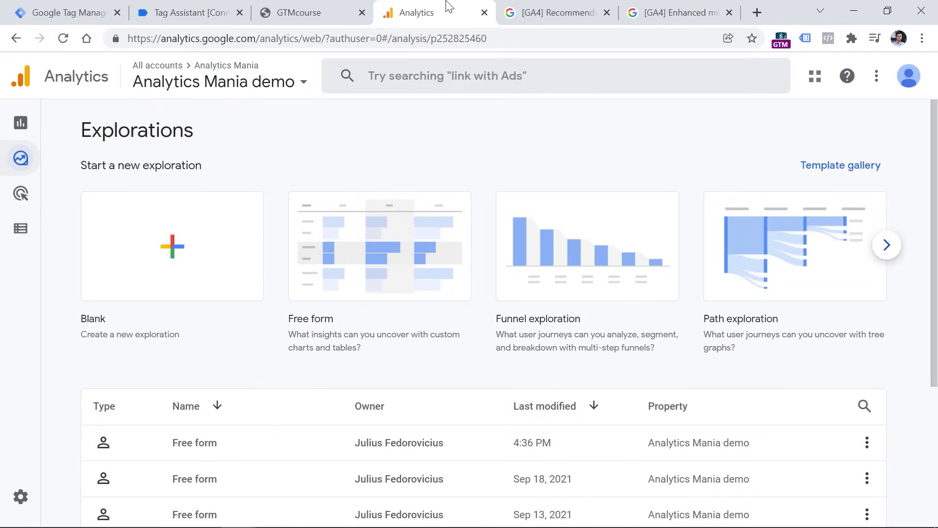
pyautogui.click(379, 265)
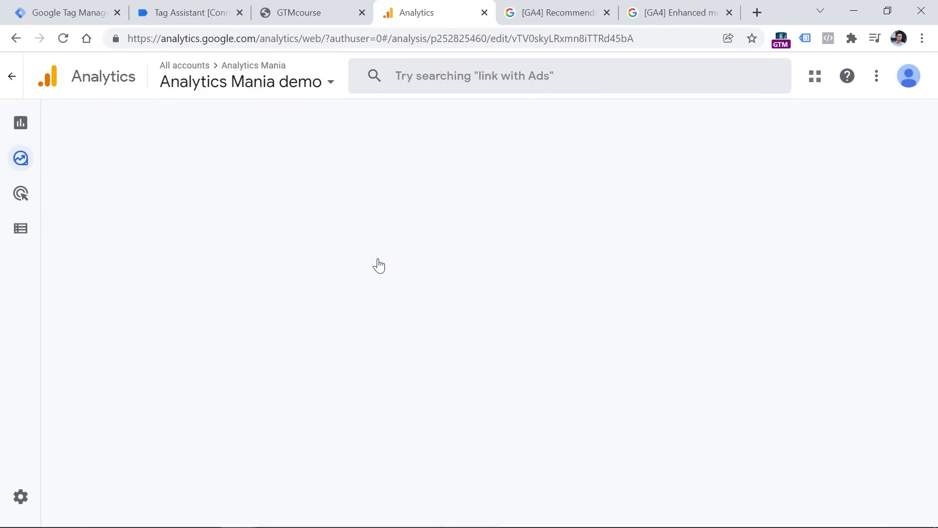
# Step: Find the link dimensions and import Link text and Link URL into the exploration's variables
pyautogui.scroll(-4, 120, 277)
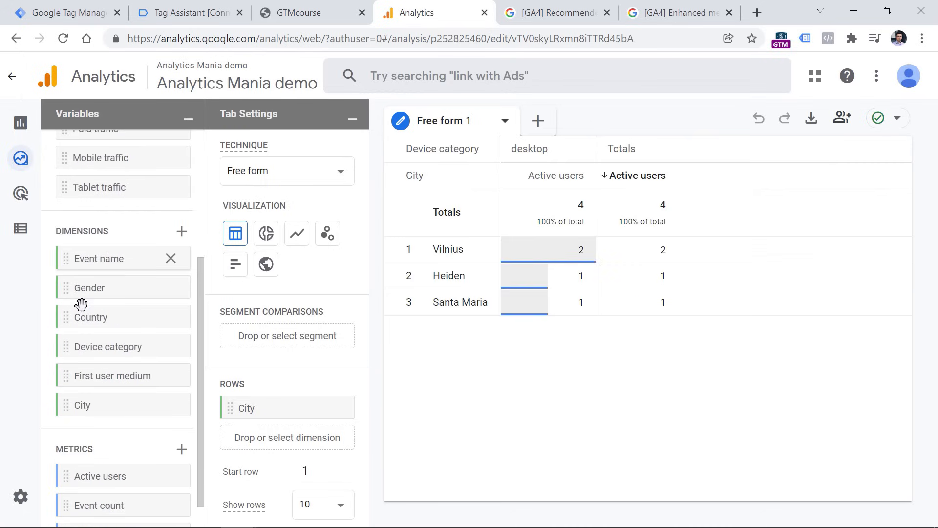
pyautogui.moveTo(112, 238)
pyautogui.click(181, 233)
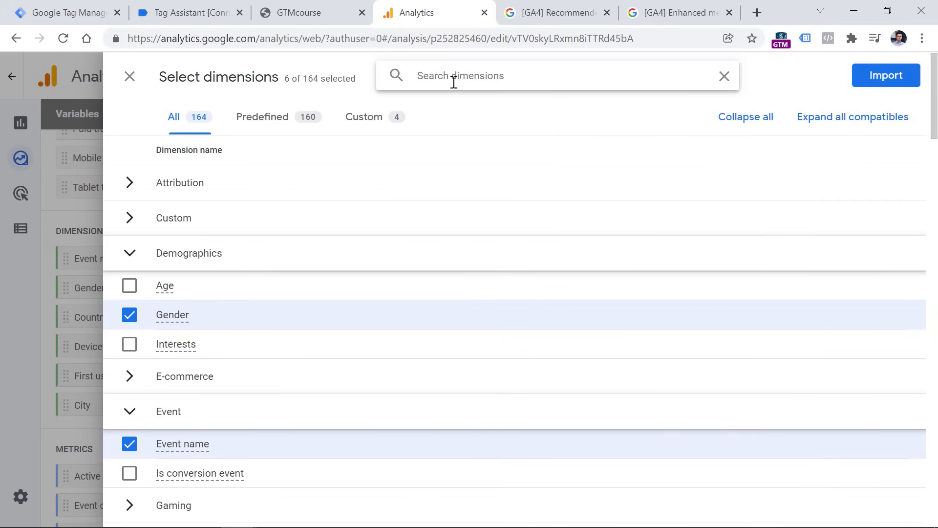
pyautogui.write('link')
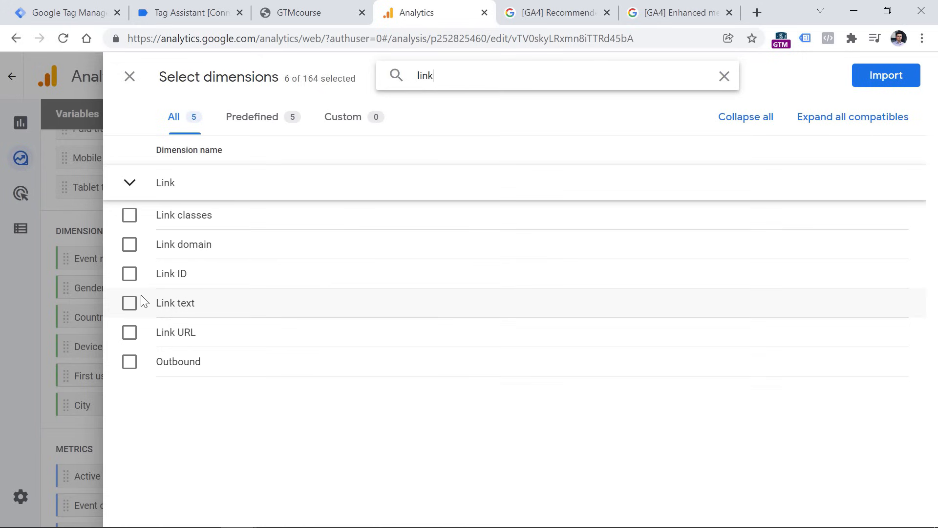
pyautogui.click(82, 6)
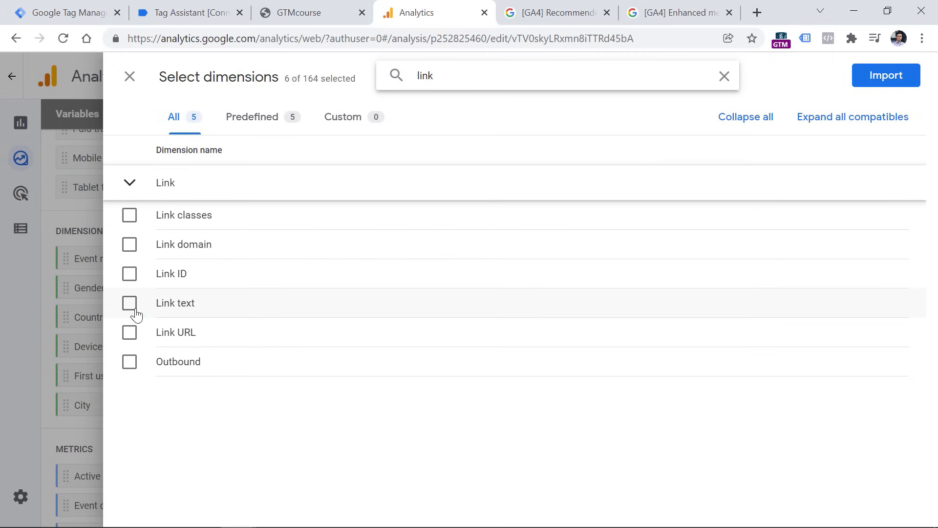
pyautogui.click(130, 306)
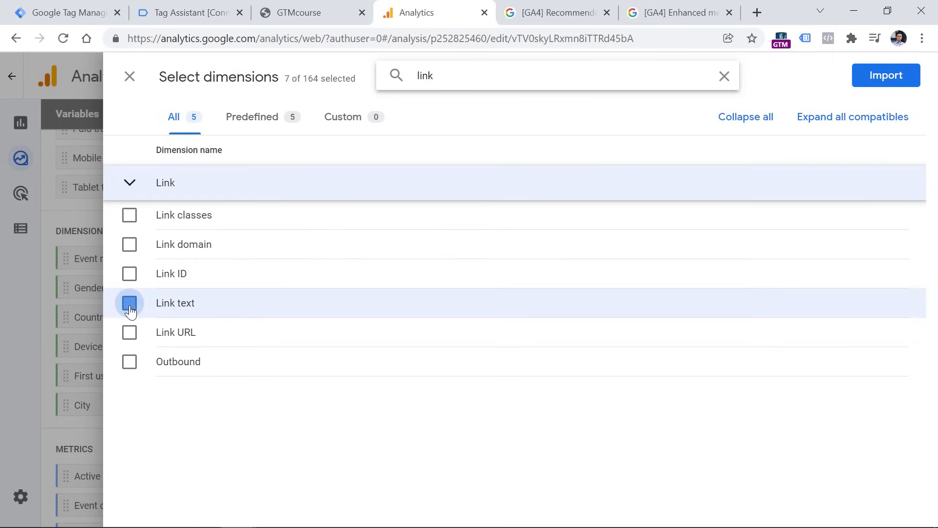
pyautogui.click(129, 333)
pyautogui.click(882, 81)
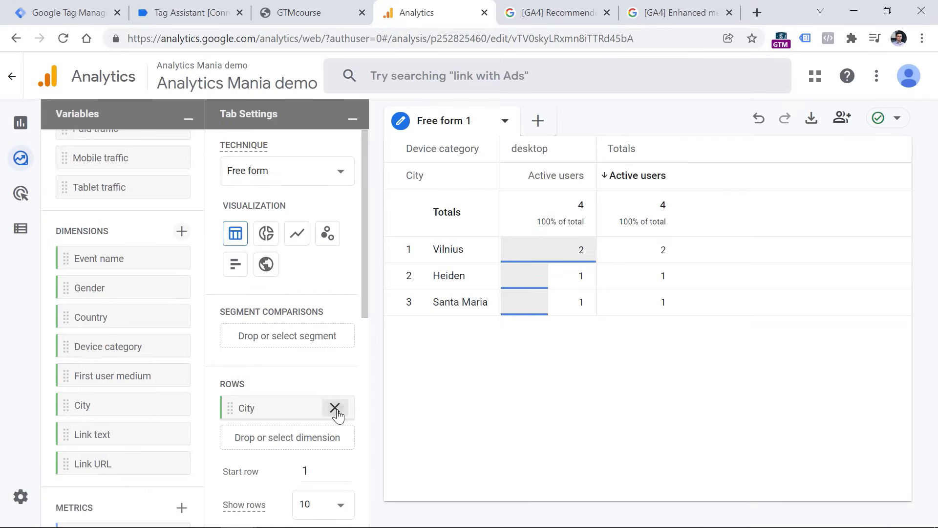
# Step: Replace the City row with the Event name, Link text and Link URL dimensions as rows
pyautogui.click(335, 408)
pyautogui.moveTo(101, 256); pyautogui.dragTo(259, 413)
pyautogui.moveTo(92, 433); pyautogui.dragTo(247, 440)
pyautogui.moveTo(124, 462); pyautogui.dragTo(255, 469)
# Step: Apply a filter to the exploration so that Event name contains menu_link_click
pyautogui.scroll(-5, 259, 472)
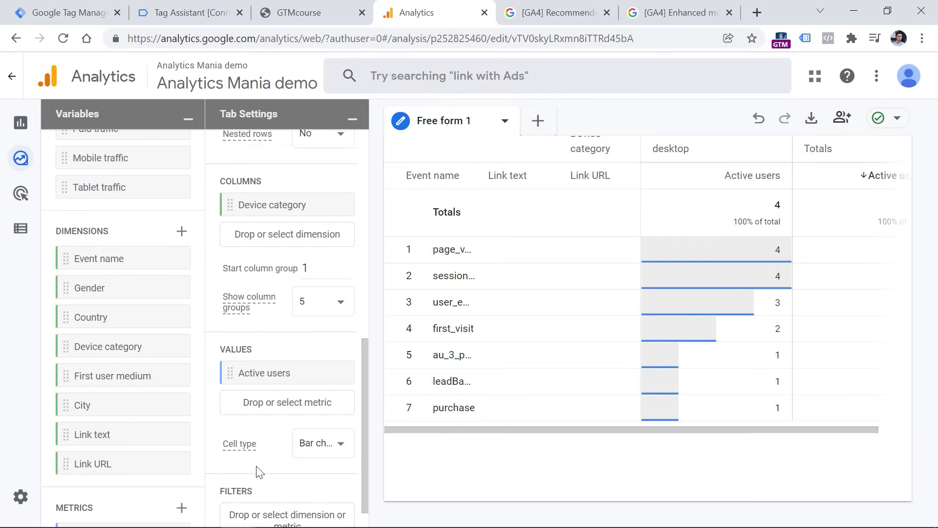
pyautogui.click(272, 491)
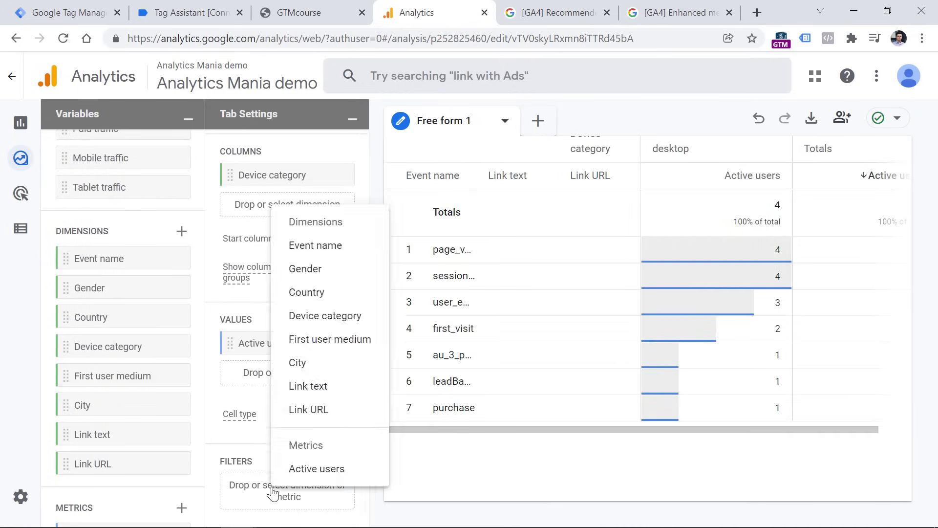
pyautogui.click(317, 248)
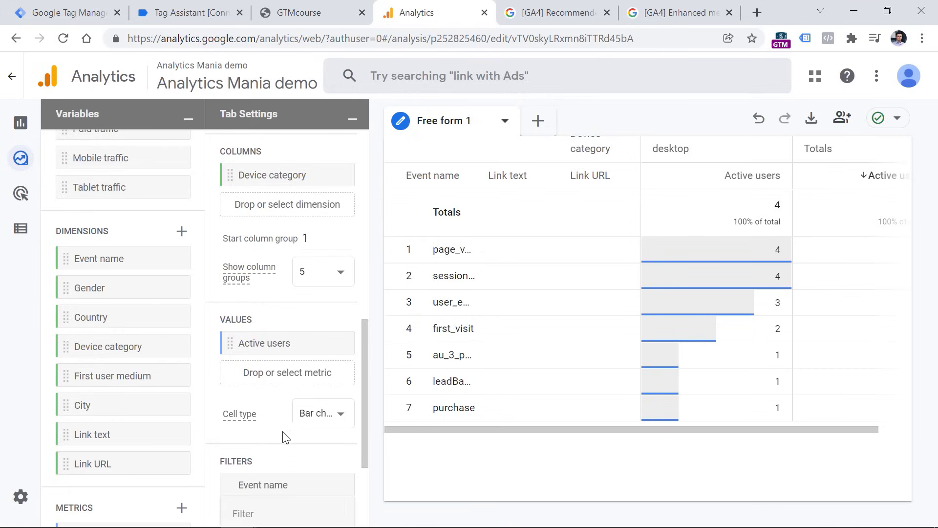
pyautogui.click(267, 381)
pyautogui.click(289, 390)
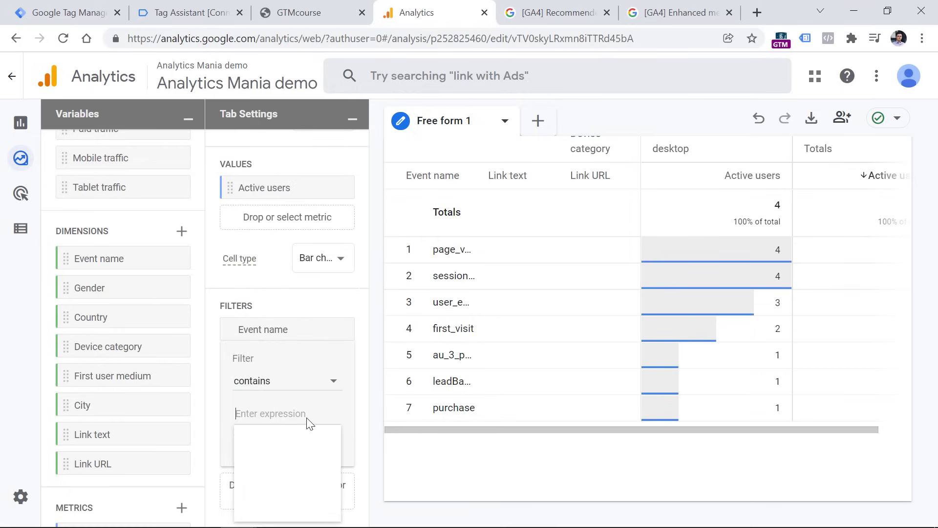
pyautogui.click(308, 415)
pyautogui.click(264, 417)
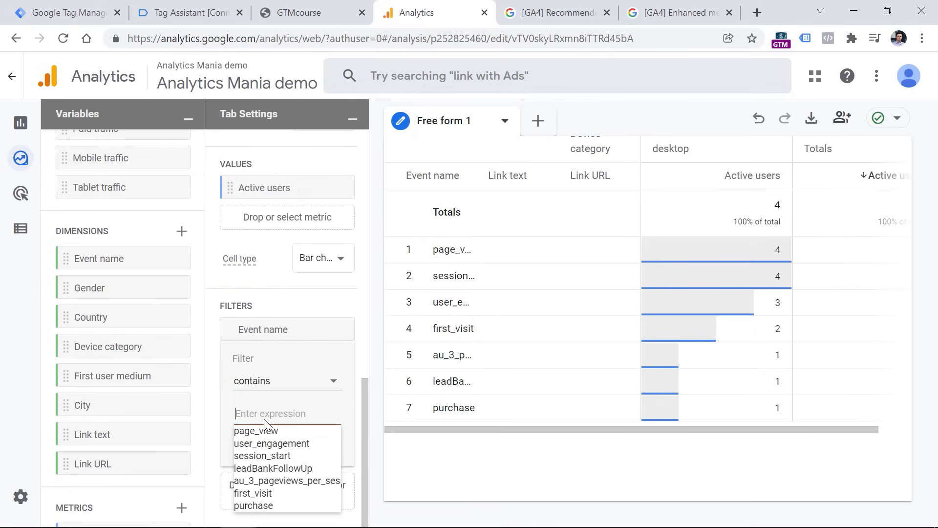
pyautogui.write('menu_link_click')
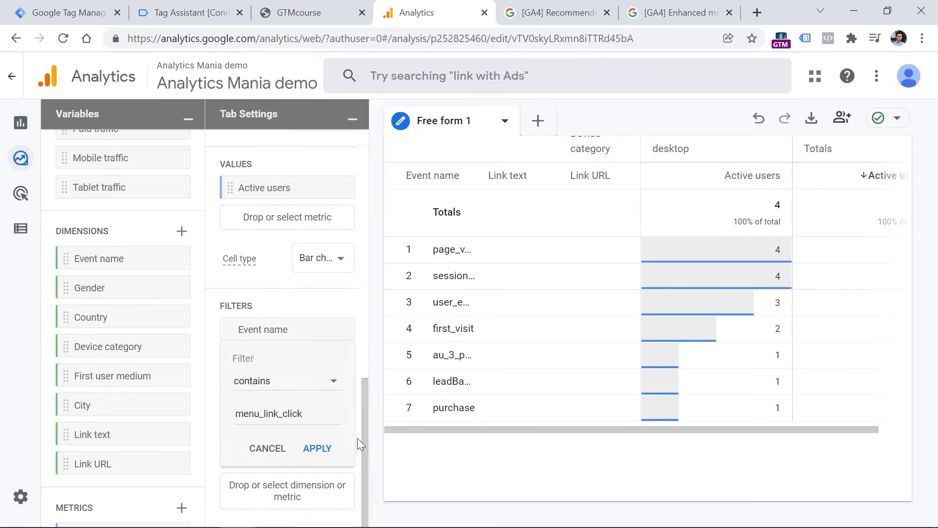
pyautogui.click(317, 448)
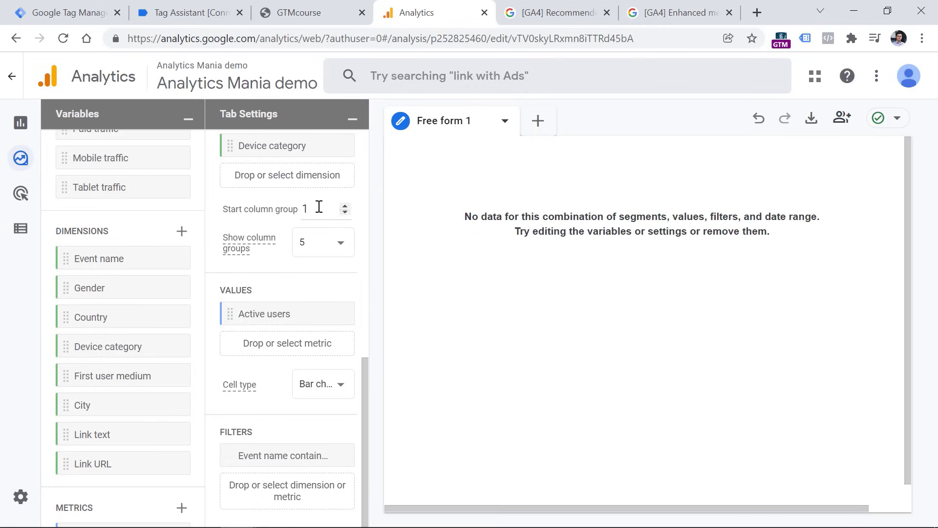
# Step: Compare the exploration's rows with the menu_link_click tag's parameters in Google Tag Manager, and search the available dimensions for "menu"
pyautogui.scroll(8, 337, 208)
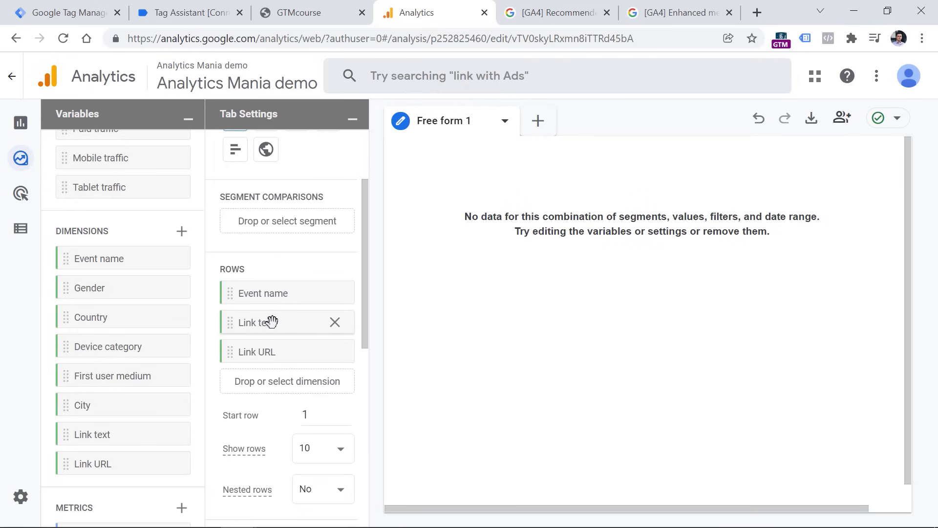
pyautogui.click(93, 11)
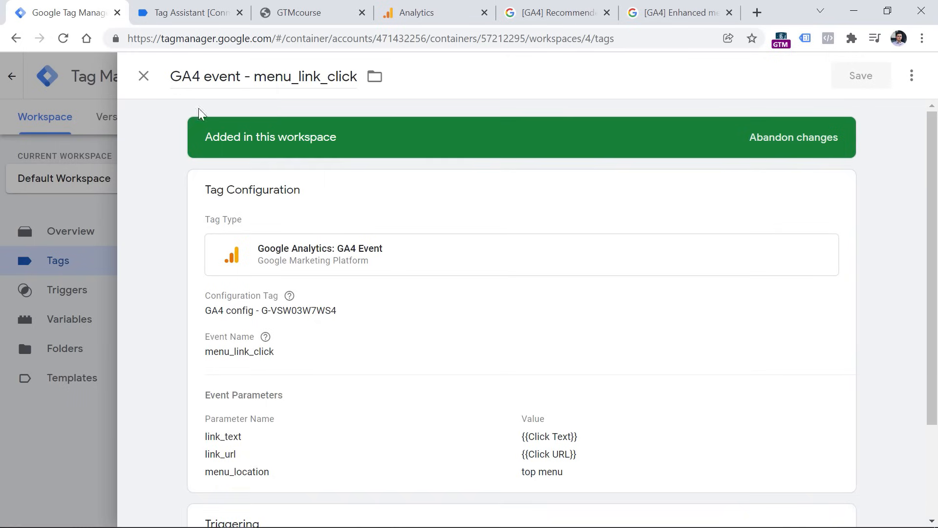
pyautogui.click(419, 7)
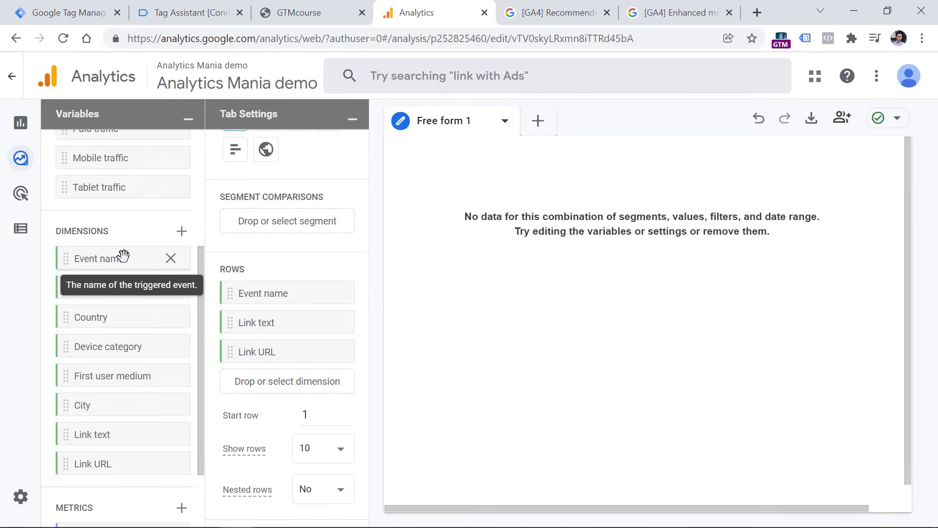
pyautogui.click(182, 233)
pyautogui.write('menu')
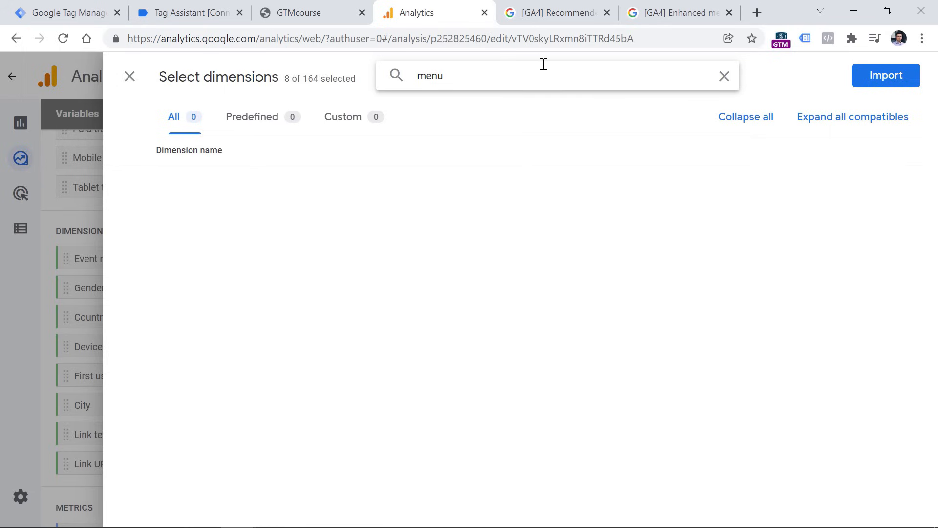
# Step: View the Recommended events help article, return to Google Analytics and leave the dimension selection without importing anything
pyautogui.click(549, 13)
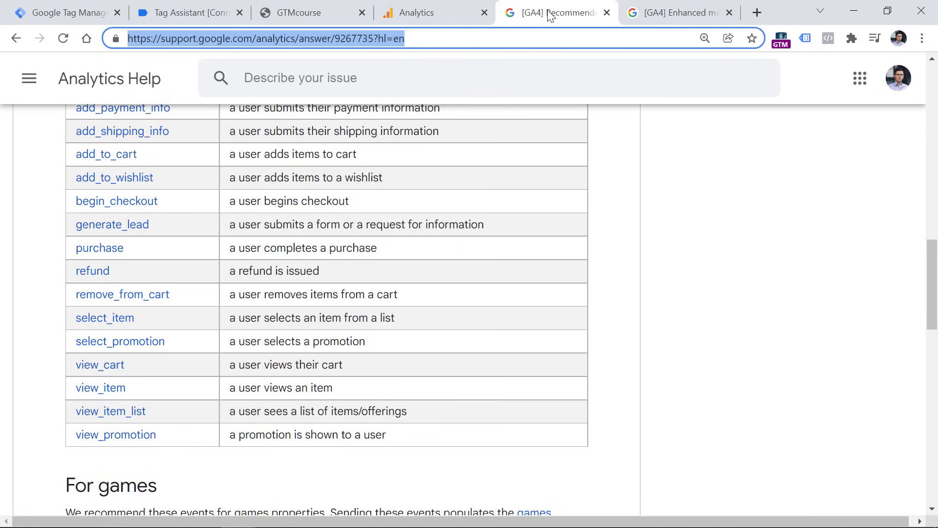
pyautogui.scroll(20, 291, 200)
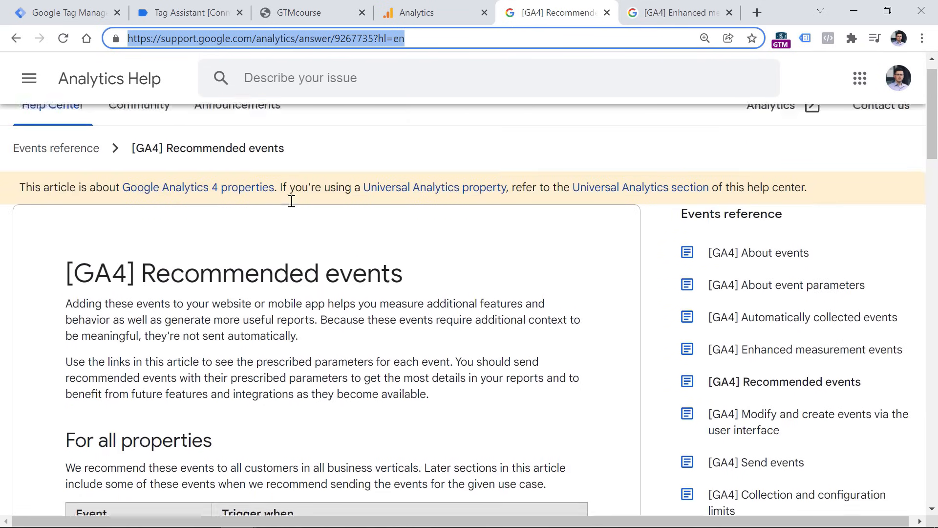
pyautogui.hotkey('ctrl', 'shift', 'Tab')
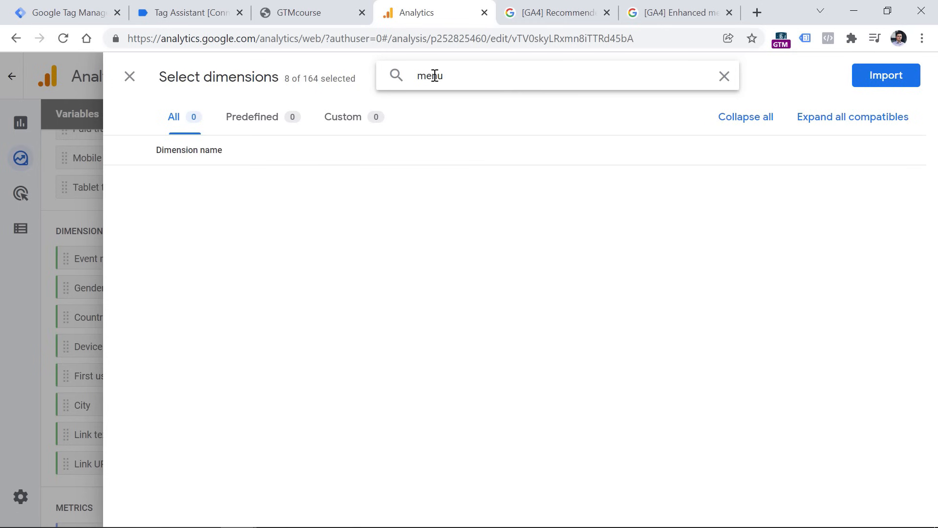
pyautogui.click(131, 78)
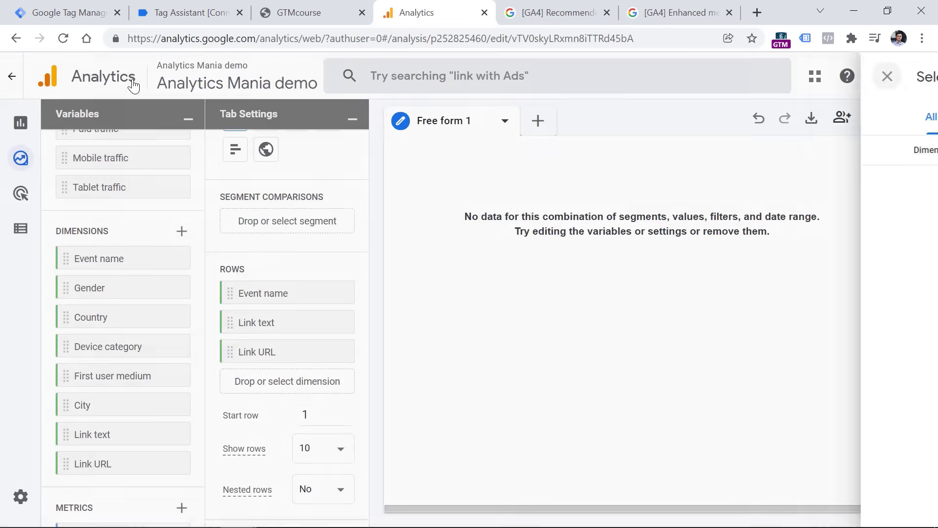
# Step: Open the property's custom definitions and start a new custom dimension named Menu location
pyautogui.moveTo(22, 229)
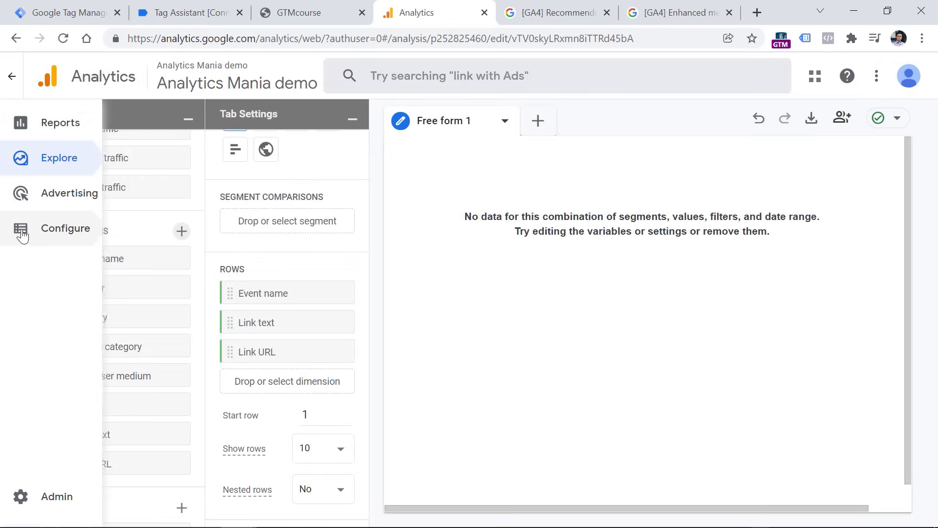
pyautogui.click(36, 233)
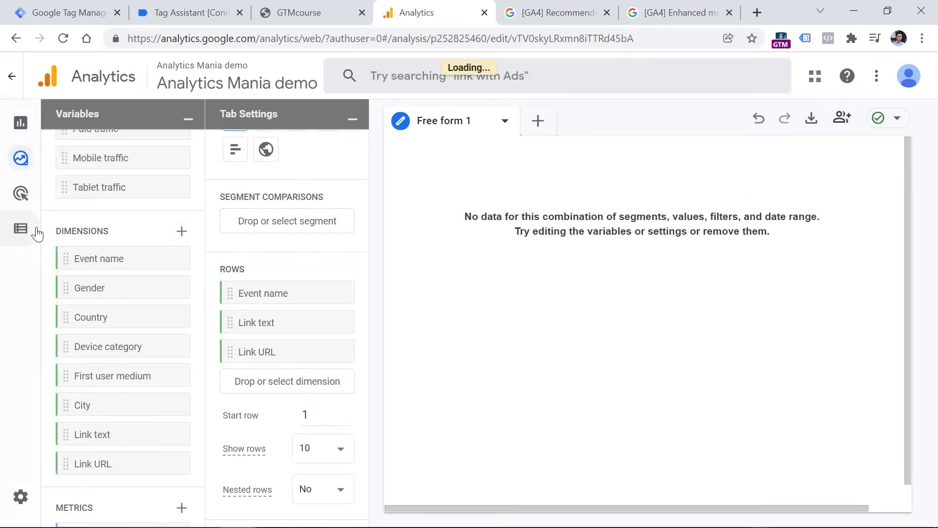
pyautogui.click(103, 196)
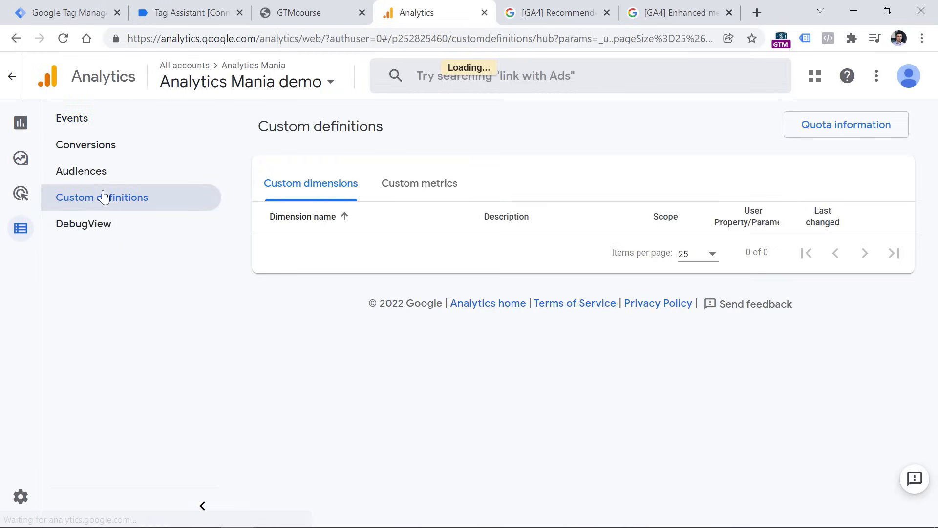
pyautogui.click(811, 184)
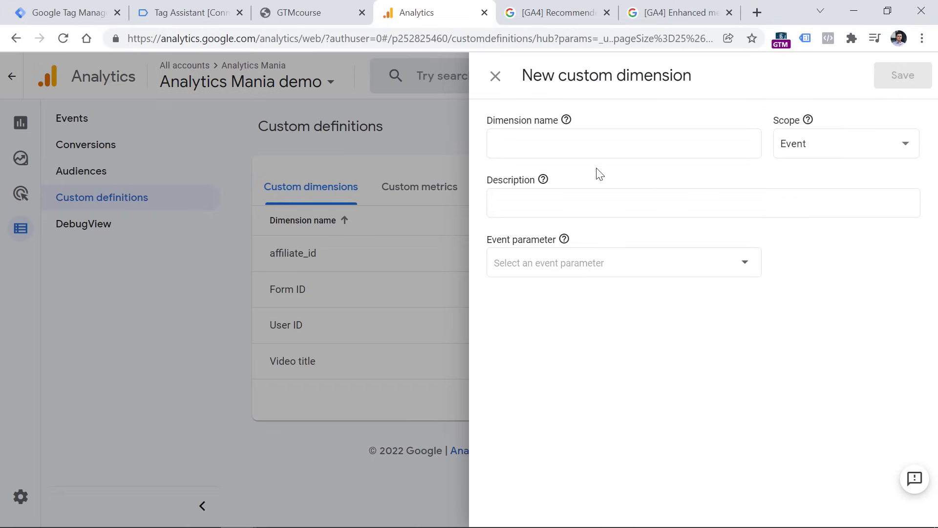
pyautogui.click(557, 143)
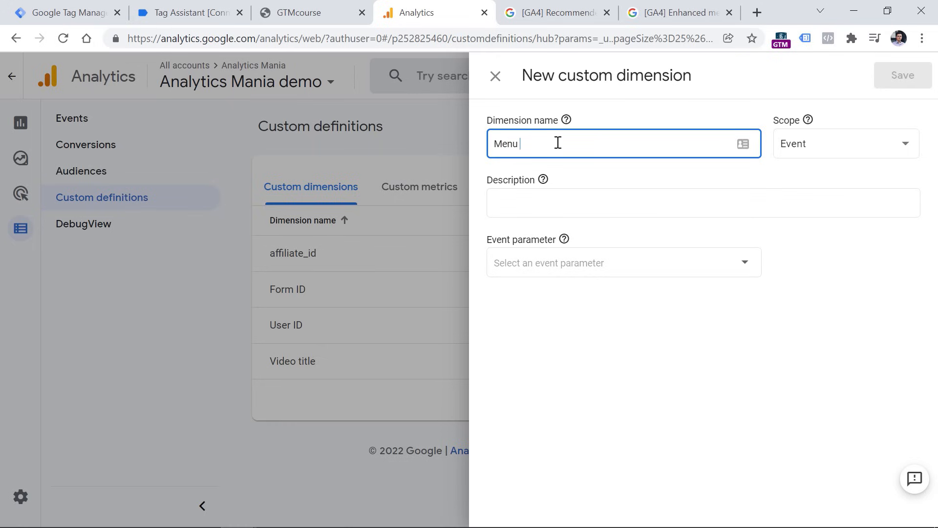
pyautogui.write('cation')
# Step: Copy the menu_location parameter name from the tag in Google Tag Manager and set it as the new dimension's event parameter
pyautogui.click(555, 262)
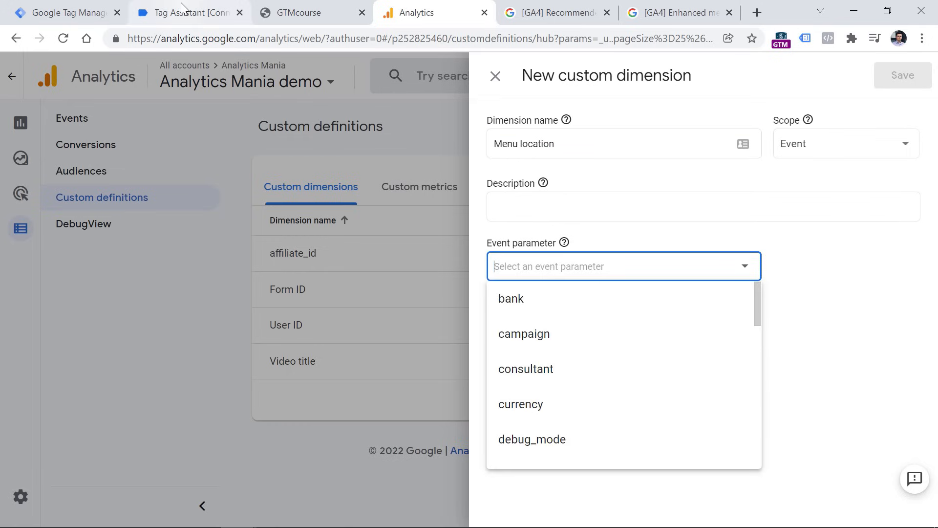
pyautogui.click(91, 10)
pyautogui.click(235, 482)
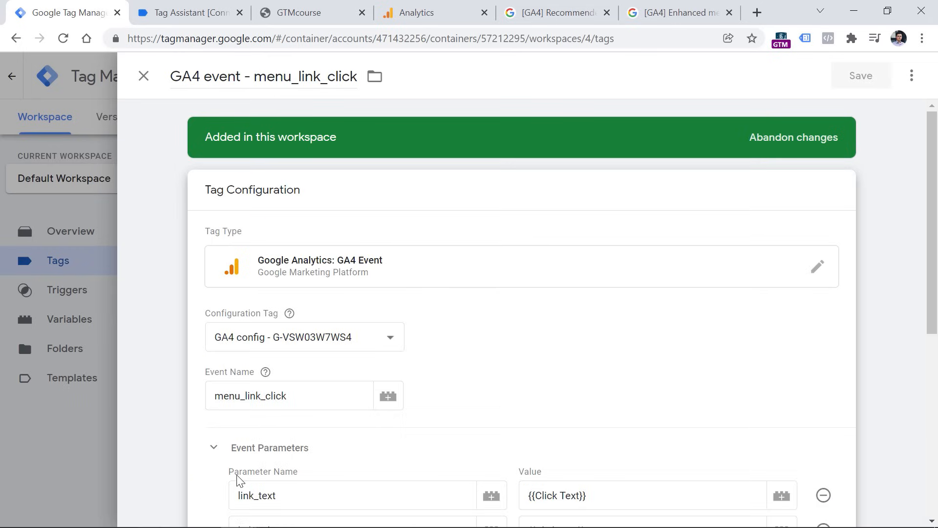
pyautogui.scroll(-2, 314, 465)
pyautogui.click(288, 470)
pyautogui.doubleClick(288, 470)
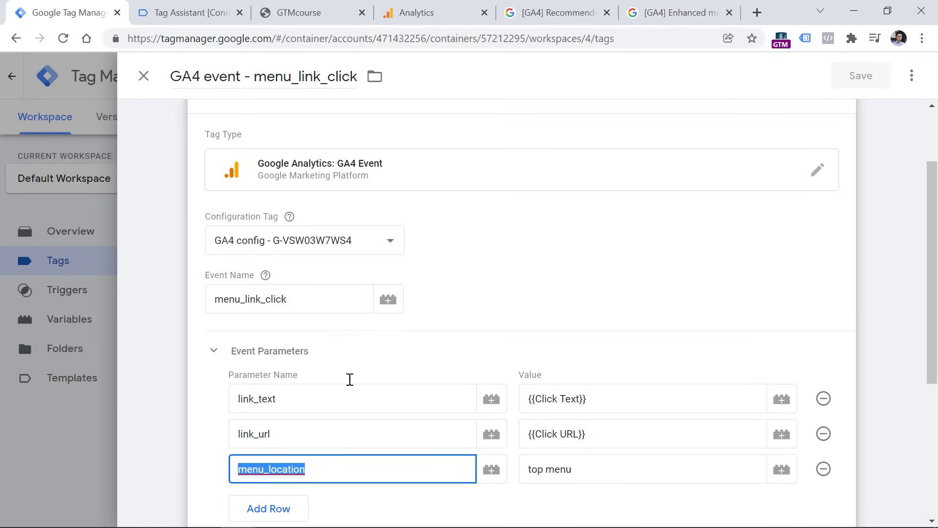
pyautogui.hotkey('ctrl', 'c')
pyautogui.click(415, 12)
pyautogui.hotkey('ctrl', 'v')
pyautogui.click(563, 259)
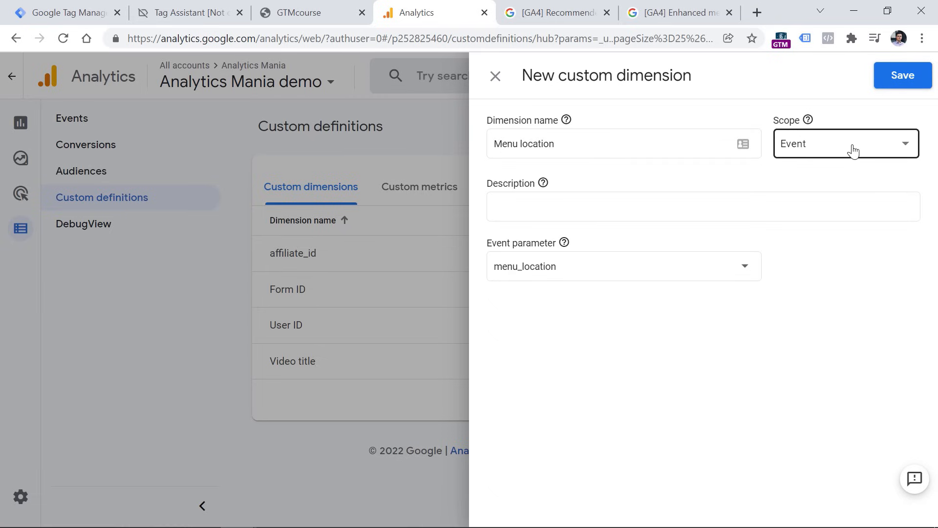
# Step: Look at the GTMcourse store's top menu, return to Google Analytics and save the Menu location custom dimension
pyautogui.click(292, 11)
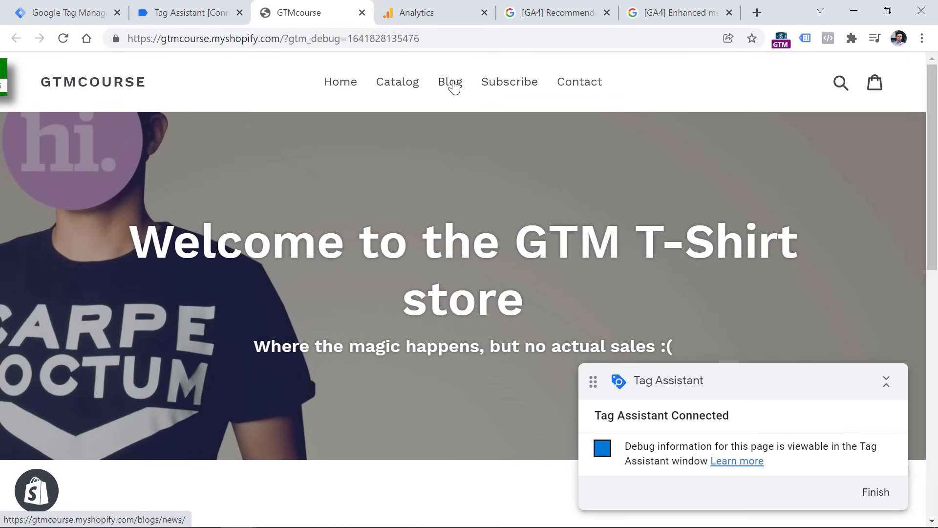
pyautogui.click(435, 9)
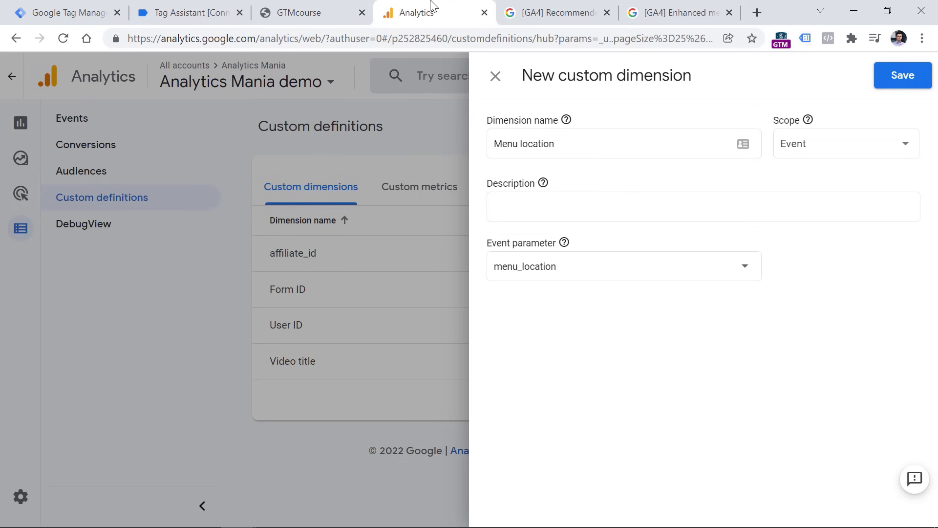
pyautogui.click(892, 84)
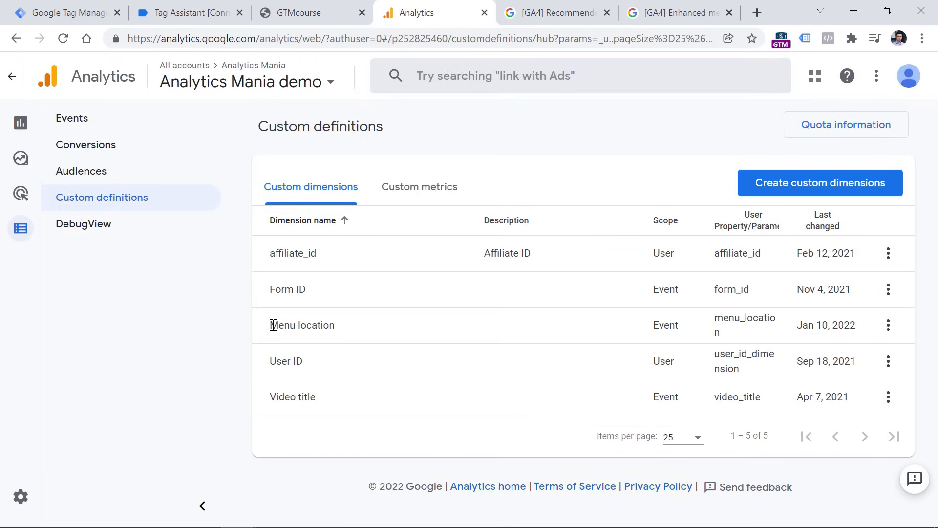
pyautogui.moveTo(271, 325); pyautogui.dragTo(733, 339)
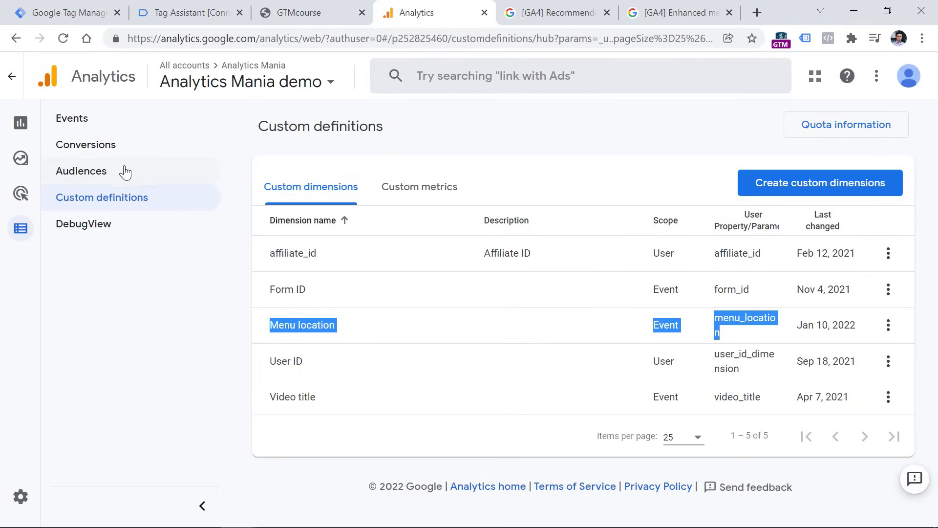
# Step: Reopen the most recent Free form exploration and search its available dimensions for "menu", leaving the selection without importing anything
pyautogui.click(25, 158)
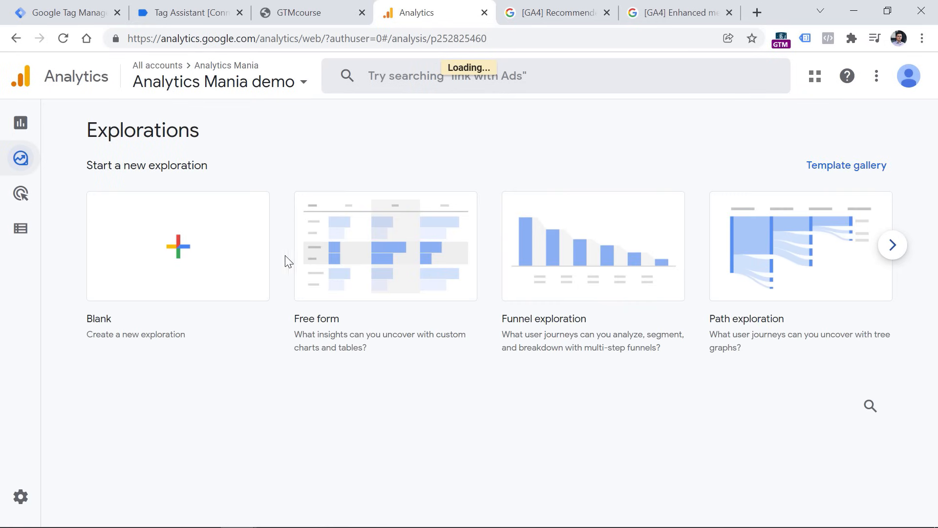
pyautogui.scroll(-3, 288, 262)
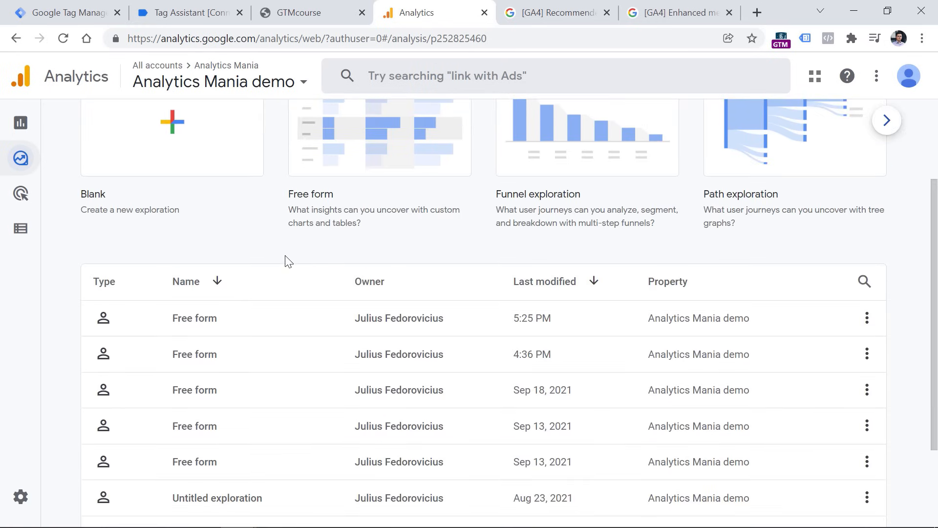
pyautogui.click(191, 320)
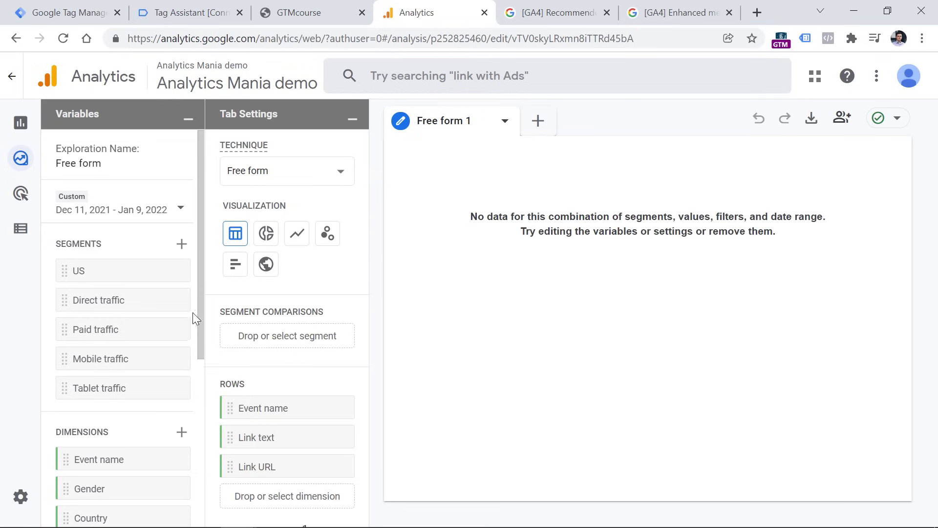
pyautogui.scroll(-3, 185, 293)
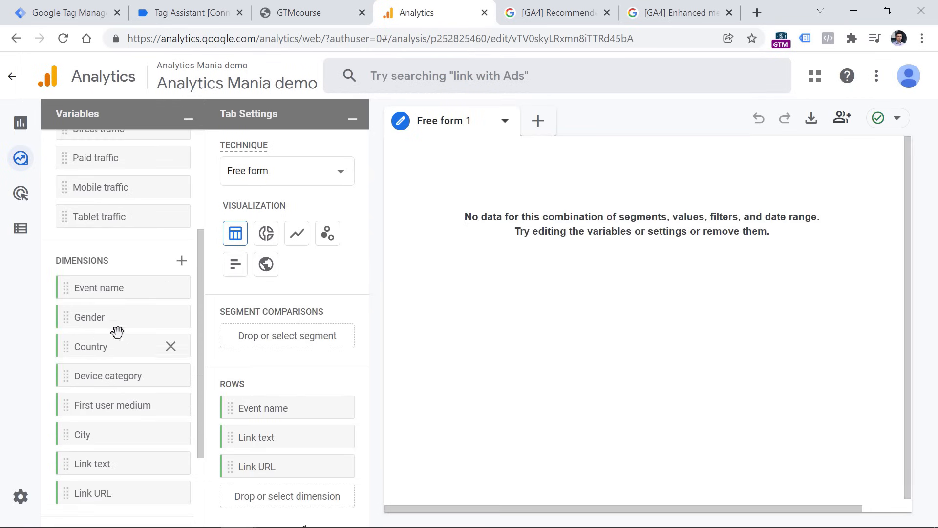
pyautogui.click(182, 260)
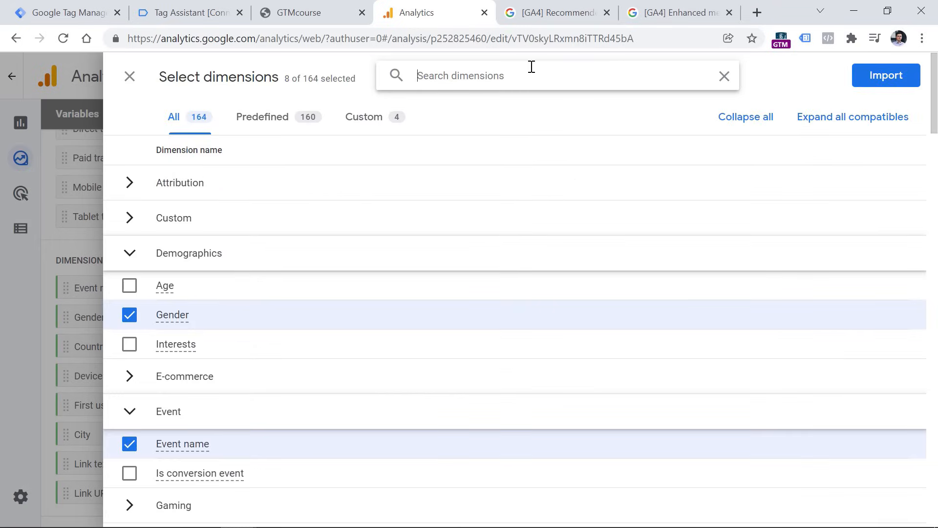
pyautogui.write('menu')
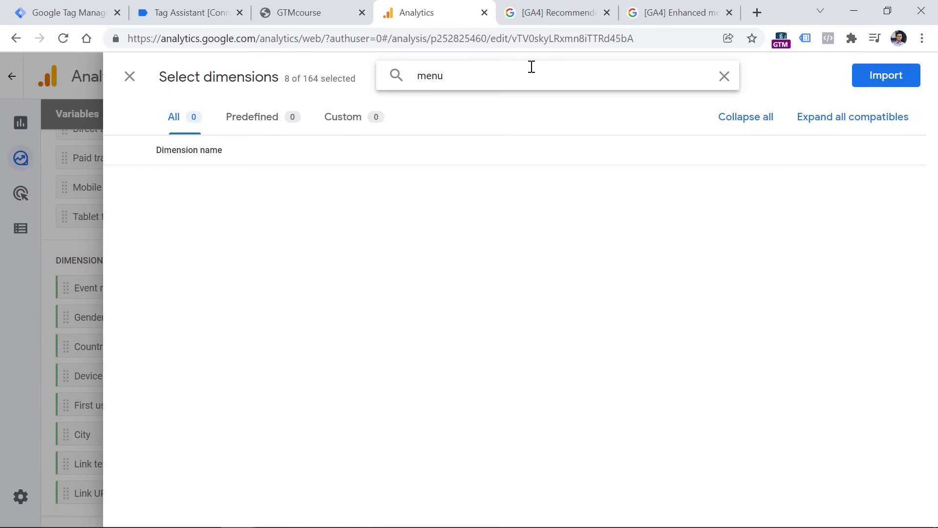
pyautogui.click(128, 77)
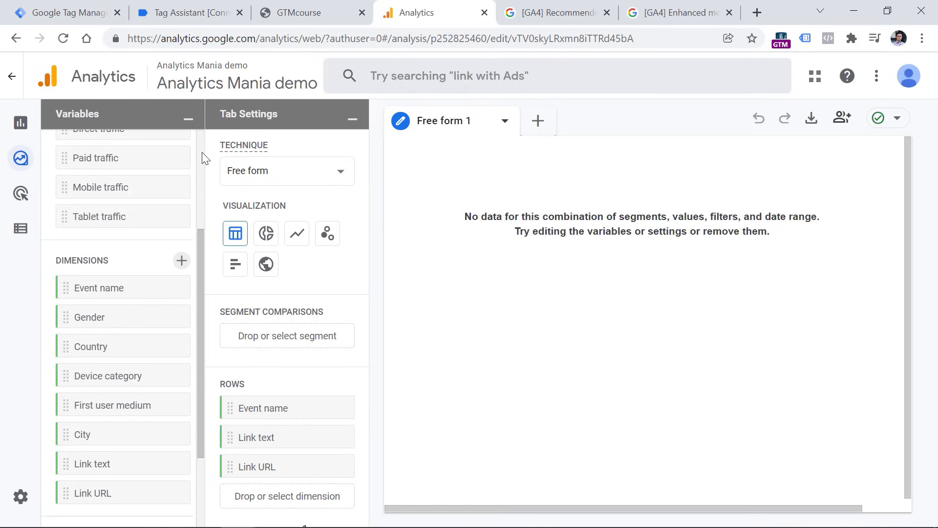
# Step: Compare the menu_link_click tag's parameters in Google Tag Manager with the Recommended events help article, and highlight the menu_location parameter
pyautogui.click(80, 10)
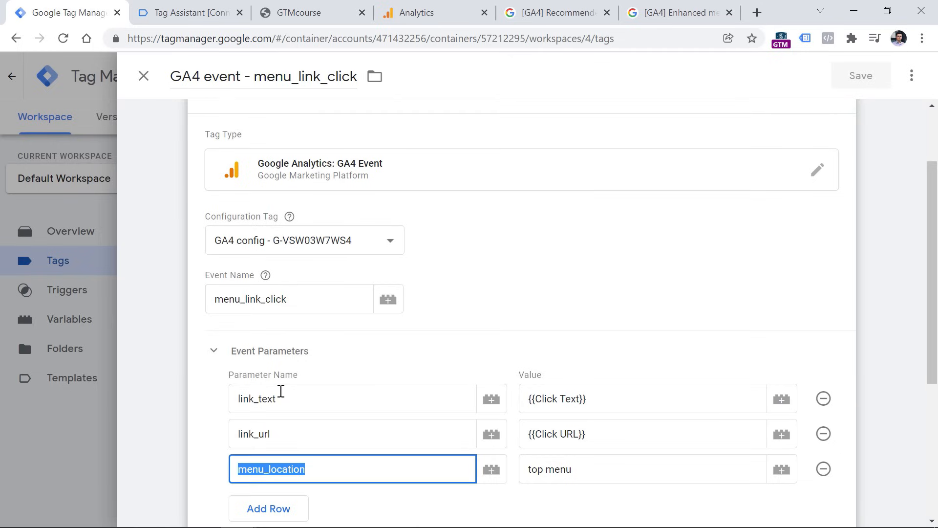
pyautogui.click(557, 10)
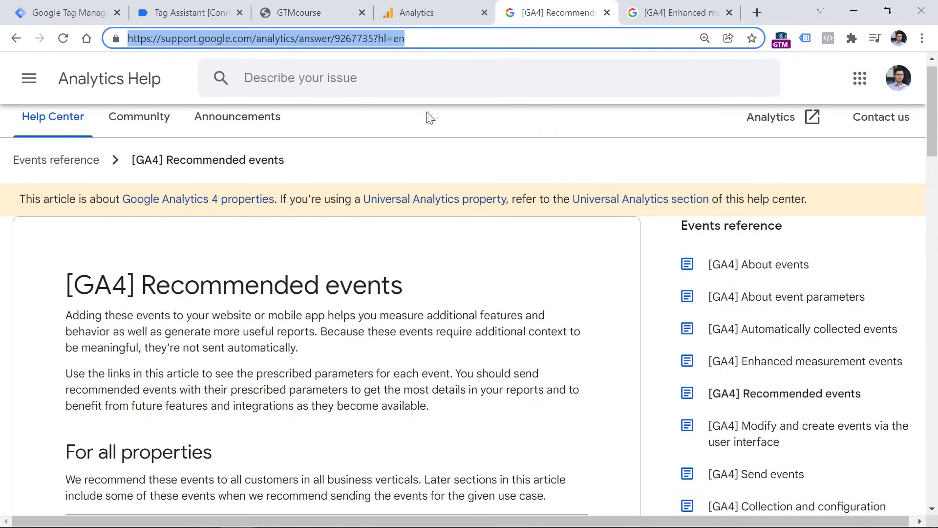
pyautogui.scroll(-8, 456, 373)
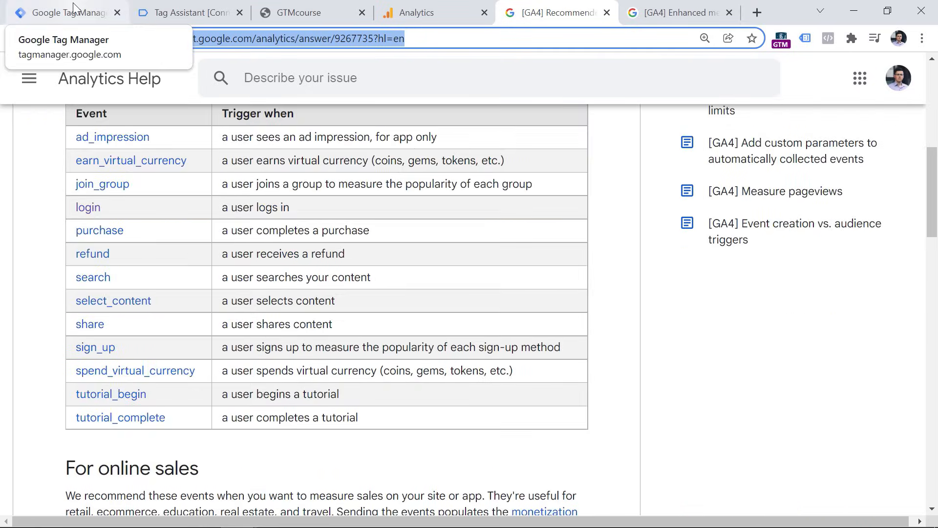
pyautogui.click(72, 2)
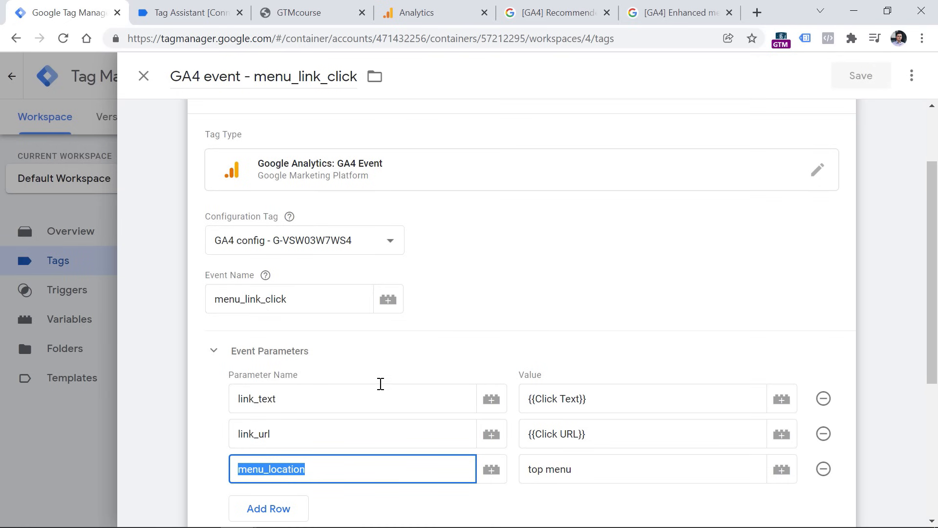
pyautogui.scroll(-3, 406, 386)
pyautogui.click(310, 351)
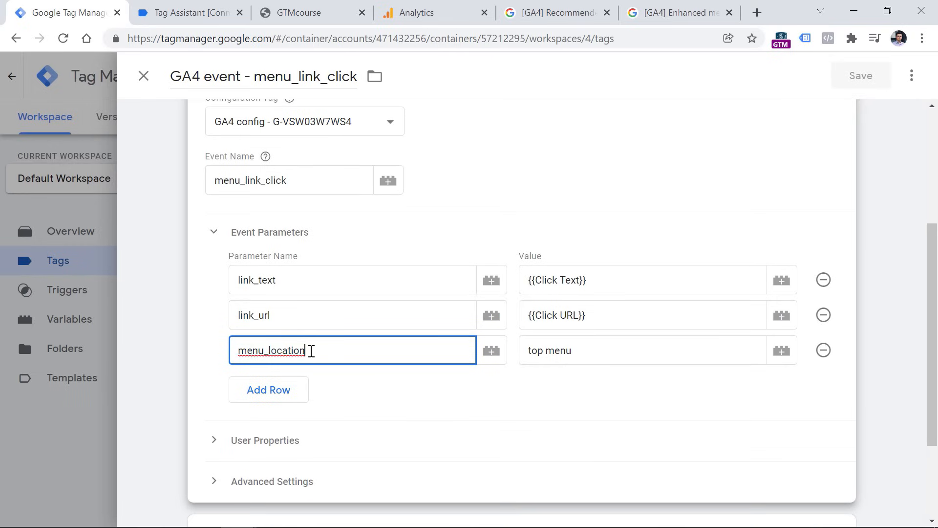
pyautogui.doubleClick(262, 349)
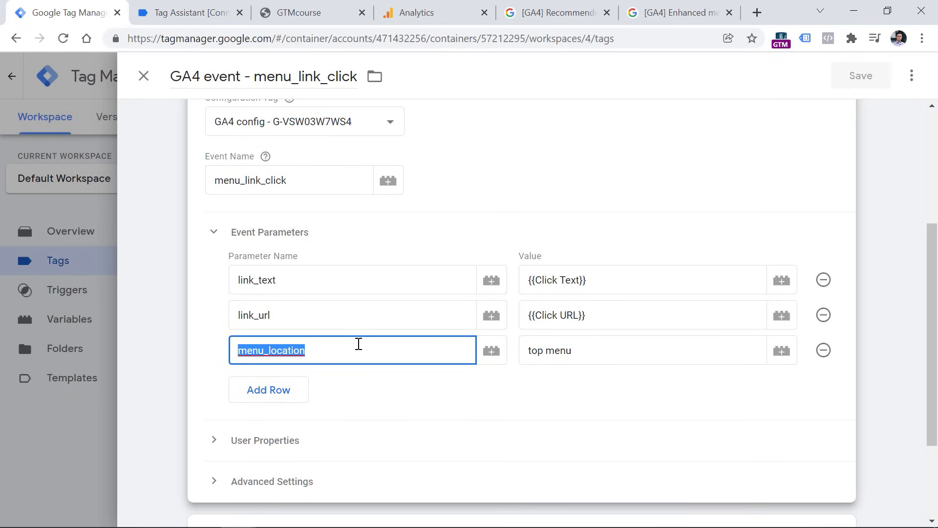
# Step: Switch to Google Analytics, open the custom definitions and review the name, description and event parameter fields of a blank custom dimension
pyautogui.click(442, 5)
pyautogui.moveTo(19, 230)
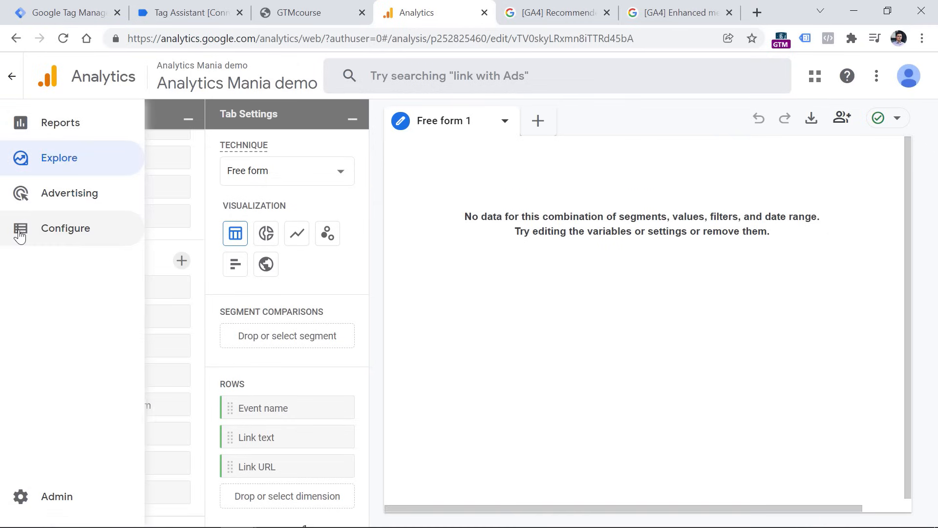
pyautogui.click(27, 238)
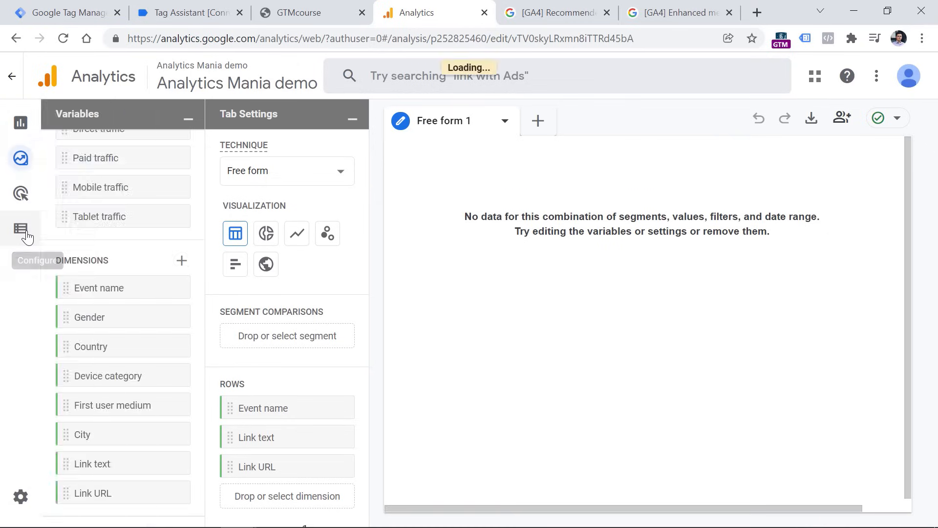
pyautogui.click(110, 199)
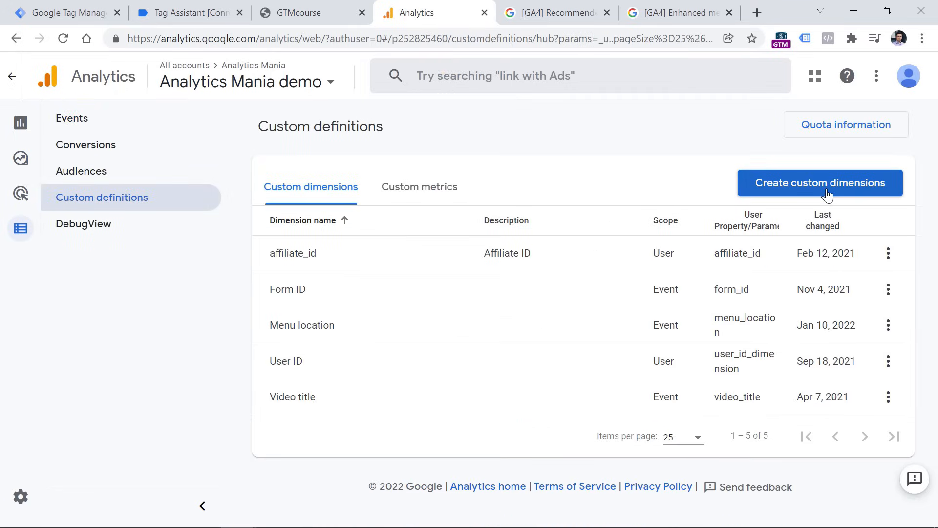
pyautogui.click(827, 195)
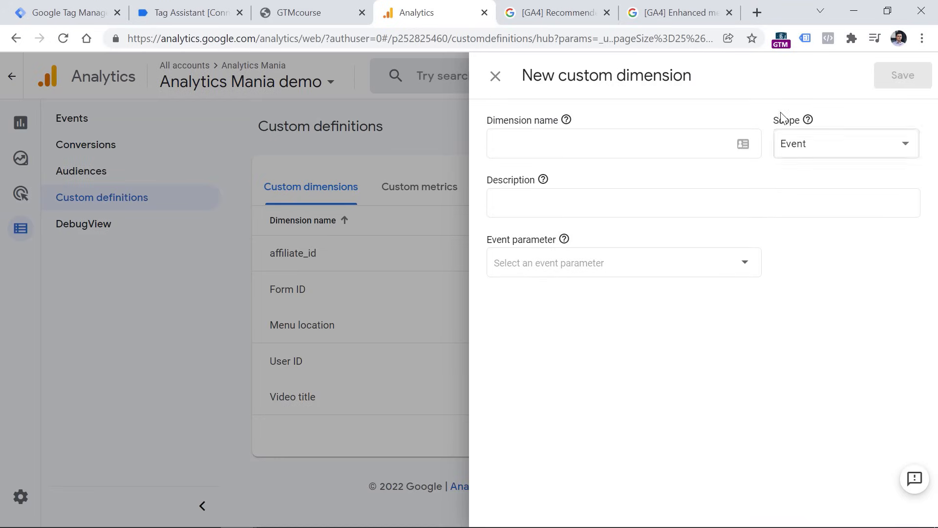
pyautogui.click(585, 146)
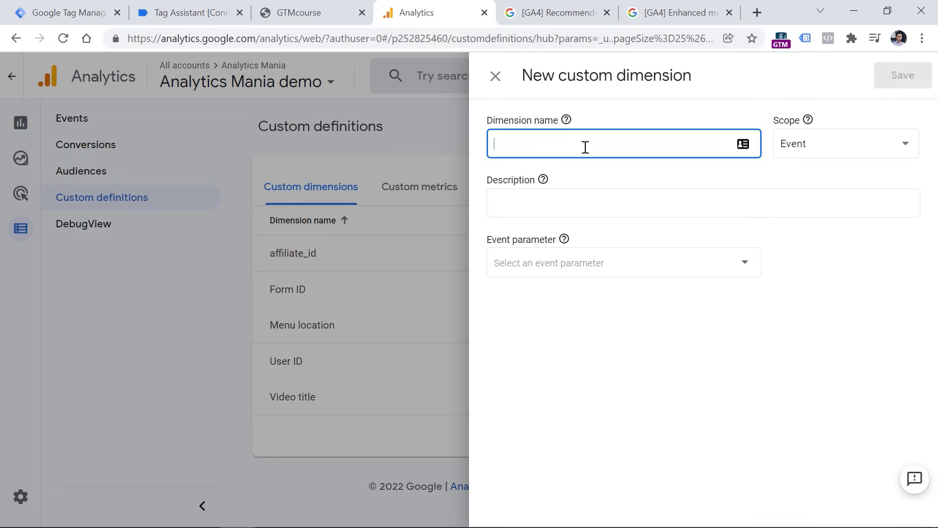
pyautogui.click(578, 201)
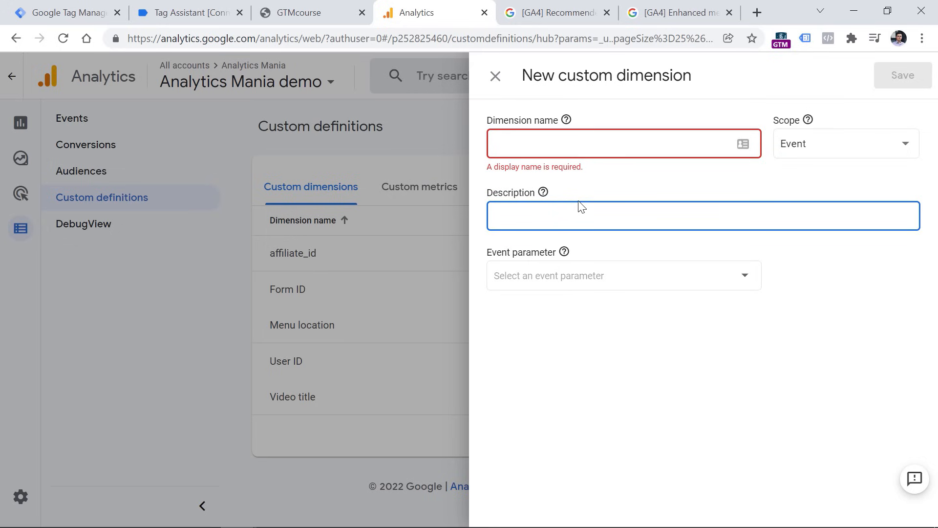
pyautogui.click(556, 275)
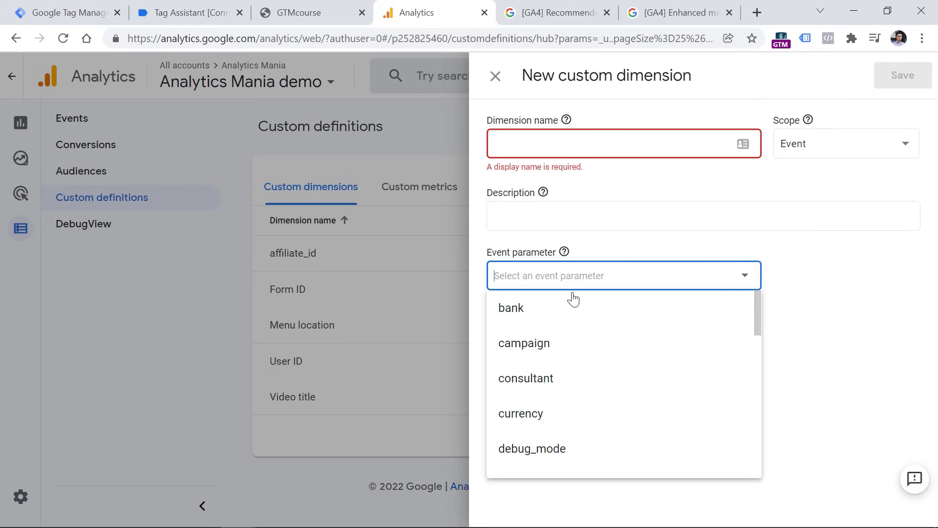
# Step: Check the menu_location parameter in the Google Tag Manager tag, and open DebugView in Google Analytics
pyautogui.click(73, 5)
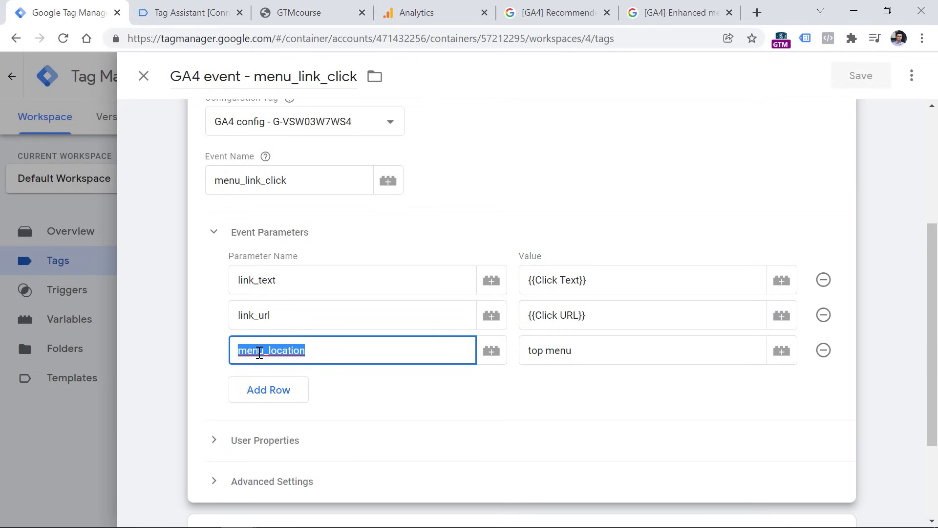
pyautogui.click(94, 237)
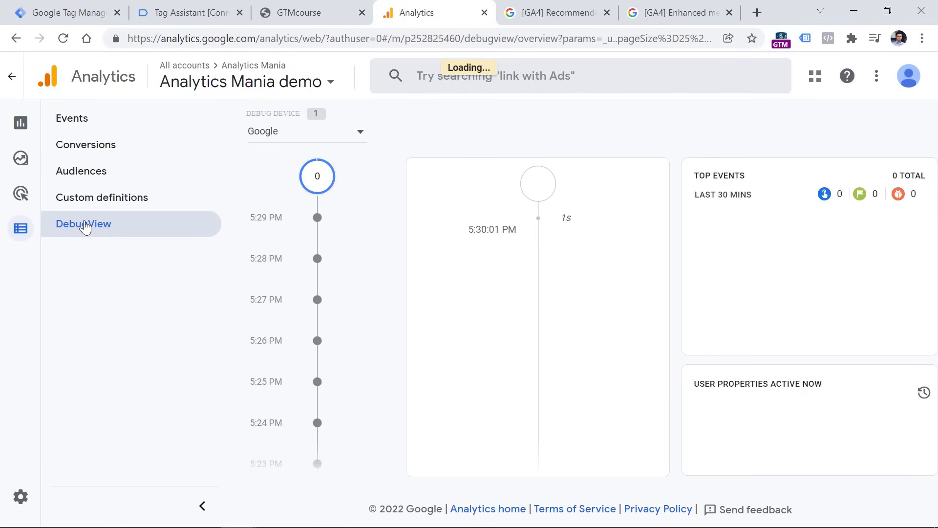